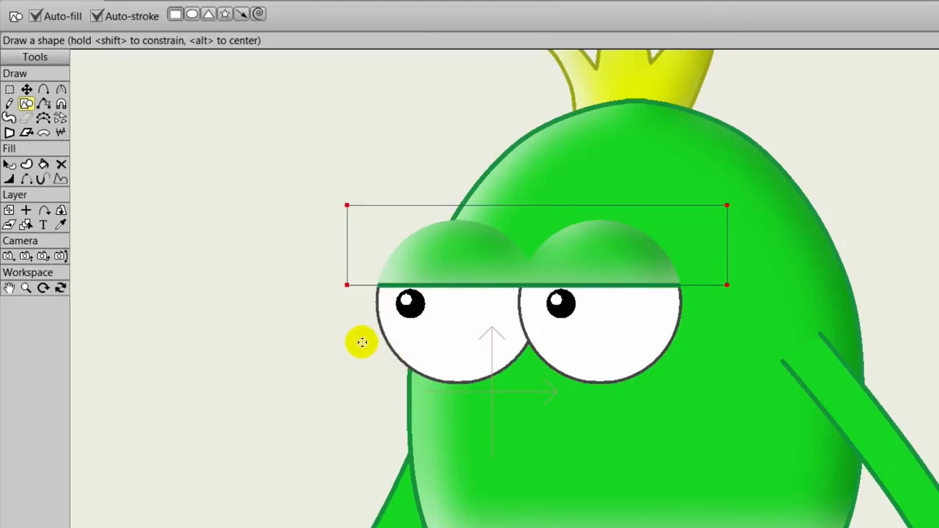
Step: Draw a rectangle across the lower part of both eyes as the lower eyelid
mouse_move(367, 344)
mouse_down()
mouse_move(386, 375)
mouse_move(551, 409)
mouse_move(733, 416)
mouse_up()
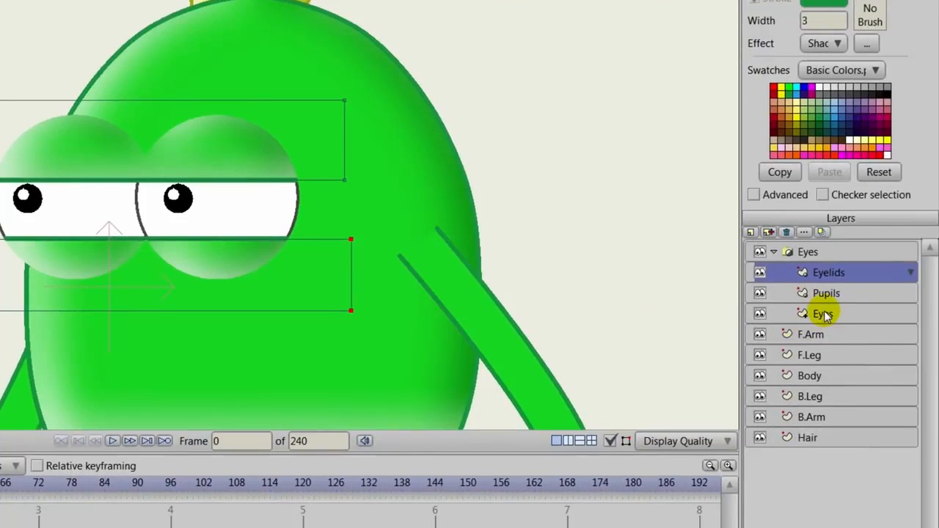
Step: Exclude strokes from the mask of the Eyes vector layer inside the Eyes group
click(823, 314)
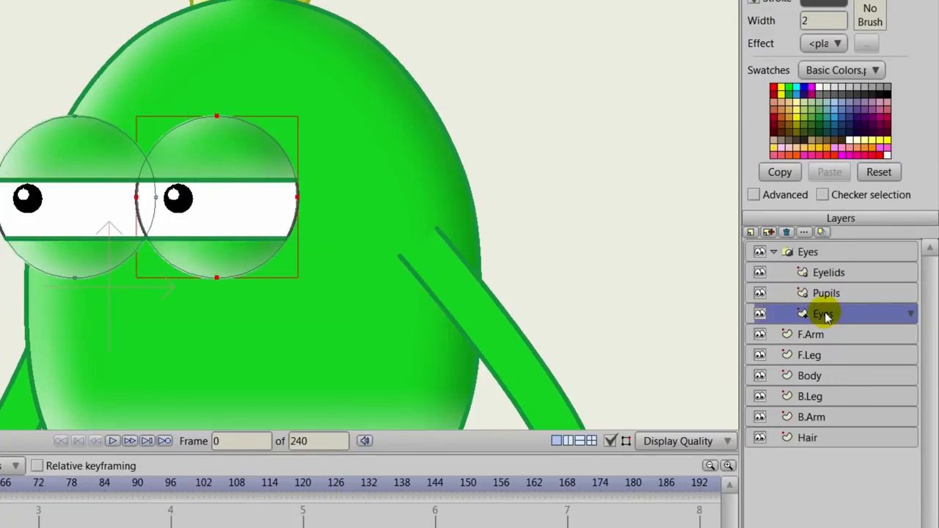
double_click(825, 311)
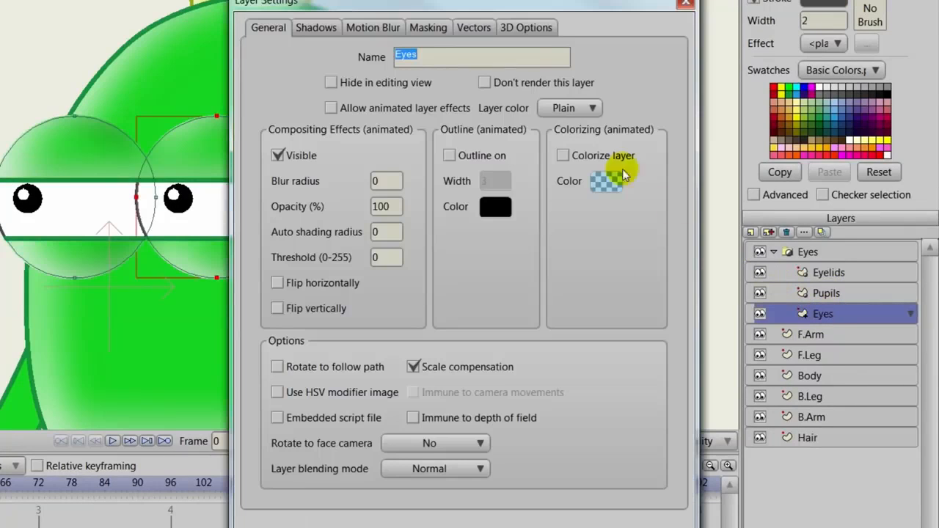
click(435, 27)
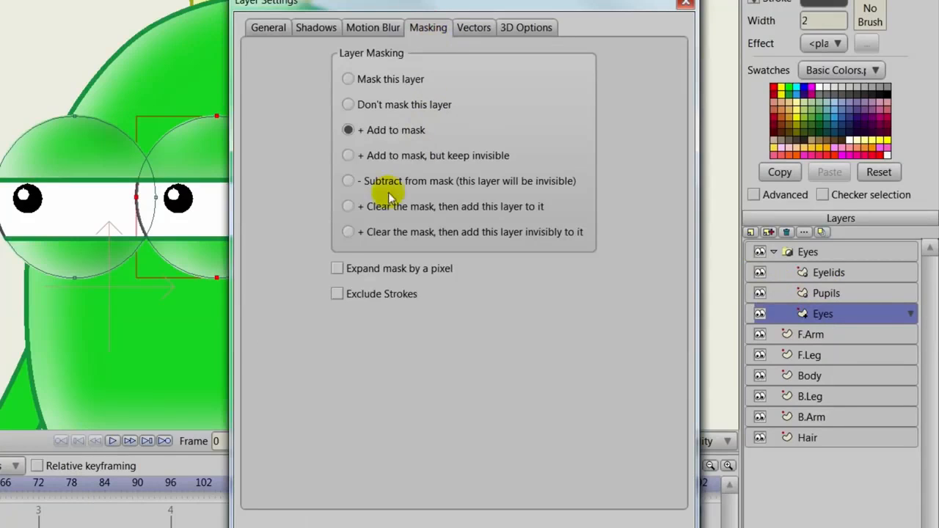
click(341, 294)
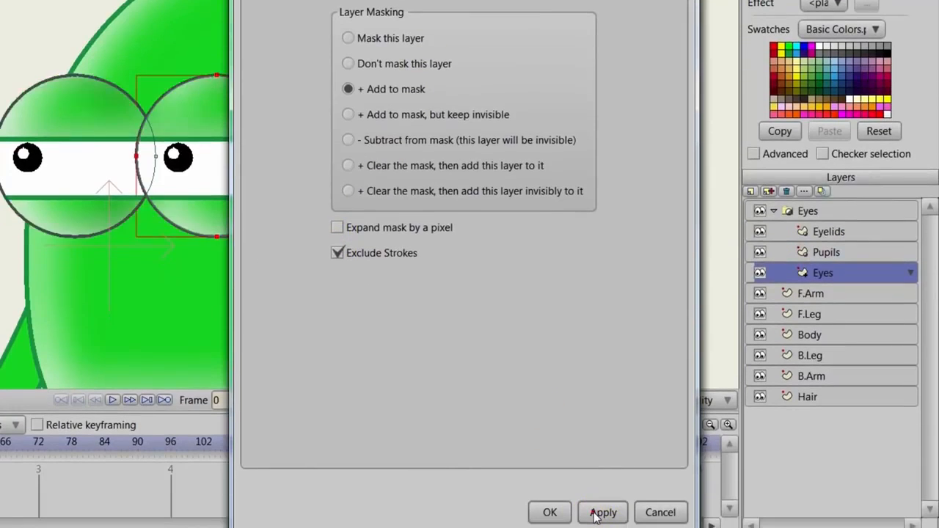
click(552, 512)
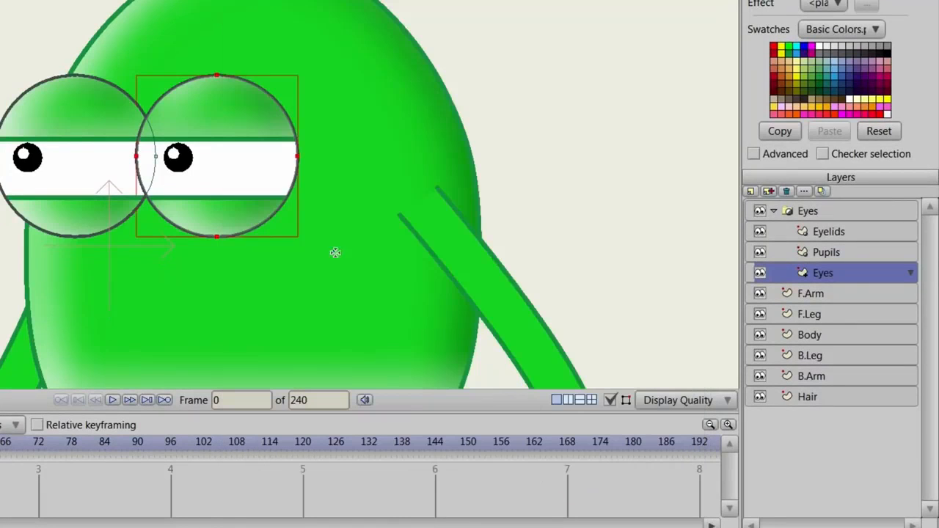
Step: On the Eyelids layer, set the upper eyelid's Shaded effect offset to 11
drag(334, 251, 388, 239)
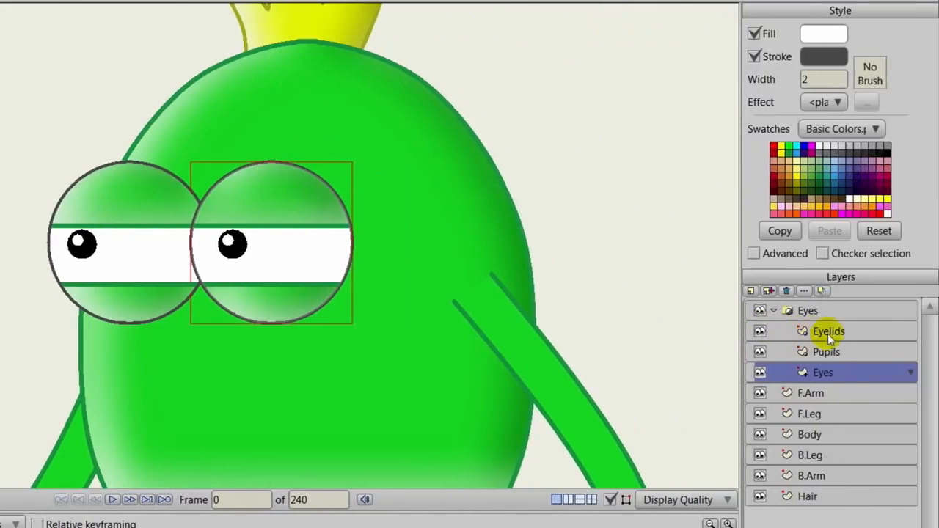
click(828, 331)
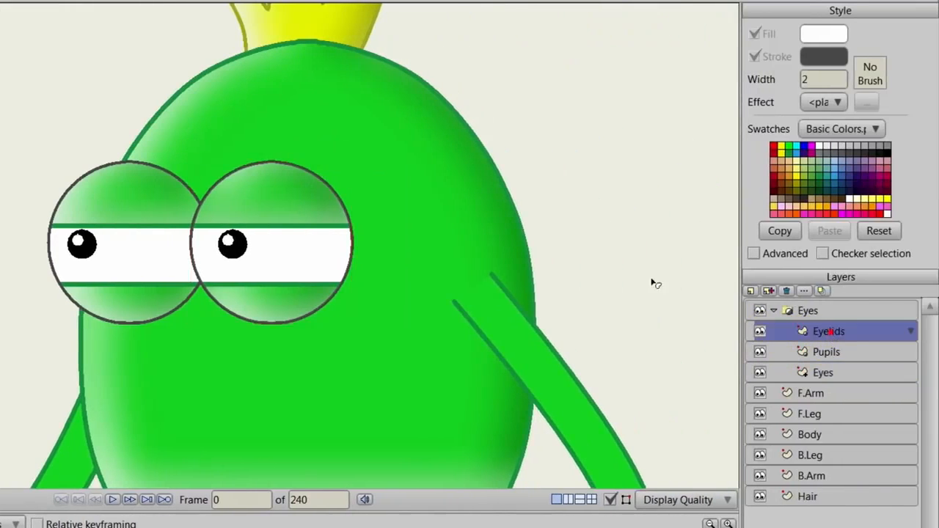
click(270, 205)
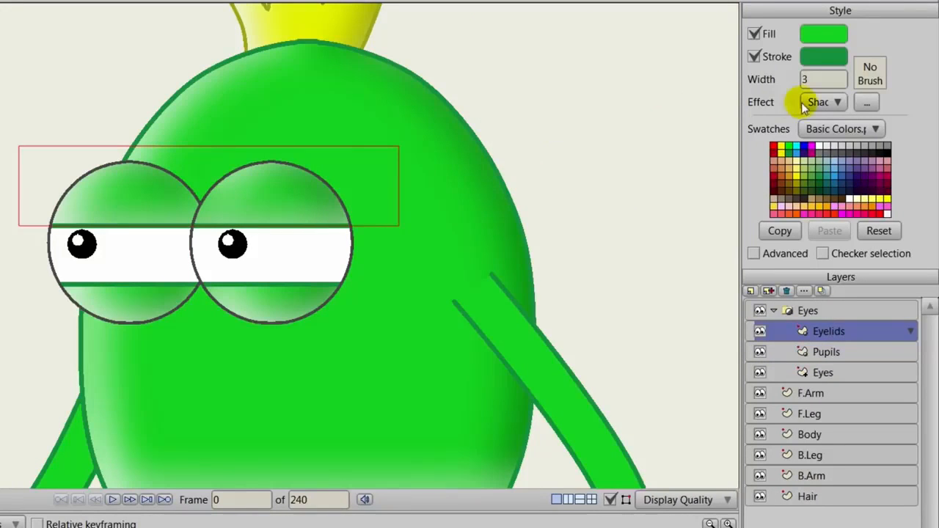
click(872, 102)
drag(323, 130, 543, 77)
click(561, 201)
scroll(560, 200, down, 1)
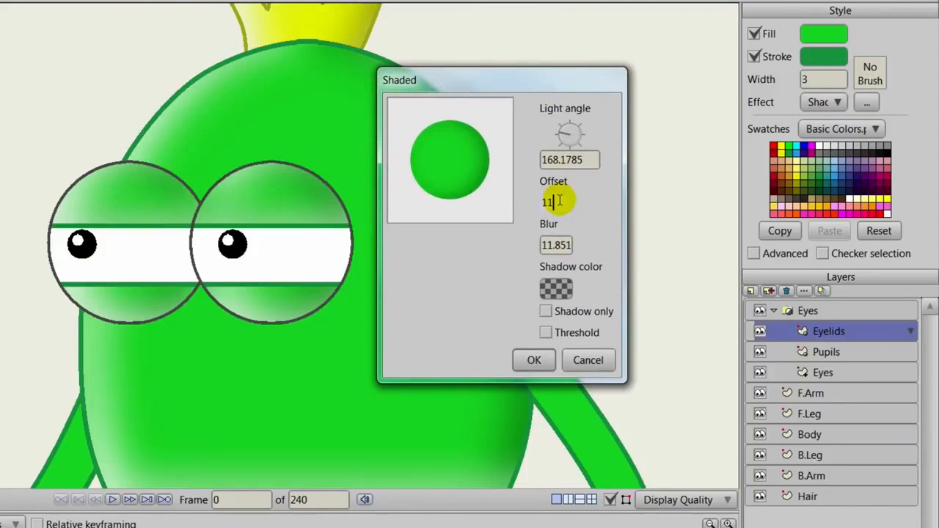
click(534, 359)
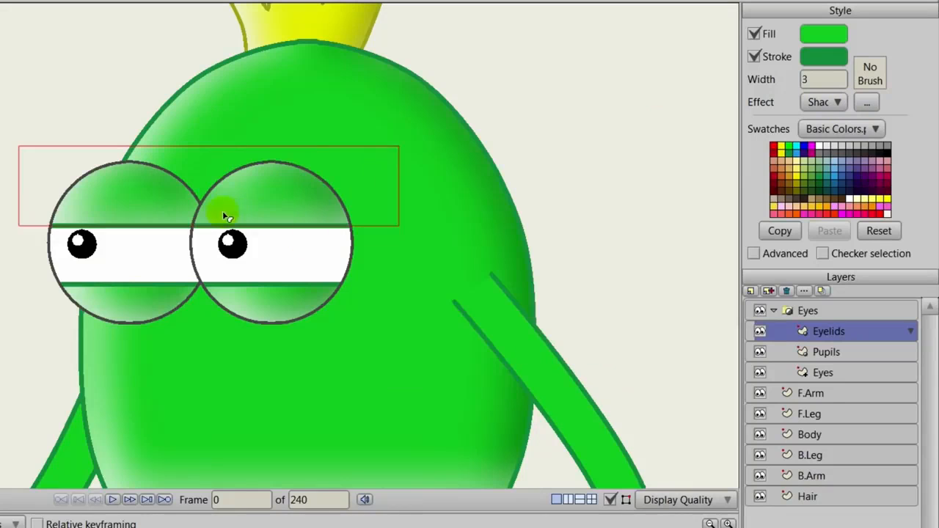
Step: Set the lower eyelid's Shaded effect offset to 14
click(142, 300)
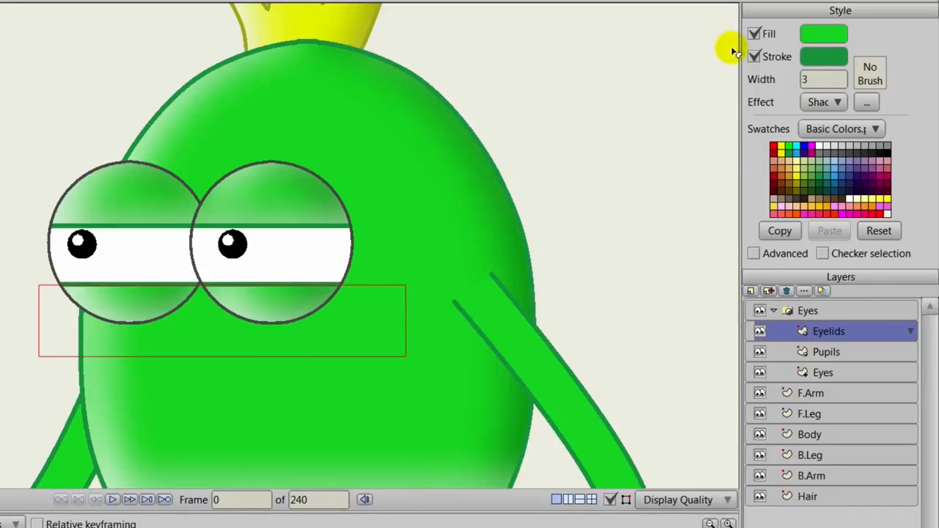
click(830, 103)
click(868, 103)
click(867, 103)
mouse_move(248, 122)
mouse_down()
mouse_move(266, 127)
mouse_move(481, 60)
mouse_up()
double_click(572, 191)
text(8)
key(BackSpace)
text(4)
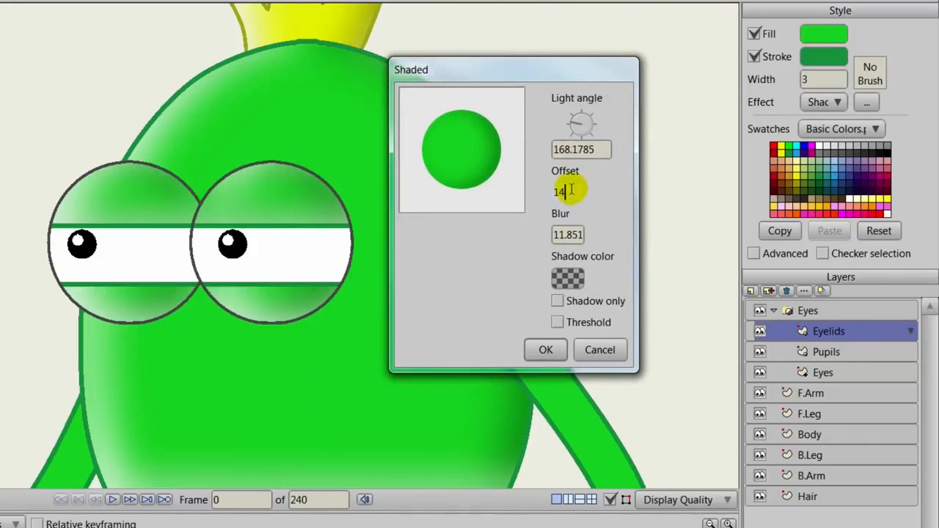
click(546, 349)
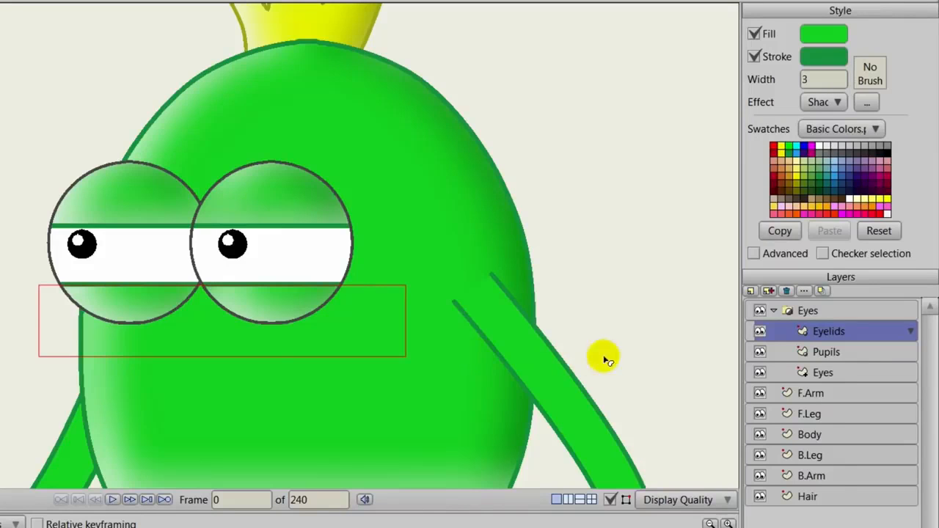
Step: Collapse the Eyes group and add a new vector layer named Mouth above it
click(774, 310)
click(773, 310)
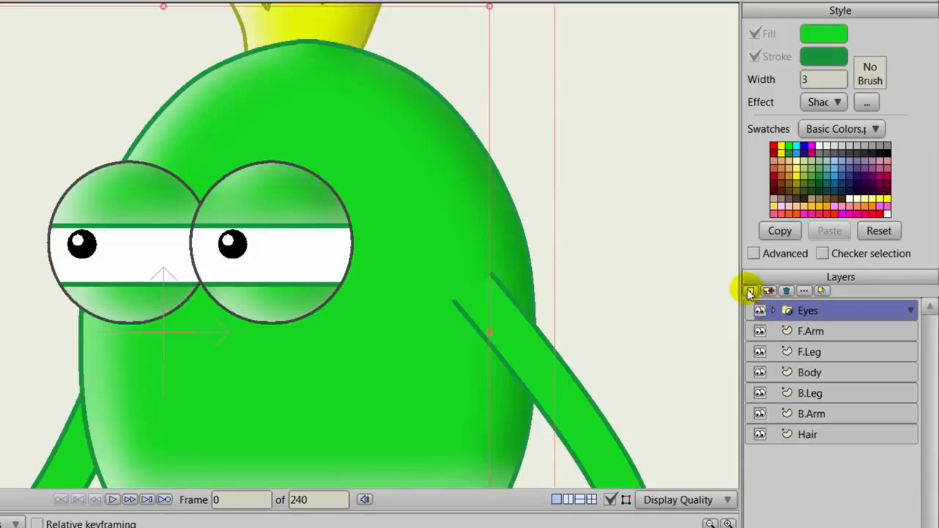
click(751, 292)
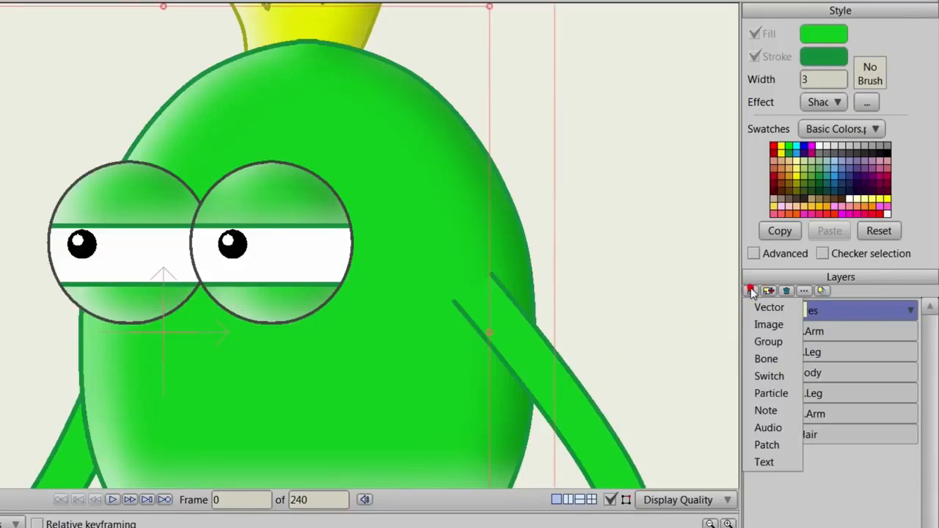
click(757, 301)
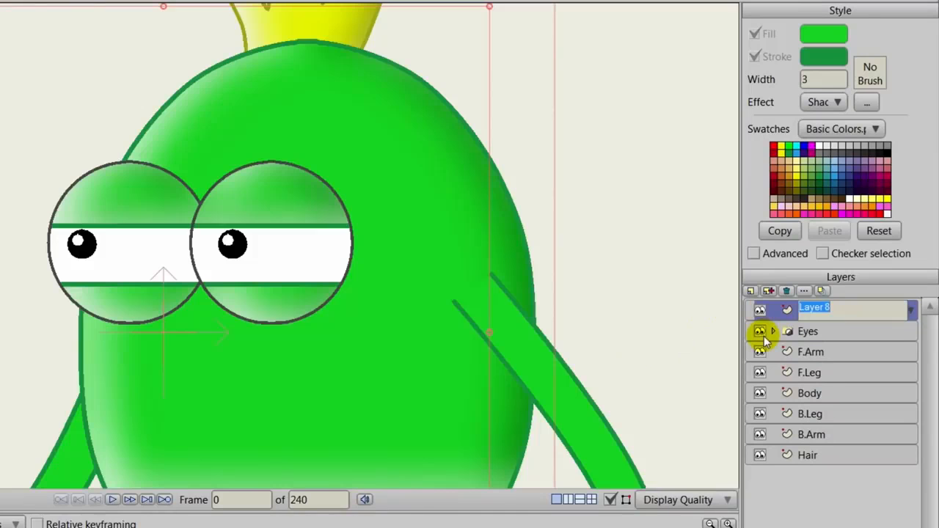
text(Mouth)
key(Return)
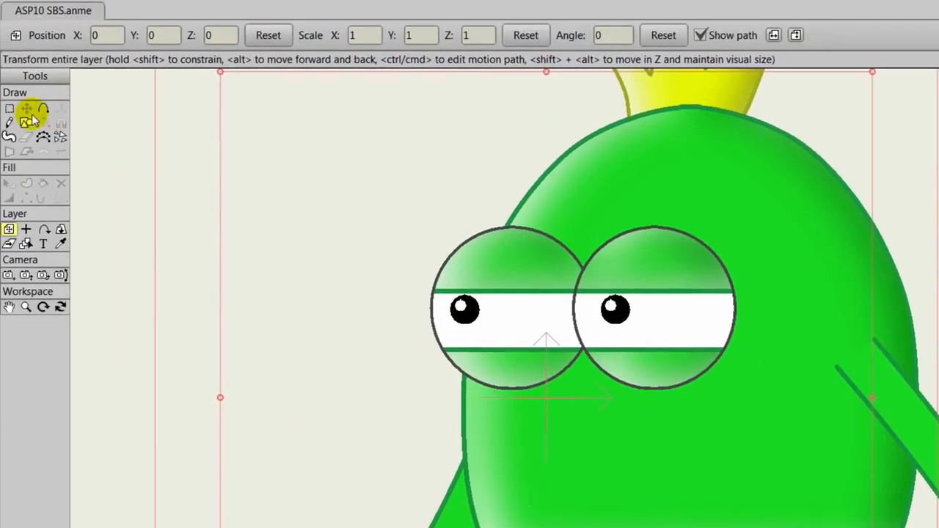
Step: Draw a closed, wide smiling mouth outline beneath the eyes with the Add Point tool
click(44, 108)
mouse_move(390, 417)
mouse_down()
mouse_move(405, 423)
mouse_move(371, 310)
mouse_up()
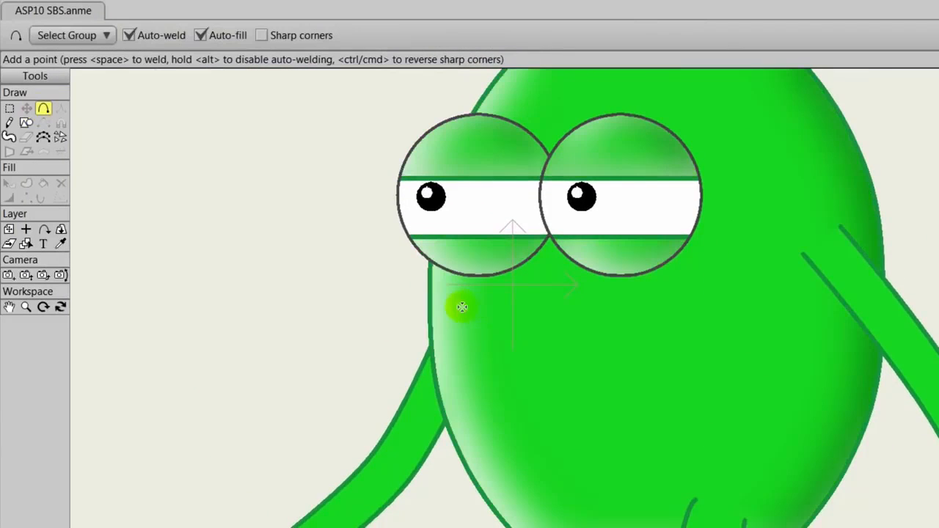
mouse_move(460, 311)
mouse_down()
mouse_move(532, 323)
mouse_move(699, 305)
mouse_move(534, 375)
mouse_up()
mouse_move(534, 376)
mouse_down()
mouse_move(444, 357)
mouse_move(474, 340)
mouse_move(460, 313)
mouse_up()
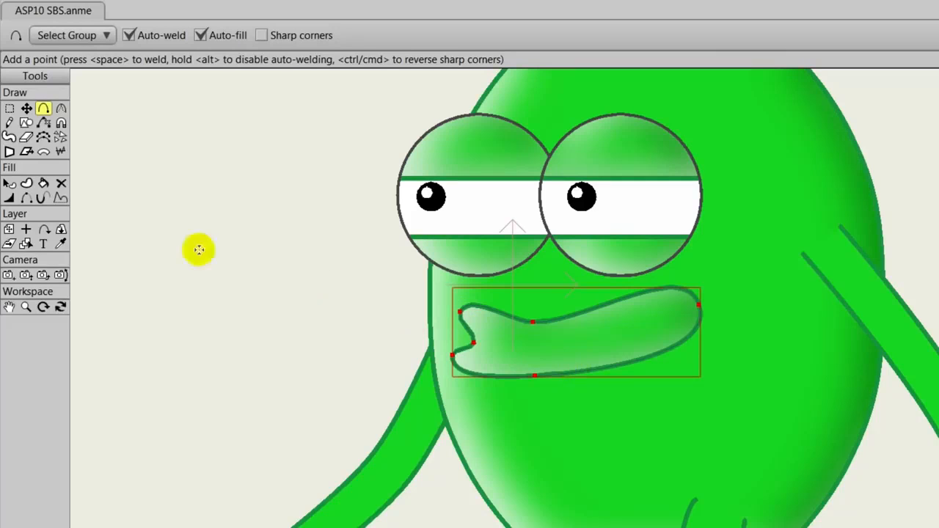
Step: Select the mouth shape and change its fill colour to near-black
click(10, 184)
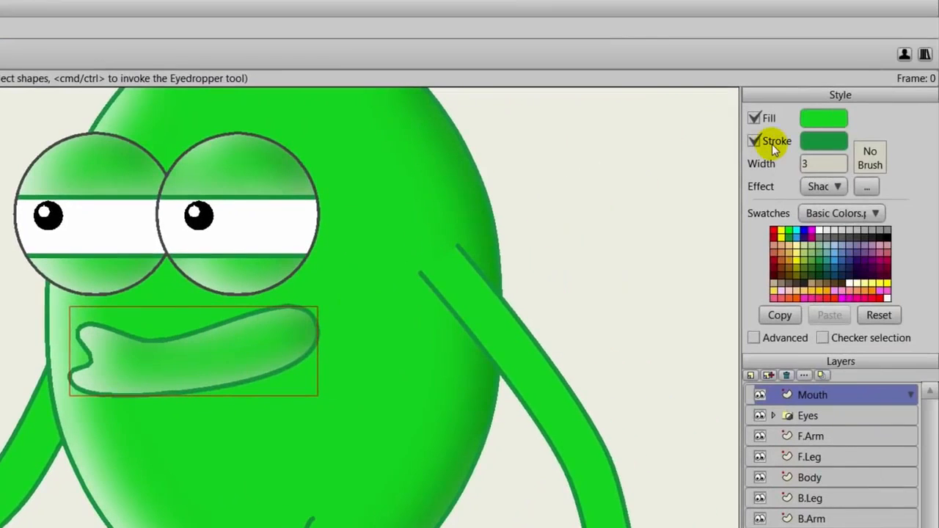
click(816, 119)
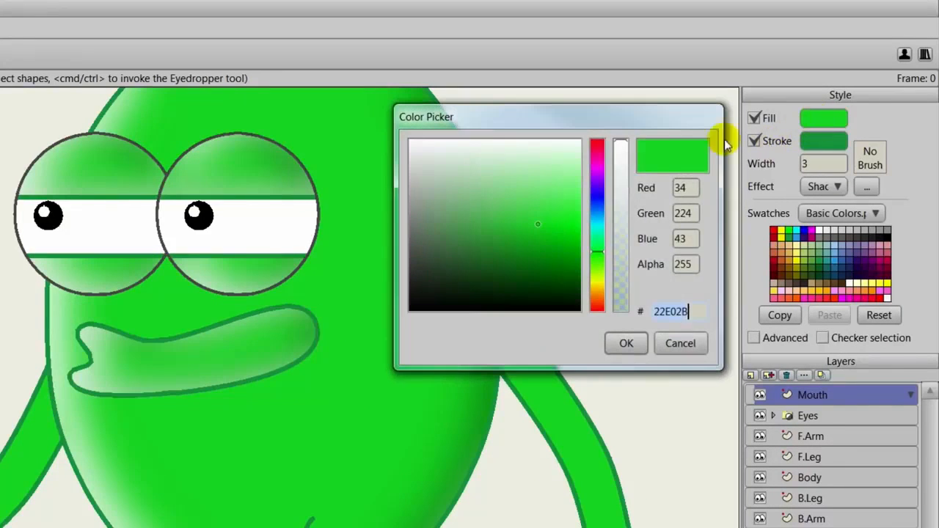
drag(538, 225, 429, 297)
click(626, 344)
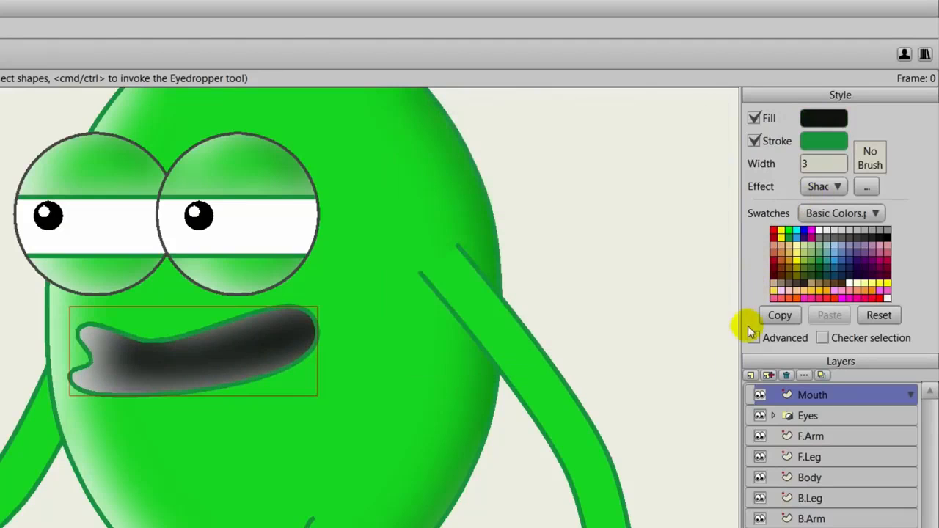
Step: Set both fill effects of the mouth shape to plain, keeping its green stroke colour
click(753, 338)
click(815, 235)
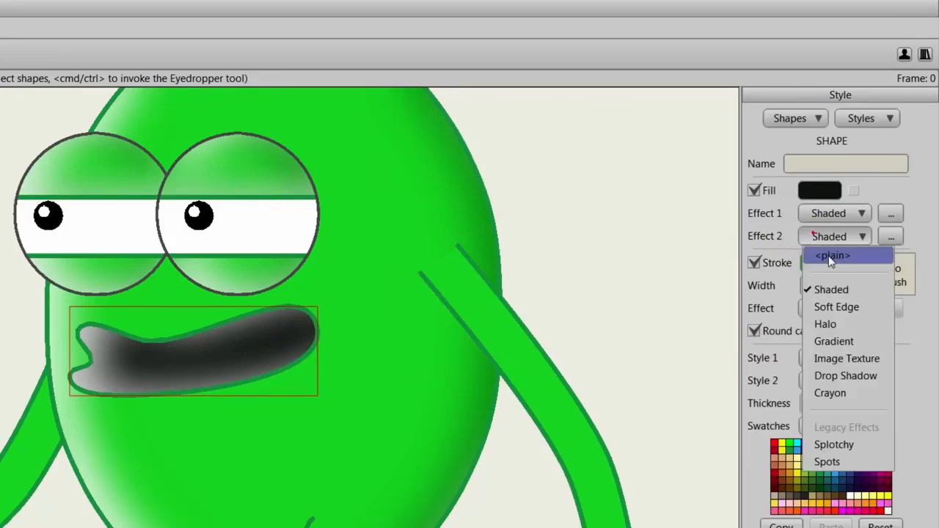
click(833, 255)
click(827, 213)
click(835, 234)
click(754, 527)
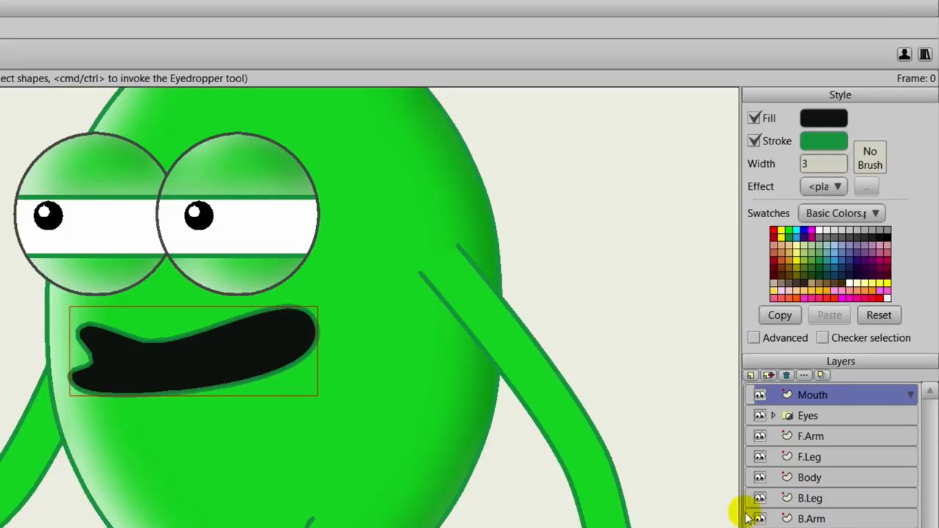
click(813, 146)
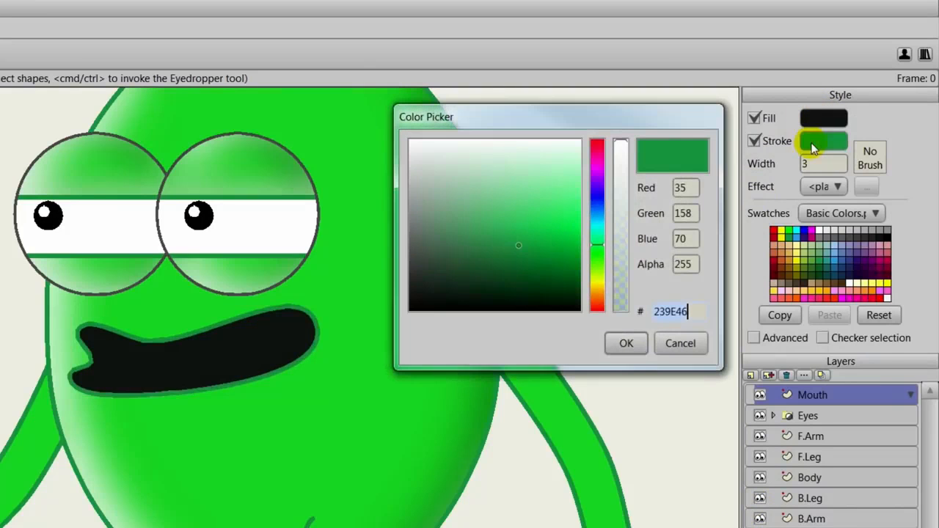
click(633, 343)
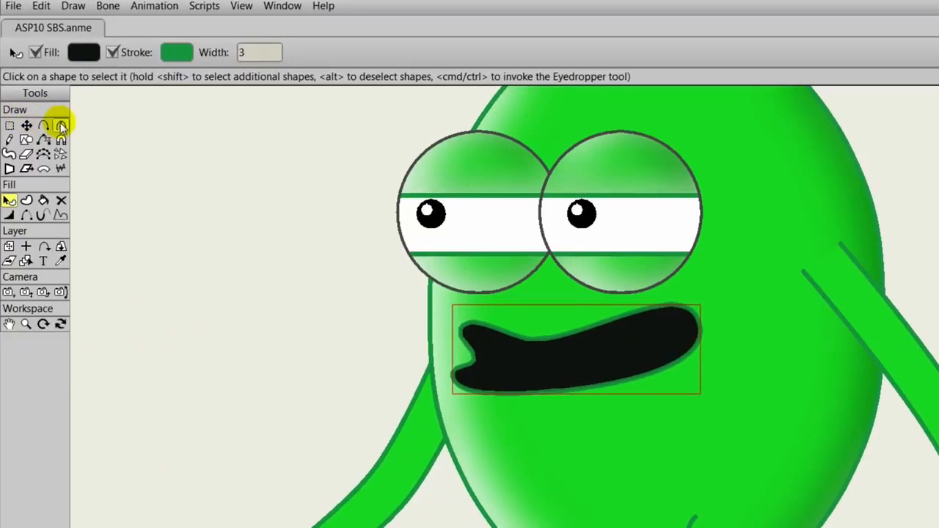
Step: Adjust the mouth's curvature by sharpening its outer corner points and rounding the bottom middle point
click(62, 126)
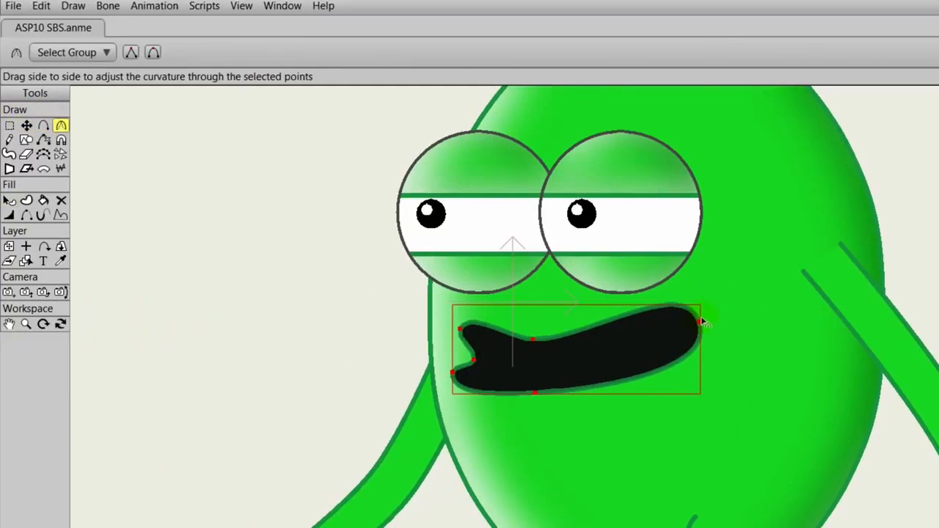
key(ctrl+d)
drag(703, 328, 380, 350)
drag(462, 379, 369, 355)
mouse_move(535, 392)
mouse_down()
mouse_move(774, 378)
mouse_move(745, 360)
mouse_up()
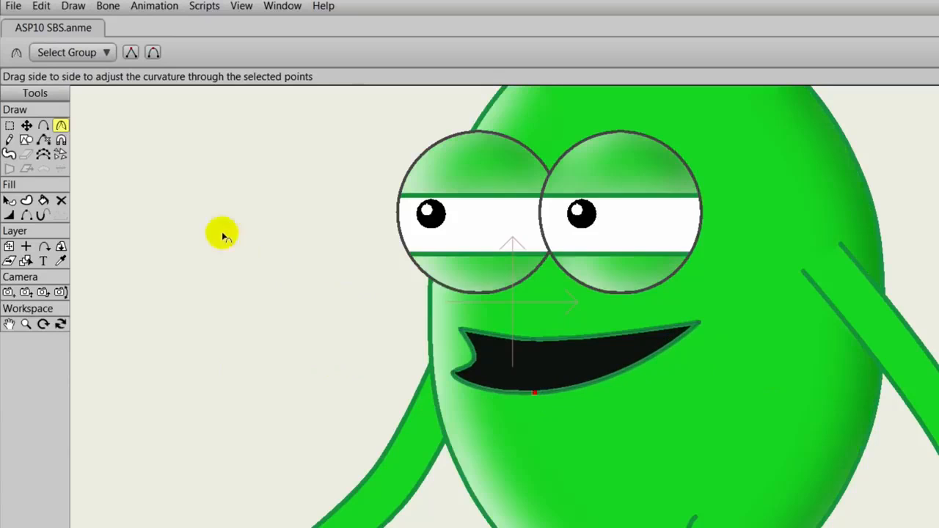
Step: Move the mouth's upper-left corner point slightly outward and sharpen the inner point of the left-side notch
click(28, 125)
drag(460, 330, 449, 331)
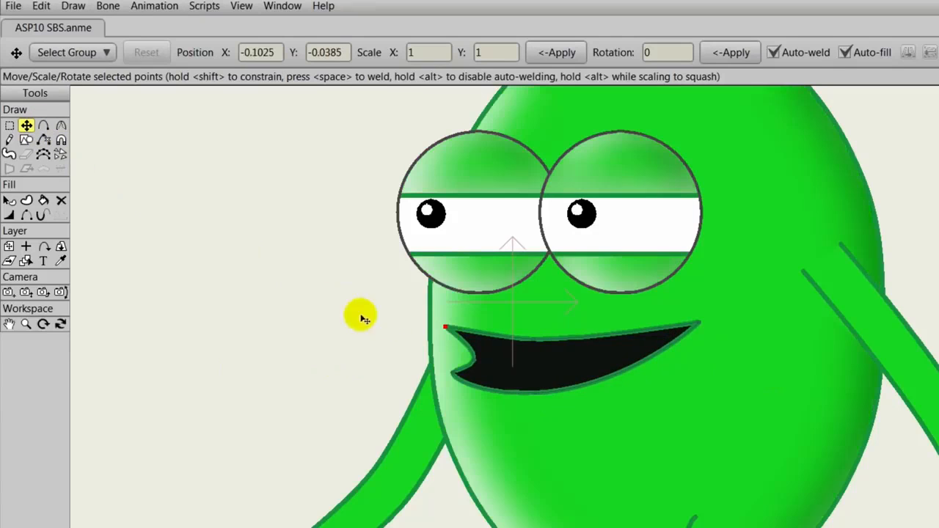
click(61, 125)
drag(475, 360, 362, 347)
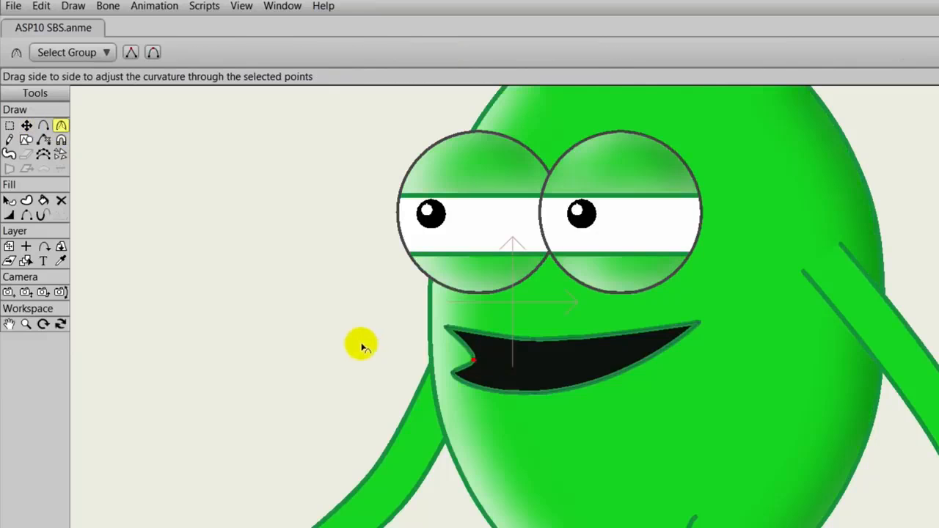
Step: Add two points along the mouth's lower edge and two along its upper edge
click(43, 125)
click(483, 390)
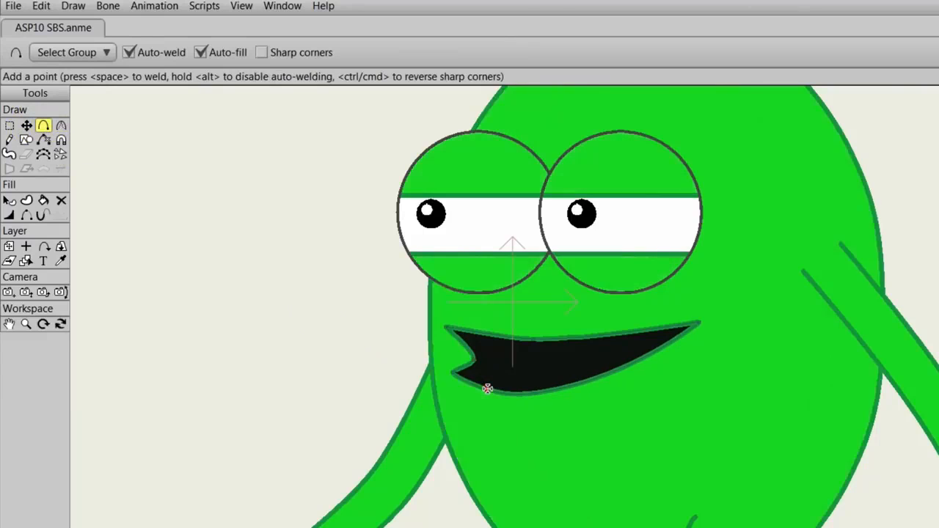
click(596, 376)
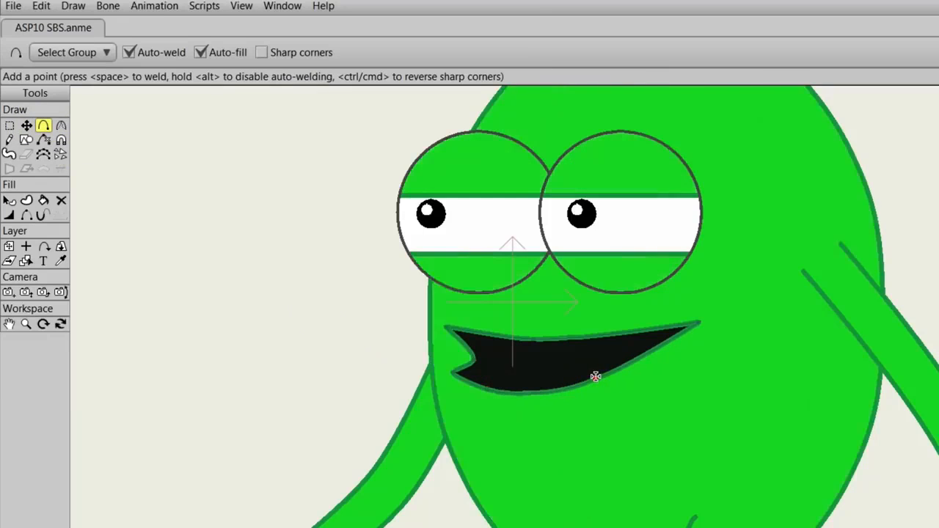
click(617, 333)
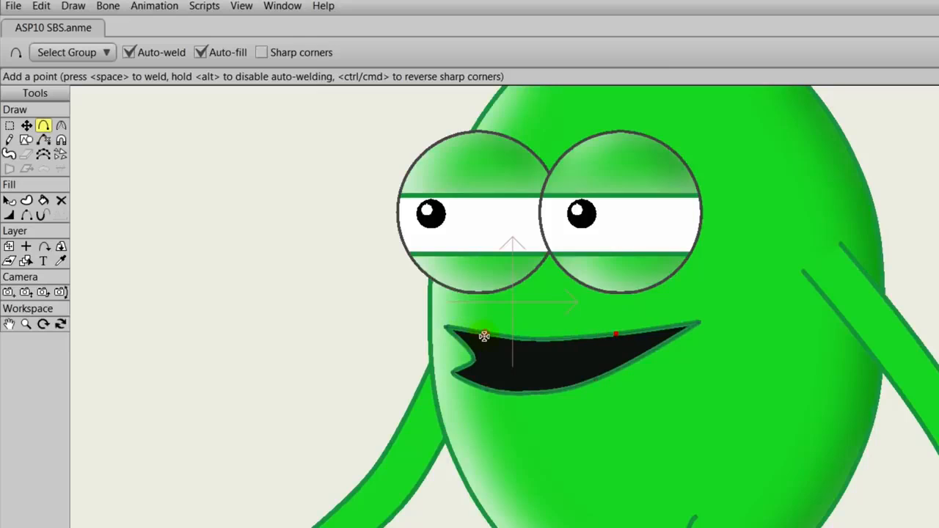
click(484, 335)
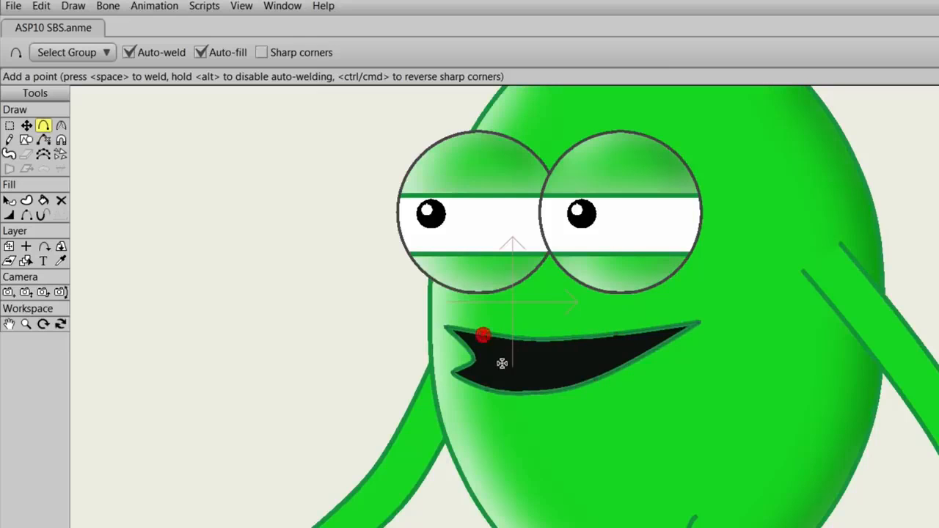
Step: Nudge the added points along the mouth's lower and upper edges to refine its outline
click(27, 125)
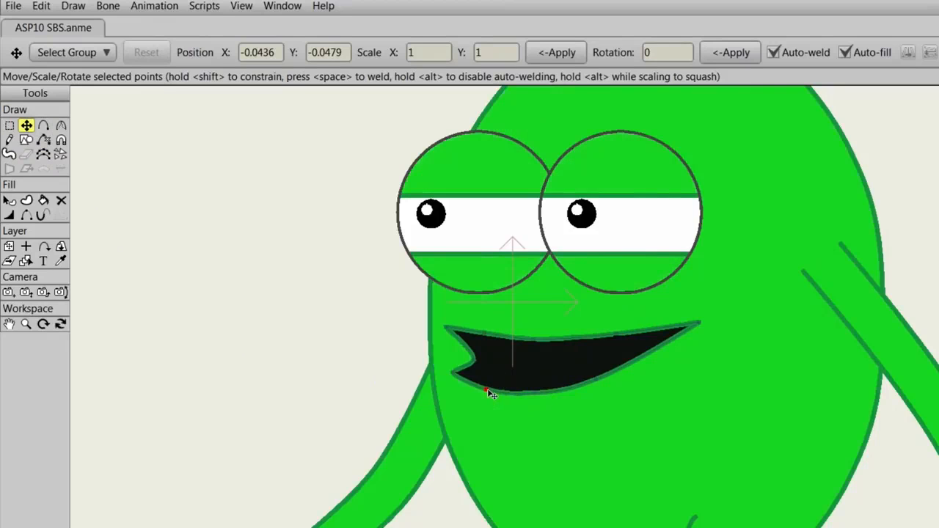
click(490, 394)
click(537, 394)
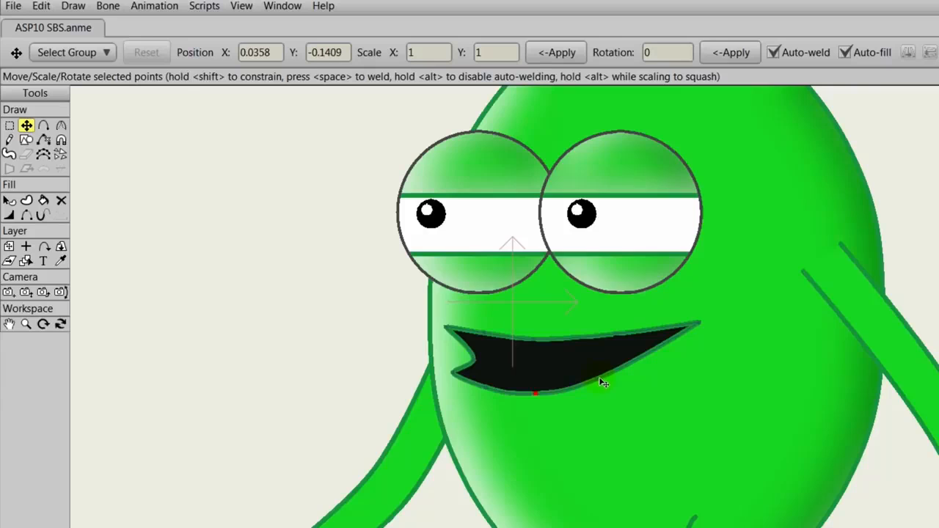
click(602, 380)
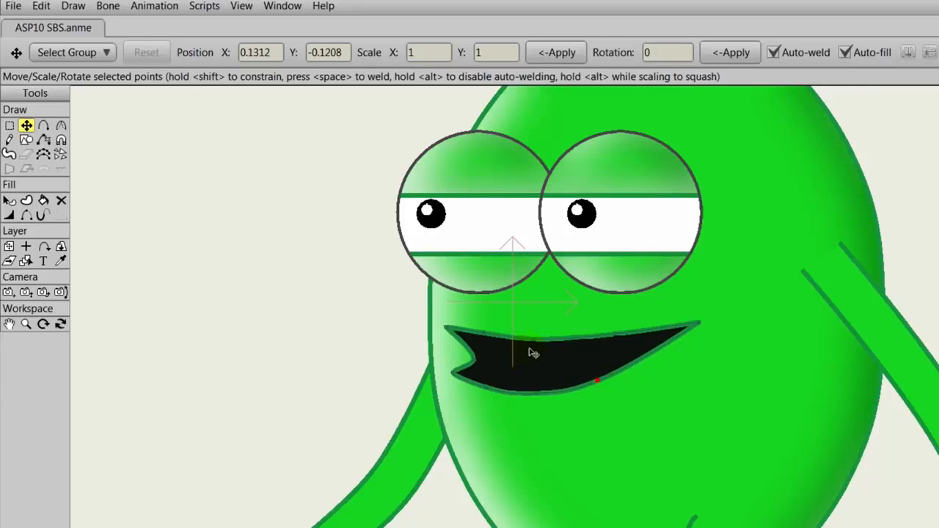
click(483, 334)
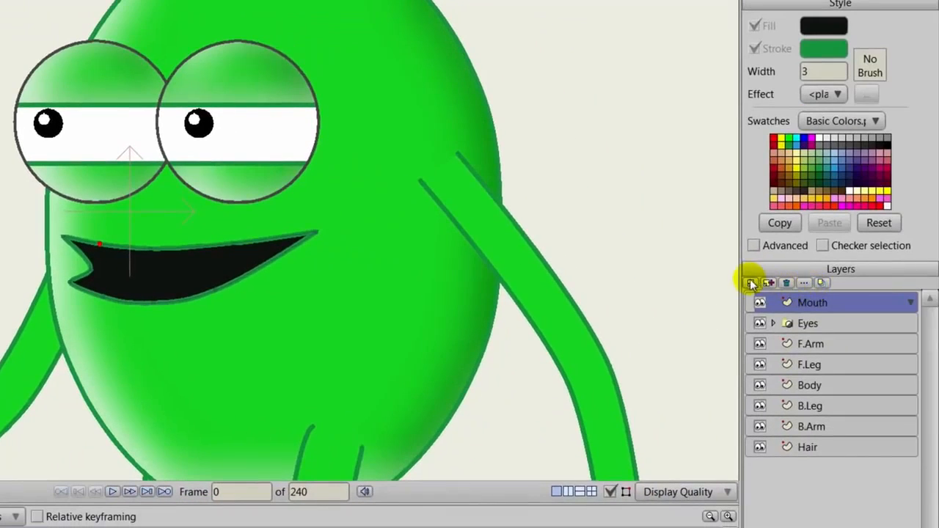
Step: Add a vector layer named Inside above the Mouth layer
click(751, 283)
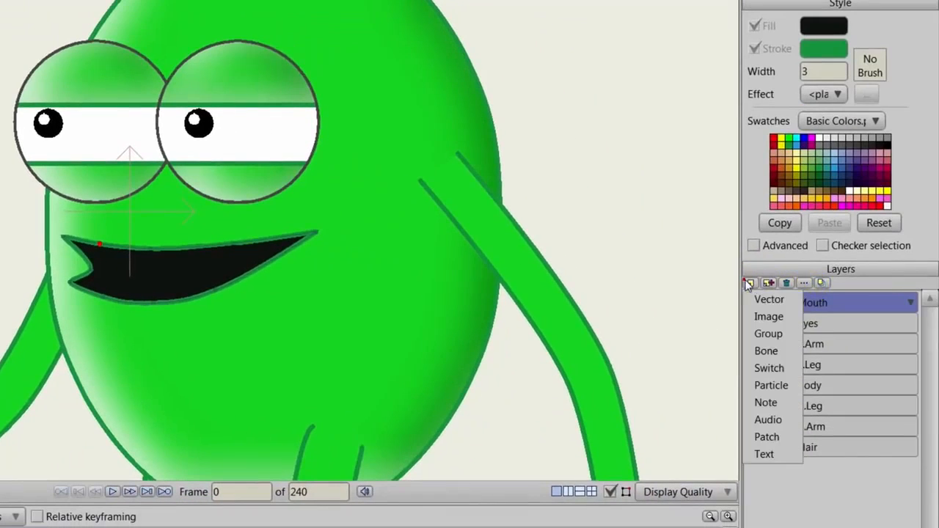
click(760, 298)
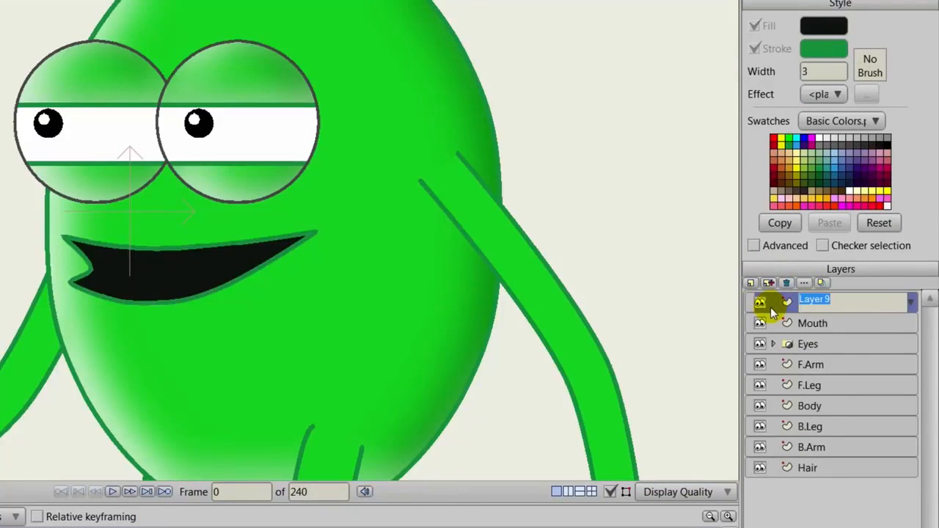
text(Inside)
key(Return)
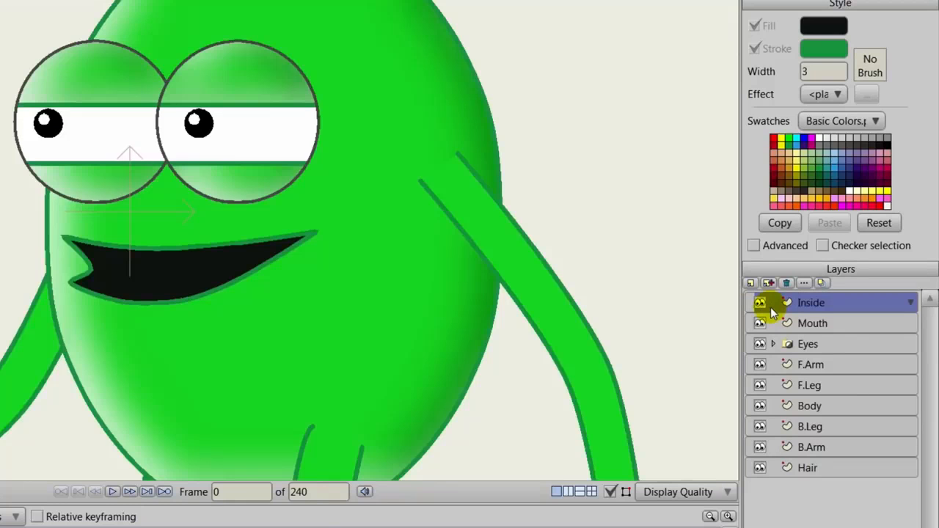
Step: Set the default fill colour to white (FFFFFF) and the stroke colour to grey (B3B3B3)
click(825, 29)
text(FFFFFF)
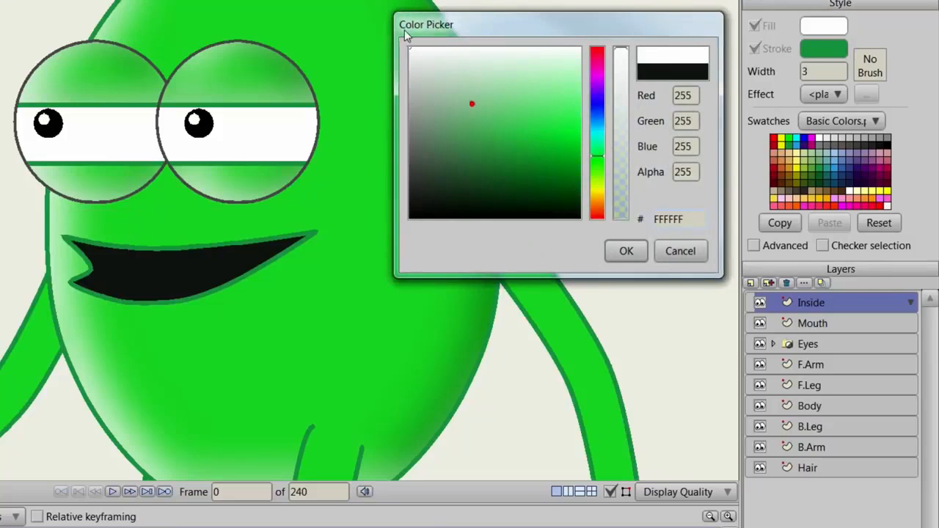
click(626, 251)
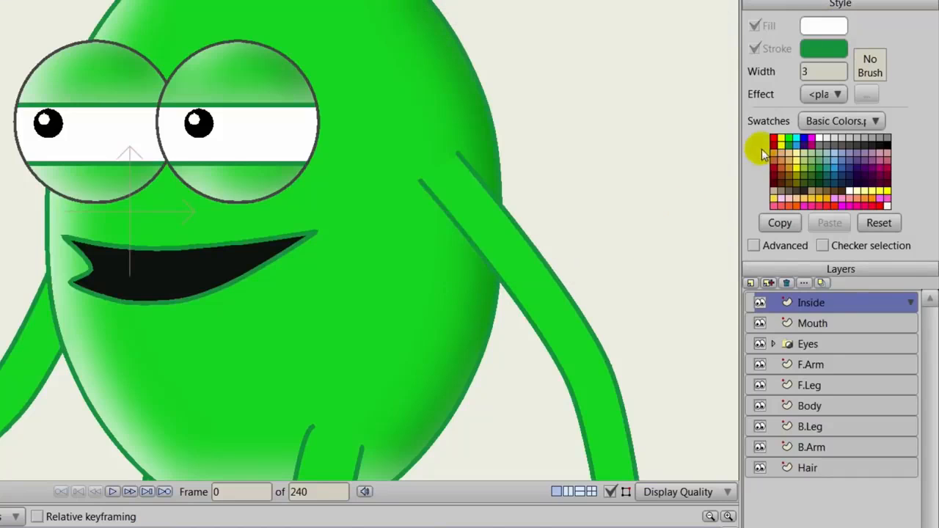
click(815, 50)
drag(425, 141, 404, 97)
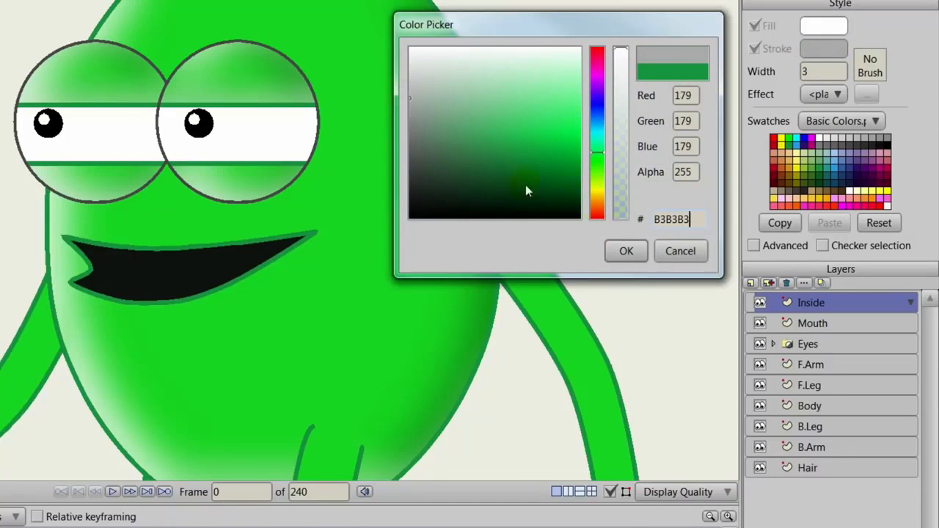
click(626, 251)
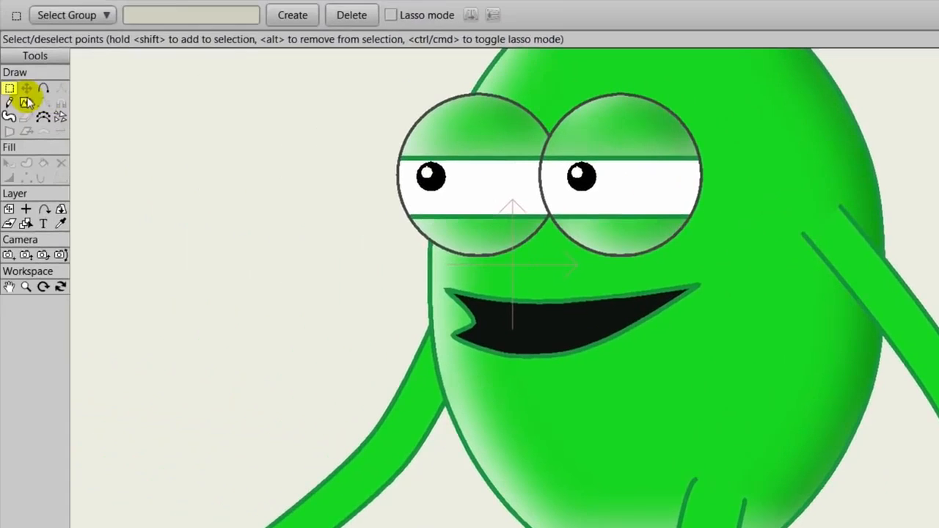
Step: Draw two wide rectangles for the teeth, one over the mouth's upper part and one over its lower part
click(26, 102)
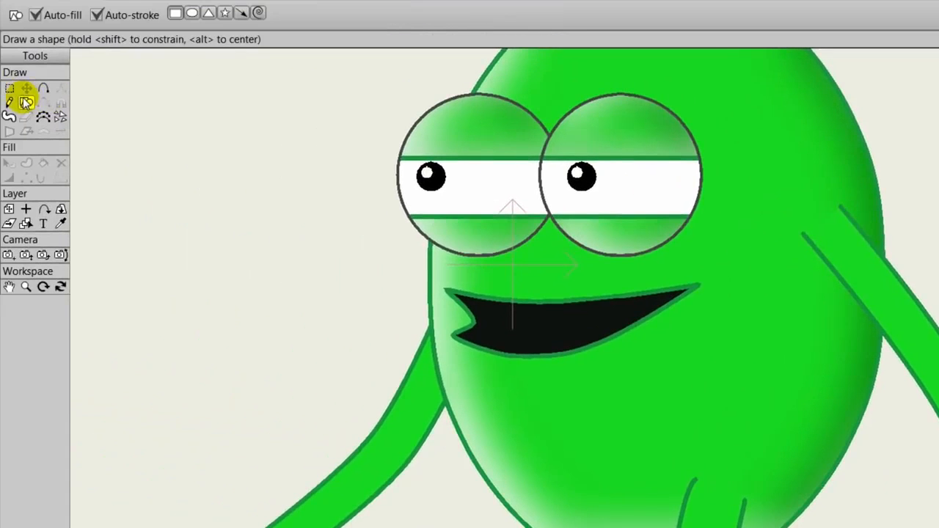
click(176, 13)
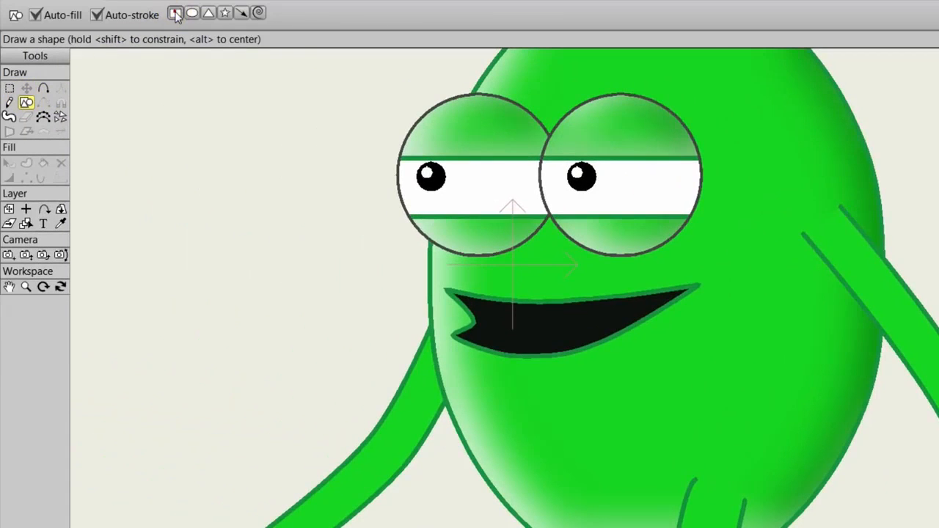
drag(437, 276, 710, 313)
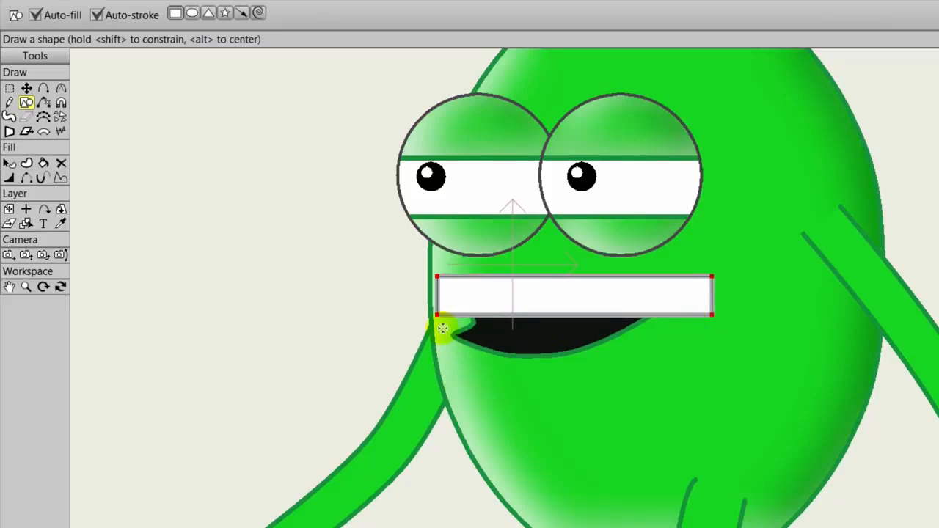
mouse_move(445, 331)
mouse_down()
mouse_move(493, 353)
mouse_move(711, 370)
mouse_up()
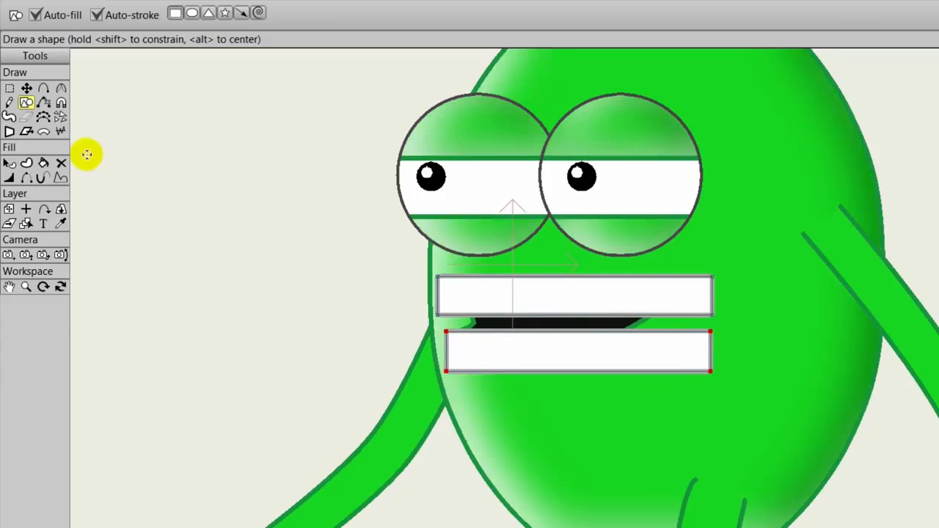
Step: Add a point near the middle of each long edge of both teeth rectangles
click(44, 88)
click(546, 276)
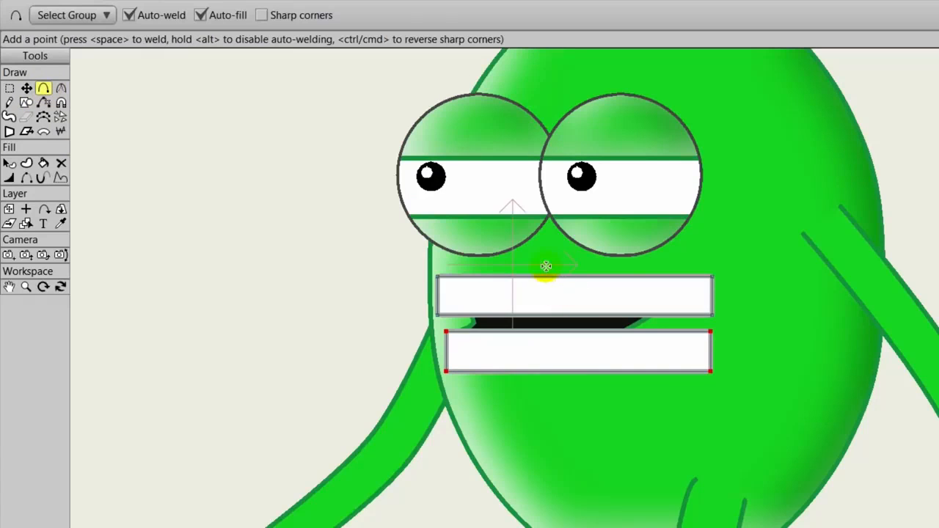
drag(552, 298, 546, 371)
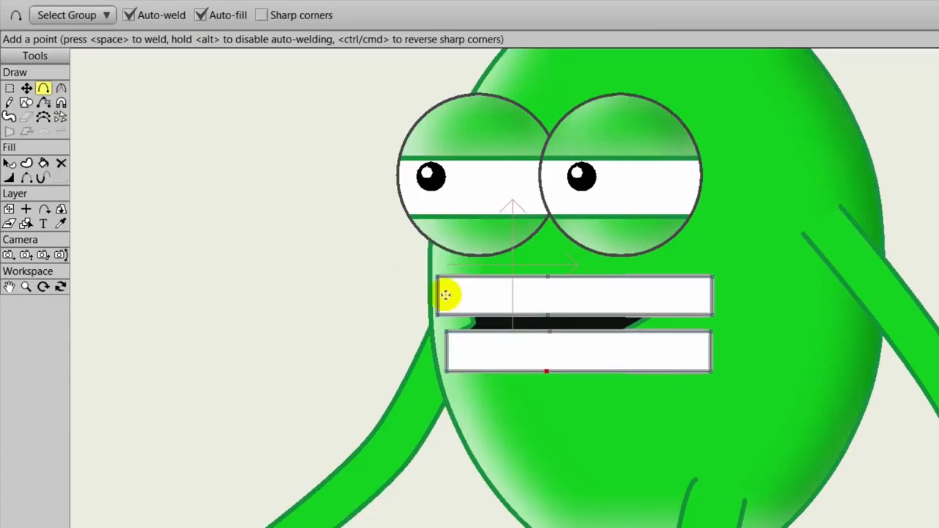
click(683, 332)
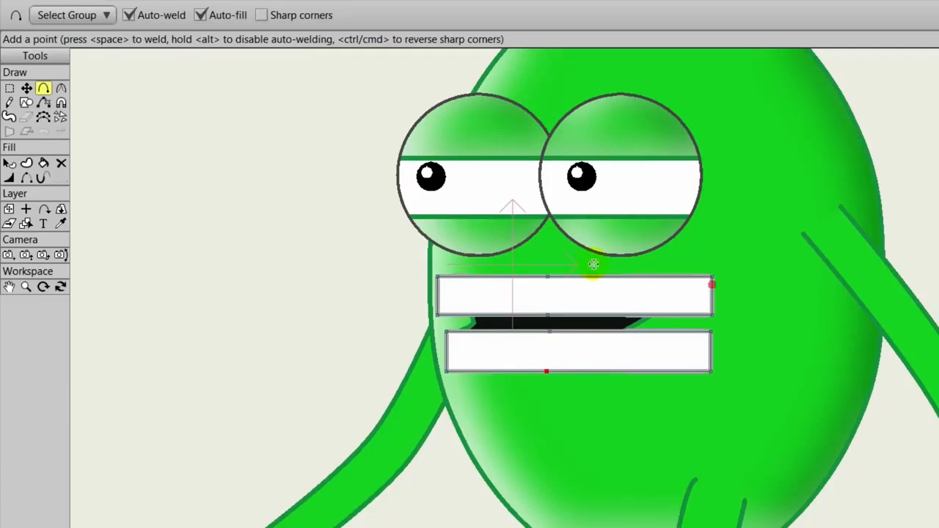
Step: Draw a wide oval for the tongue over the middle of the teeth rectangles
click(27, 104)
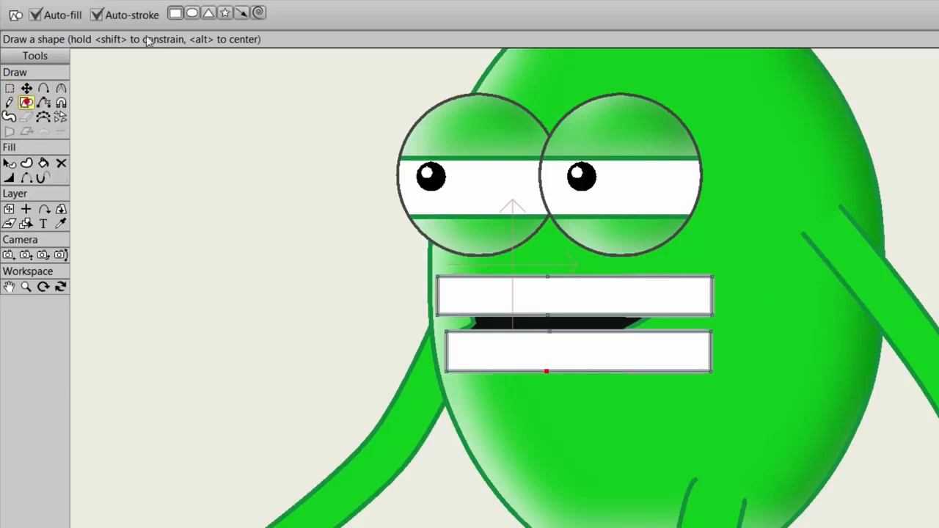
click(193, 14)
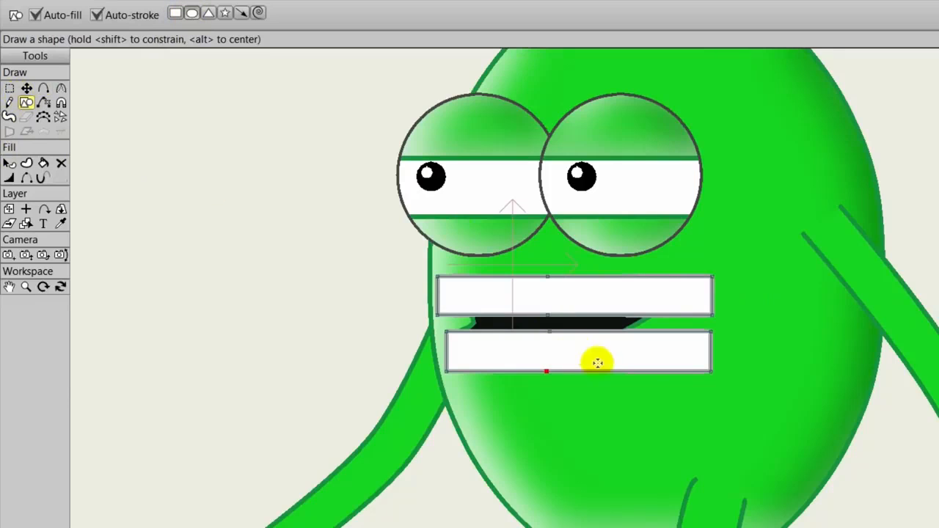
mouse_move(498, 308)
mouse_down()
mouse_move(577, 372)
mouse_move(652, 405)
mouse_up()
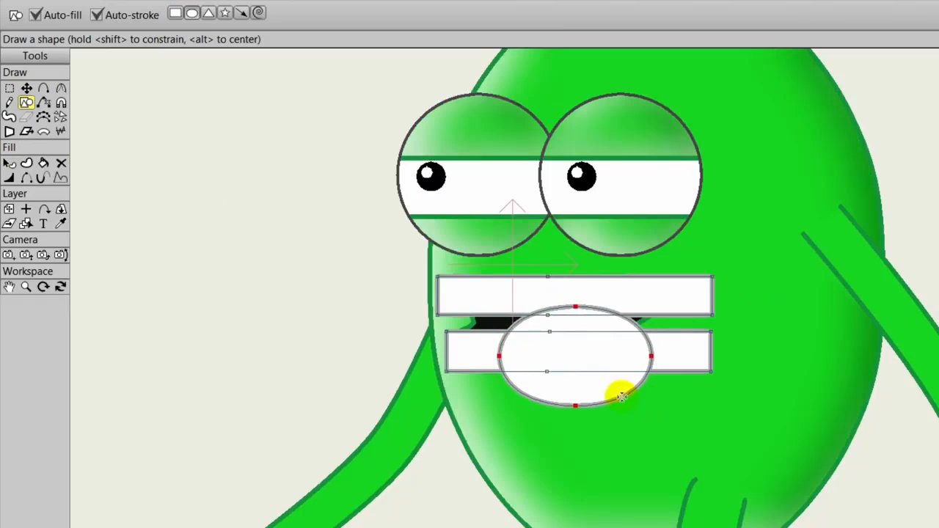
Step: Give the tongue oval a light pink fill, a darker pink stroke and a stroke width of 2
click(9, 163)
click(574, 333)
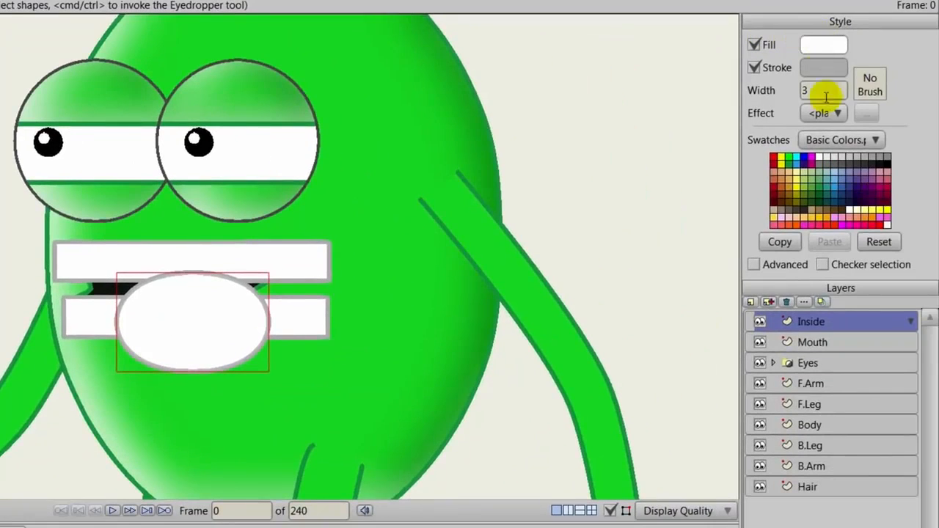
click(886, 173)
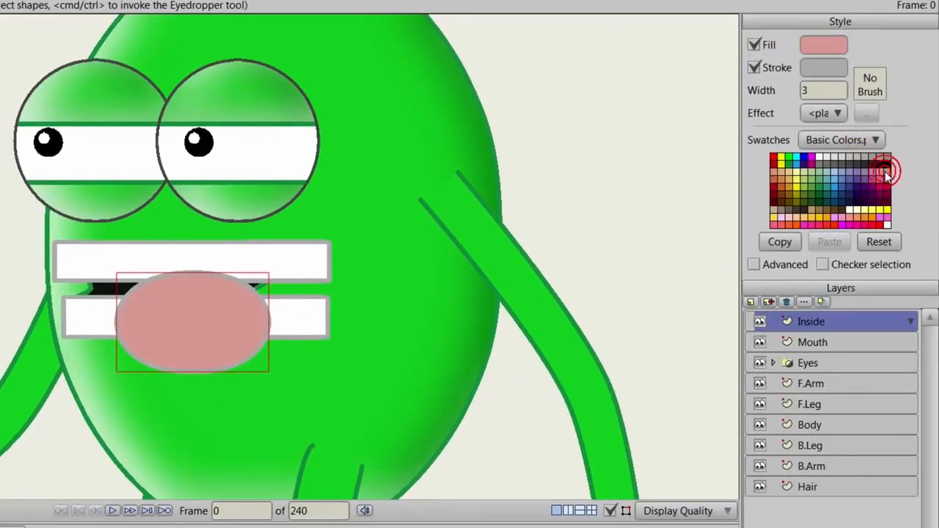
right_click(886, 179)
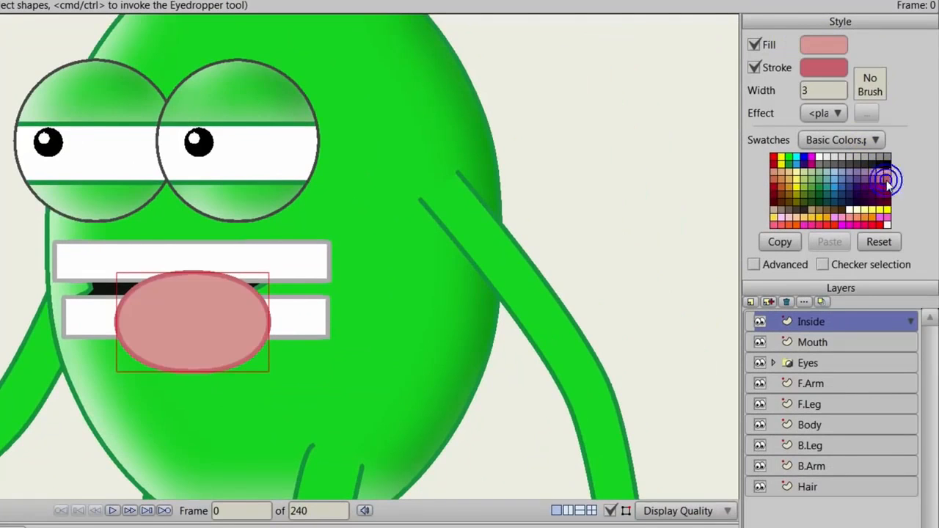
double_click(822, 90)
text(2)
key(Return)
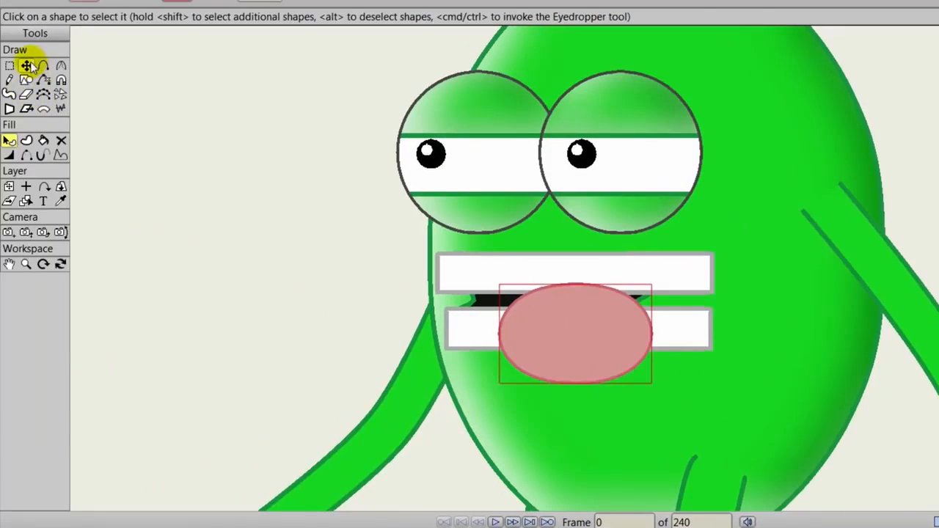
Step: Move the tongue slightly up and left, then shift its top and side points to make it an uneven oval
click(28, 65)
click(562, 338)
drag(596, 343, 585, 330)
click(557, 288)
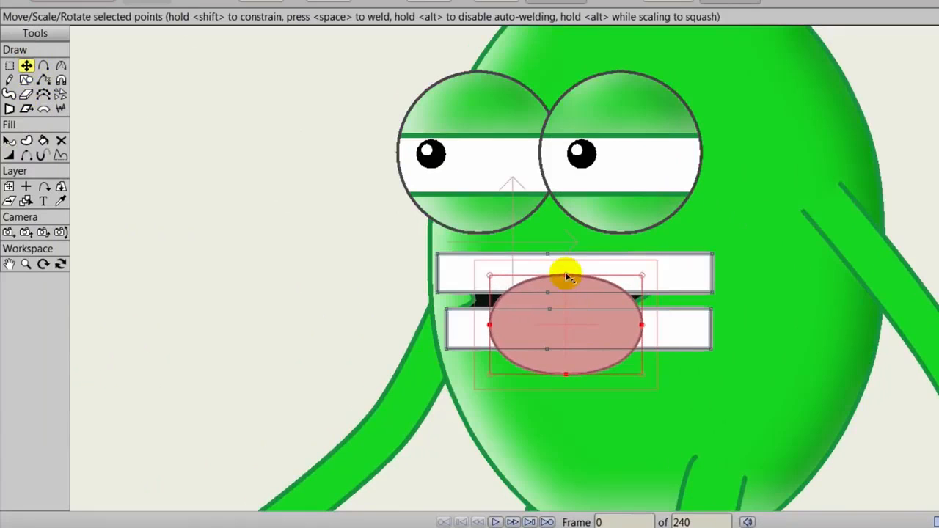
click(25, 66)
click(576, 277)
drag(571, 279, 556, 284)
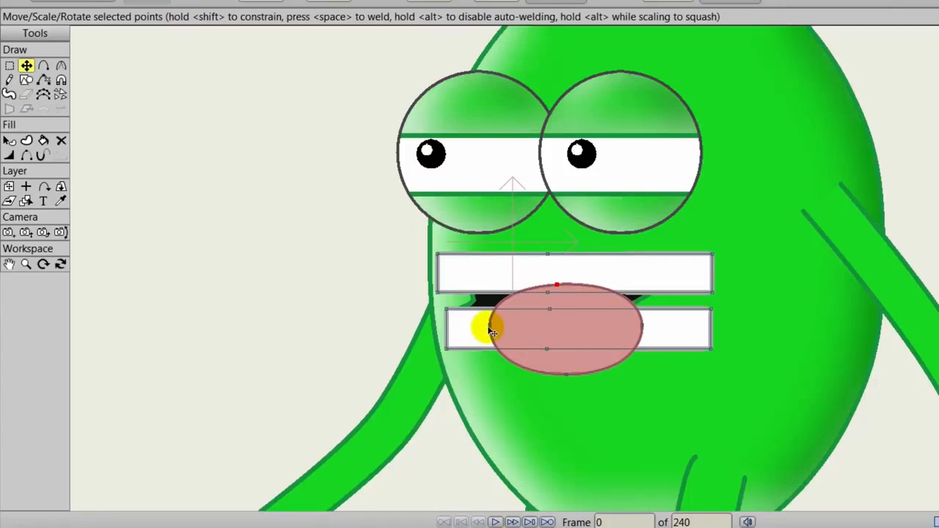
drag(492, 332, 492, 342)
drag(644, 325, 648, 327)
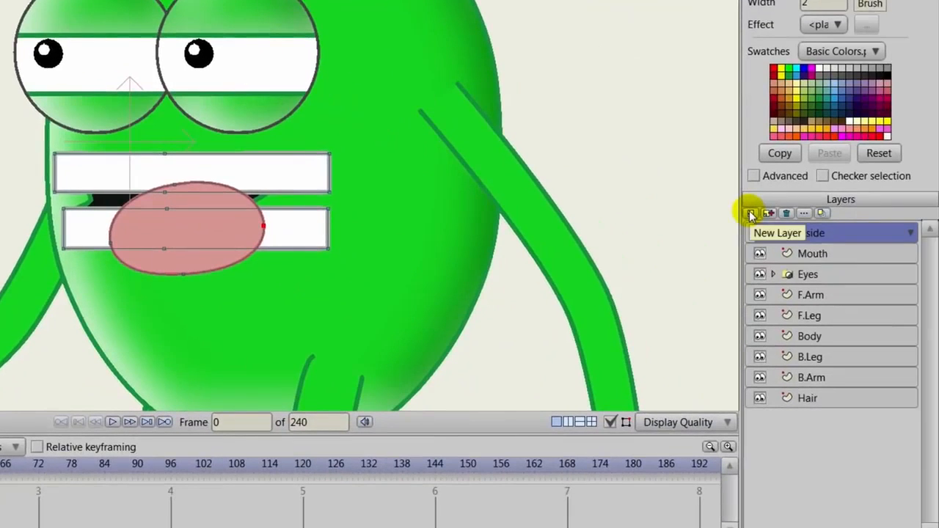
Step: Add a group layer named Mouth above the Inside layer
click(751, 214)
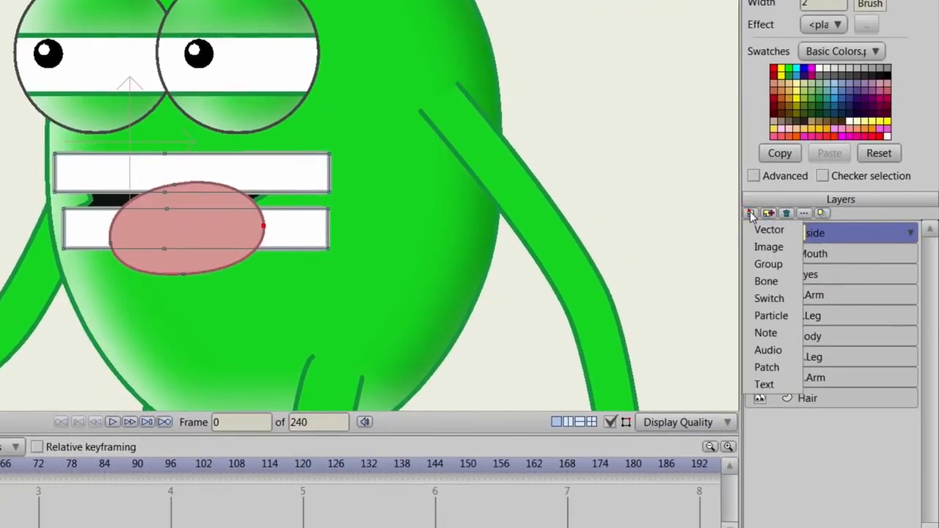
click(767, 264)
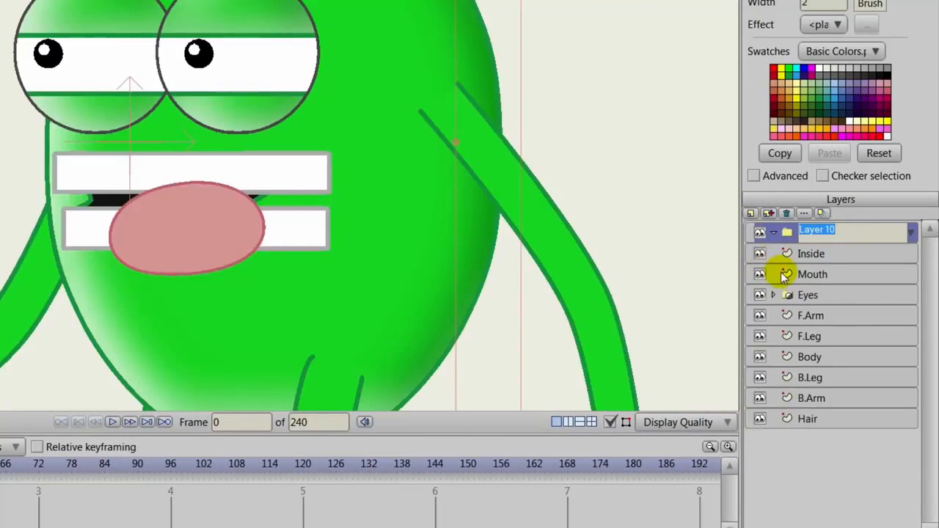
text(Mouth)
click(782, 273)
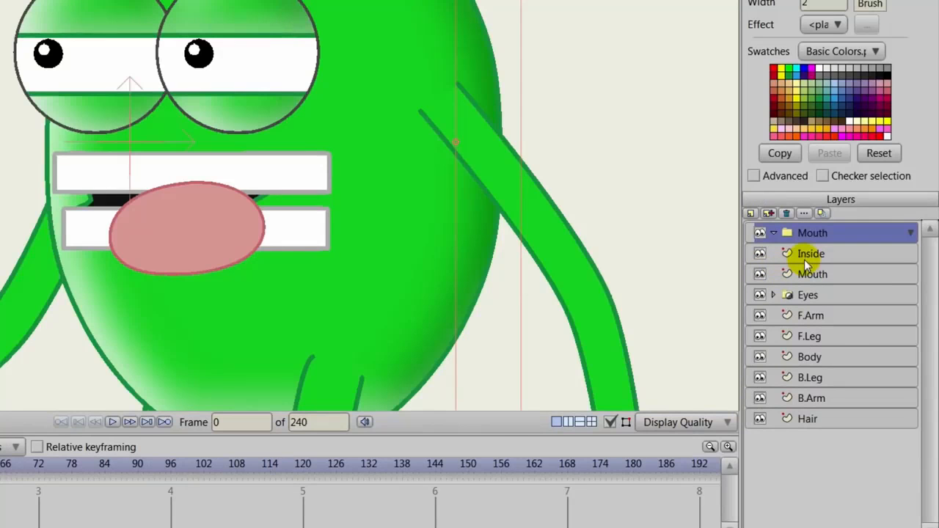
Step: Move the Inside and Mouth vector layers into the Mouth group, with Inside above Mouth
drag(813, 255, 812, 236)
click(832, 278)
drag(833, 275, 833, 259)
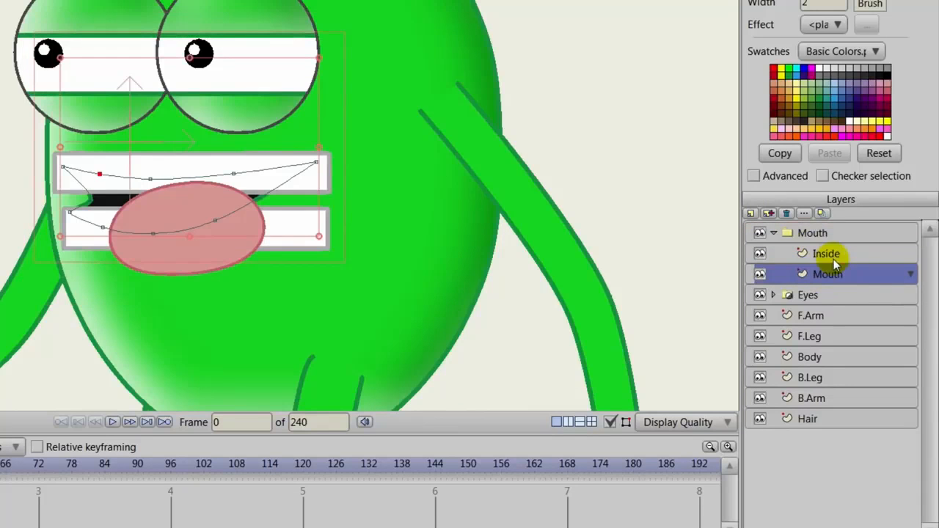
Step: Set the Mouth group's mask to Hide all so the teeth and tongue are clipped to the mouth shape
double_click(797, 233)
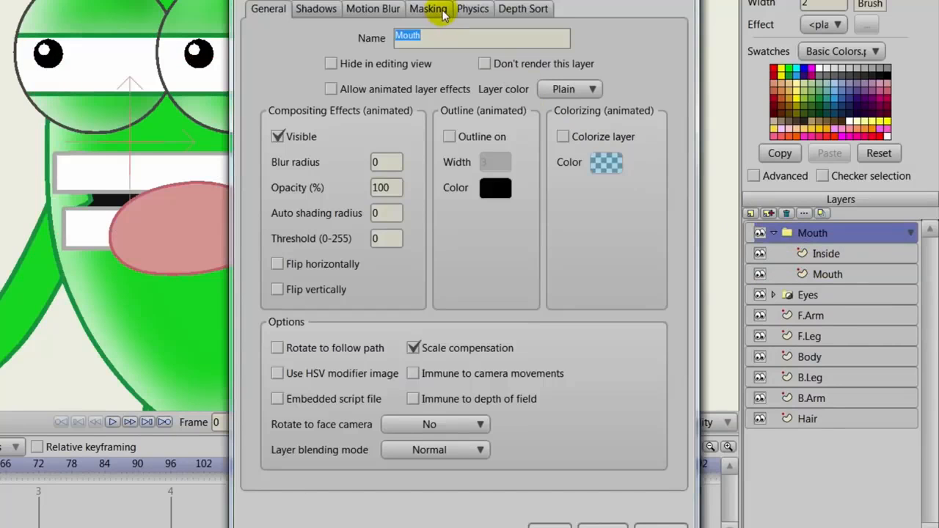
click(440, 10)
drag(440, 9, 467, 2)
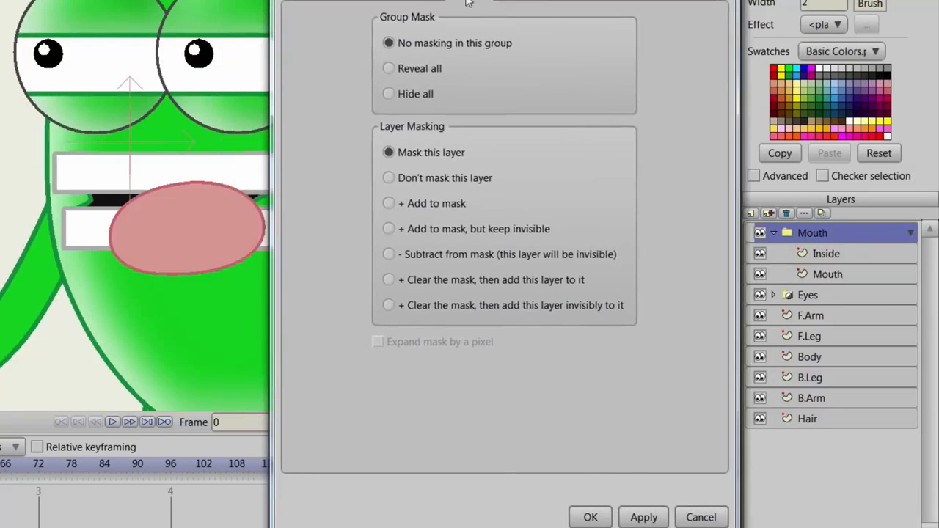
click(389, 95)
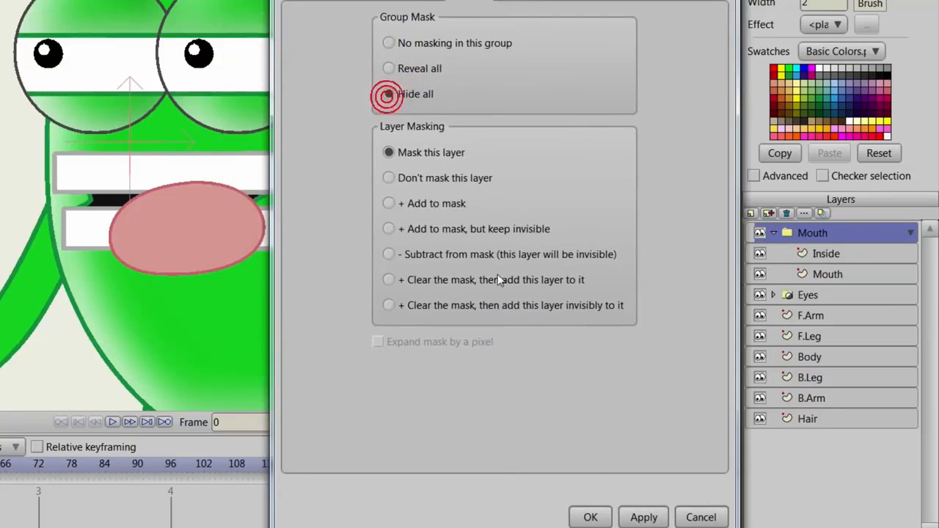
click(593, 517)
click(217, 216)
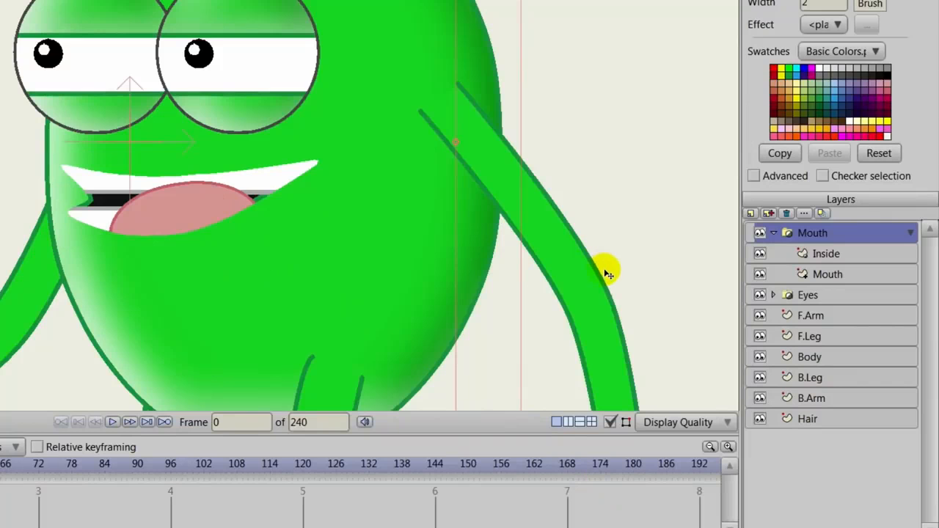
Step: On the Inside layer, lower the tongue shape one level so it sits behind the lower teeth
click(813, 255)
click(209, 213)
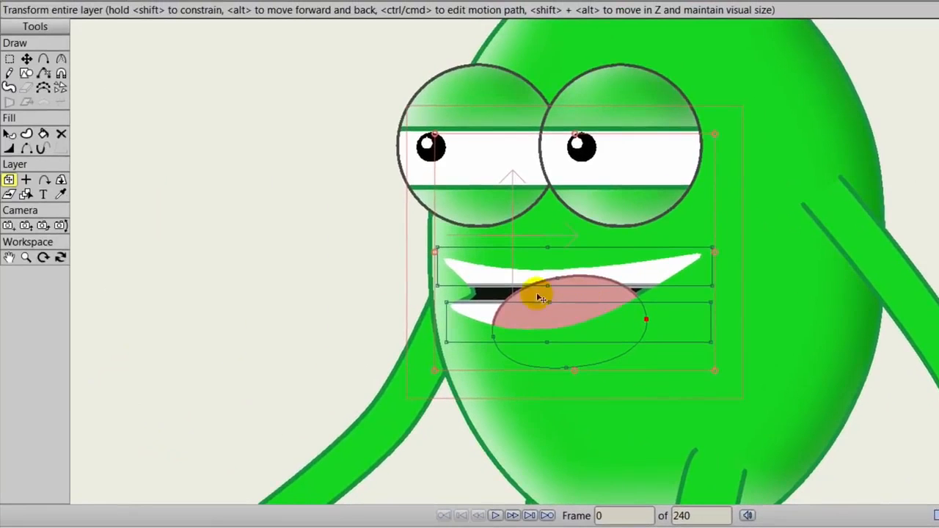
click(9, 133)
click(596, 292)
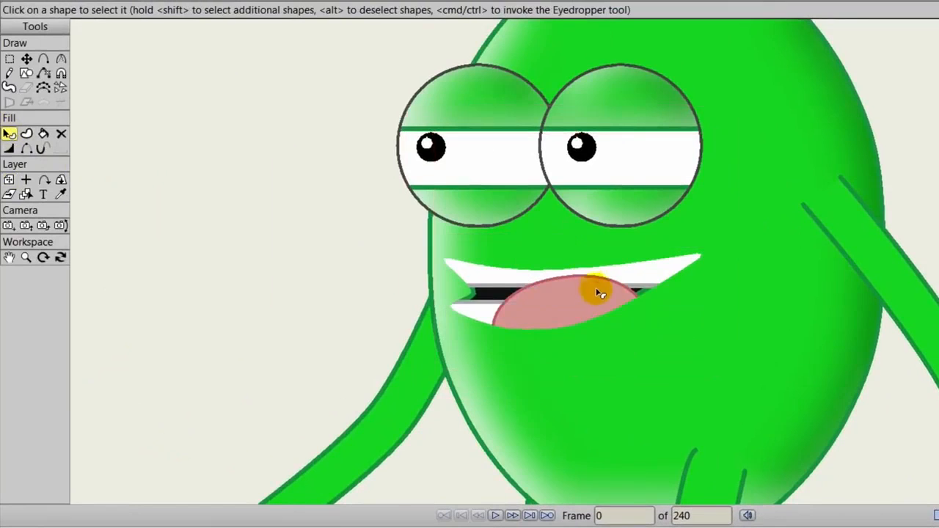
click(593, 293)
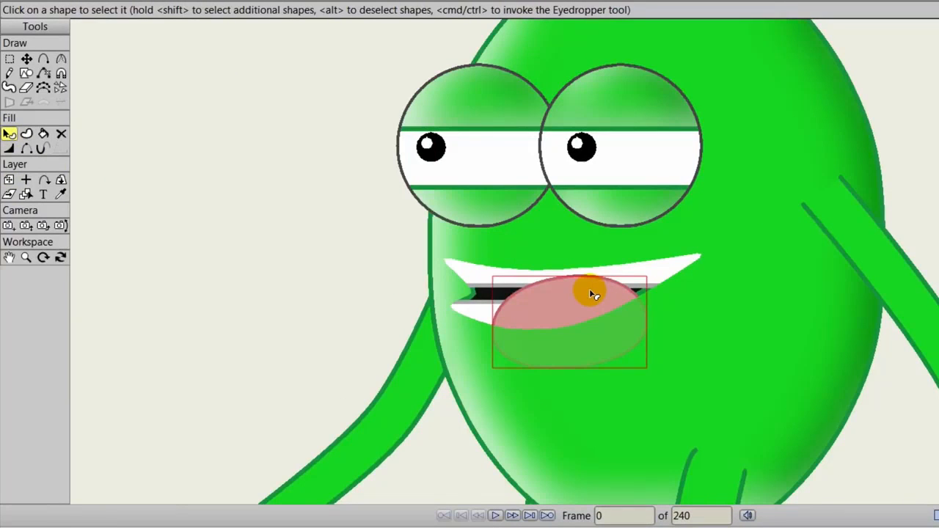
key(Down)
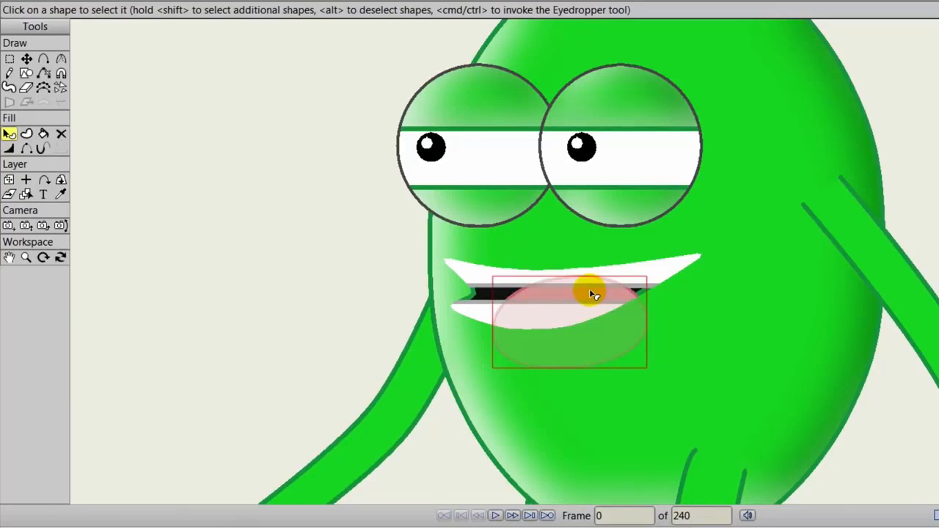
Step: Move the upper teeth rectangle slightly down and to the right inside the mouth
click(474, 272)
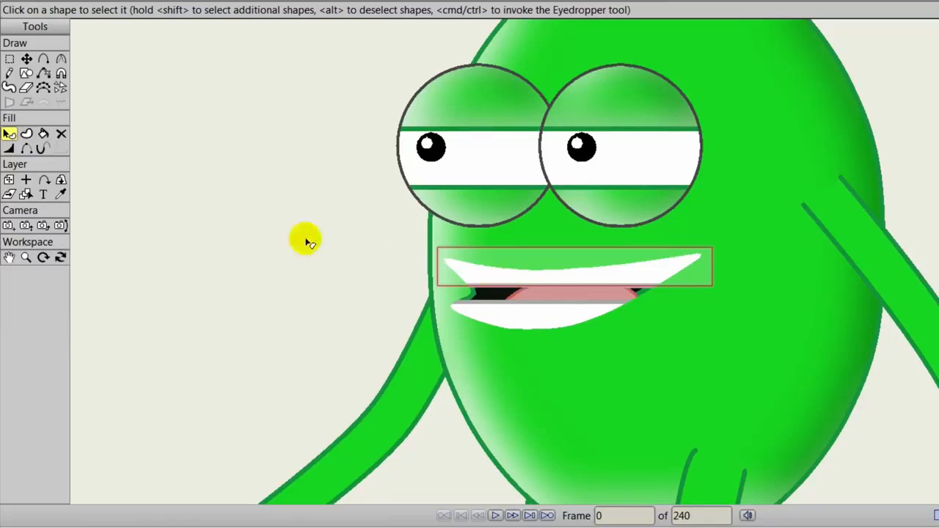
click(27, 60)
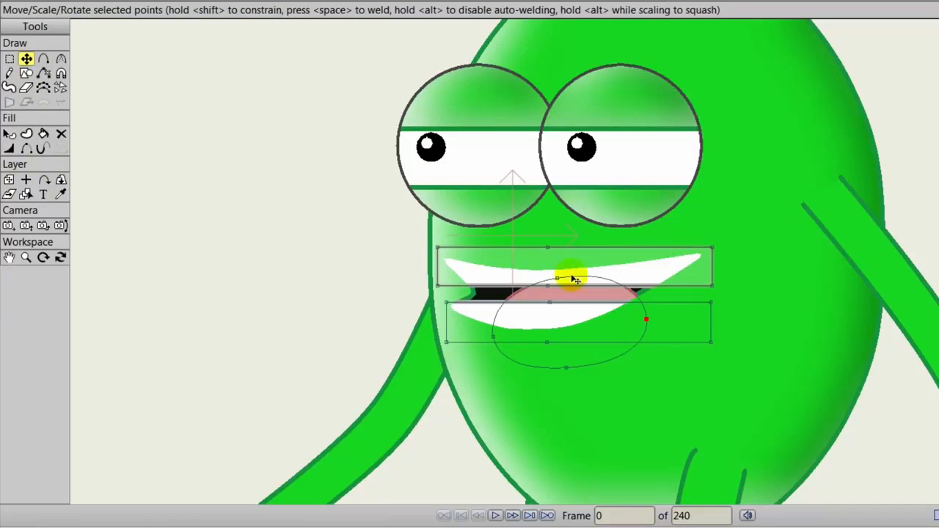
mouse_move(646, 272)
mouse_down()
mouse_move(646, 305)
mouse_move(654, 303)
mouse_move(650, 280)
mouse_up()
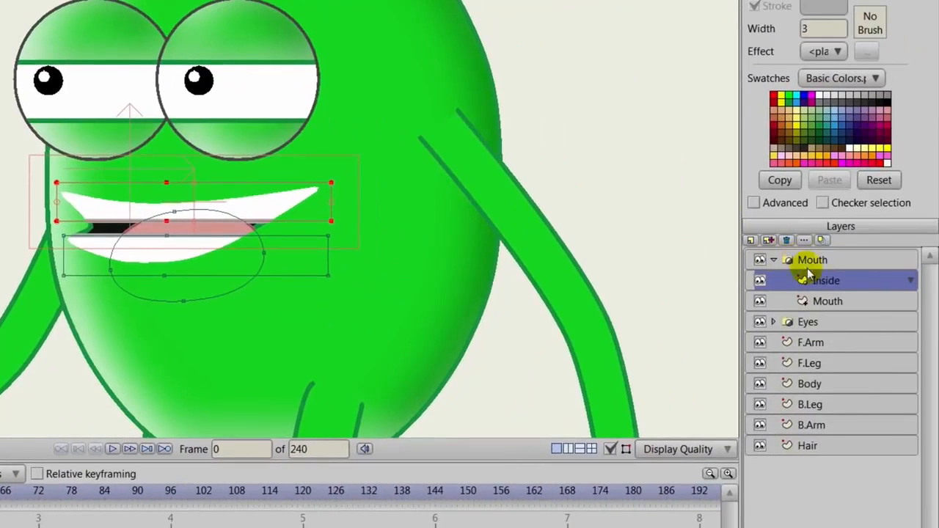
Step: Enable Exclude Strokes in the masking settings of the Mouth vector layer
double_click(831, 302)
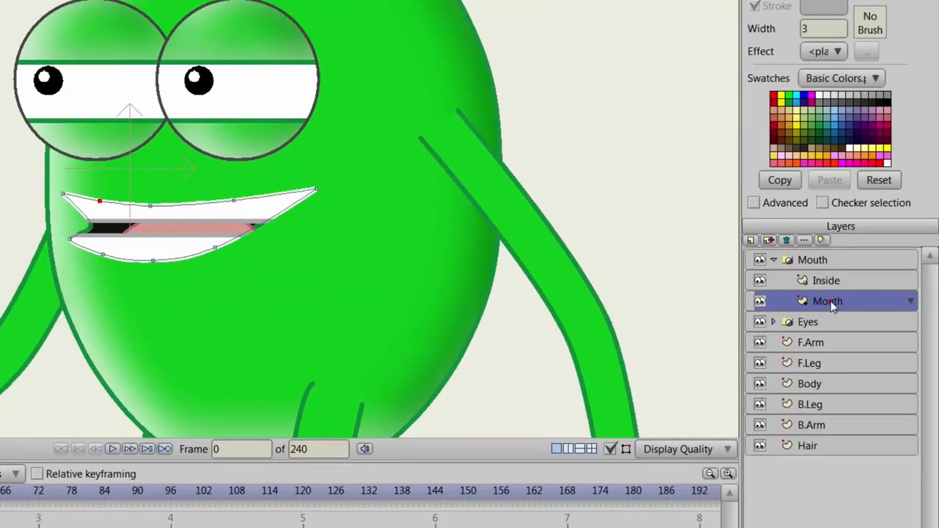
drag(415, 6, 505, 6)
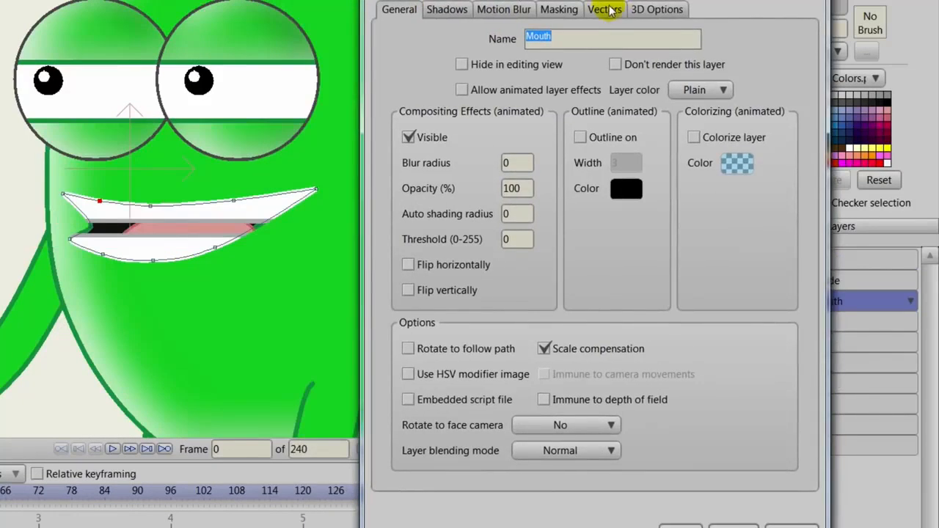
click(559, 8)
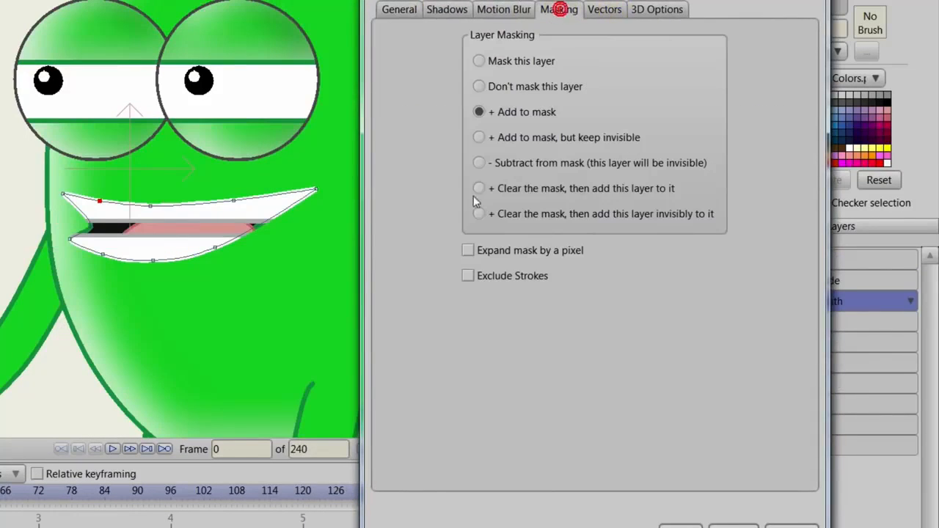
click(468, 276)
click(681, 527)
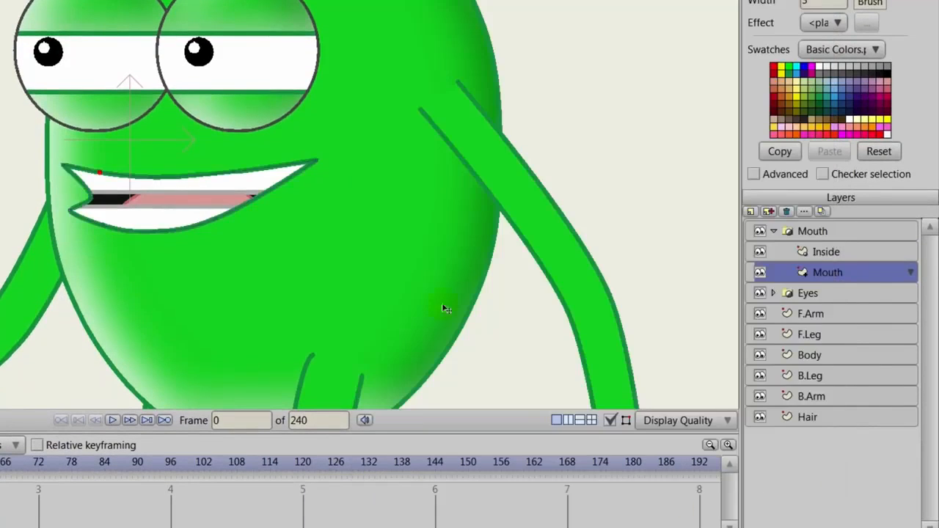
click(692, 289)
Step: On the Inside layer, move the lower teeth slightly down and right, nudge the upper teeth, and shift the tongue slightly down and right
click(157, 204)
click(804, 250)
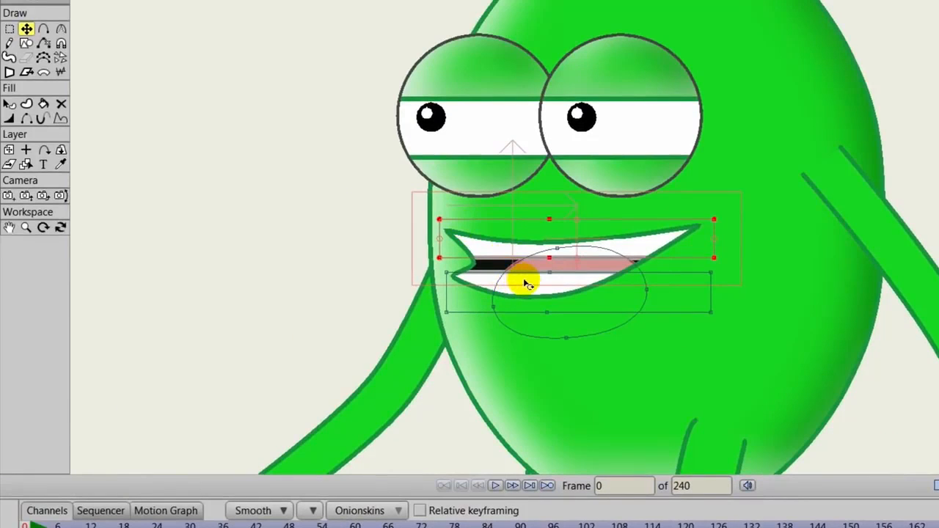
click(526, 286)
drag(526, 288, 535, 286)
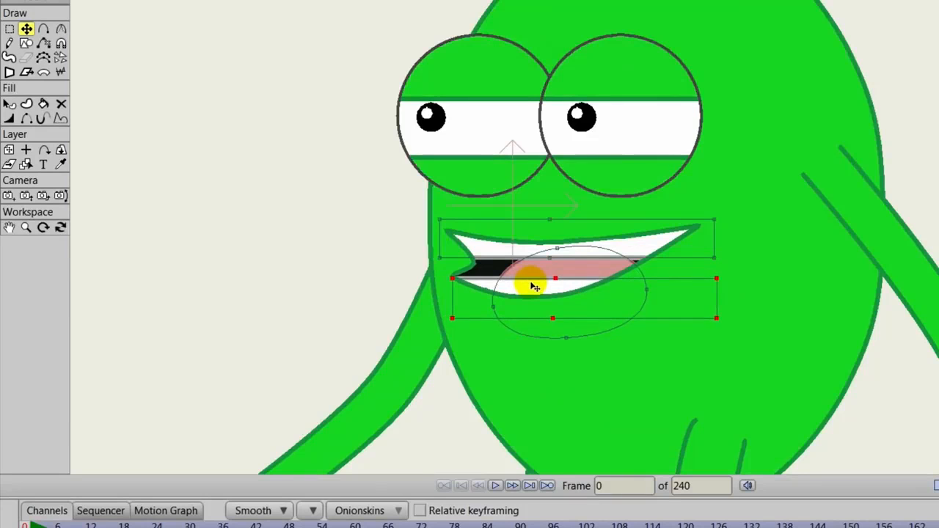
click(571, 251)
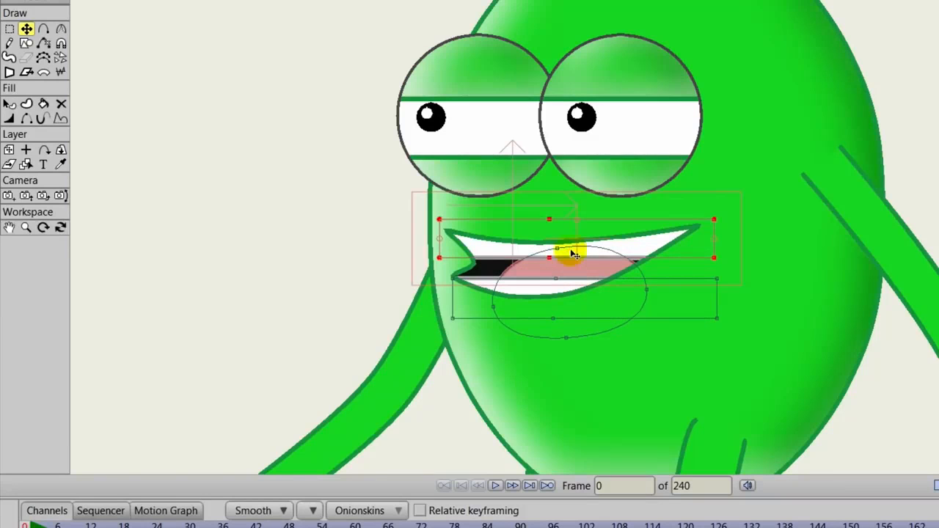
click(595, 269)
drag(599, 274, 603, 277)
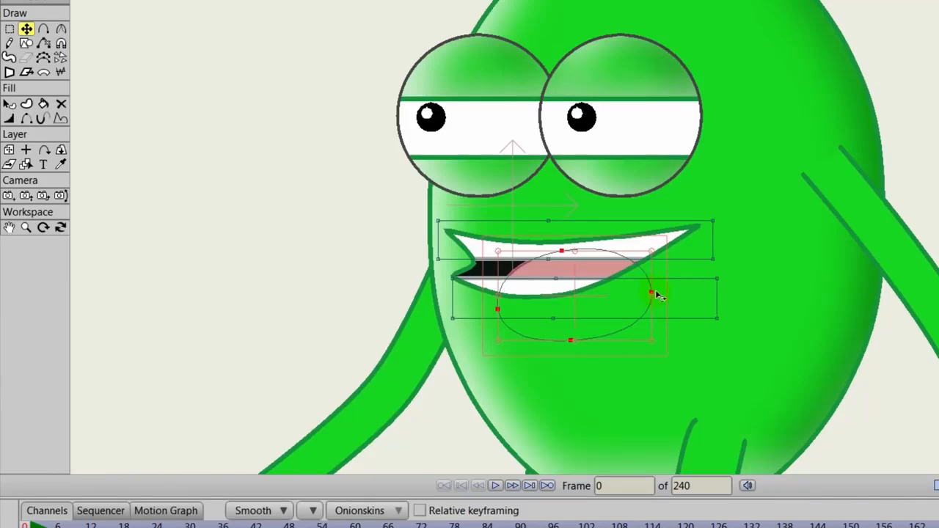
Step: Widen the tongue by moving its right point outward, and nudge its top point slightly
click(700, 350)
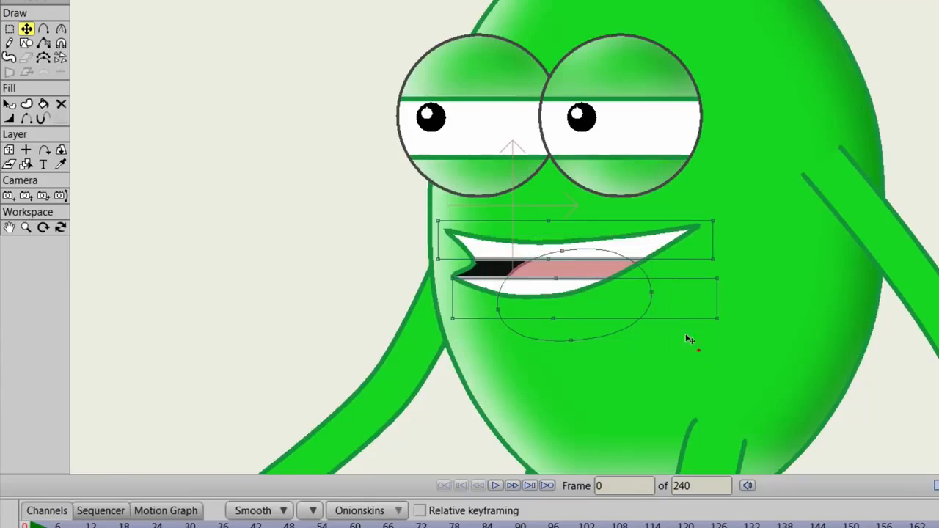
drag(651, 297, 658, 294)
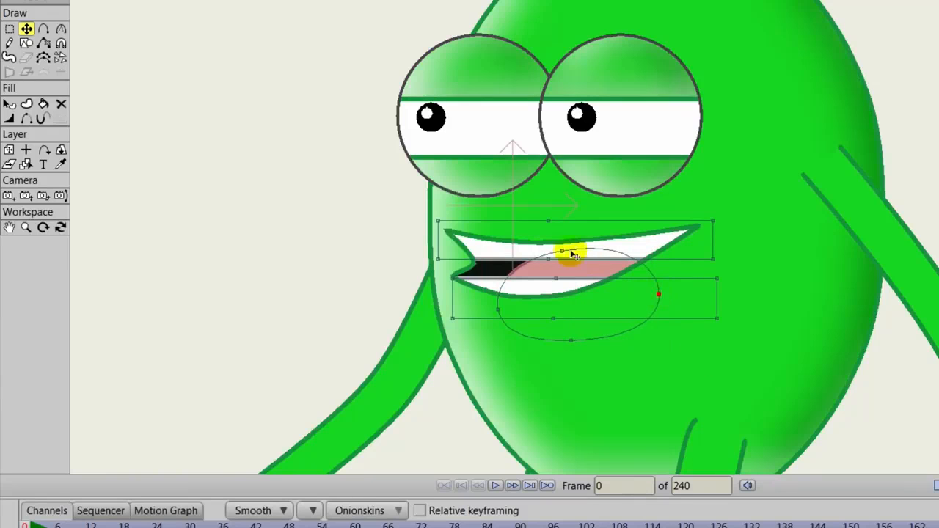
click(562, 253)
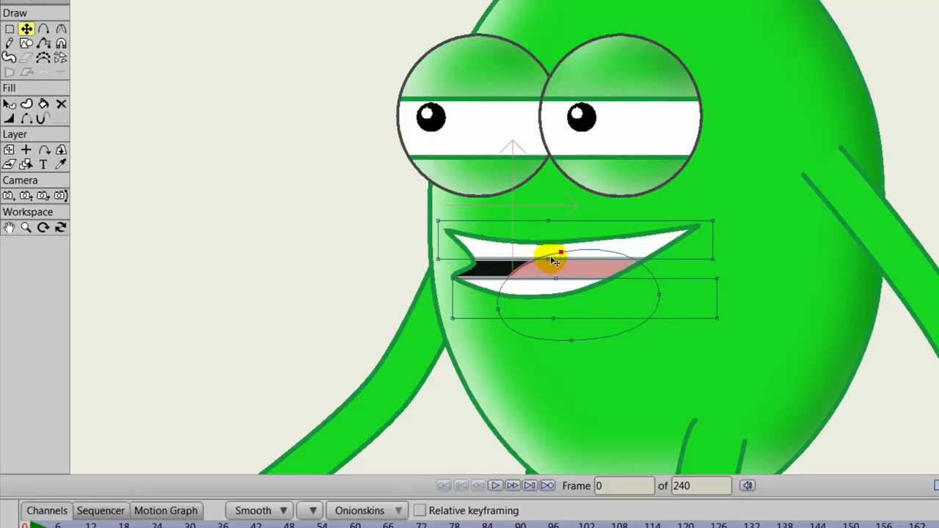
Step: Curve the teeth's facing edges by lowering the upper teeth's bottom middle point, raising the lower teeth's top-right corner, and adjusting the middle points' curvature
drag(549, 256, 558, 279)
drag(718, 279, 717, 270)
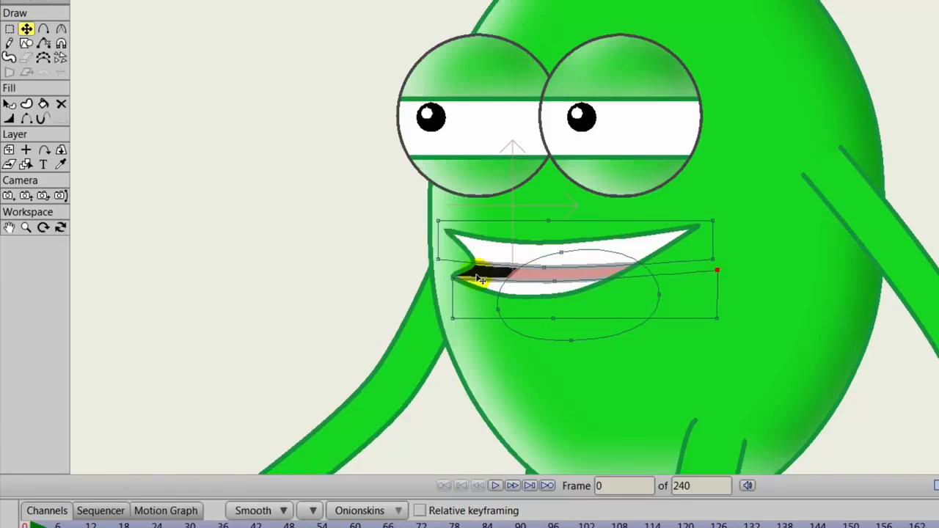
key(g)
key(r)
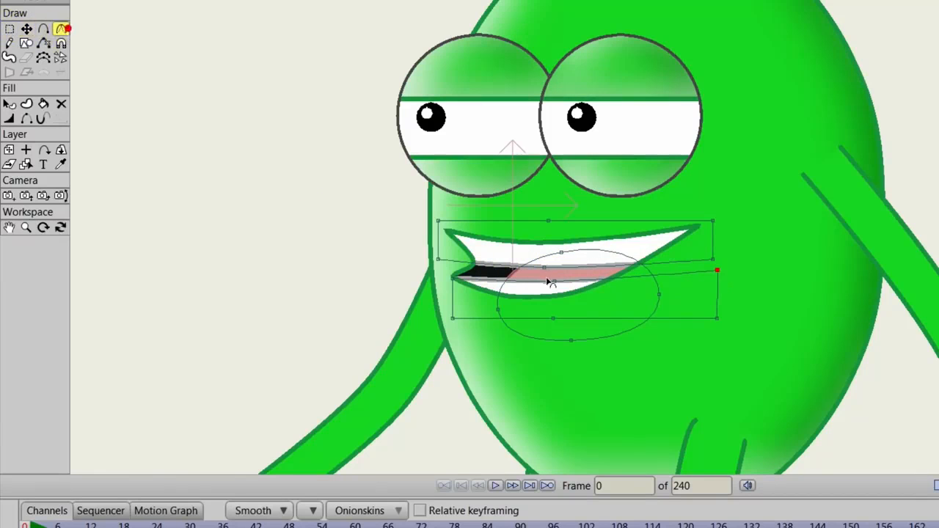
click(544, 272)
click(554, 281)
Step: Refine the teeth edges by shifting the lower teeth's top points and raising the upper teeth's bottom corners
click(27, 29)
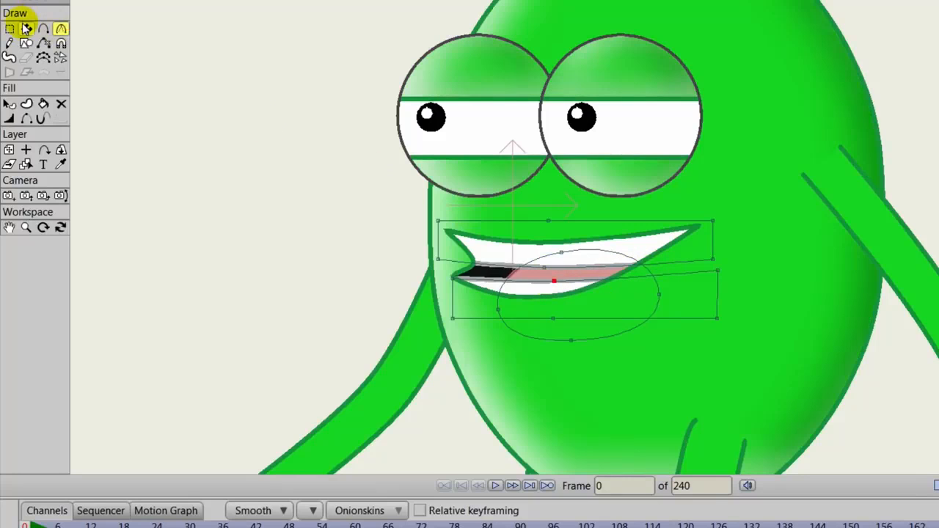
click(453, 280)
drag(453, 278, 457, 276)
drag(554, 281, 534, 280)
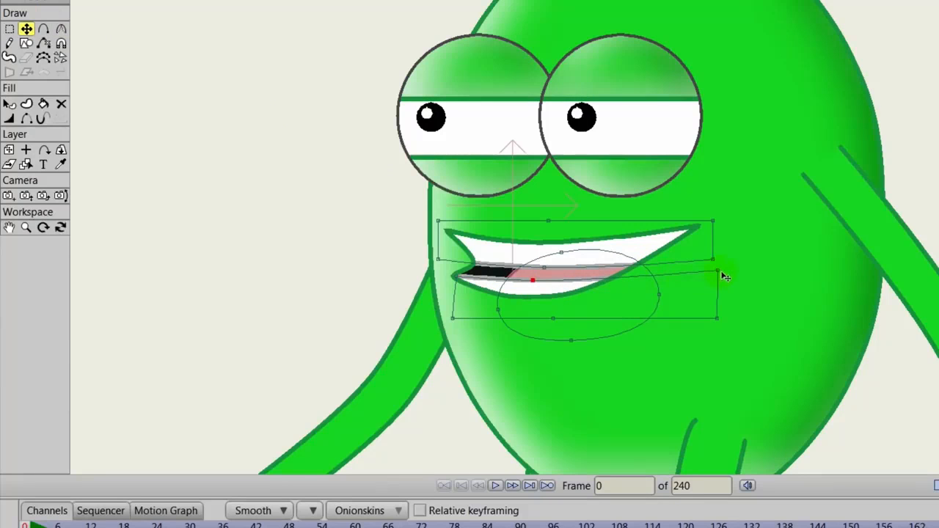
drag(717, 270, 717, 248)
drag(438, 261, 437, 254)
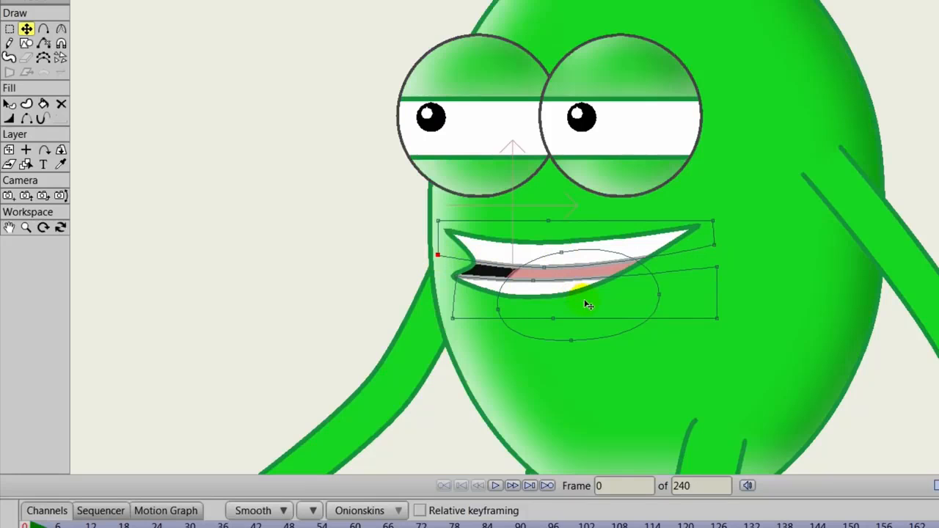
Step: Collapse the Mouth group and add a vector layer named Eyebrows above it
drag(693, 225, 755, 321)
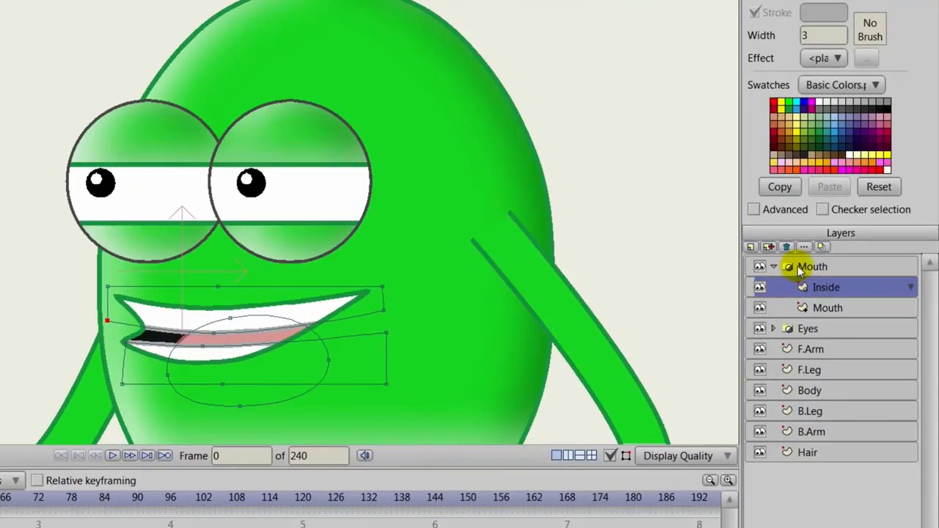
click(793, 267)
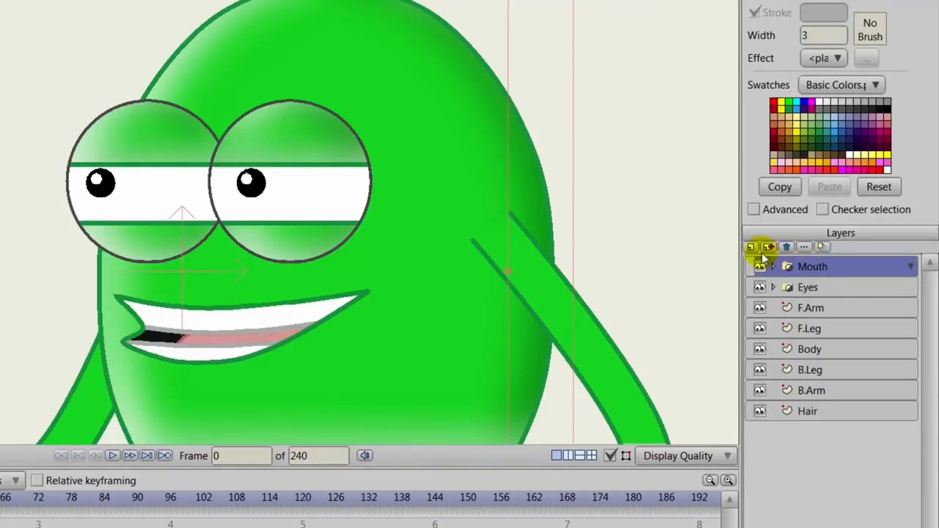
click(750, 246)
click(768, 264)
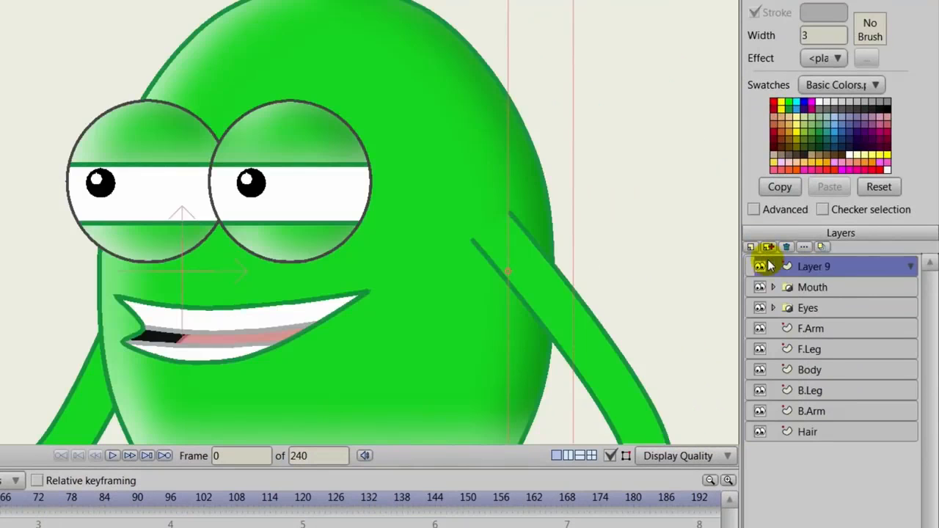
text(E)
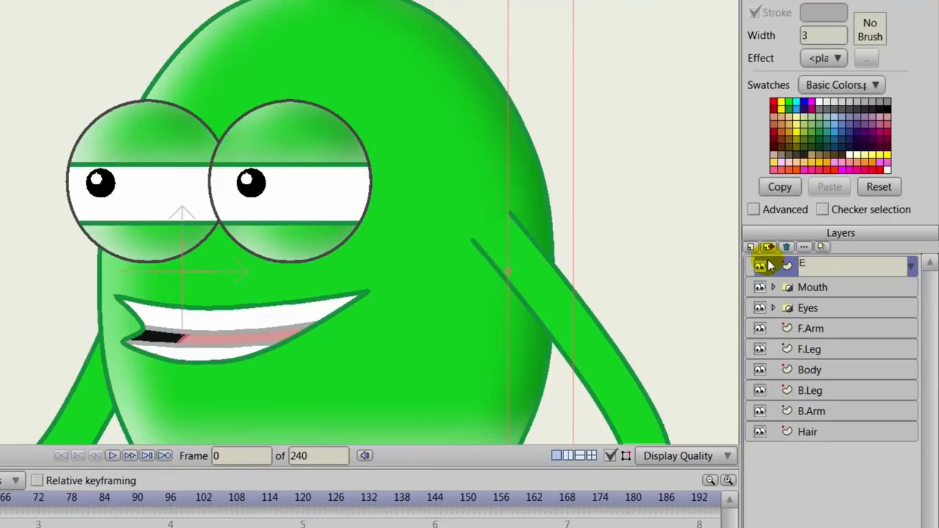
text(yebrows)
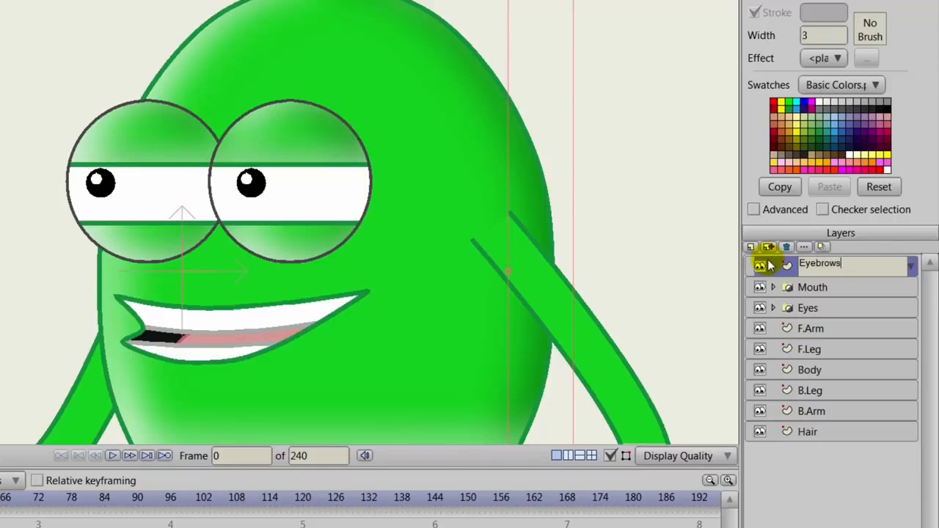
key(Return)
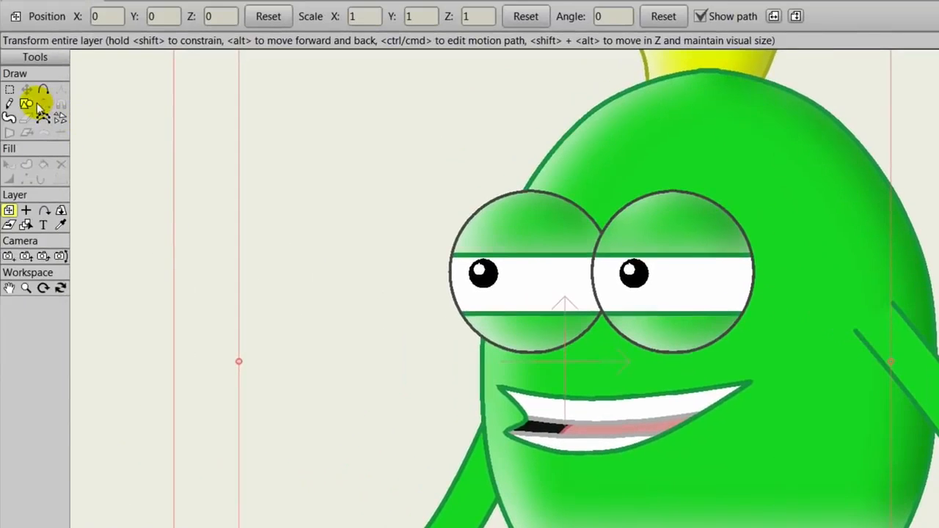
Step: Draw a dark grey filled rectangle about the width of the eye above the character's right-hand eye as the eyebrow base
click(35, 105)
click(176, 16)
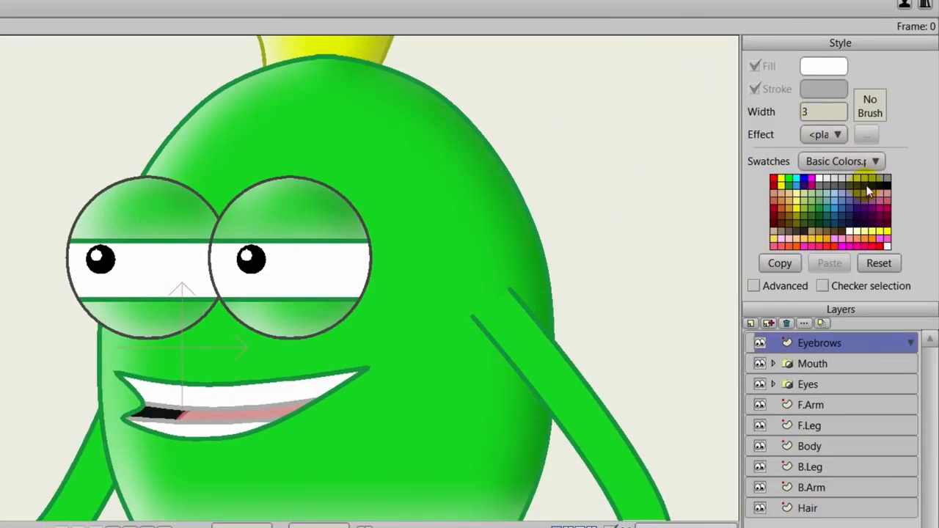
click(863, 185)
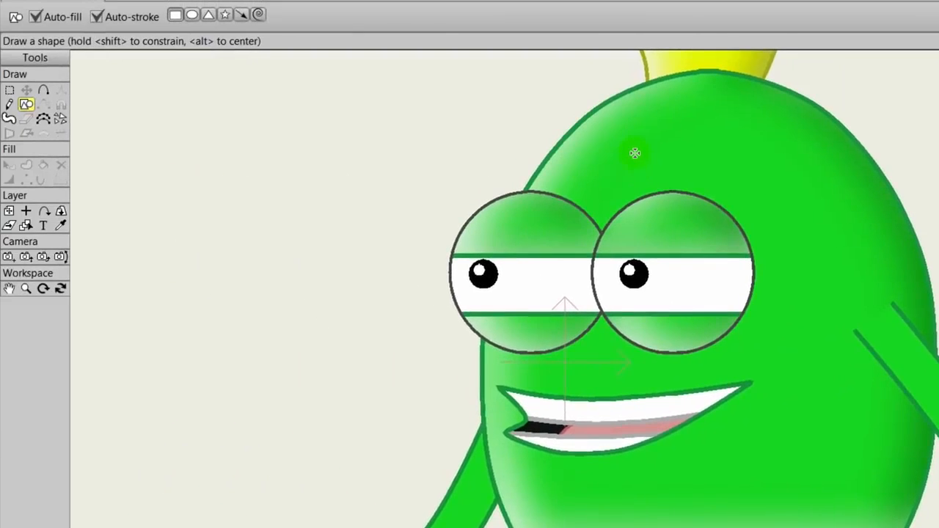
drag(635, 153, 754, 183)
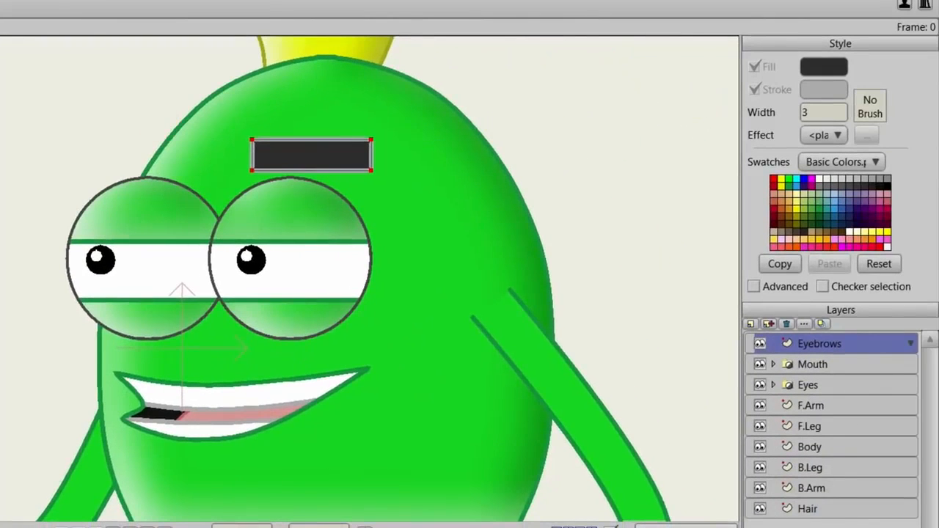
Step: Turn off the eyebrow rectangle's stroke
key(q)
click(352, 158)
click(755, 89)
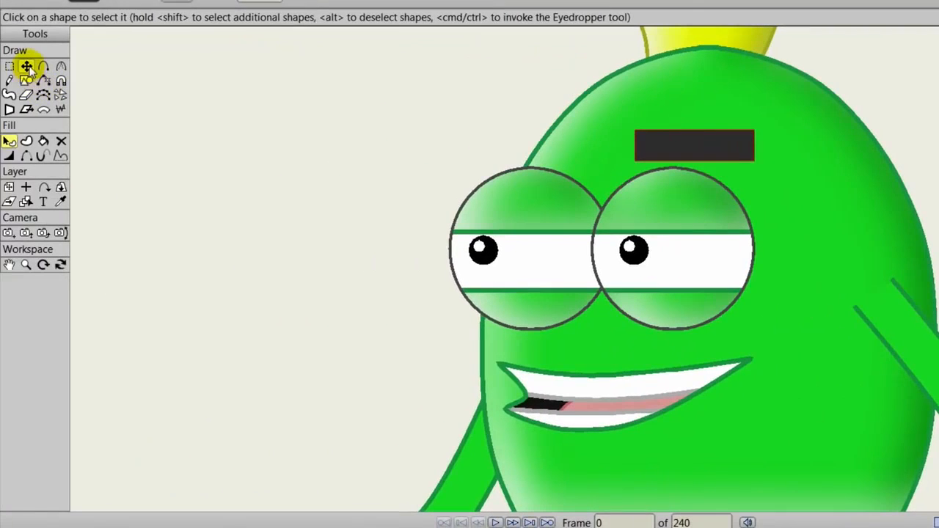
Step: Taper the eyebrow by moving its two upper corner points inward, with the outer one slightly lower
click(27, 66)
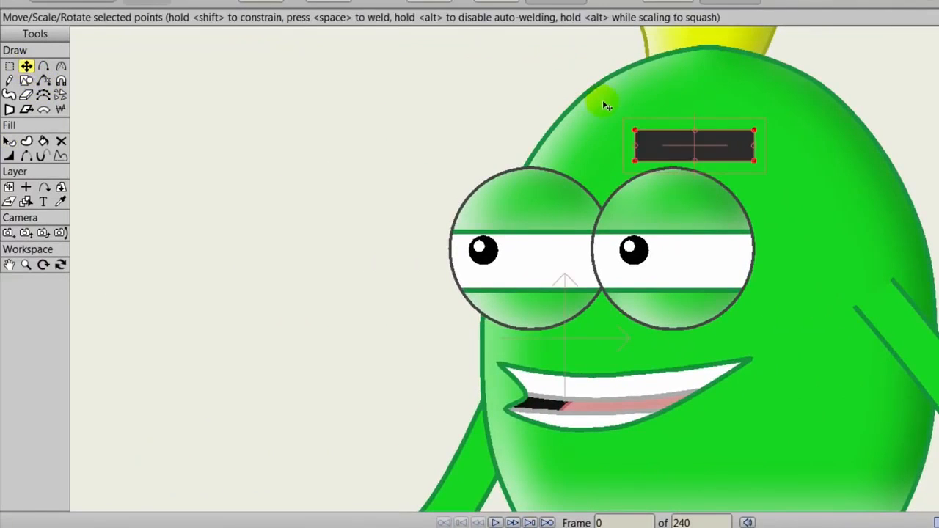
click(635, 130)
drag(636, 130, 678, 131)
mouse_move(755, 131)
mouse_down()
mouse_move(744, 144)
mouse_move(709, 147)
mouse_move(731, 142)
mouse_up()
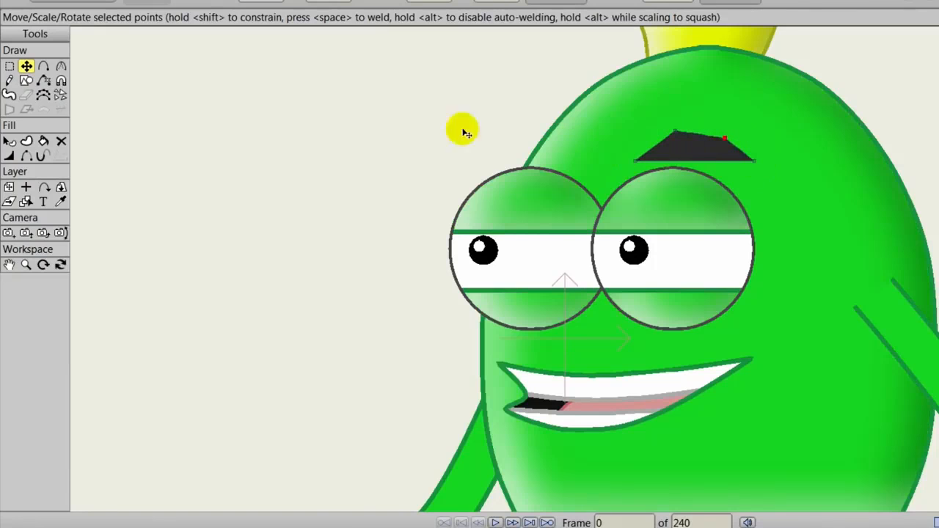
Step: Add a slightly raised middle point to the eyebrow's lower edge and adjust the curvature at its upper outer point
click(44, 66)
drag(691, 159, 690, 156)
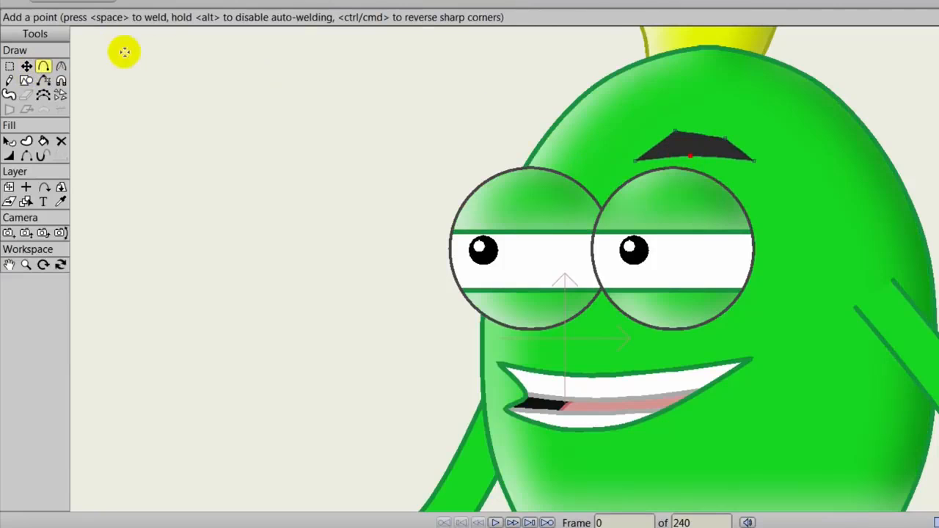
click(61, 66)
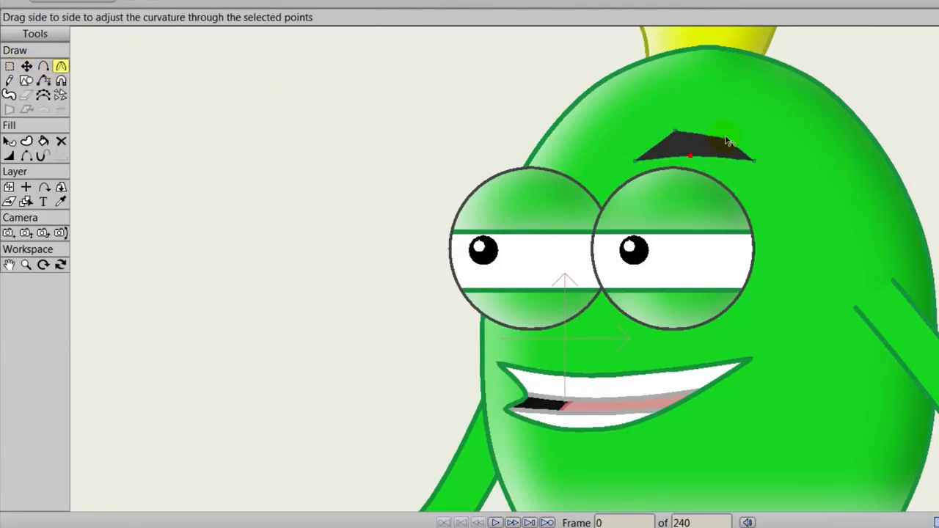
drag(729, 139, 730, 141)
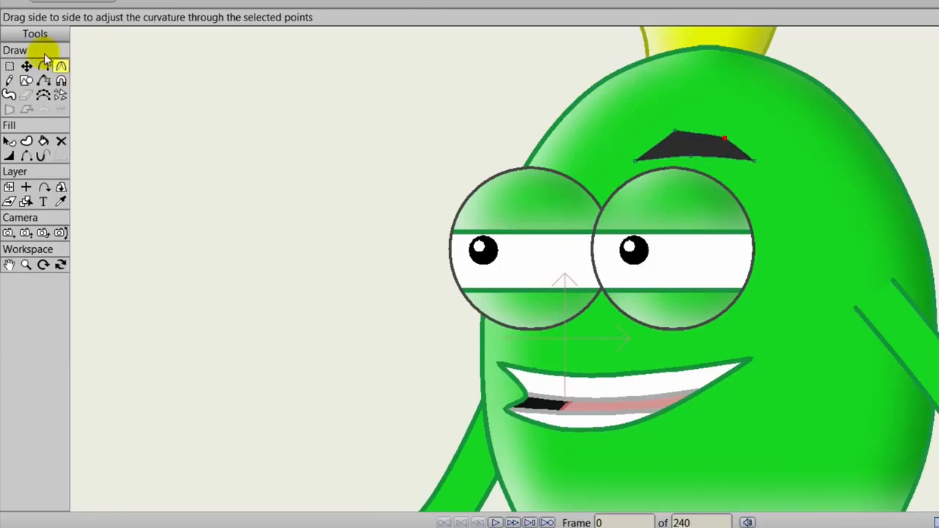
Step: Refine the eyebrow by moving its upper points outward and up and raising the lower middle point, and shift the whole shape slightly up-left
click(24, 66)
mouse_move(676, 137)
mouse_down()
mouse_move(680, 128)
mouse_move(655, 119)
mouse_up()
mouse_move(725, 138)
mouse_down()
mouse_move(715, 133)
mouse_move(689, 158)
mouse_up()
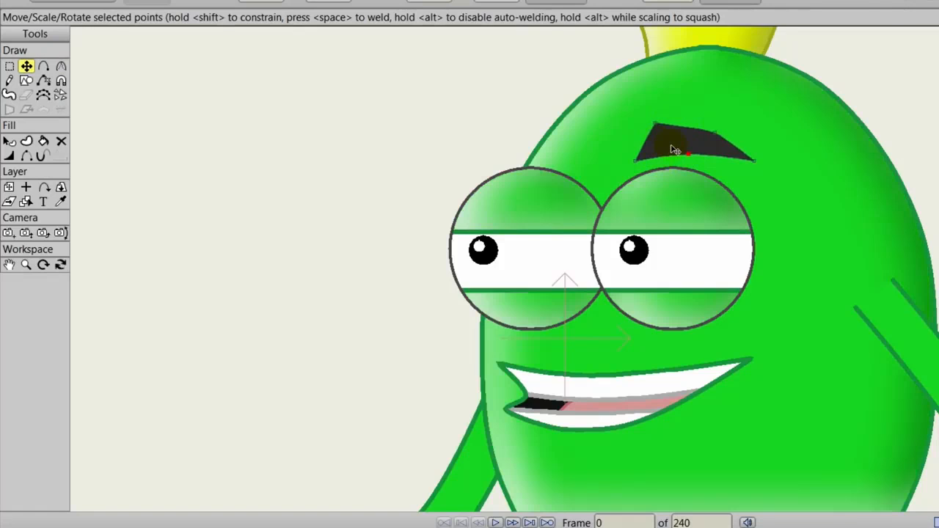
click(670, 146)
drag(671, 145, 662, 140)
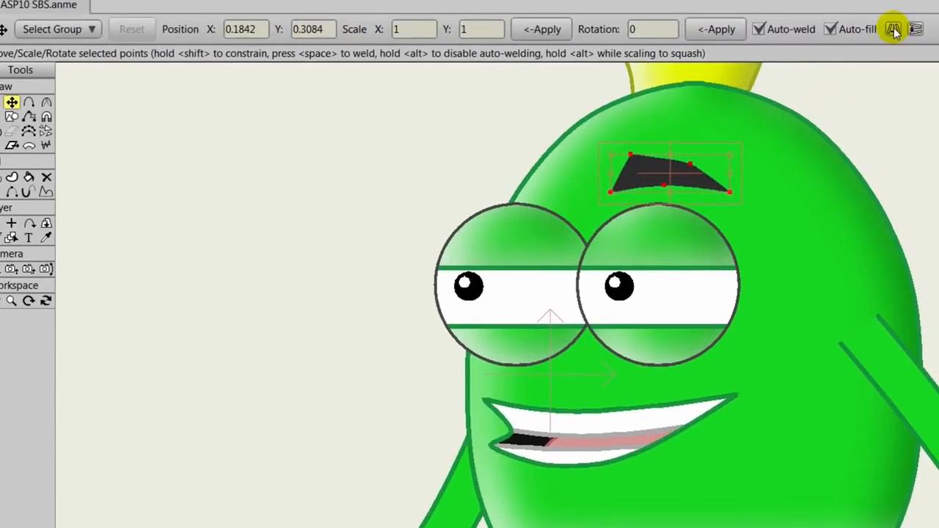
Step: Duplicate the eyebrow, flip the copy horizontally, and fit it slightly narrower above the other eye
click(894, 29)
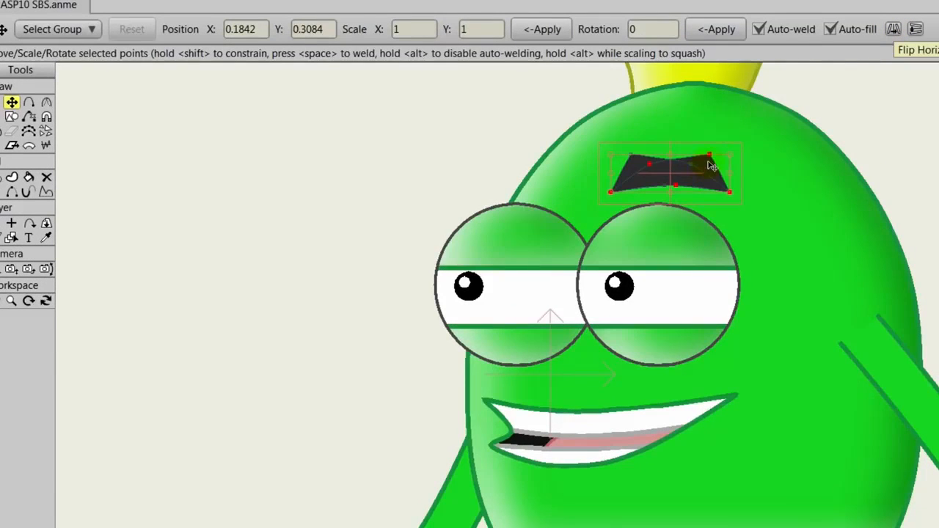
key(ctrl+c)
key(ctrl+v)
mouse_move(710, 166)
mouse_down()
mouse_move(600, 161)
mouse_move(556, 170)
mouse_up()
drag(454, 151, 458, 157)
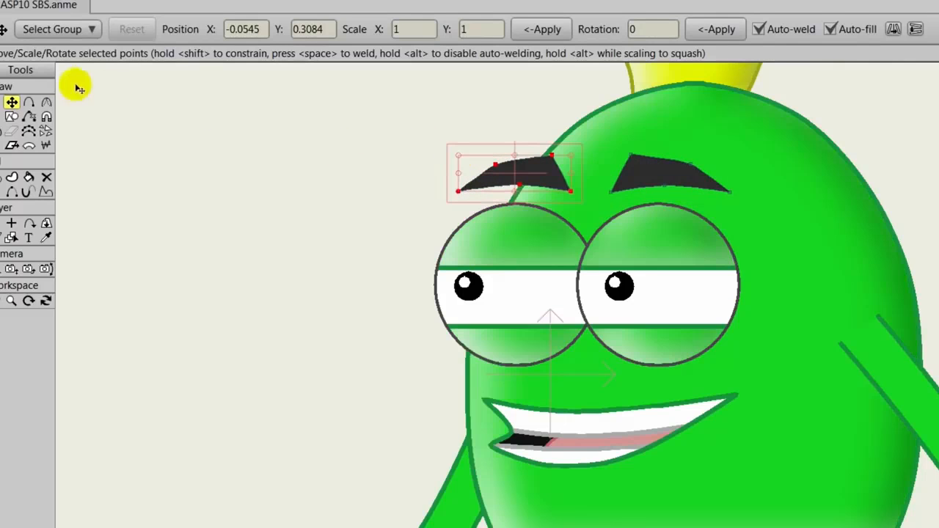
drag(522, 175, 531, 178)
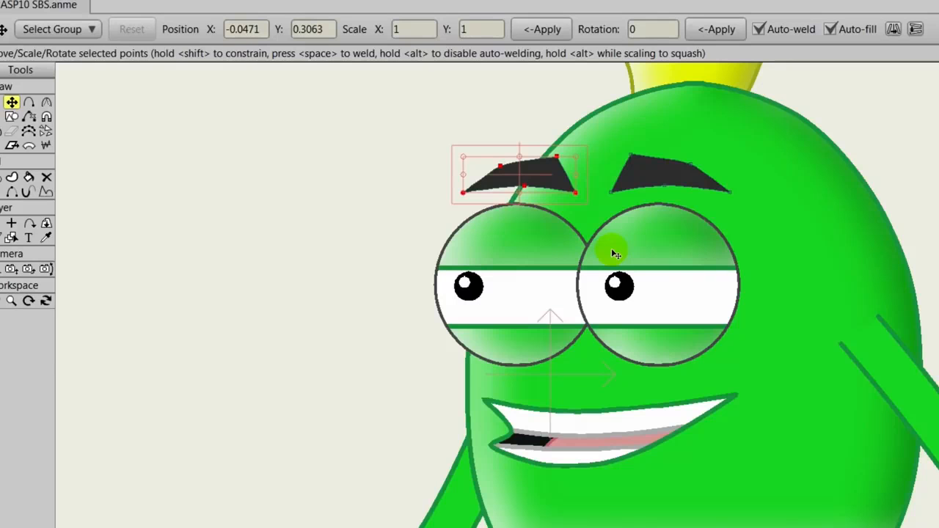
Step: Set the F.Arm layer's origin at the front arm's shoulder
scroll(639, 413, down, 3)
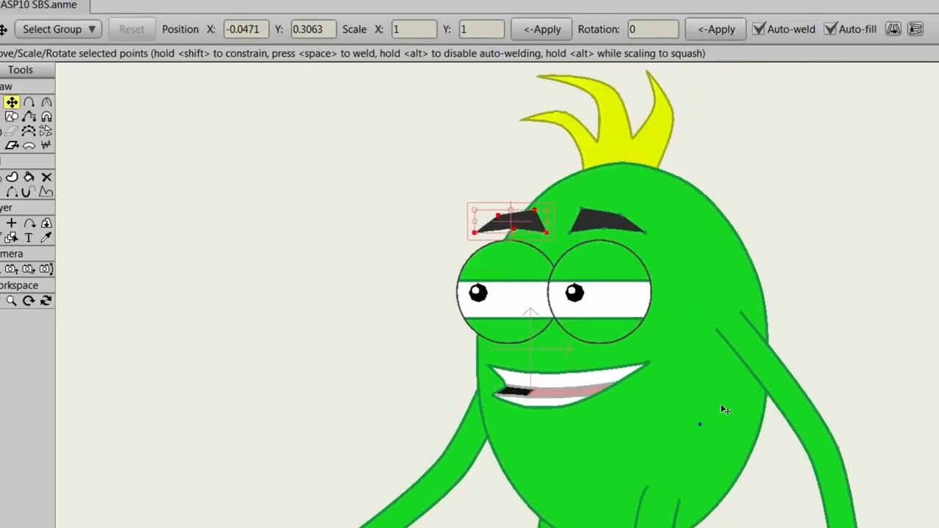
drag(720, 404, 759, 362)
drag(821, 380, 816, 325)
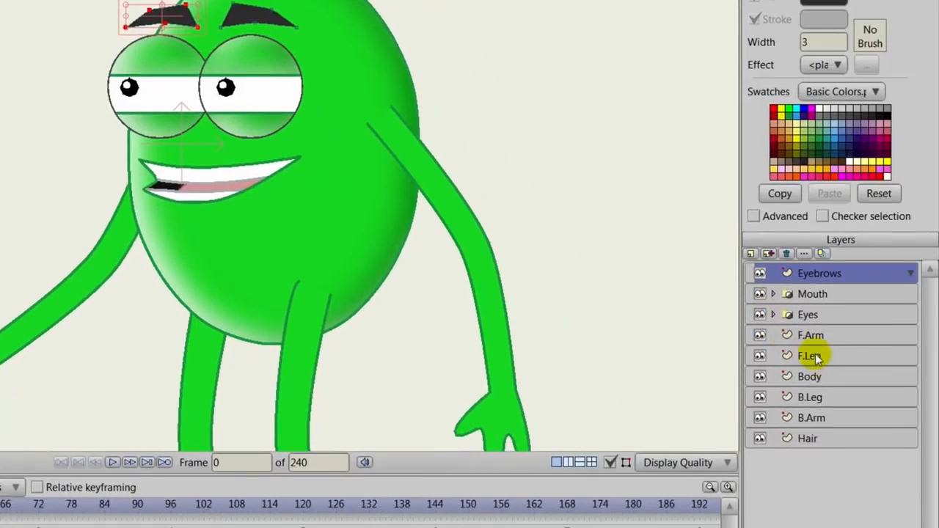
click(810, 336)
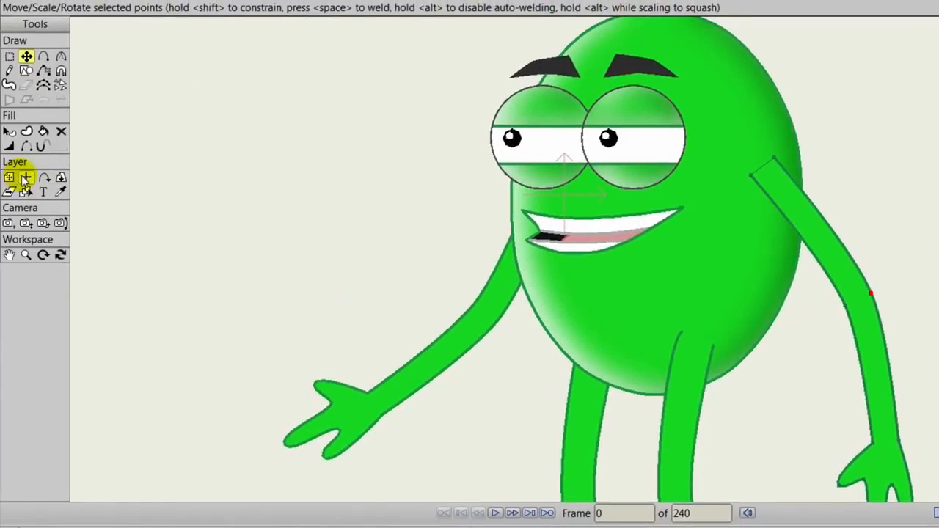
click(26, 177)
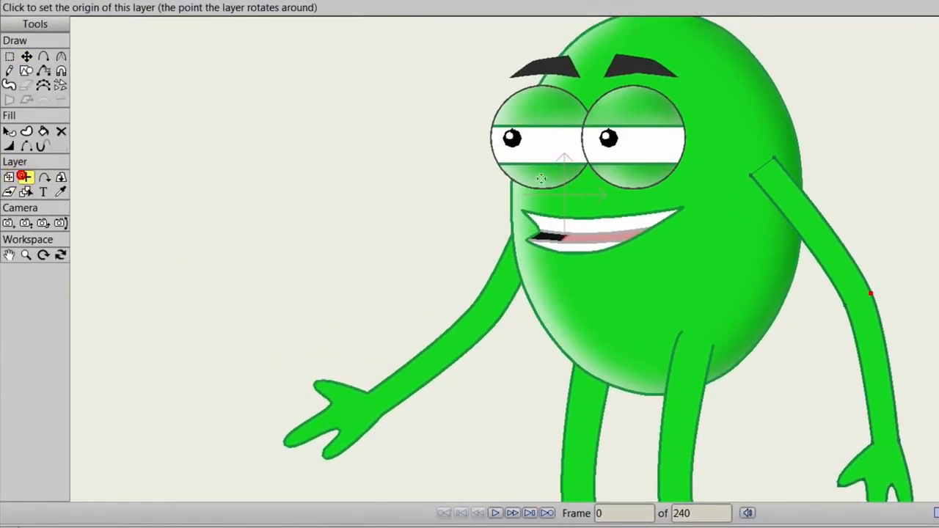
click(769, 176)
Step: Try rotating the front arm layer across the body about its shoulder origin, and undo the rotation
click(8, 177)
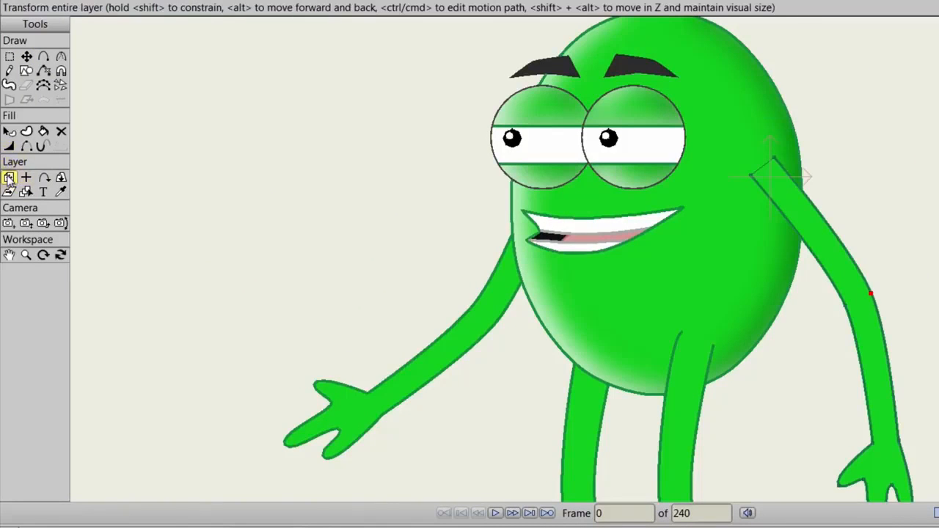
mouse_move(924, 311)
mouse_down()
mouse_move(929, 318)
mouse_move(820, 329)
mouse_move(739, 320)
mouse_move(694, 295)
mouse_move(662, 249)
mouse_move(670, 221)
mouse_move(748, 157)
mouse_move(703, 220)
mouse_move(737, 303)
mouse_up()
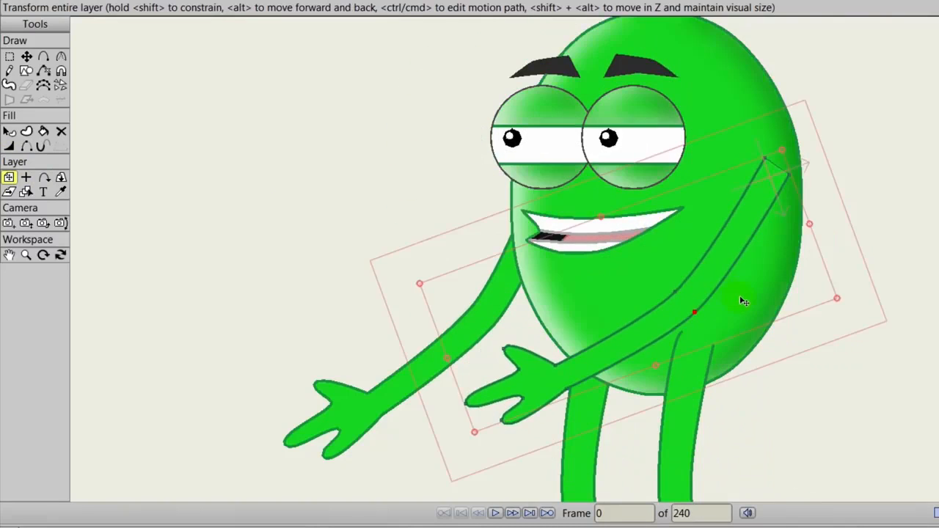
key(ctrl+z)
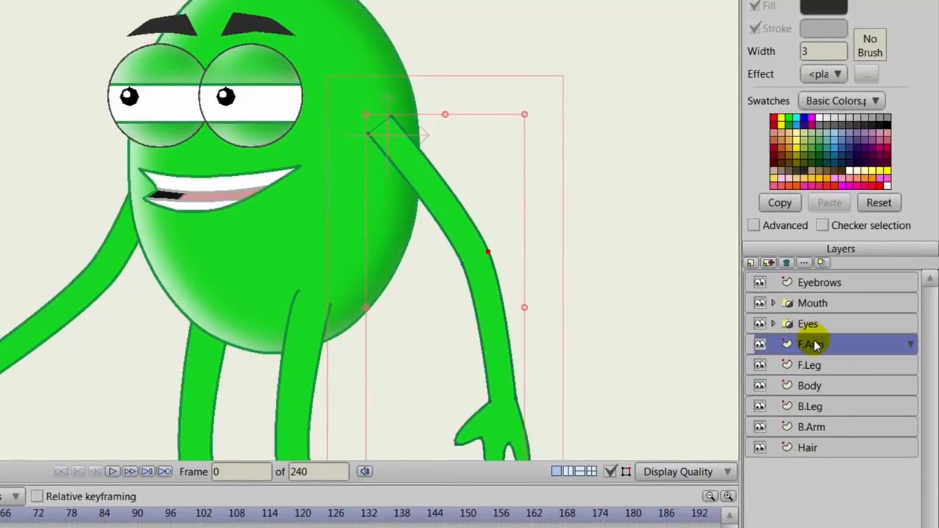
Step: Move the F.Arm layer to the top of the layer stack, above Eyebrows
drag(814, 345, 809, 273)
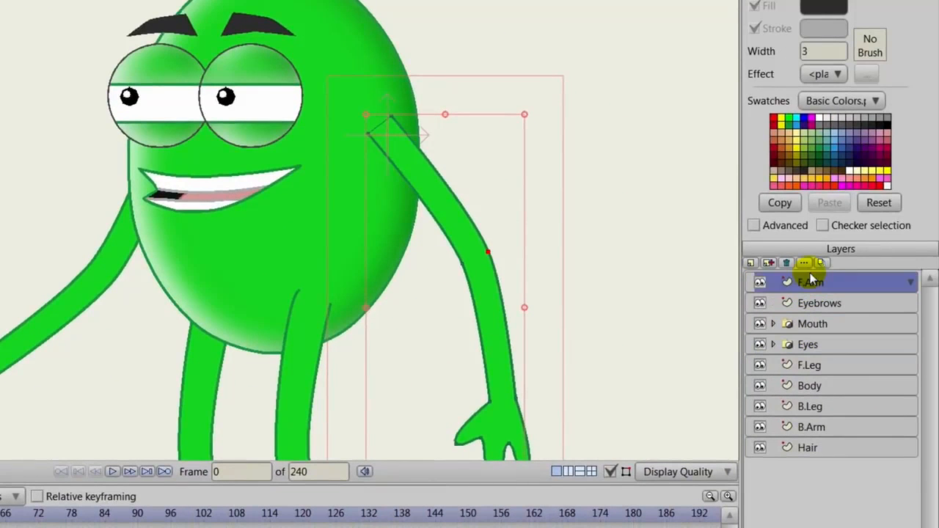
click(554, 269)
drag(554, 270, 514, 342)
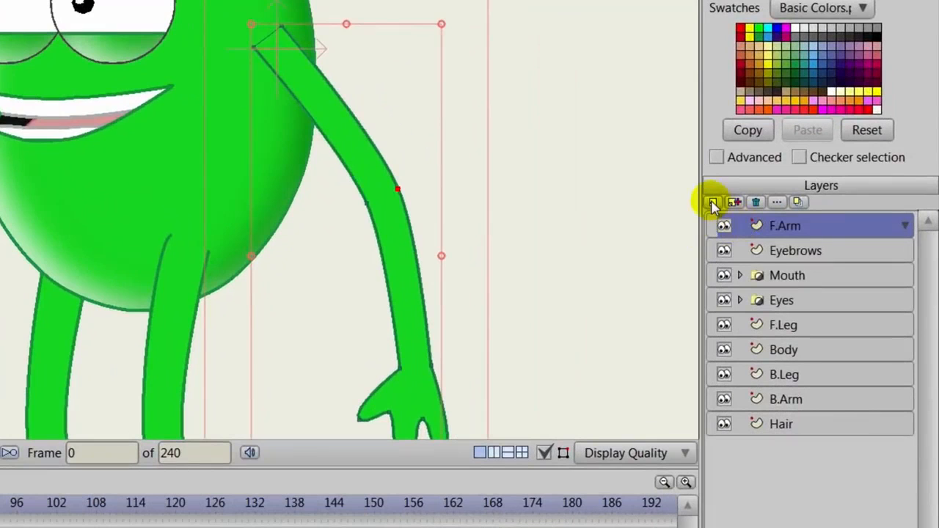
Step: Add a bone layer named Monster above all the character layers
click(712, 203)
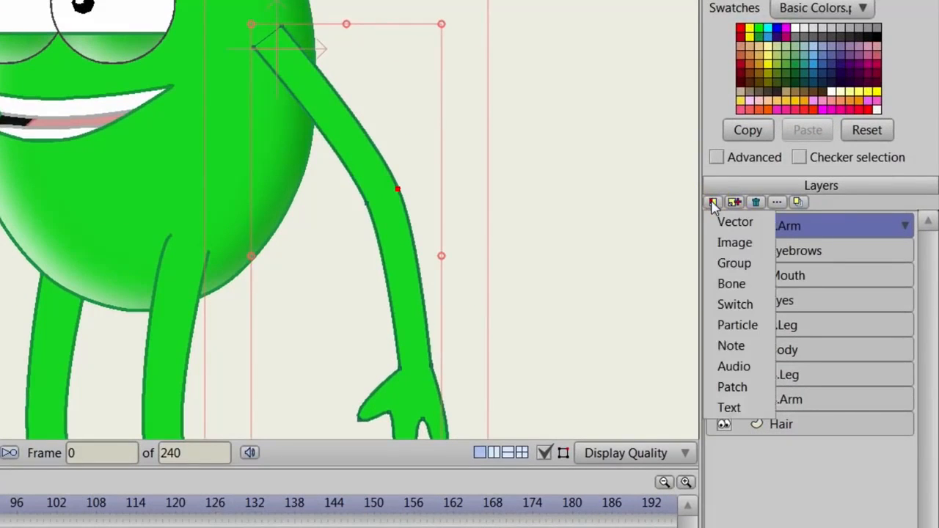
click(733, 284)
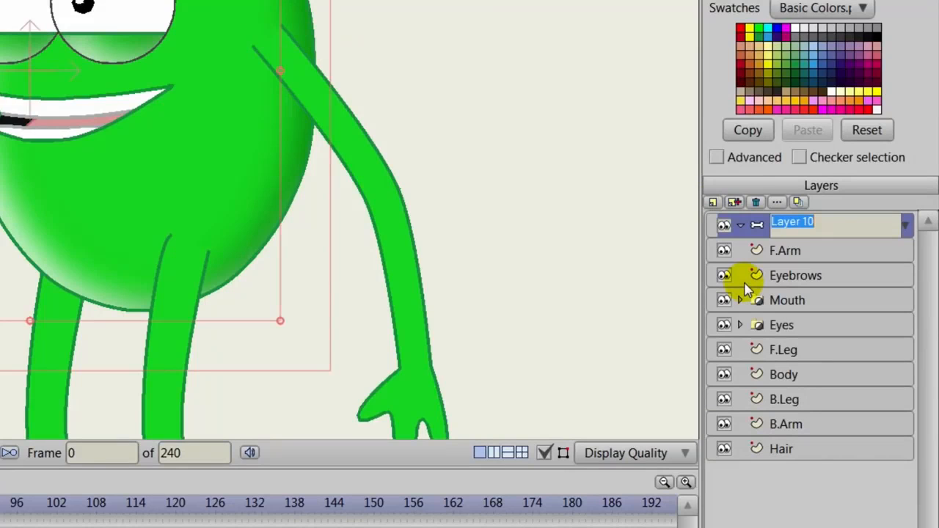
text(Monster)
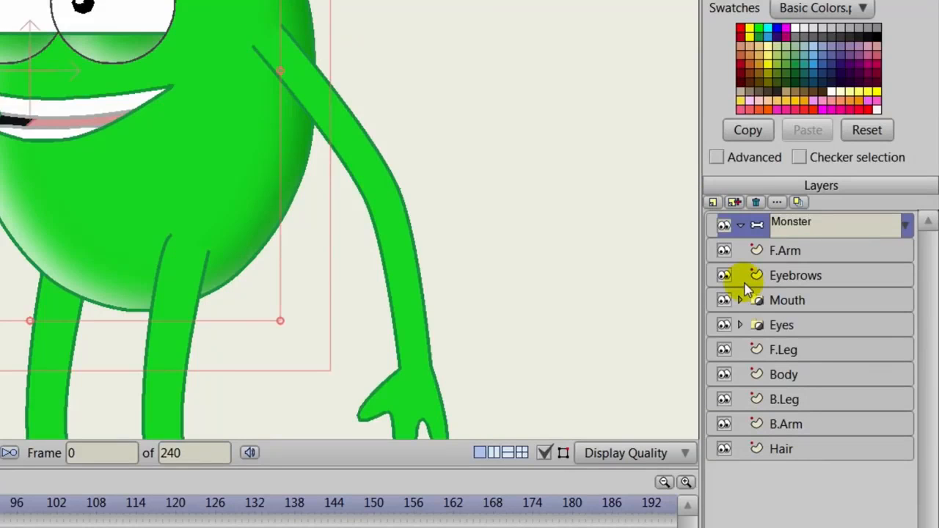
key(Return)
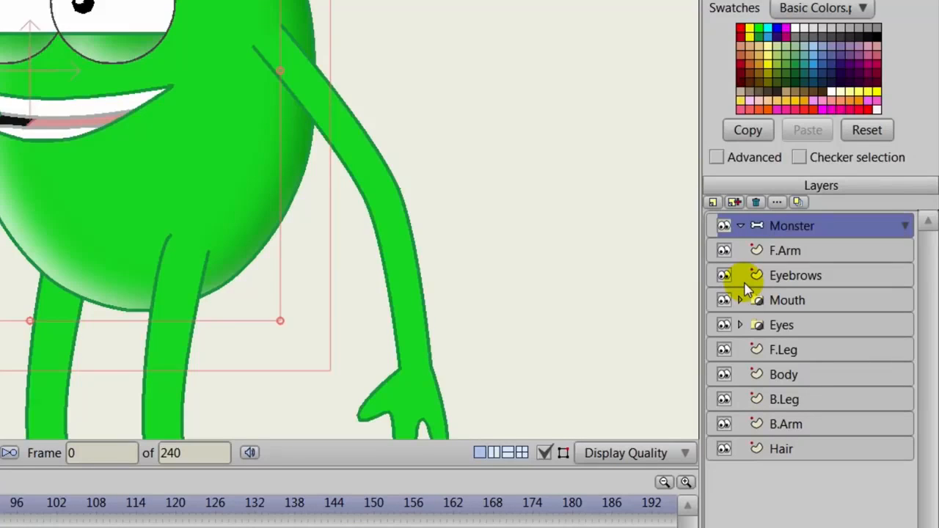
Step: Move all layers from F.Arm through Hair into the Monster bone layer and collapse it
click(773, 252)
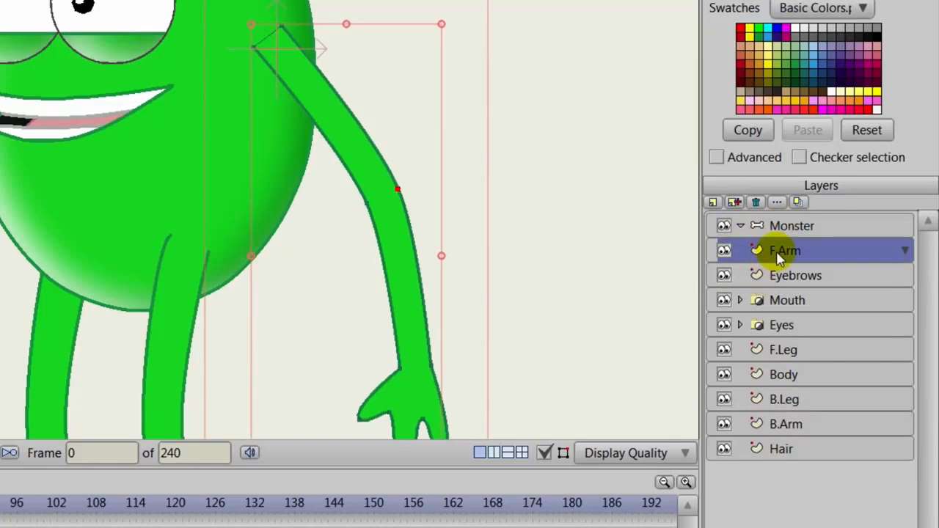
shift+click(780, 450)
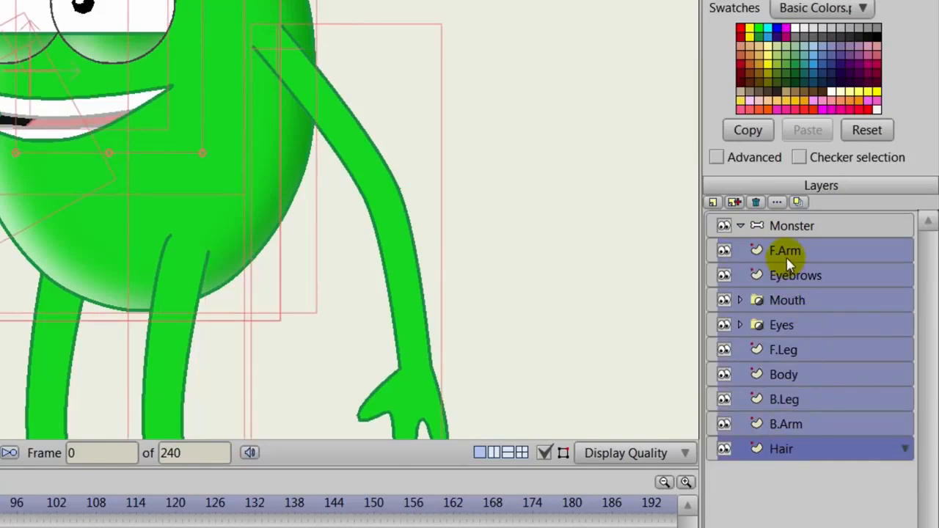
drag(787, 248, 789, 232)
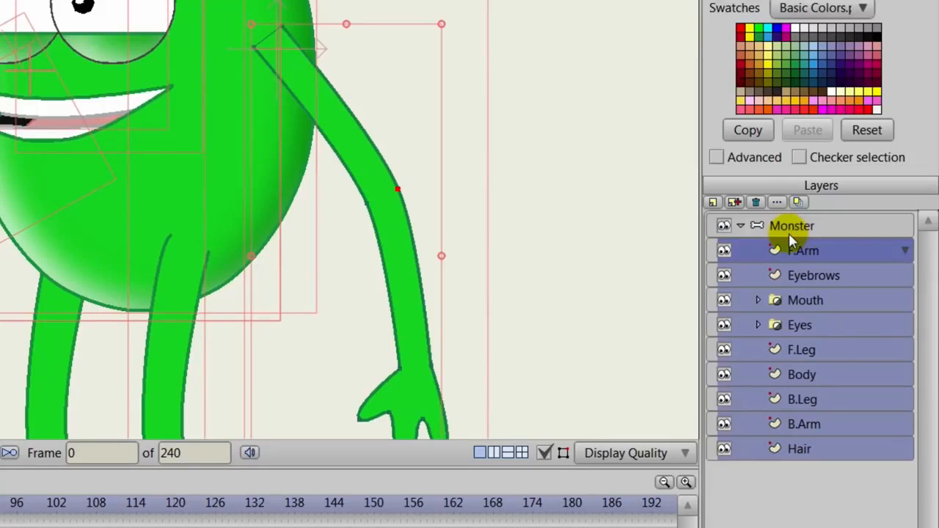
click(741, 227)
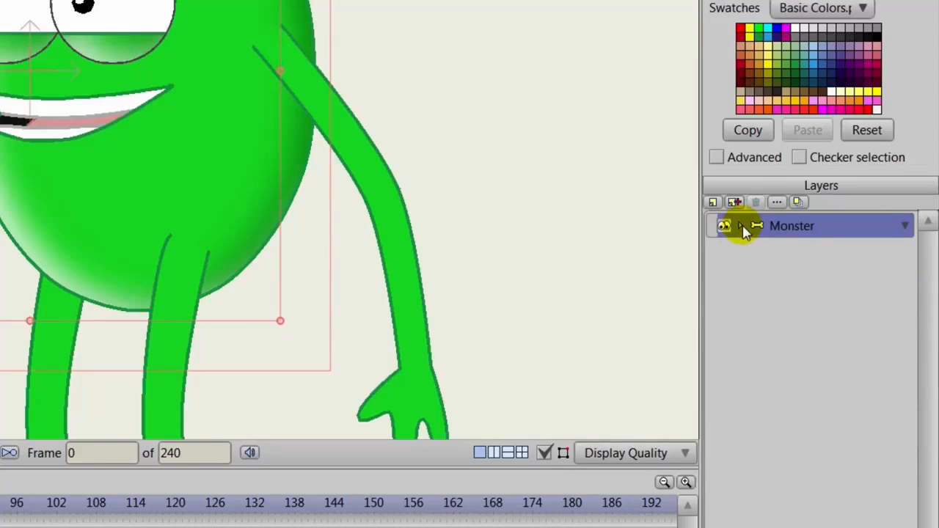
Step: Expand the Monster layer and draw three chained bones up the body's centre: a short hip bone, a lower torso bone and an upper body bone
mouse_move(510, 215)
mouse_down()
mouse_move(504, 274)
mouse_move(512, 231)
mouse_up()
scroll(503, 273, down, 2)
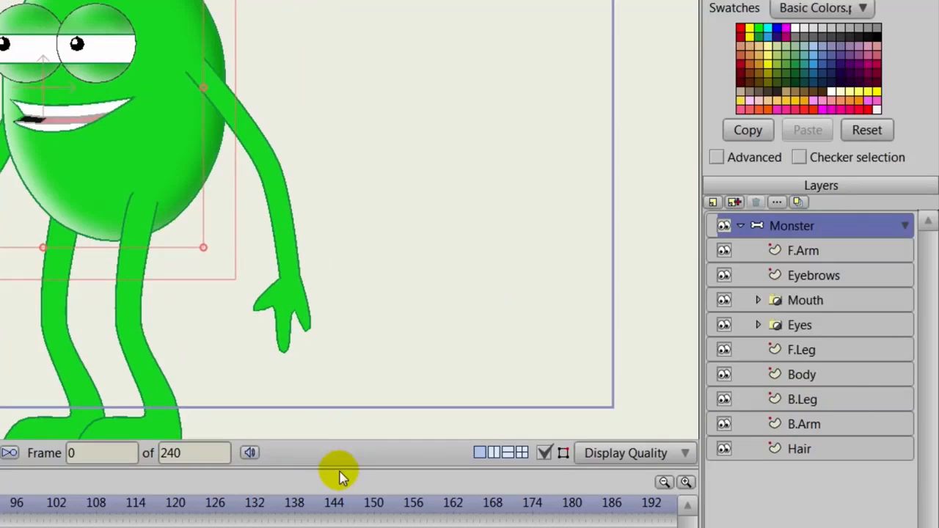
drag(337, 468, 338, 527)
drag(317, 382, 318, 364)
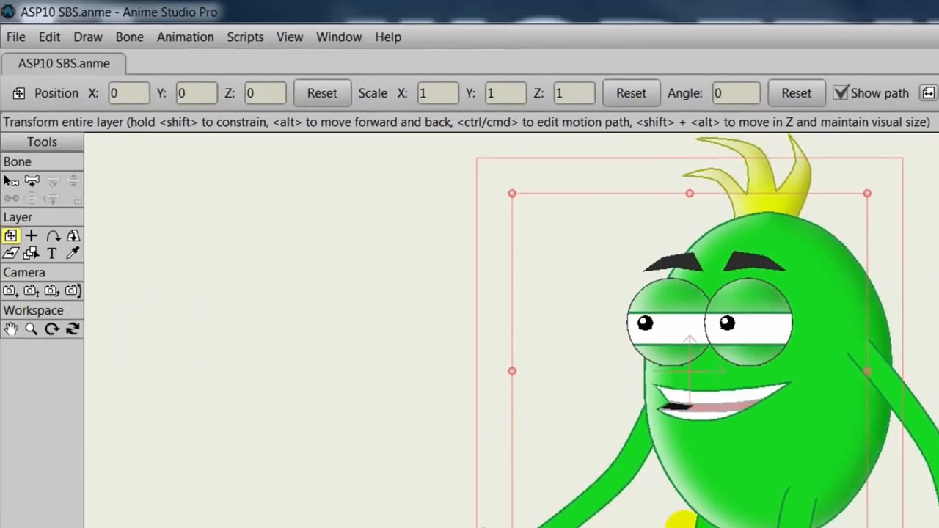
drag(441, 429, 436, 402)
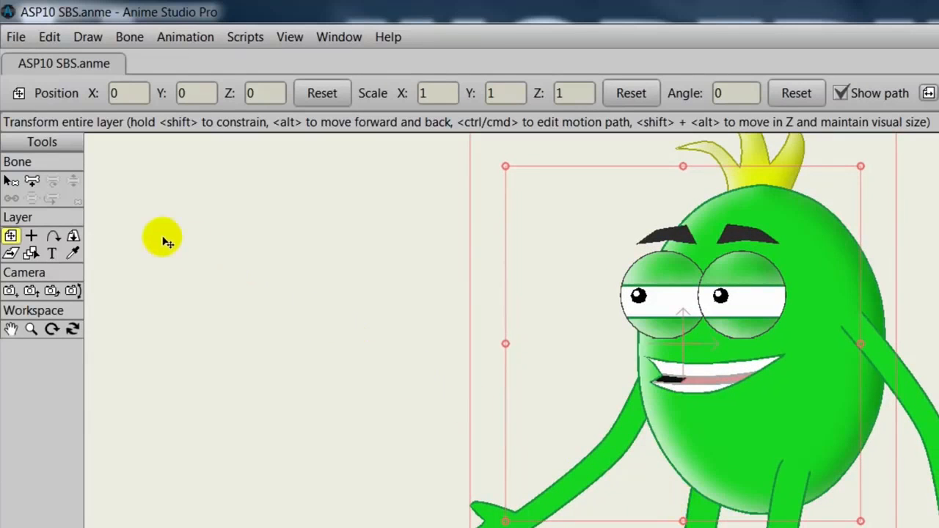
click(33, 182)
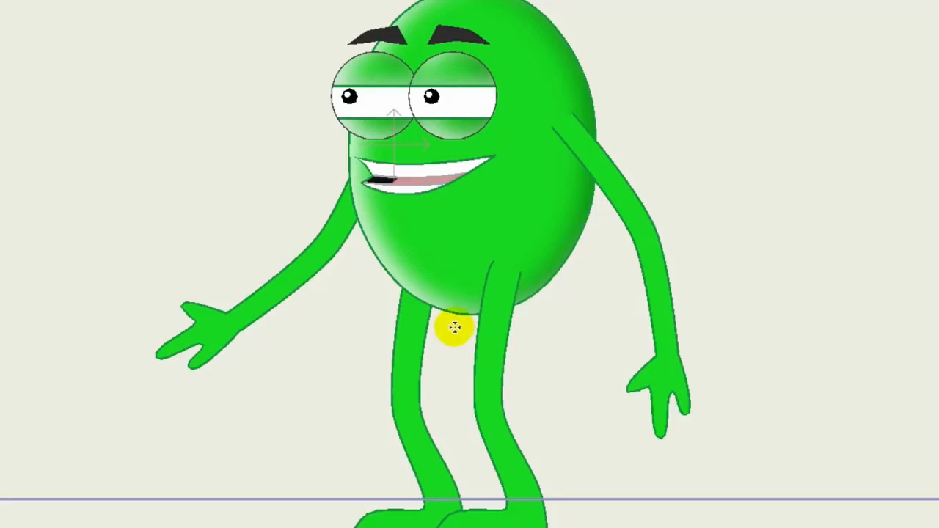
drag(455, 329, 455, 288)
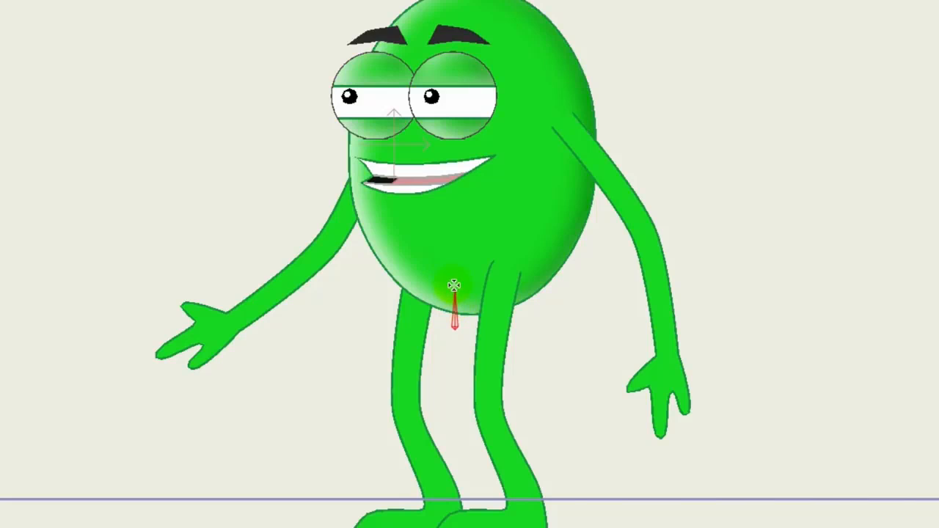
drag(455, 286, 454, 188)
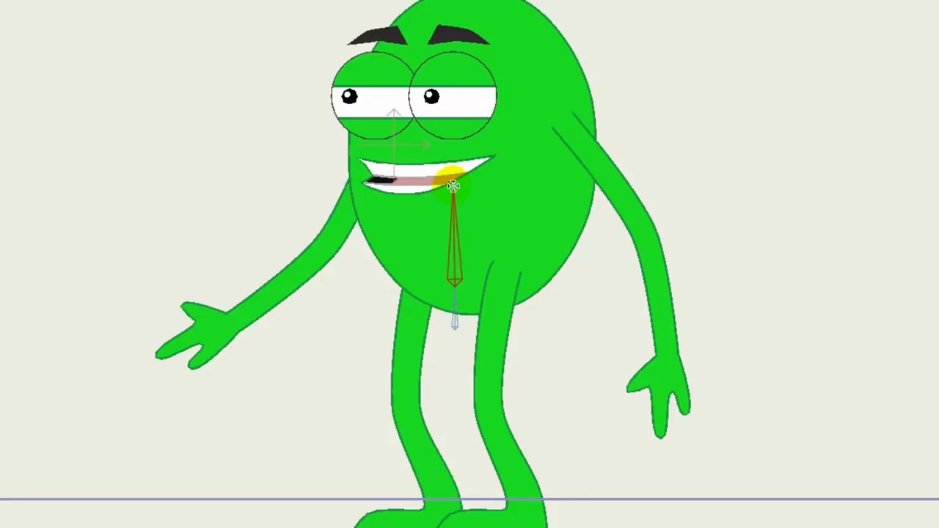
drag(454, 186, 453, 5)
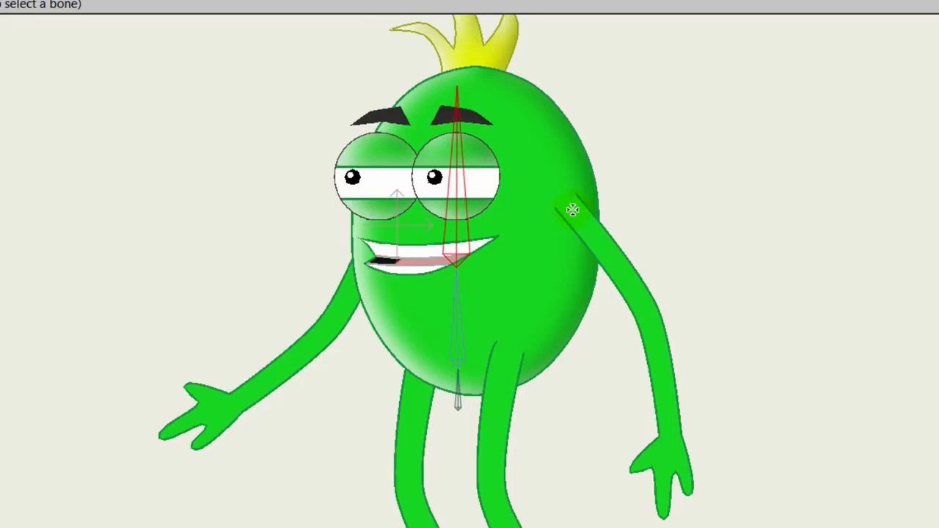
Step: Draw upper arm, forearm and hand bones down the front arm, undoing and redrawing the forearm and hand bones
drag(571, 208, 670, 440)
drag(670, 441, 663, 510)
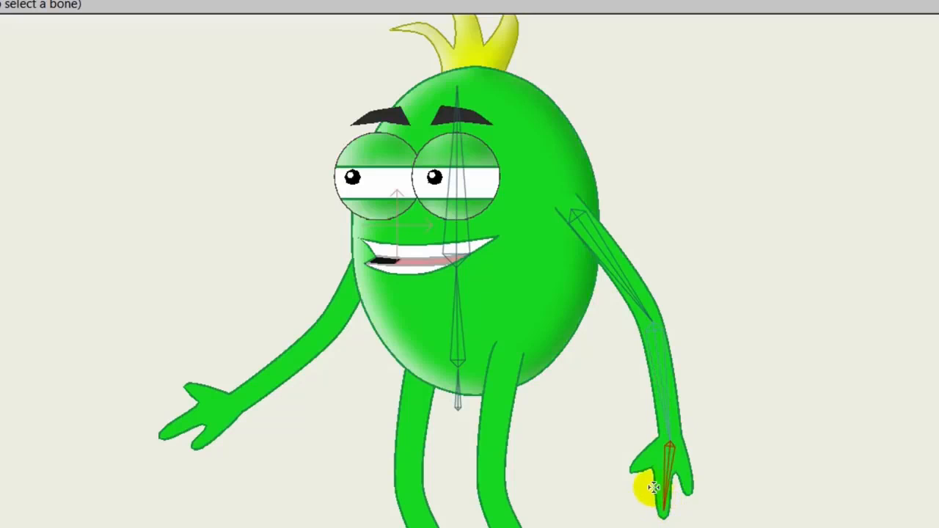
key(ctrl+z)
key(ctrl+z)
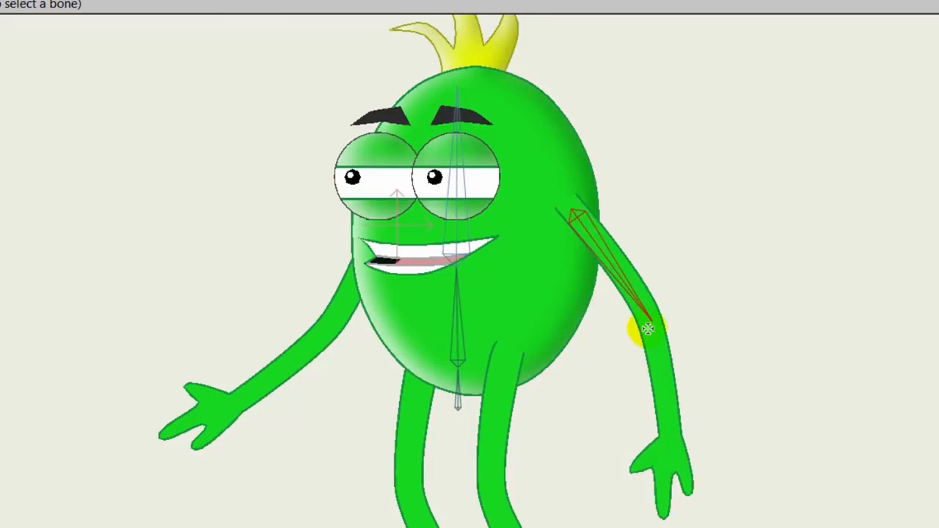
mouse_move(652, 323)
mouse_down()
mouse_move(673, 428)
mouse_move(669, 506)
mouse_up()
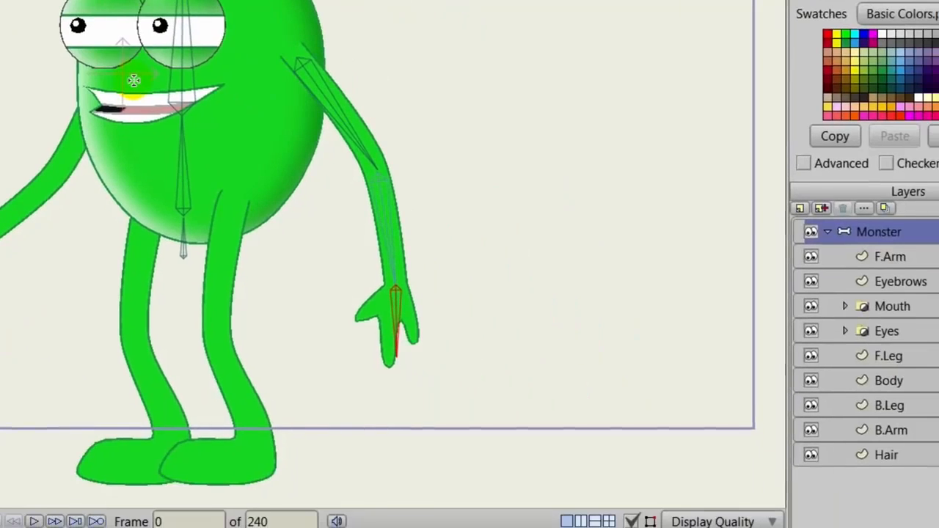
Step: Hide the Body and Eyes layers so the back arm and the tops of the legs are exposed
click(811, 381)
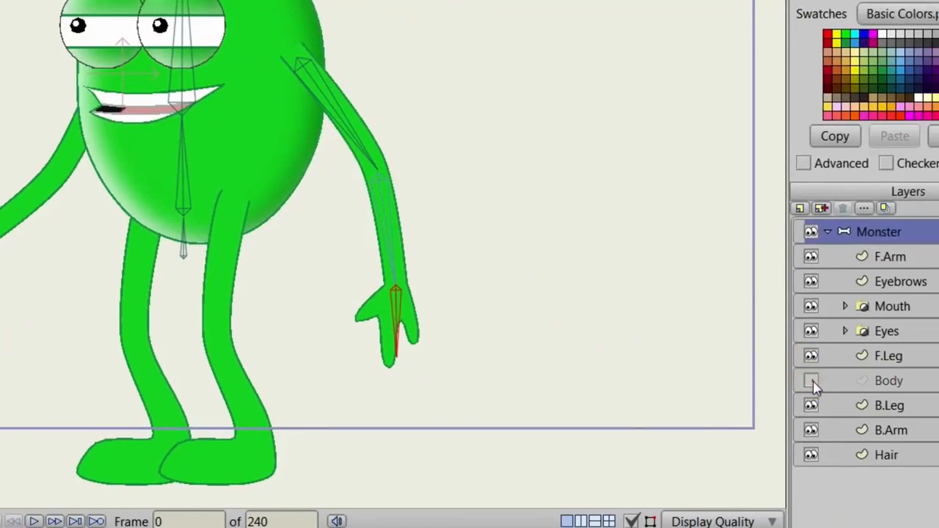
click(811, 331)
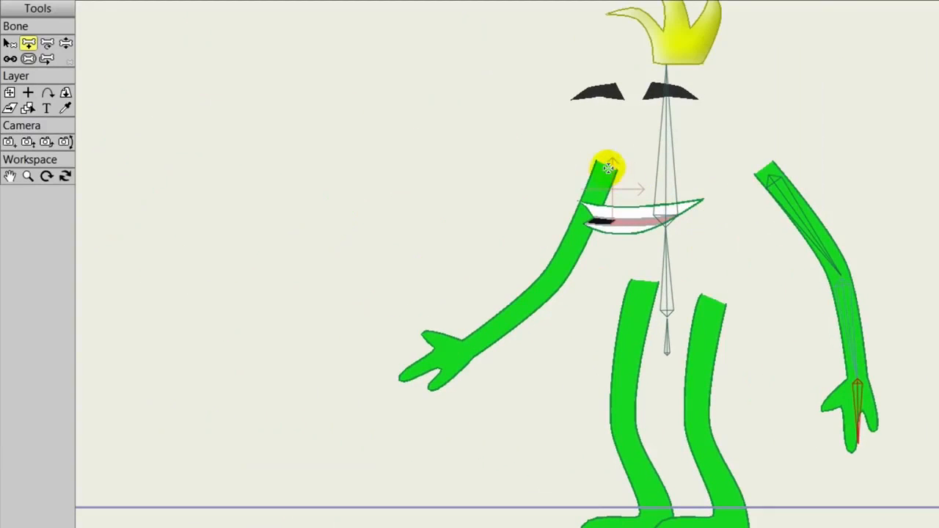
Step: Try drawing upper arm and forearm bones down the back arm, and check the skeleton's parenting and bone strength
drag(607, 167, 456, 359)
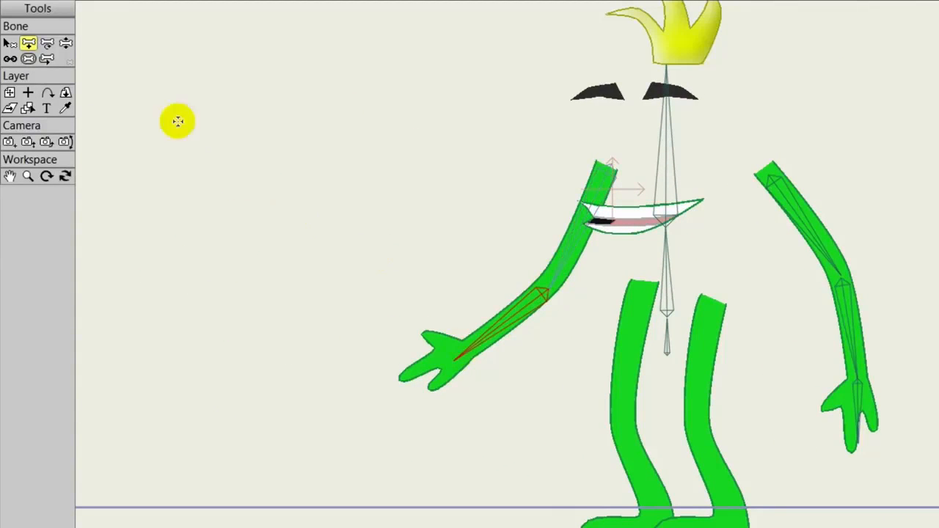
click(10, 59)
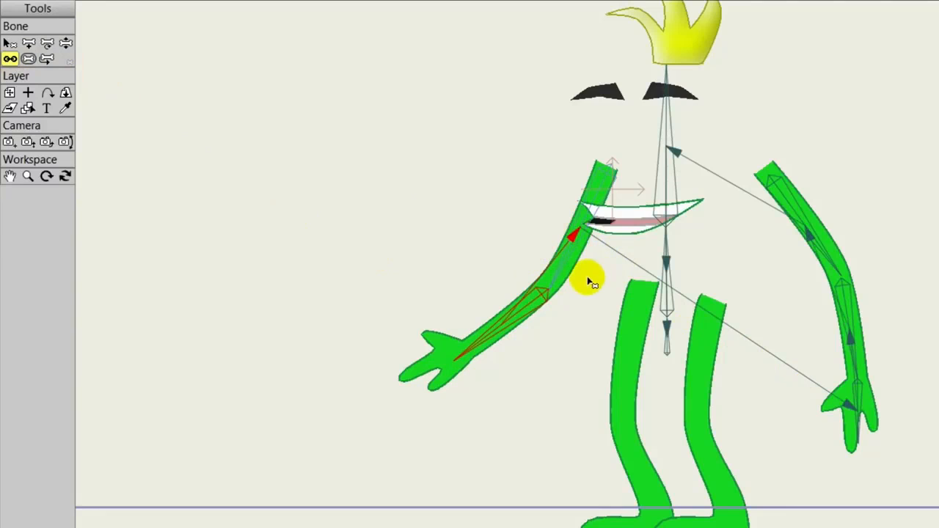
click(66, 44)
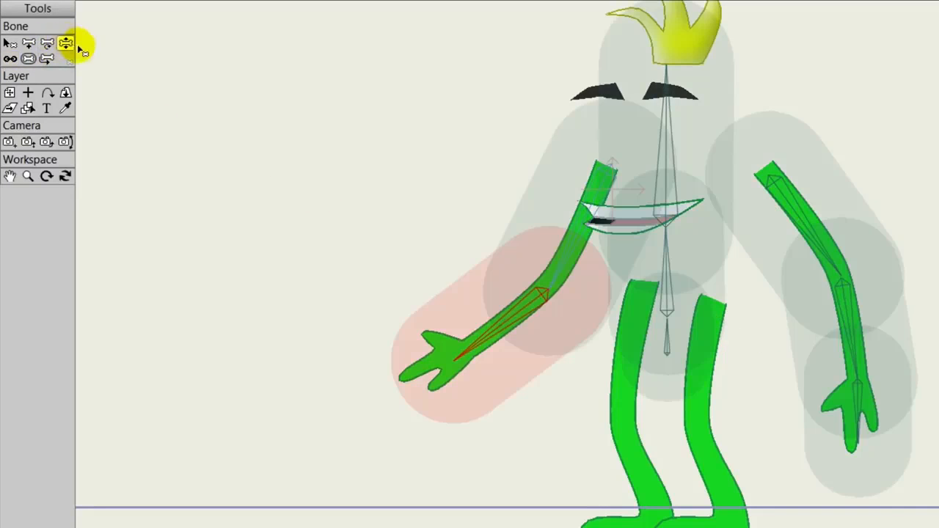
mouse_move(814, 224)
mouse_down()
mouse_move(828, 207)
mouse_move(797, 227)
mouse_up()
drag(580, 235, 536, 256)
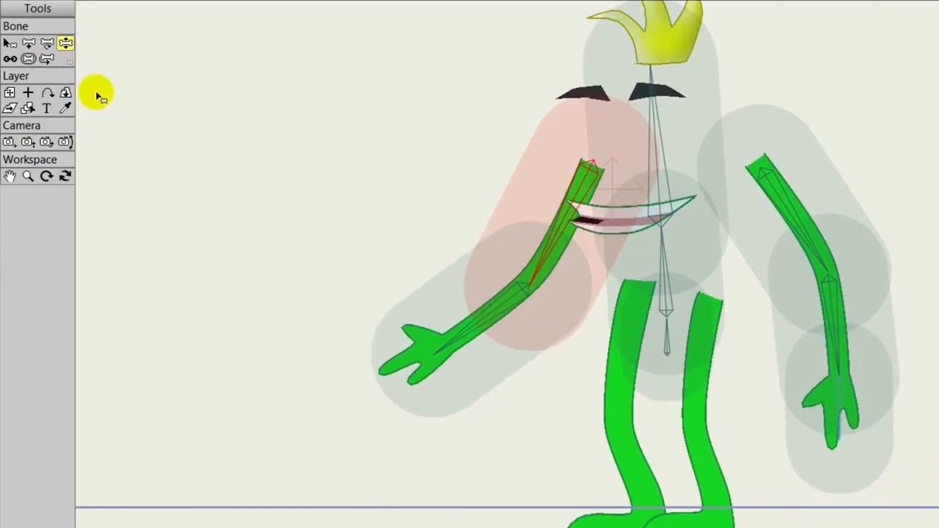
Step: Try reparenting the back arm's upper bone from the front hand bone to the upper body bone
click(10, 43)
click(578, 229)
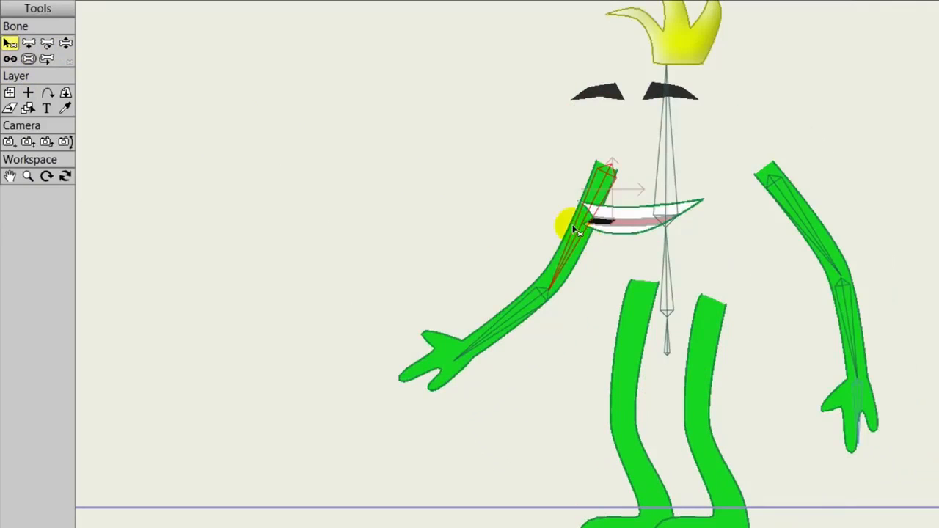
click(14, 58)
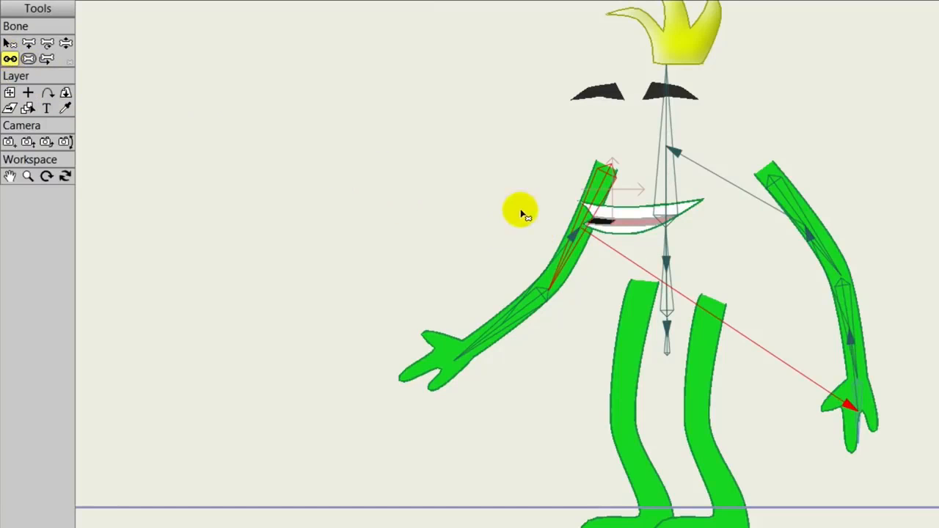
click(665, 164)
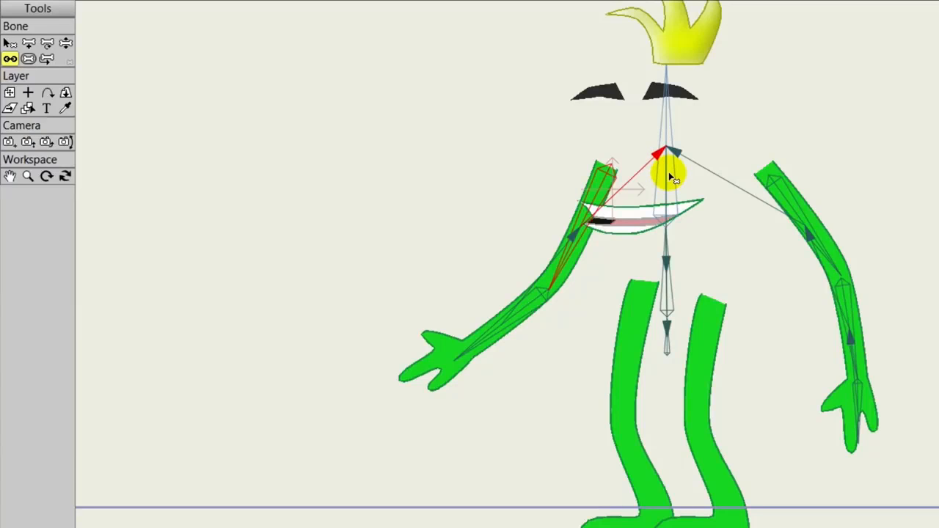
Step: Undo the reparenting and remove the bones drawn on the back arm
key(ctrl+z)
key(ctrl+z)
key(ctrl+z)
key(ctrl+z)
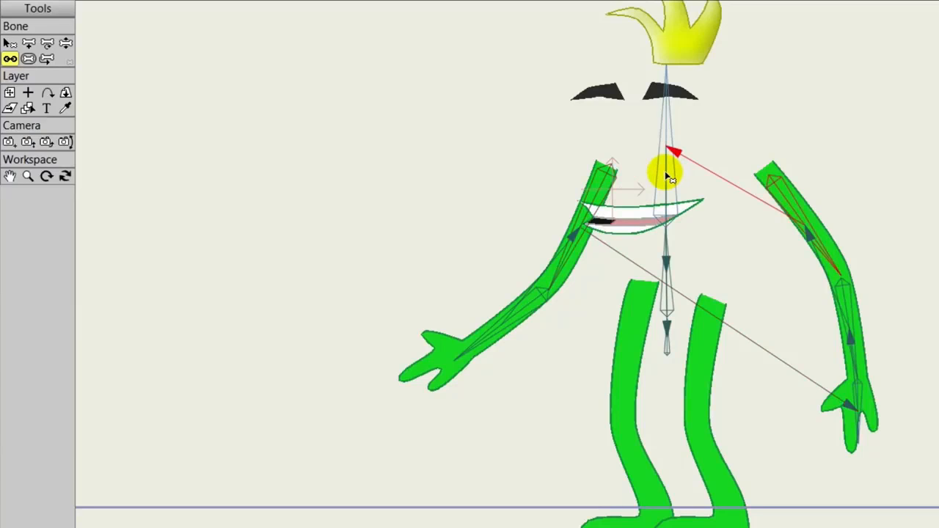
key(ctrl+z)
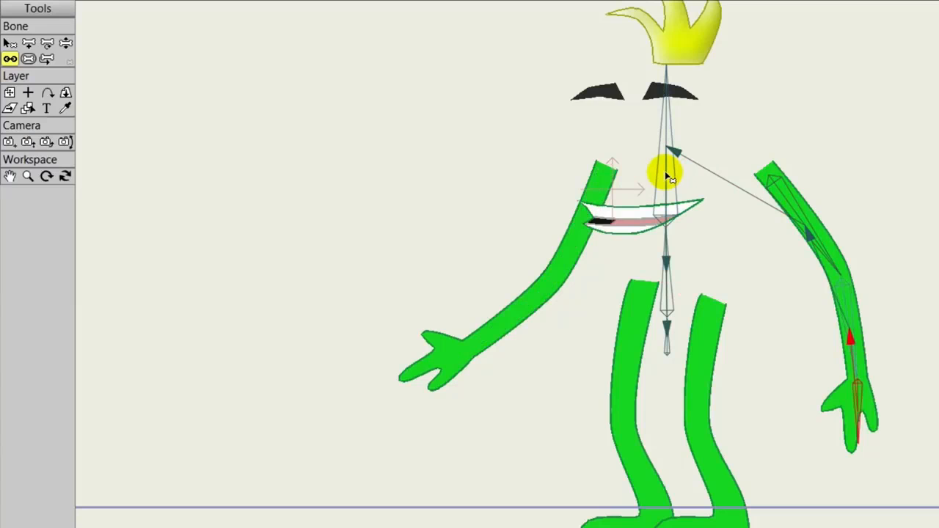
Step: Draw upper arm, forearm and hand bones down the back arm as a chain parented to the upper body bone
click(10, 42)
click(666, 134)
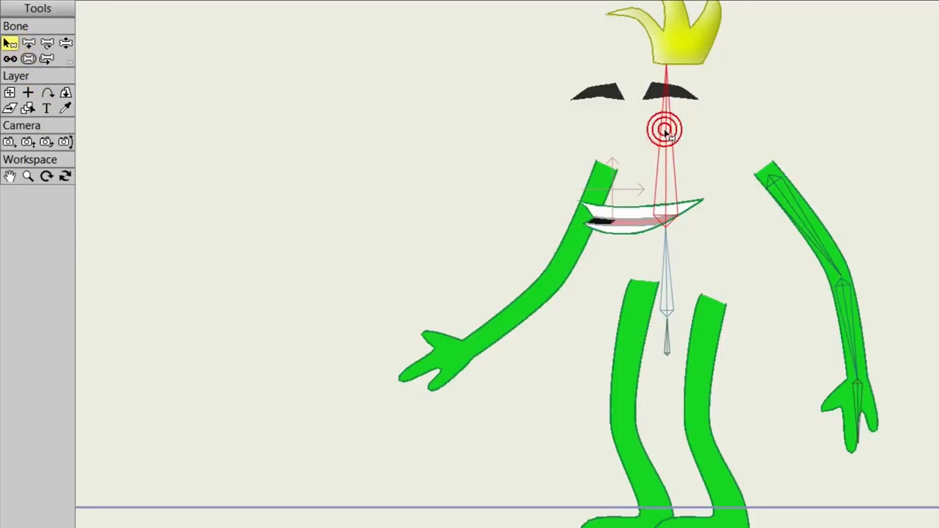
click(28, 44)
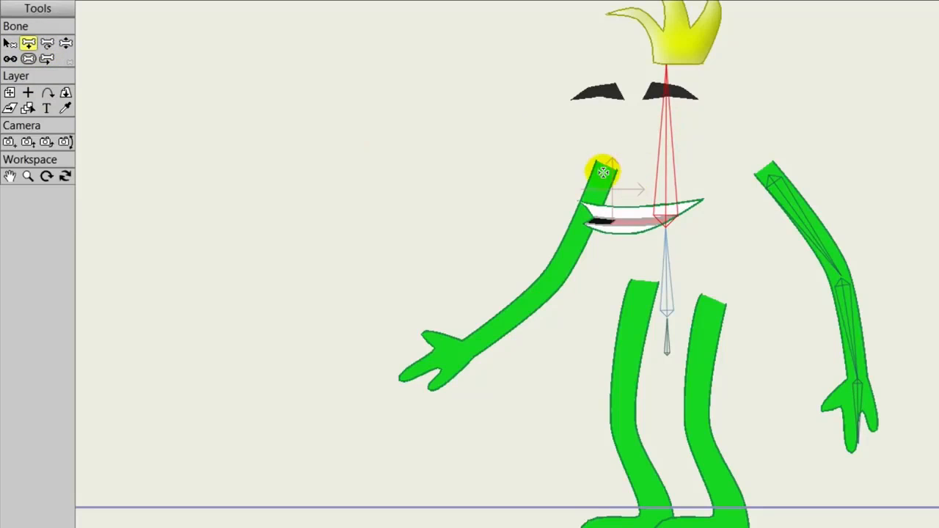
drag(603, 173, 555, 277)
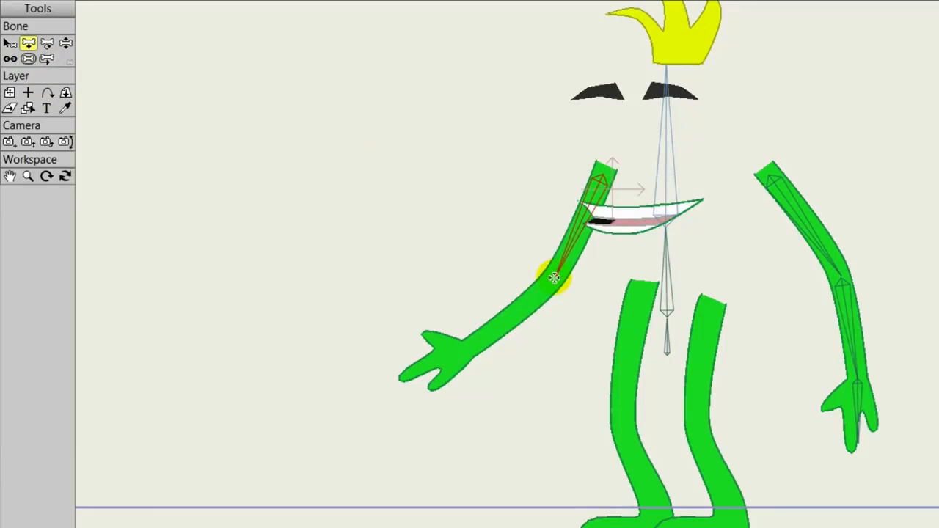
drag(550, 280, 414, 377)
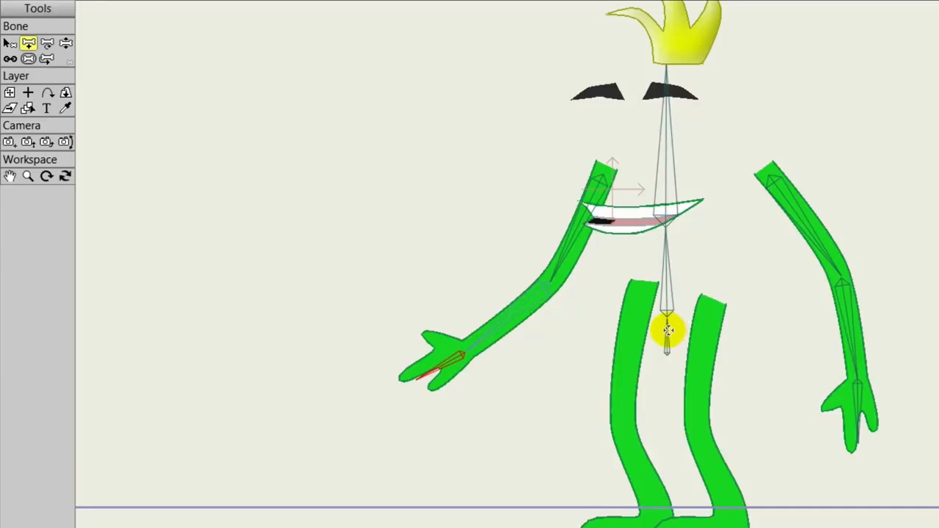
Step: Draw thigh, shin and foot bones down the back leg and the front leg, parenting each chain to the short hip bone
click(666, 336)
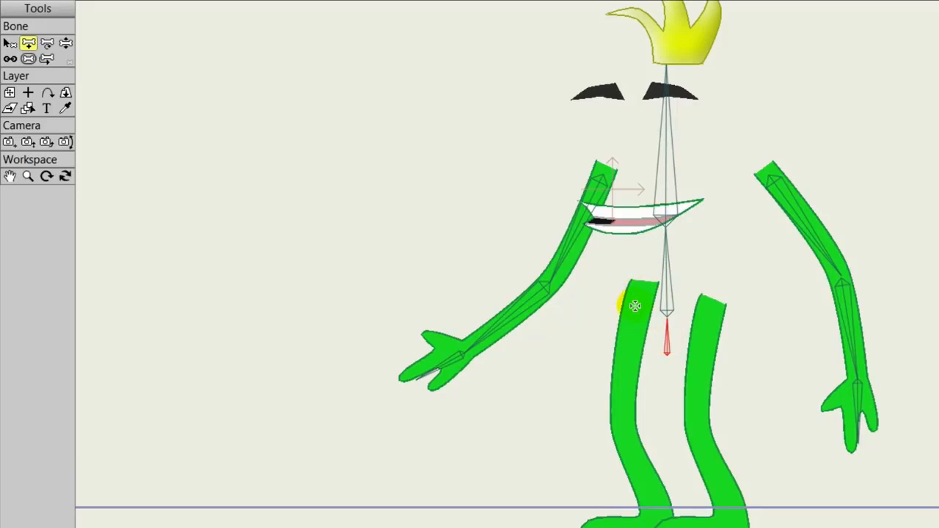
mouse_move(637, 305)
mouse_down()
mouse_move(620, 430)
mouse_move(650, 527)
mouse_move(659, 527)
mouse_move(660, 495)
mouse_move(563, 494)
mouse_up()
drag(699, 308, 665, 284)
click(666, 289)
click(708, 270)
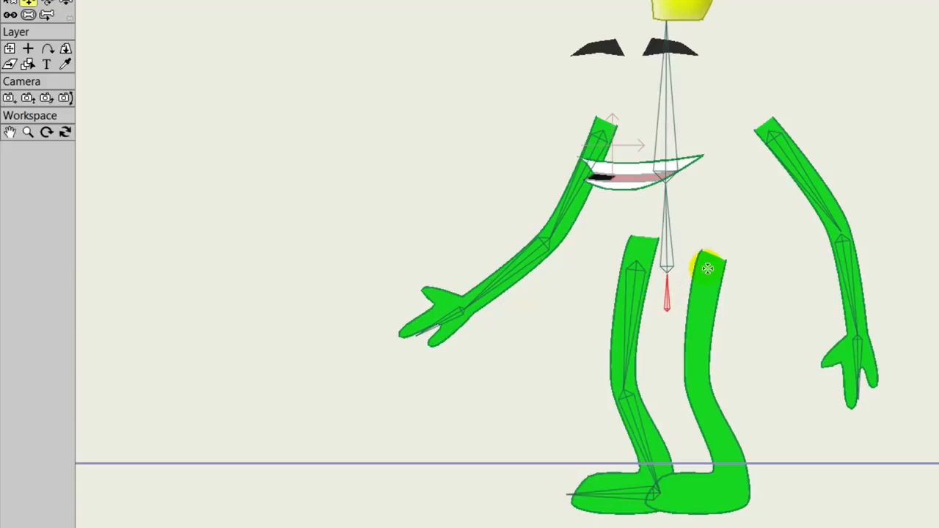
mouse_move(708, 264)
mouse_down()
mouse_move(698, 387)
mouse_move(748, 494)
mouse_move(737, 496)
mouse_up()
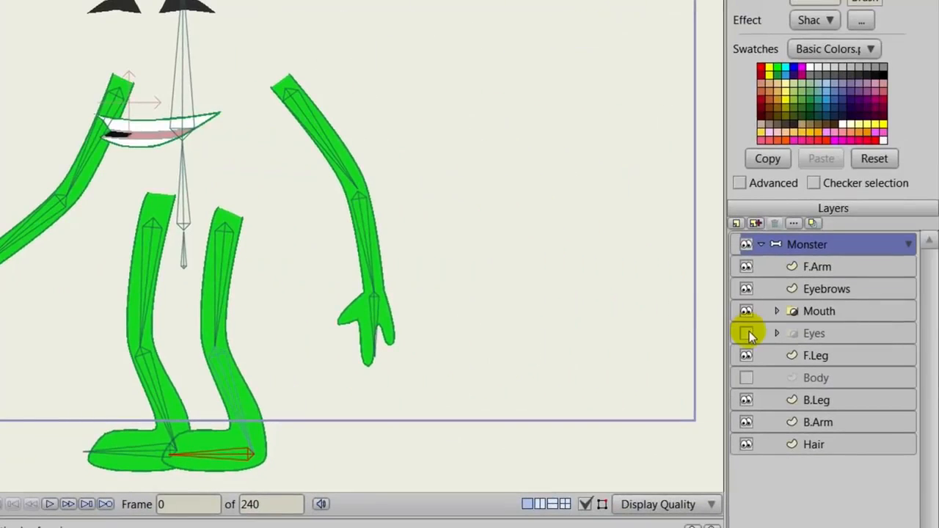
Step: Make the Eyes and Body layers visible again
click(746, 333)
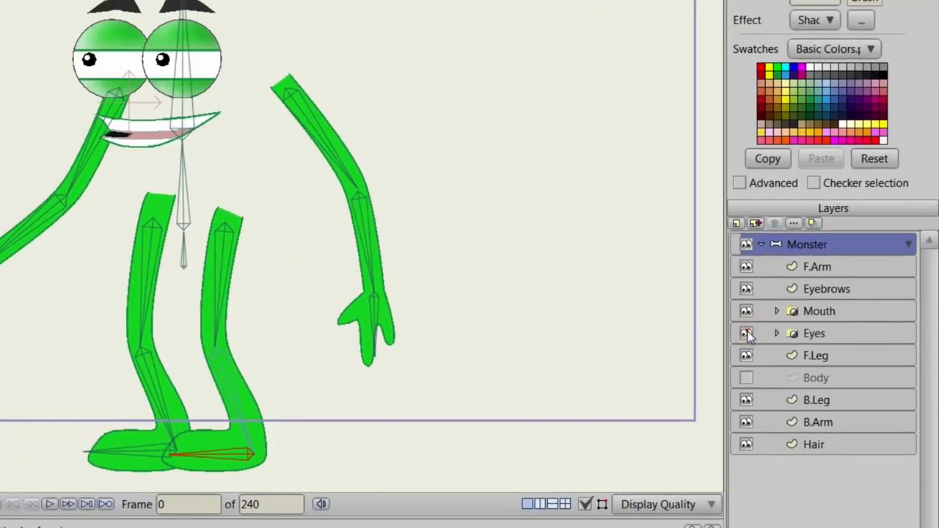
click(746, 378)
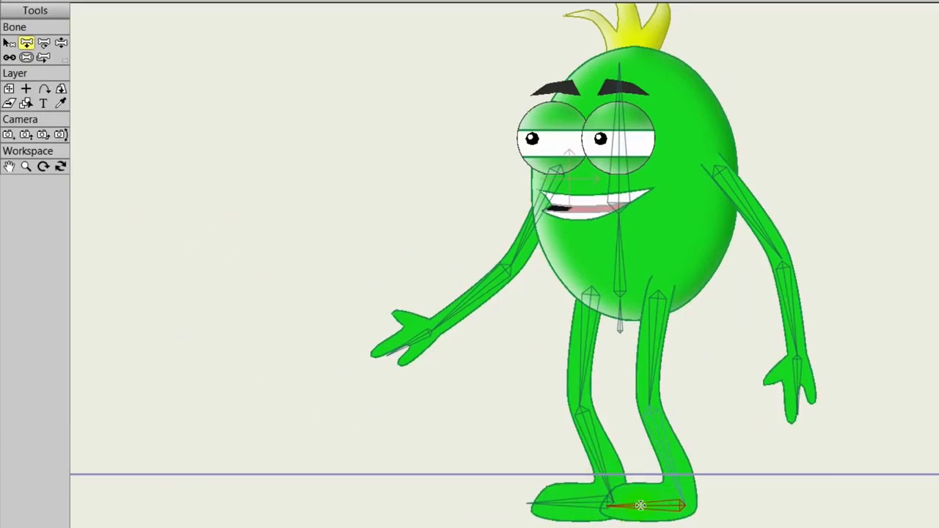
click(694, 477)
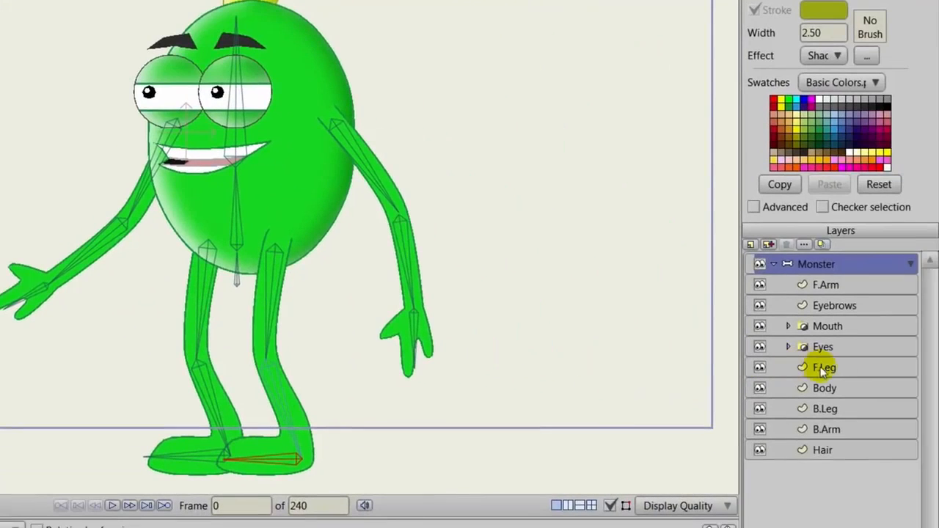
Step: On the F.Leg layer, select the front foot's points and move them slightly downward to separate the foot from the back one
click(821, 368)
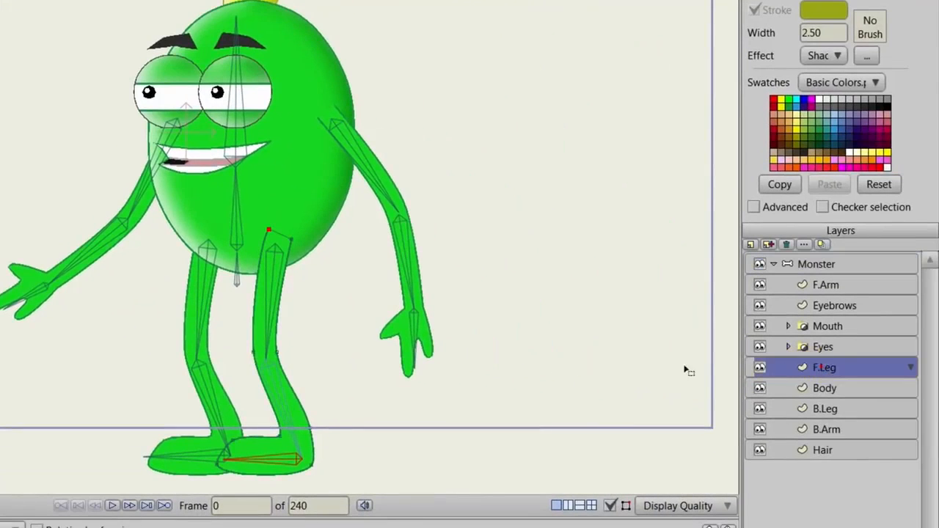
drag(421, 380, 415, 279)
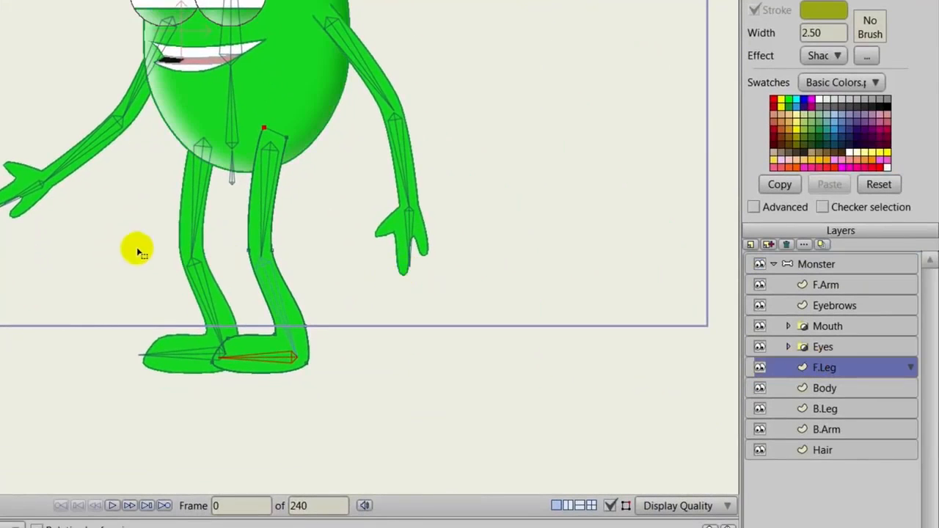
mouse_move(360, 264)
mouse_down()
mouse_move(336, 377)
mouse_move(220, 420)
mouse_move(187, 426)
mouse_move(184, 418)
mouse_up()
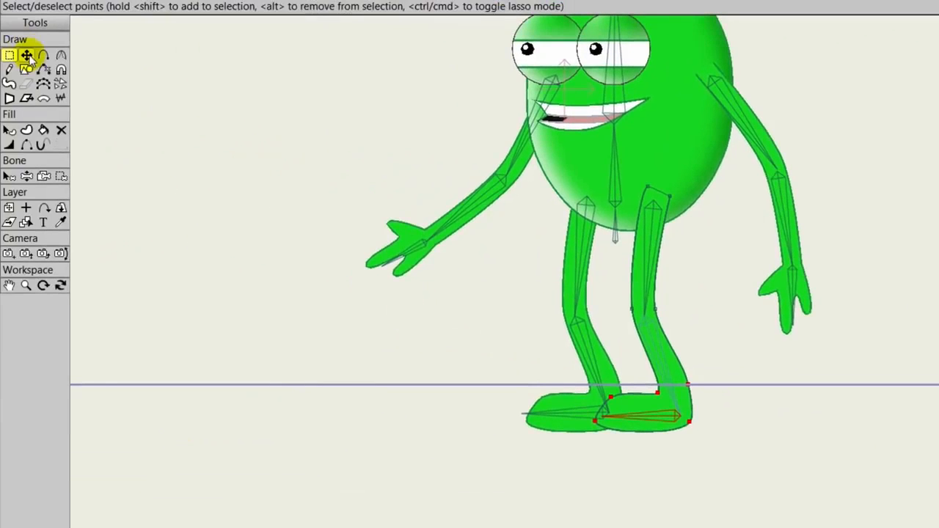
click(26, 55)
drag(664, 415, 668, 421)
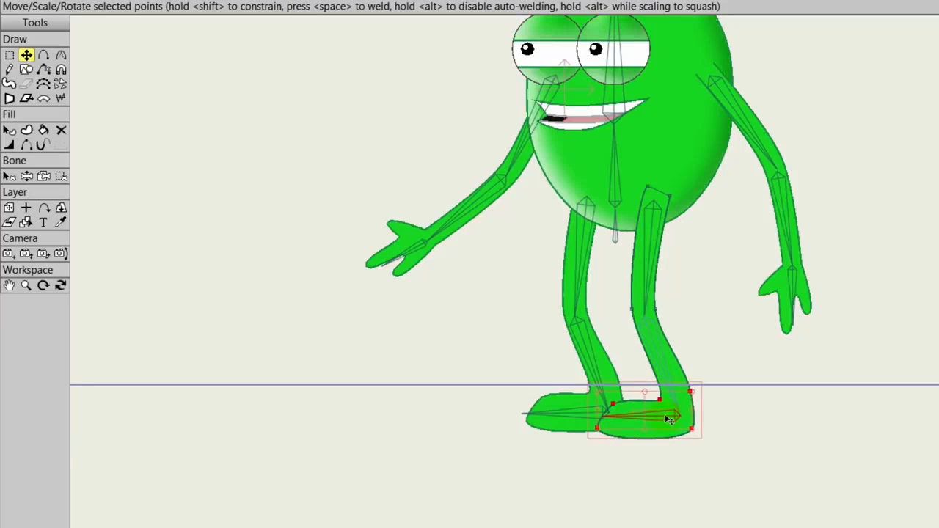
Step: Nudge the front leg's two knee points slightly down on the F.Leg layer, closer to the knee joint
click(633, 315)
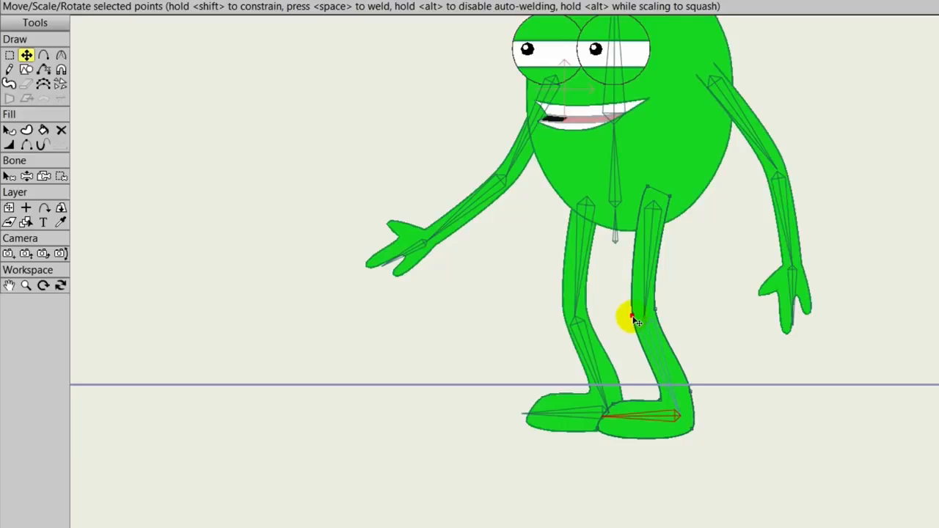
drag(633, 316, 661, 315)
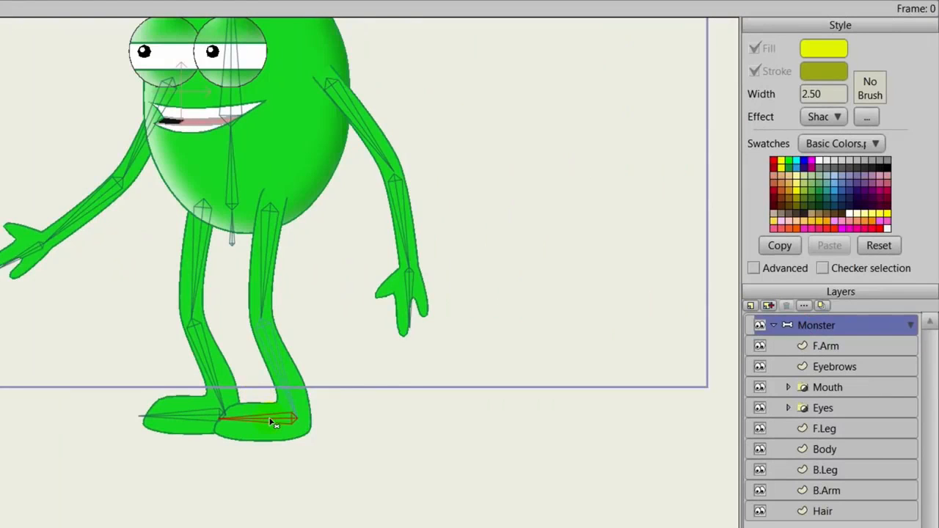
Step: Delete the front foot bone and redraw it from the end of the shin bone to the toe, parented to the shin
key(Delete)
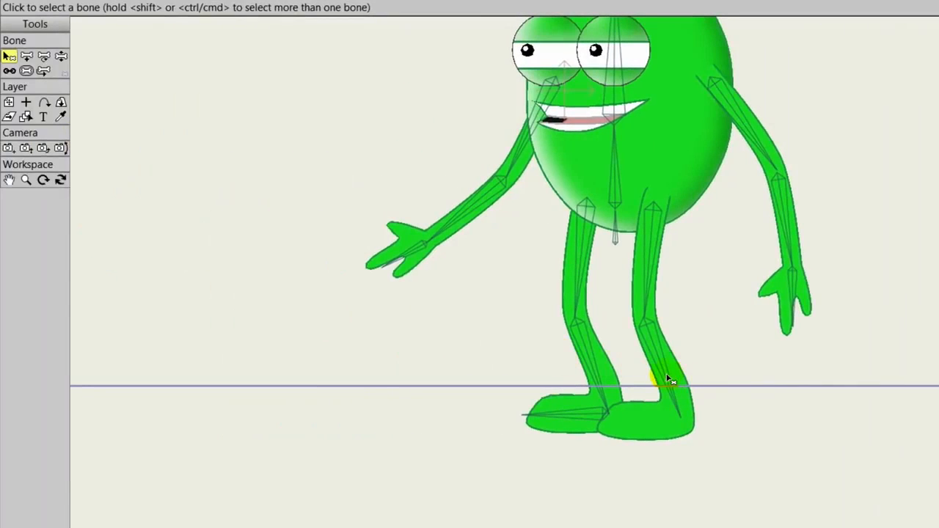
click(670, 380)
click(26, 57)
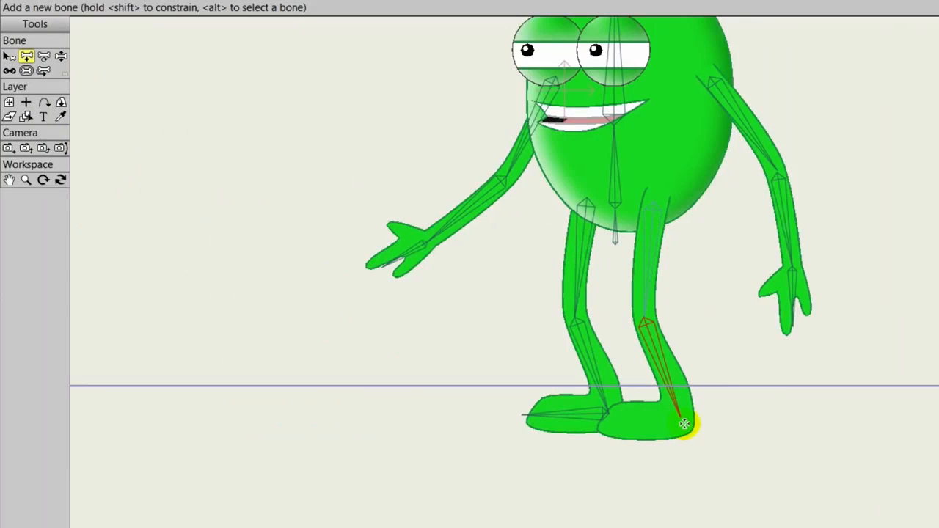
drag(685, 424, 602, 427)
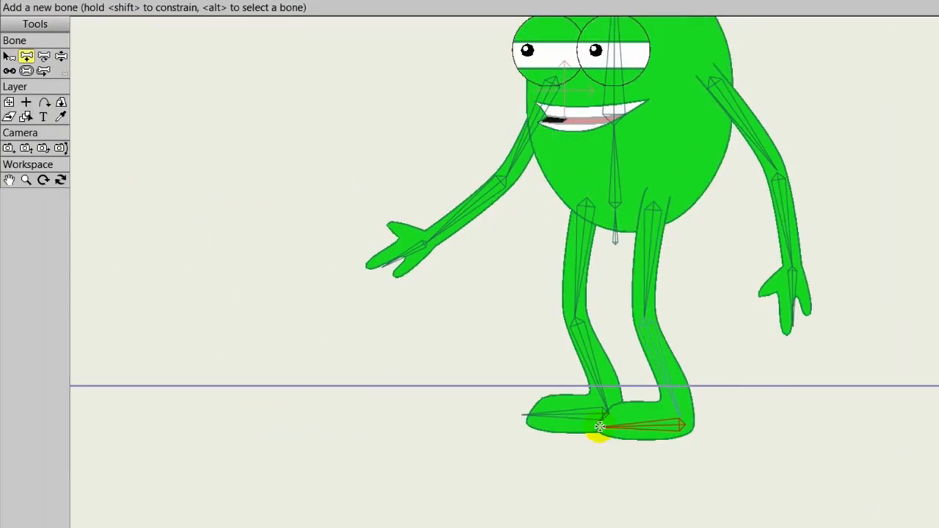
Step: Display the parent links of the Monster bones to check that the arm and leg chains connect to the body and hip
drag(787, 358, 801, 415)
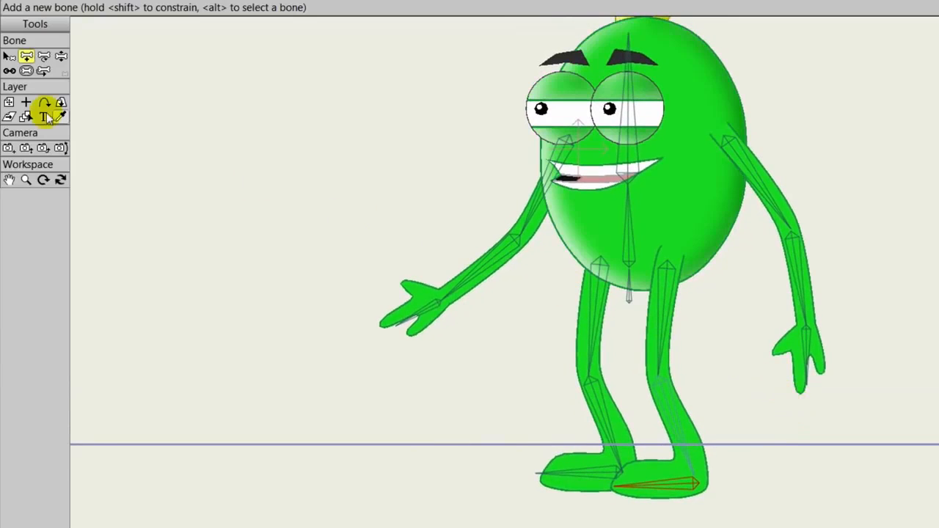
click(9, 70)
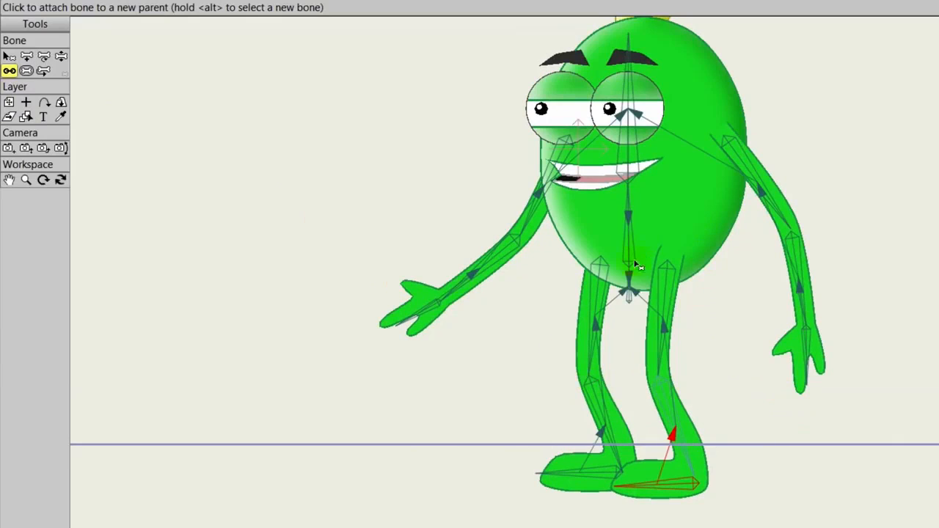
click(629, 298)
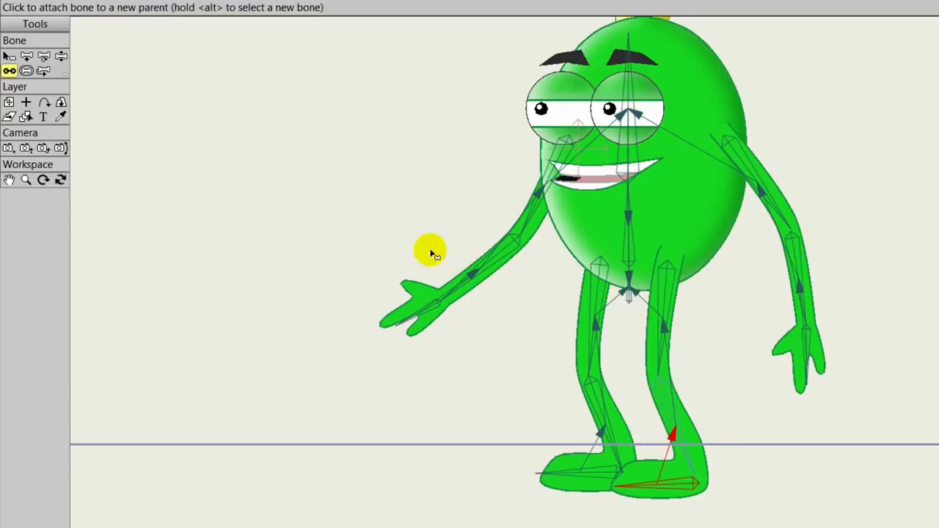
Step: Test the rig by posing both arms and the back leg with the Manipulate Bones tool
click(61, 56)
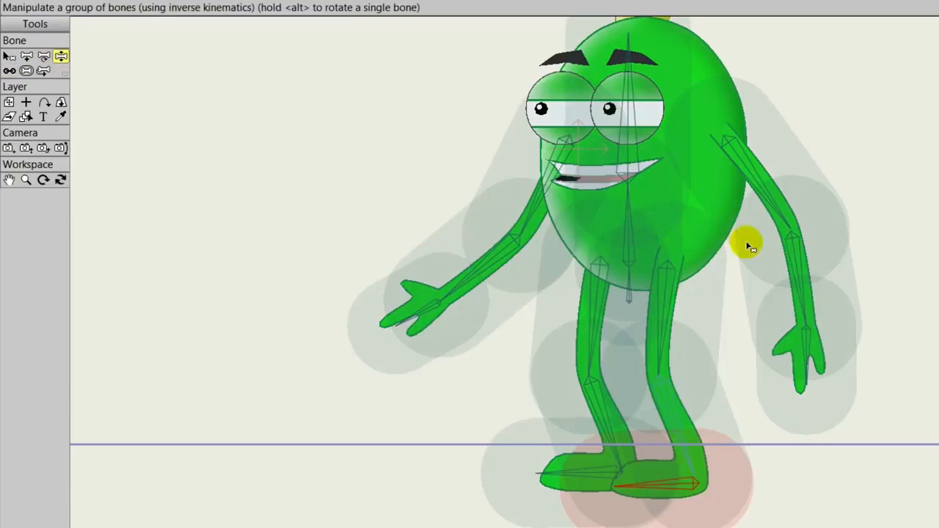
drag(774, 210, 829, 150)
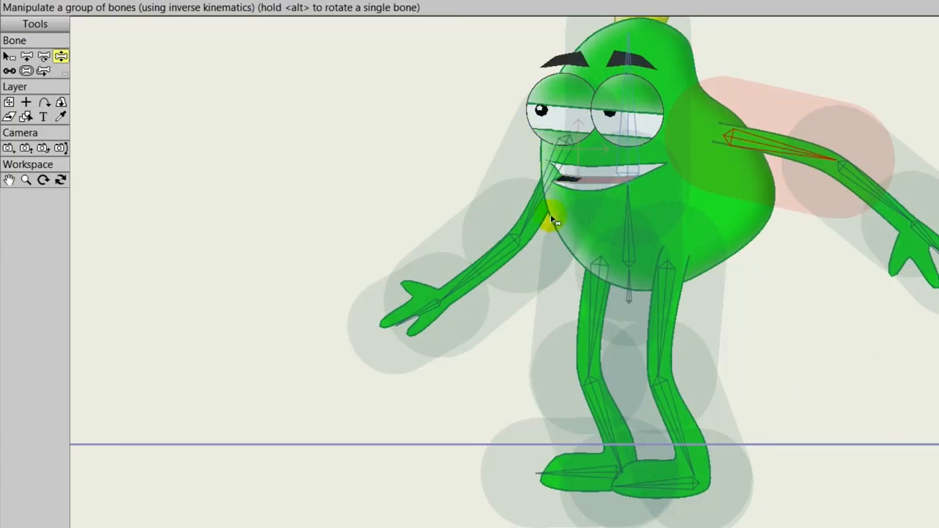
drag(530, 212, 447, 117)
drag(592, 320, 515, 344)
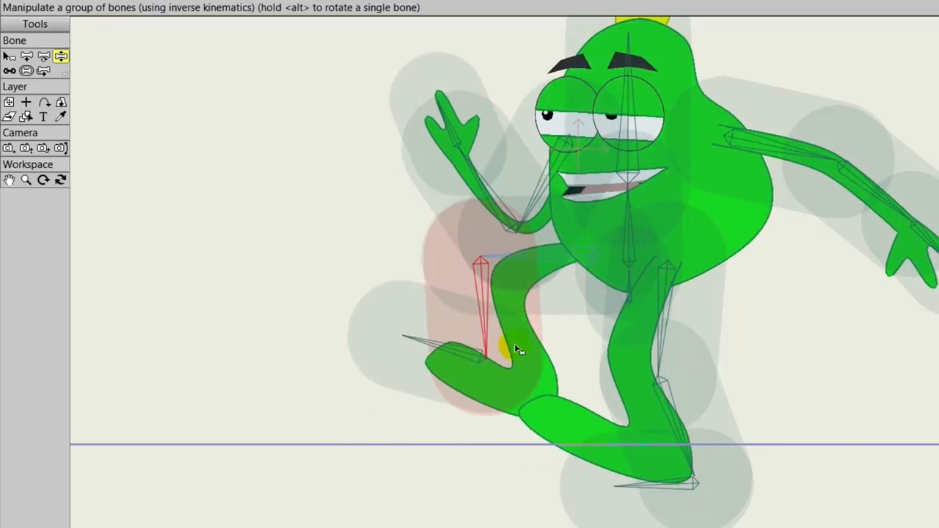
Step: Select all the bones and reduce their strength so the influence areas narrowly surround the arms, legs and body bones
click(9, 58)
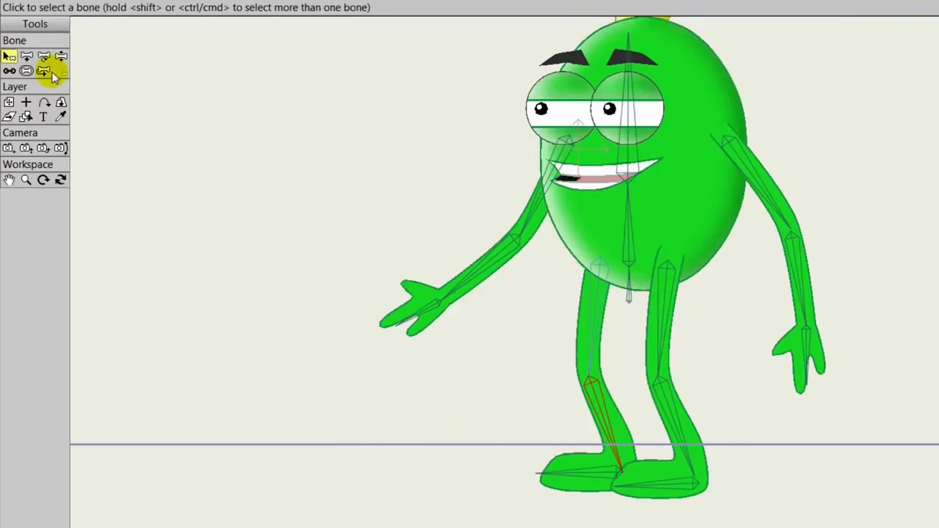
click(25, 70)
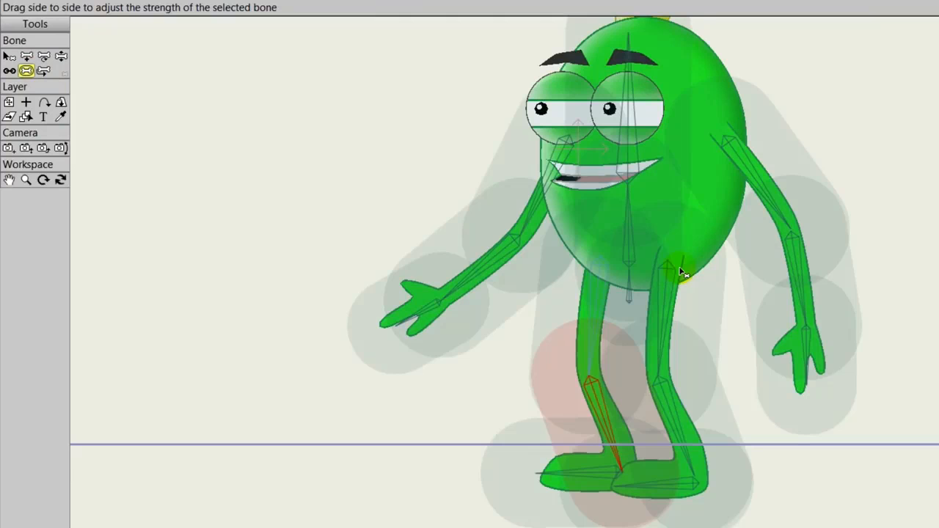
key(ctrl+a)
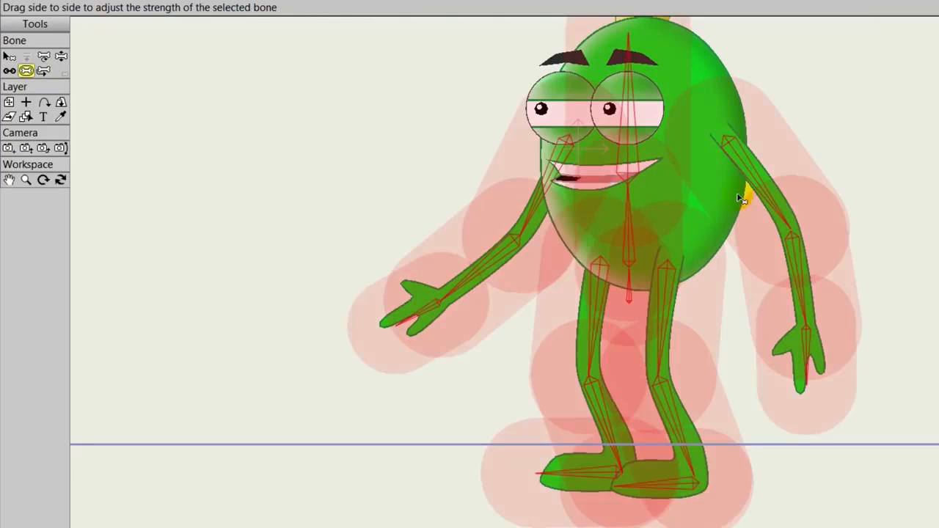
drag(635, 227, 558, 229)
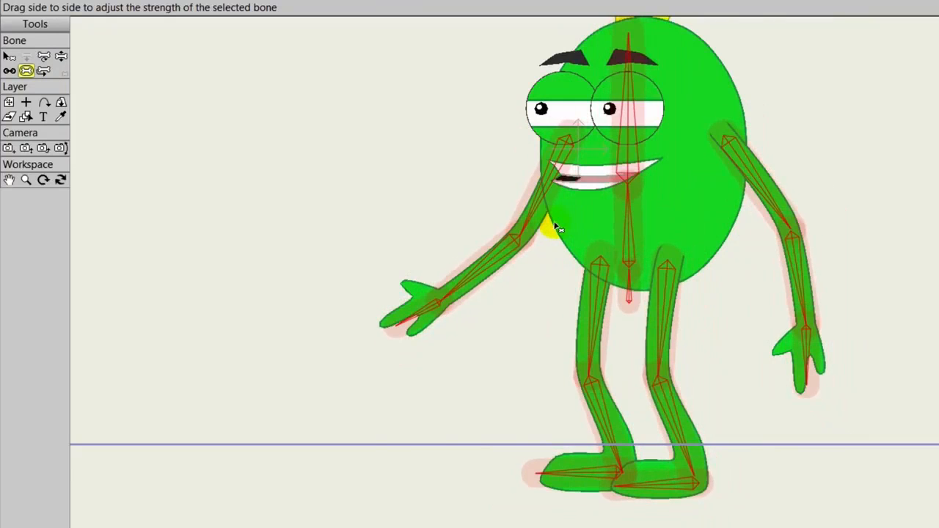
drag(559, 227, 552, 226)
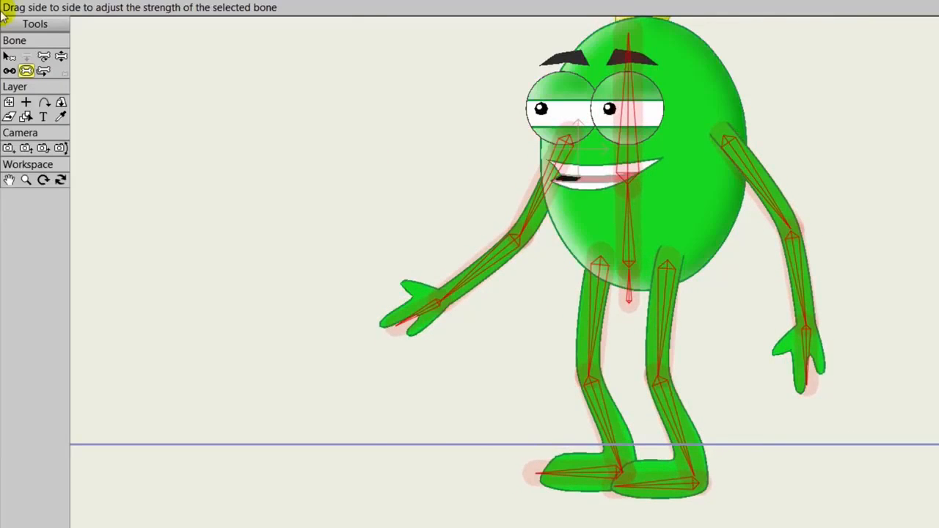
Step: Test the narrowed bone strengths by posing the front arm, front leg and back arm with the Manipulate Bones tool
click(61, 56)
drag(768, 203, 794, 138)
mouse_move(682, 287)
mouse_down()
mouse_move(698, 294)
mouse_move(715, 273)
mouse_up()
drag(511, 230, 157, 146)
Step: On the F.Arm layer, select the front upper arm, forearm and hand bones and use the selected bones for flexi-binding
click(9, 56)
click(632, 301)
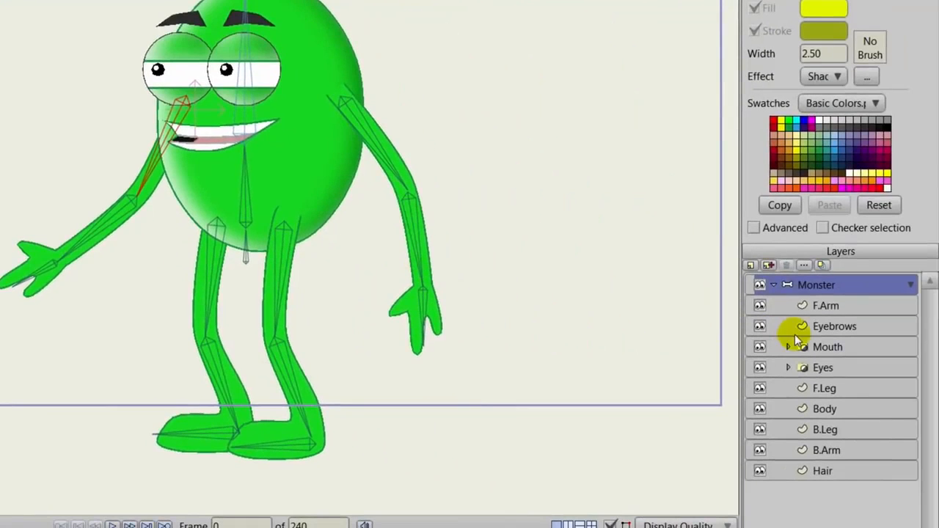
click(805, 305)
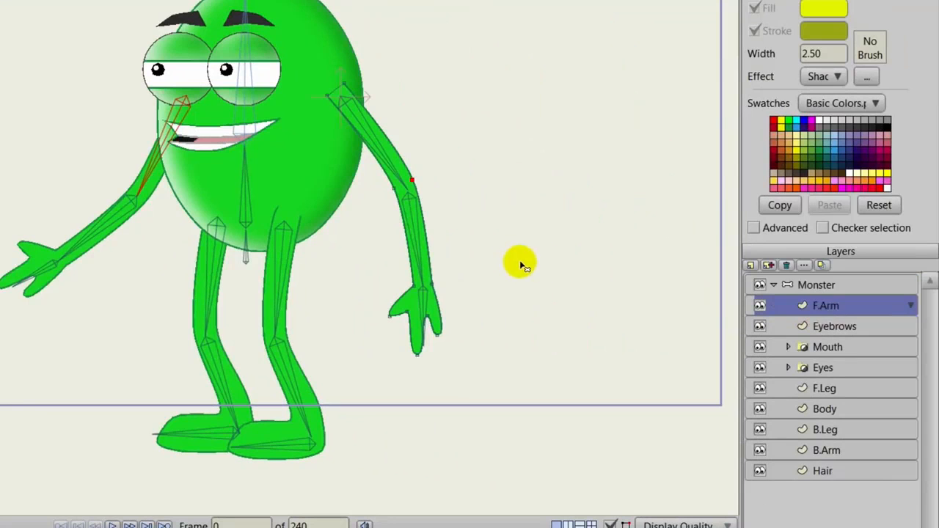
click(423, 302)
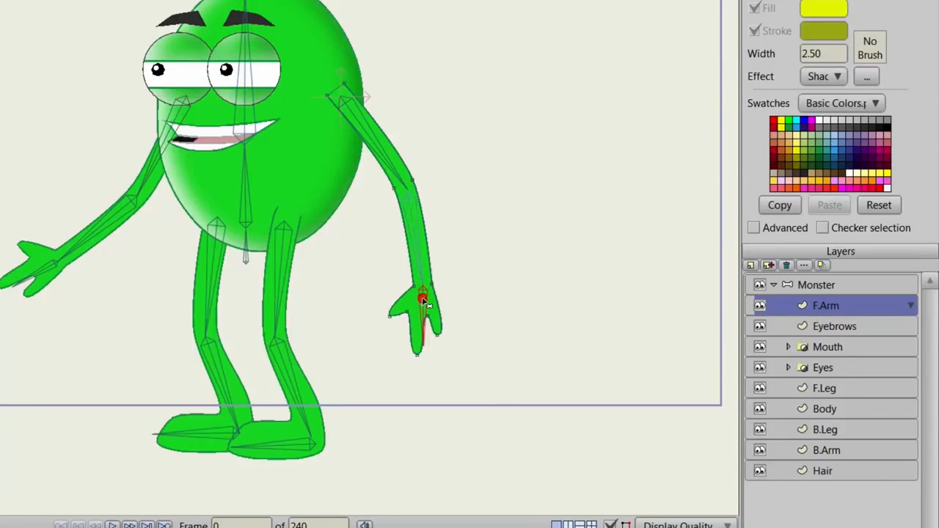
shift+click(415, 238)
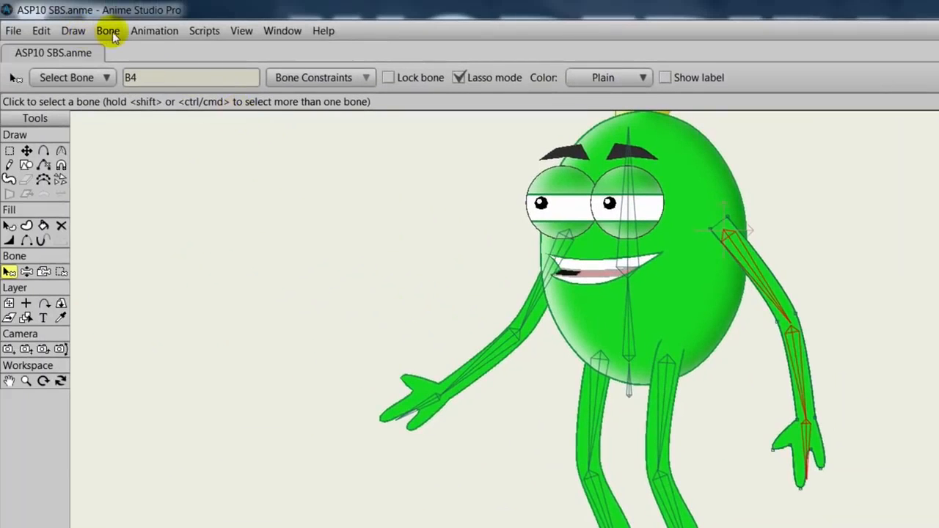
click(109, 30)
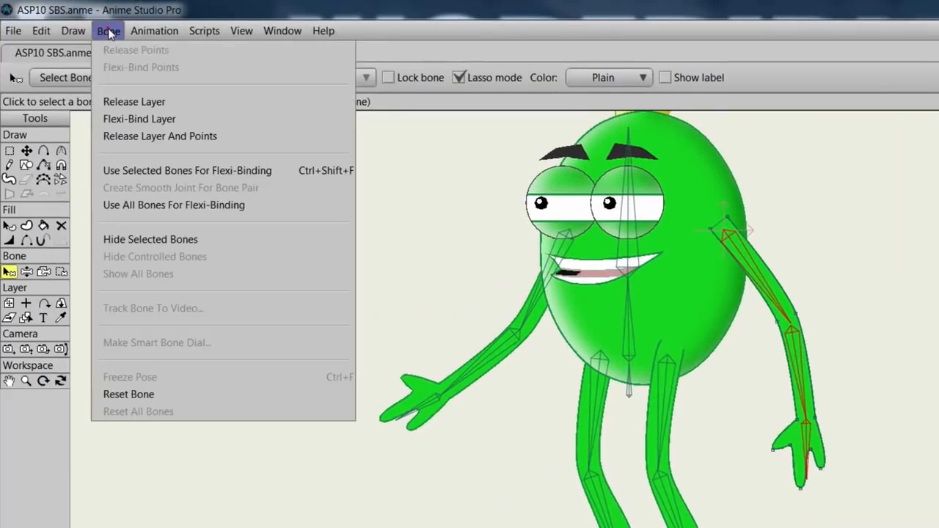
click(178, 173)
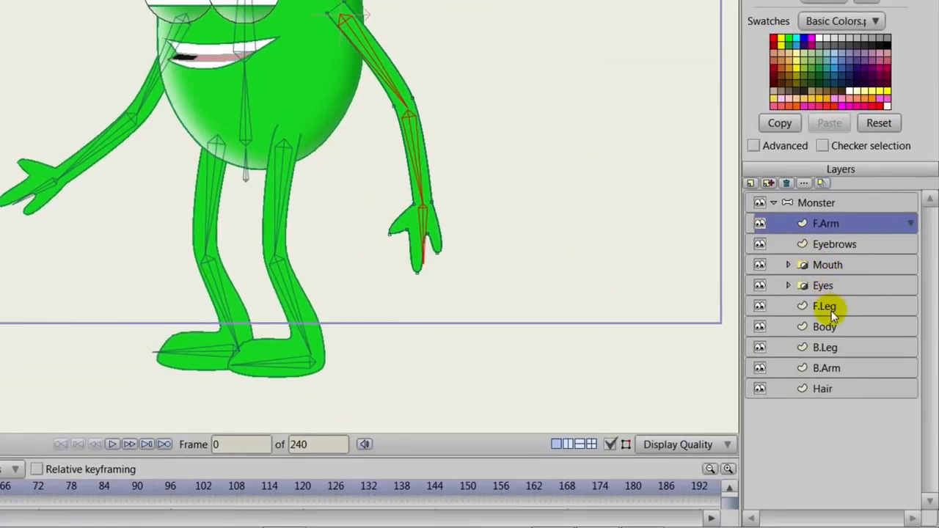
Step: On the F.Leg layer, add the front thigh, shin and foot bones to the selection and use the selected bones for flexi-binding
click(827, 308)
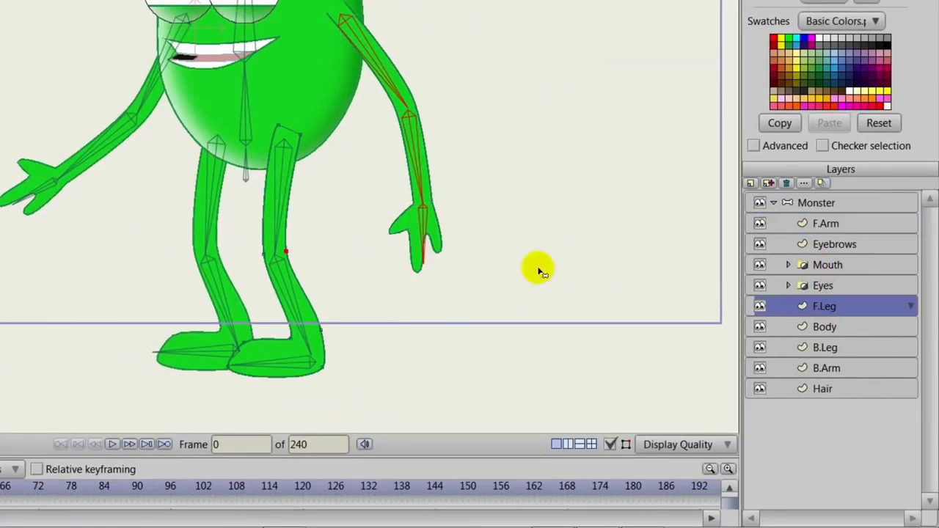
click(281, 189)
shift+click(294, 303)
shift+click(301, 361)
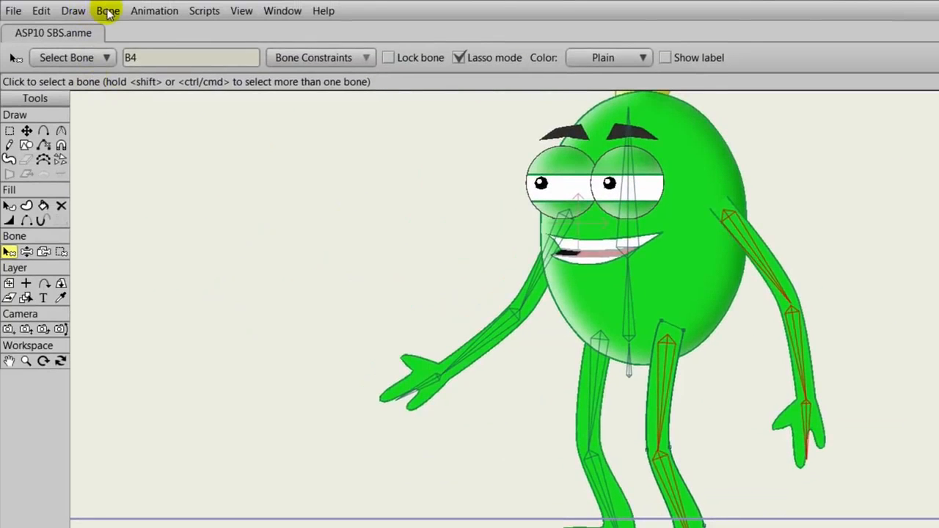
click(108, 11)
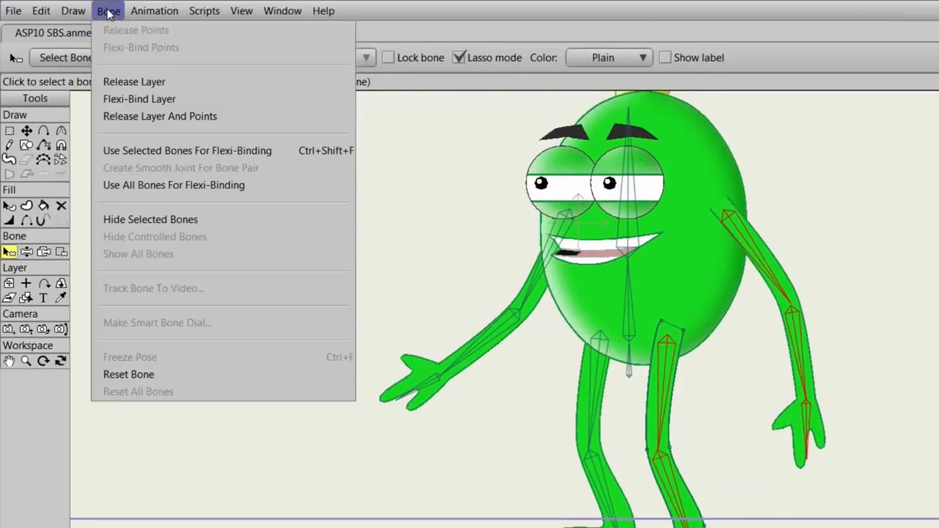
click(151, 151)
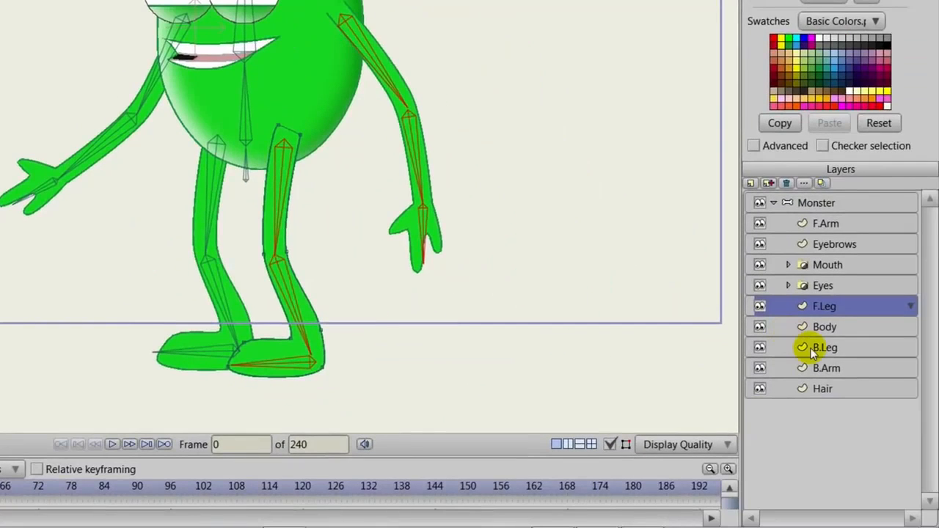
Step: On the B.Leg layer, add the back thigh, shin and foot bones to the selection and use the selected bones for flexi-binding
click(811, 348)
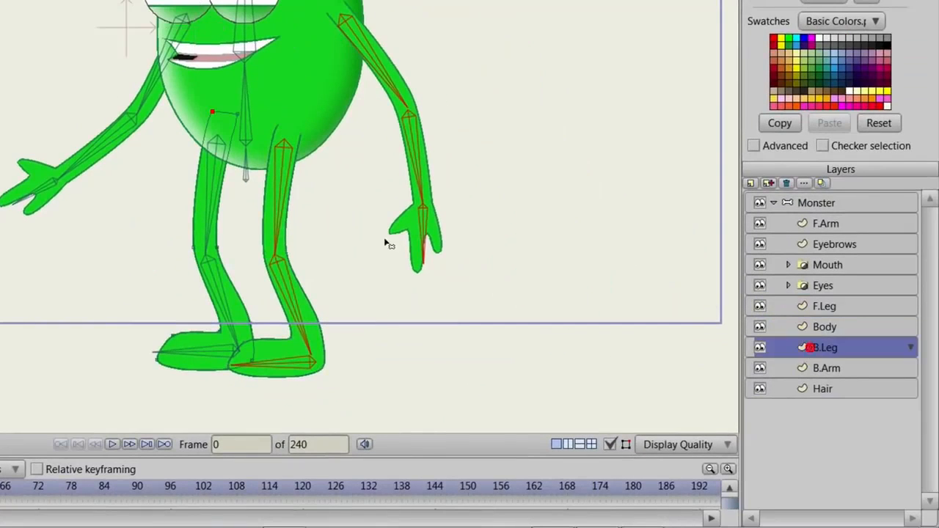
click(214, 198)
shift+click(220, 294)
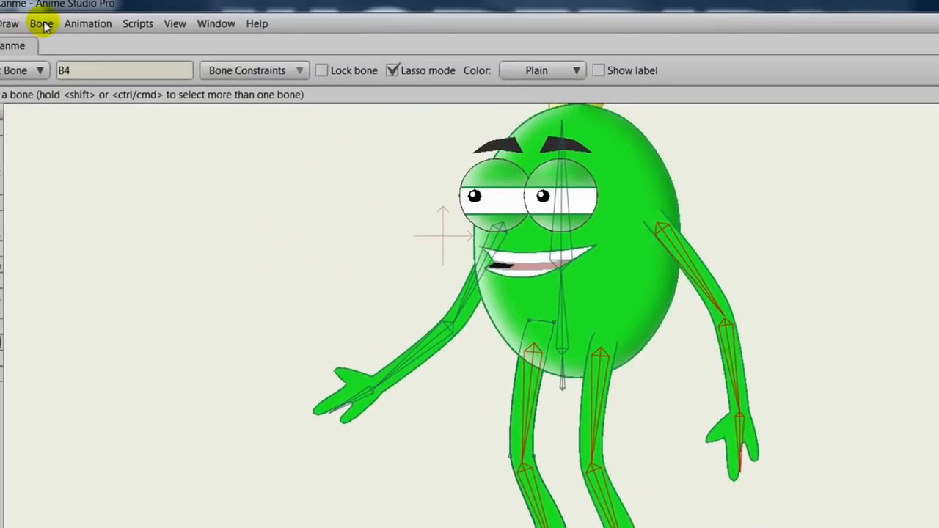
click(41, 22)
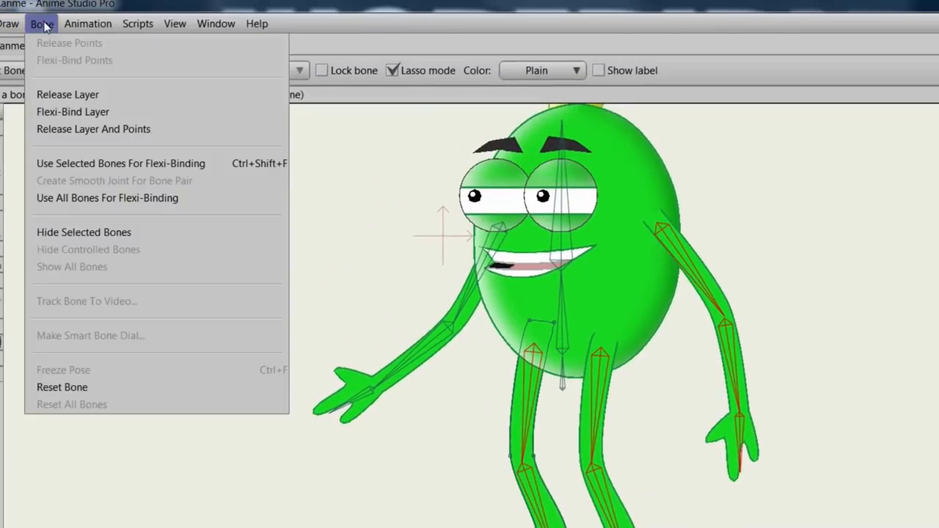
click(80, 163)
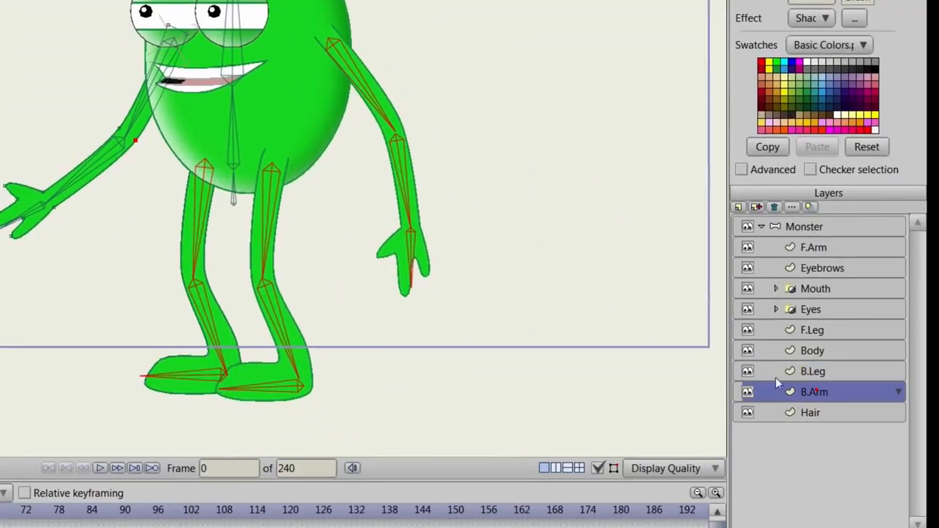
Step: On the B.Arm layer, select only the back upper arm, forearm and hand bones and use the selected bones for flexi-binding
click(156, 90)
shift+click(58, 206)
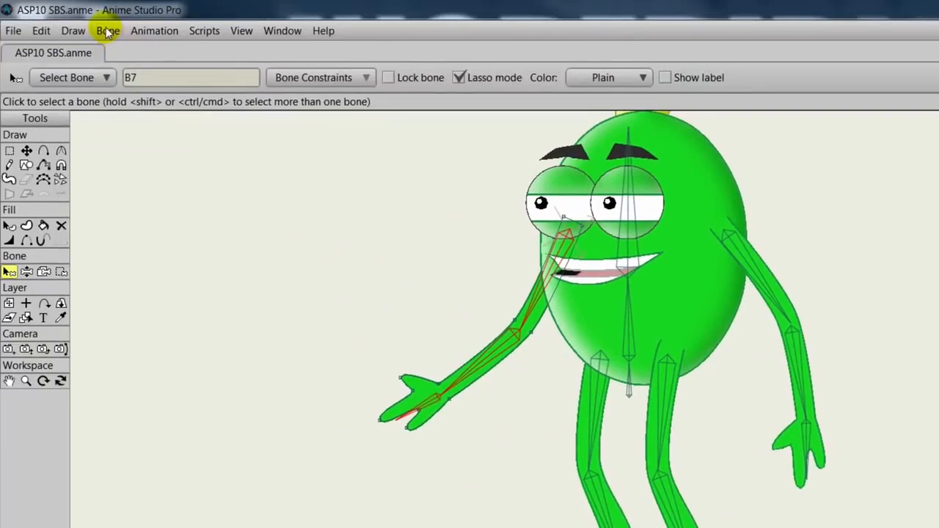
click(109, 30)
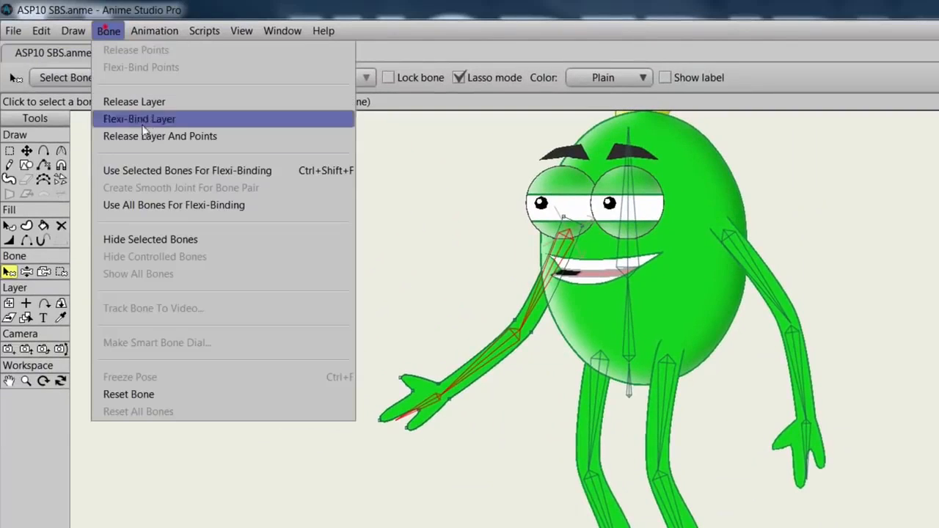
click(164, 170)
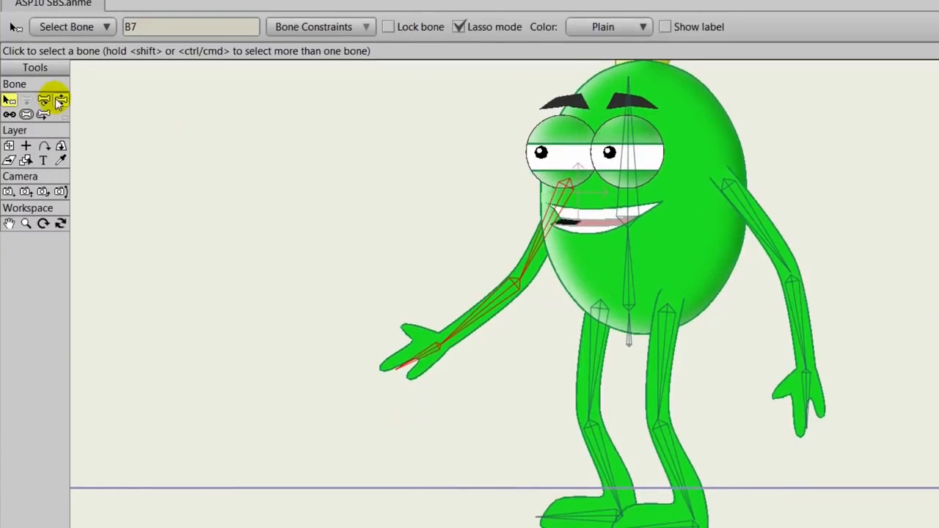
Step: Test the flexi-binding by posing both arms and both legs on the Monster layer with the Manipulate Bones tool
click(60, 102)
drag(752, 245, 804, 224)
drag(859, 251, 871, 299)
click(541, 300)
drag(474, 291, 423, 153)
drag(553, 371, 538, 339)
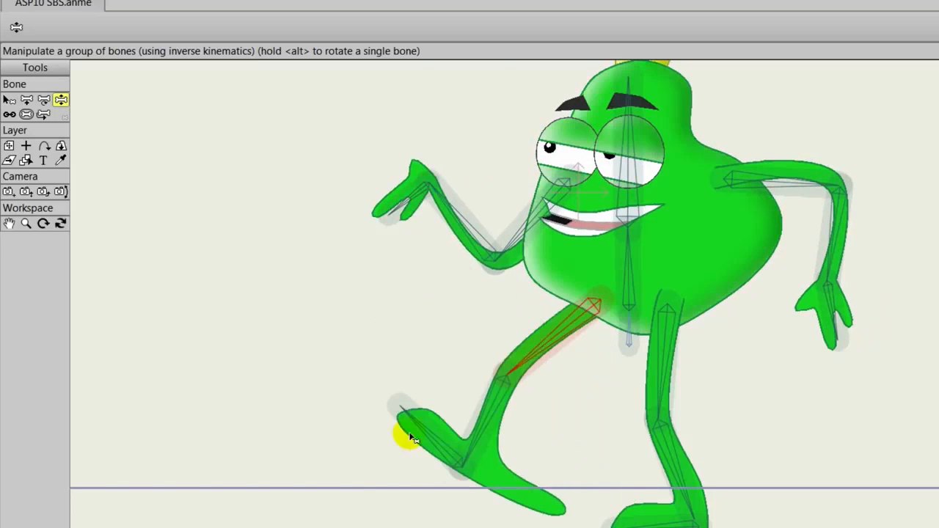
drag(404, 430, 415, 514)
drag(669, 439, 760, 413)
drag(805, 457, 612, 523)
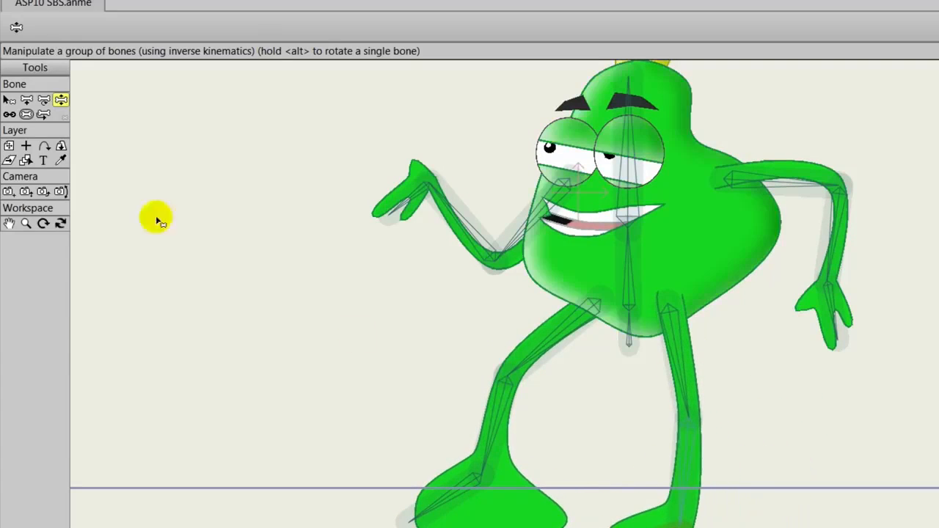
Step: Test the back thigh's movement with the Manipulate Bones tool and check how the neighbouring foot bones influence the back leg
click(9, 100)
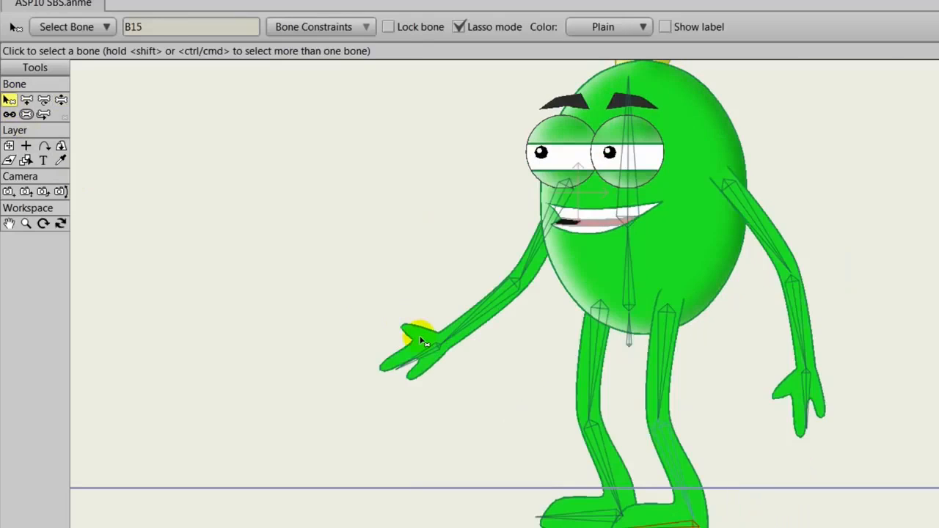
click(612, 372)
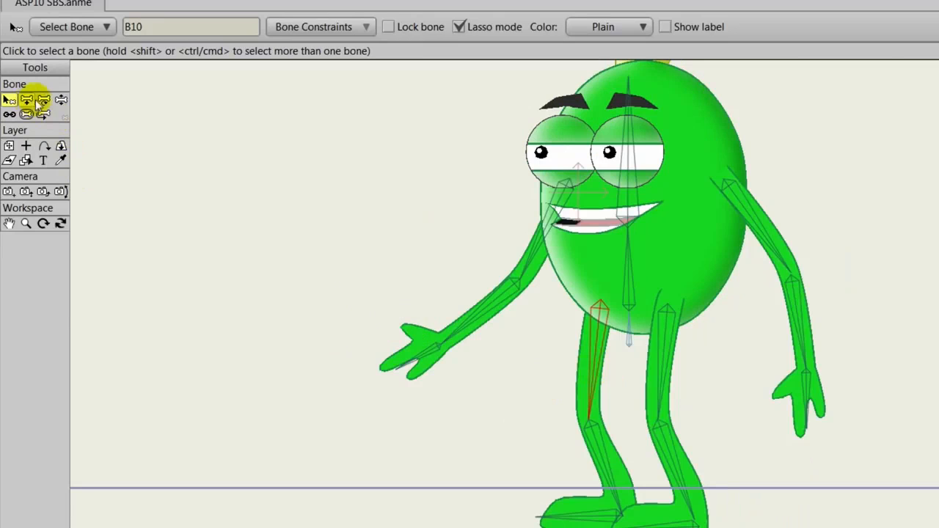
click(61, 100)
mouse_move(590, 379)
mouse_down()
mouse_move(552, 363)
mouse_move(587, 384)
mouse_up()
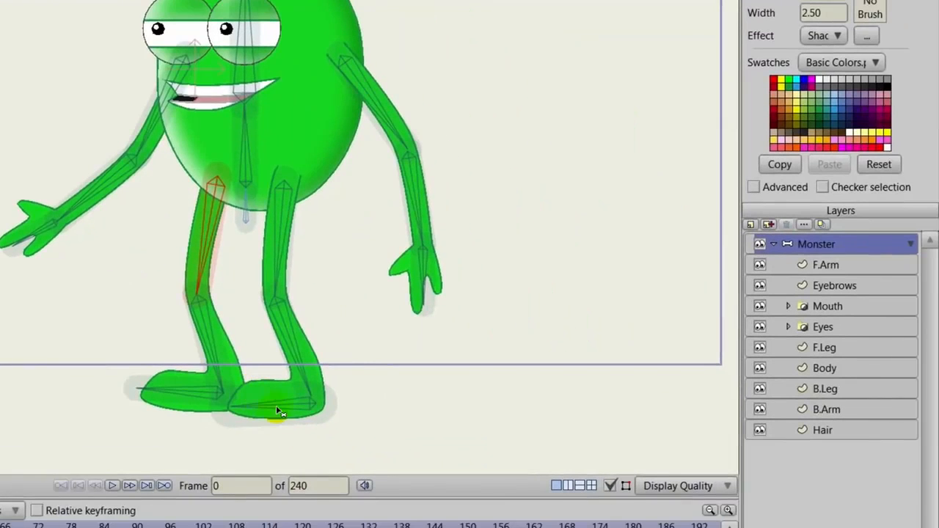
click(286, 401)
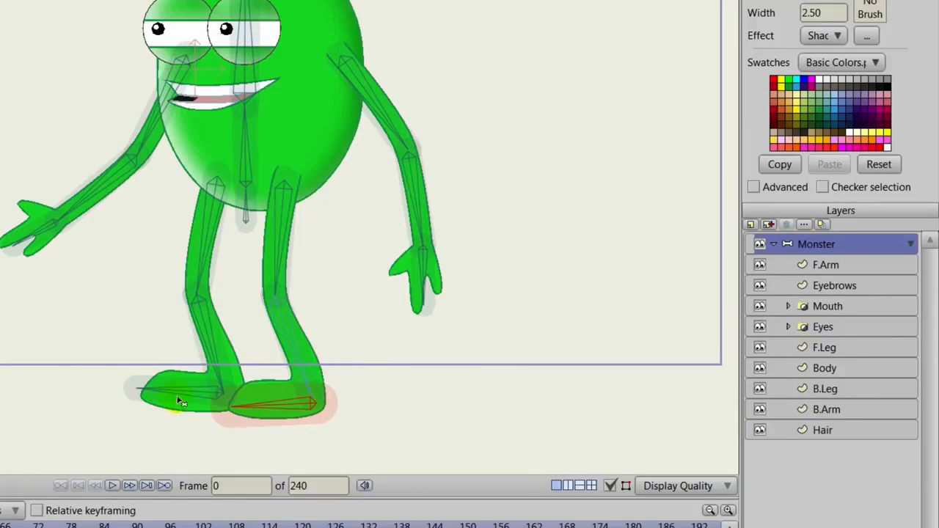
drag(210, 270, 199, 256)
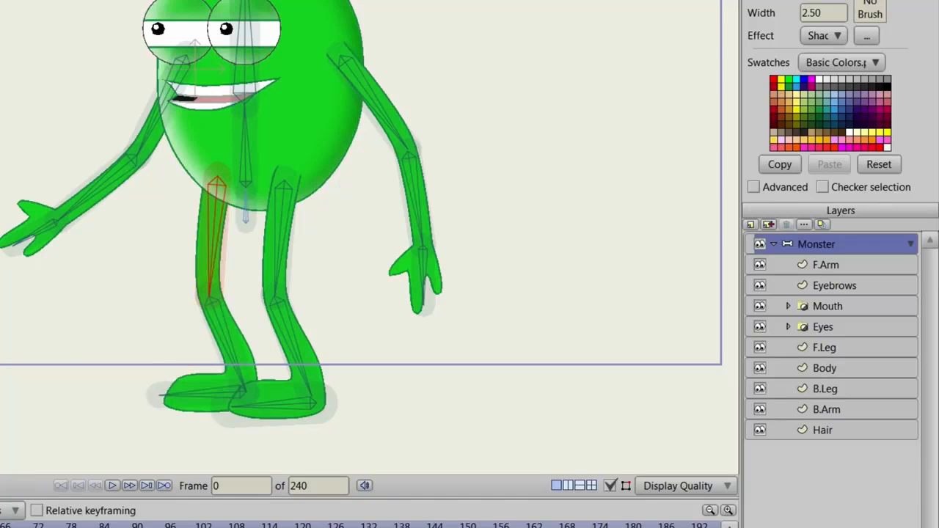
Step: Add the back foot and shin to the selected thigh bone and use the selected bones for flexi-binding on the B.Leg layer
click(209, 395)
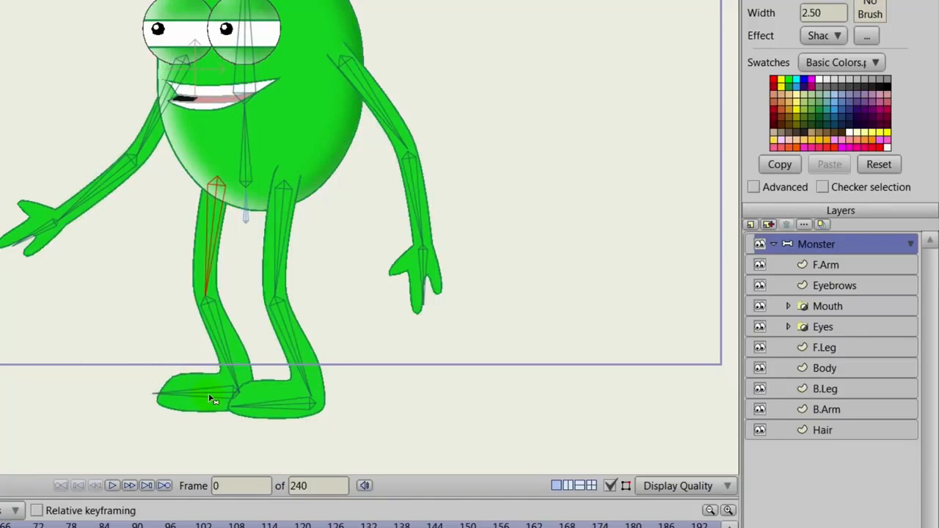
click(212, 321)
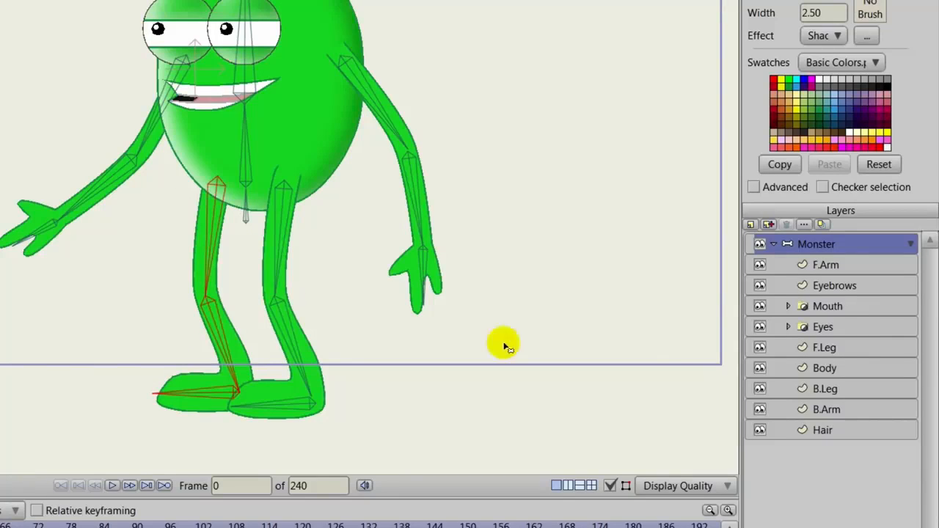
click(826, 388)
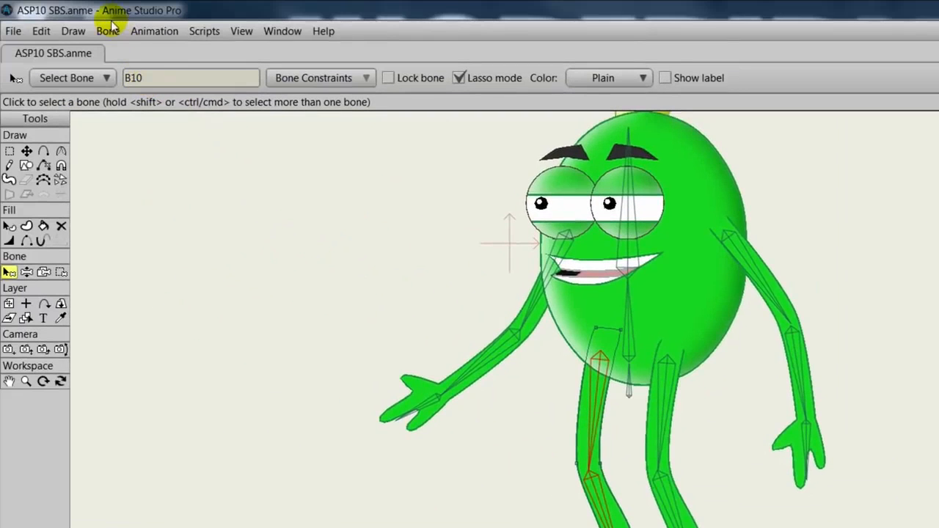
click(108, 31)
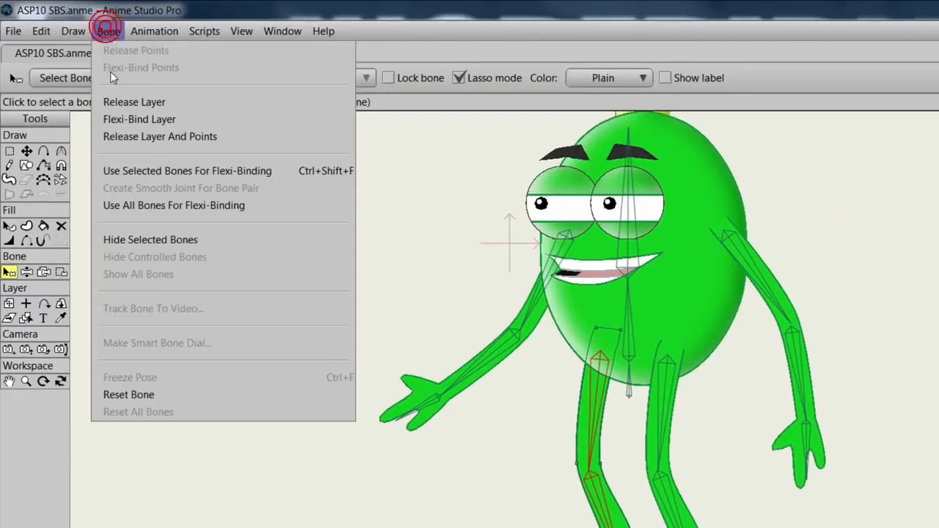
click(140, 169)
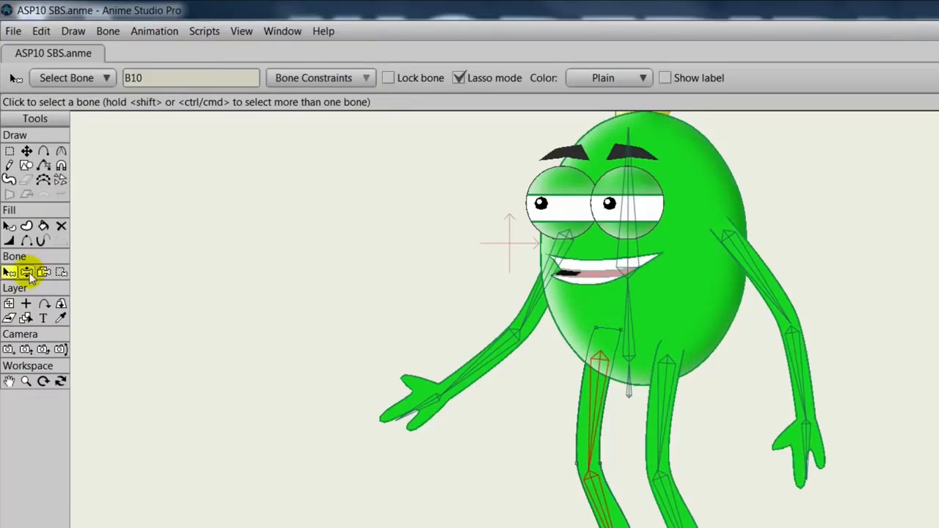
Step: Test the binding by posing the back leg, front leg and front arm with the Manipulate Bones tool
click(29, 272)
drag(600, 426, 576, 426)
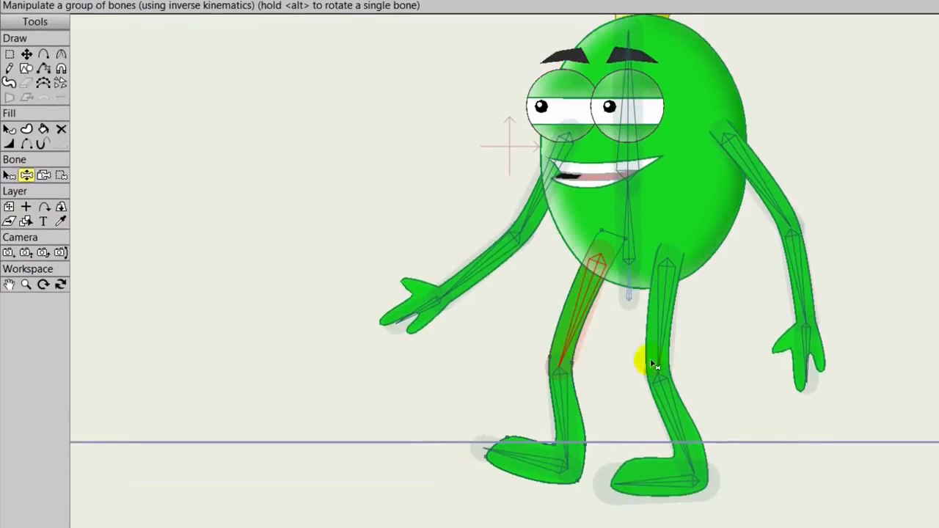
drag(652, 363, 719, 346)
drag(807, 286, 813, 319)
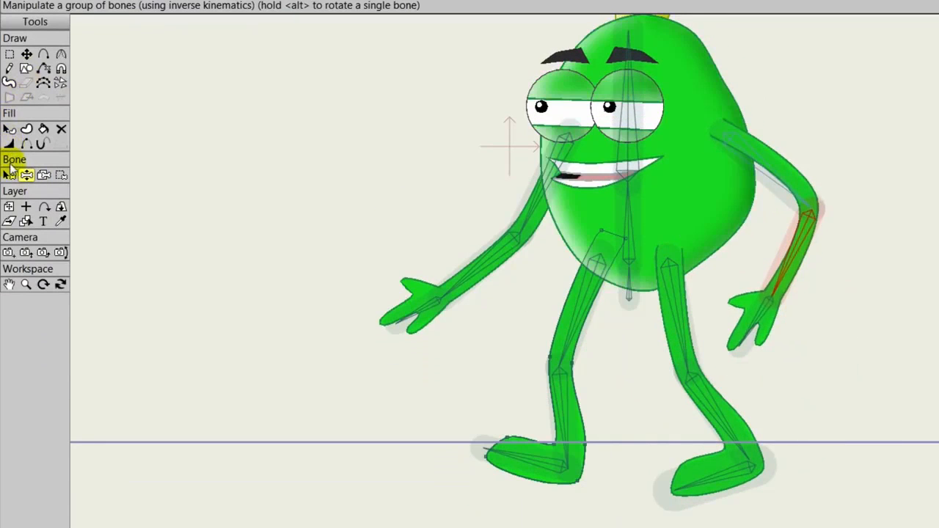
Step: On the Body layer, bind all points of the body outline to the small root bone at the base of the spine
click(9, 174)
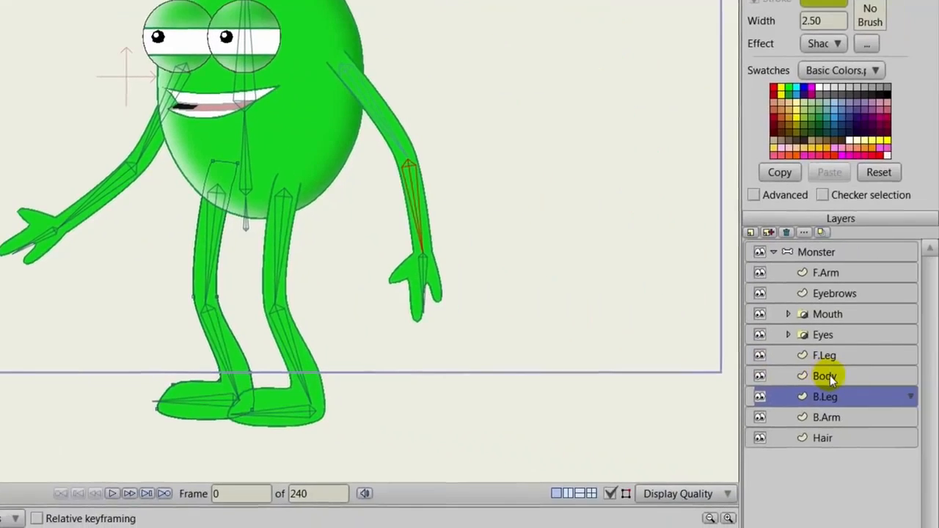
click(837, 375)
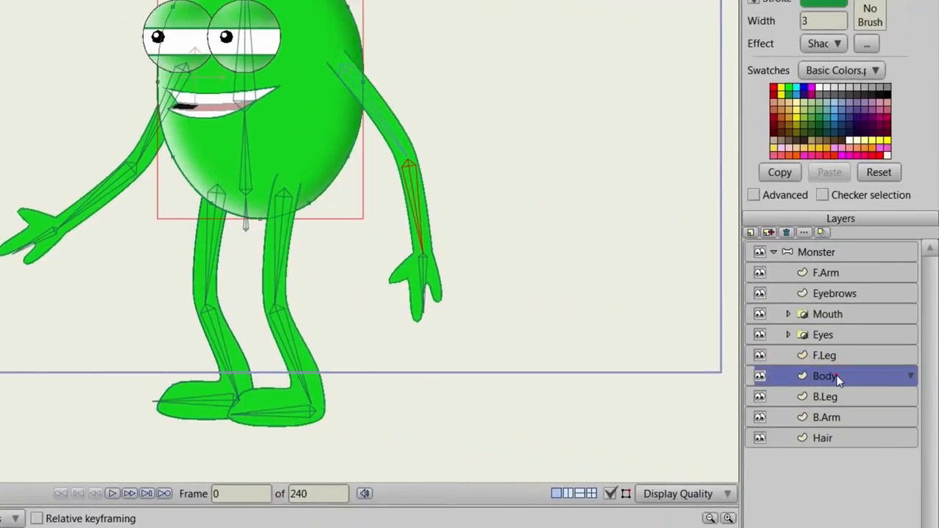
drag(357, 229, 346, 307)
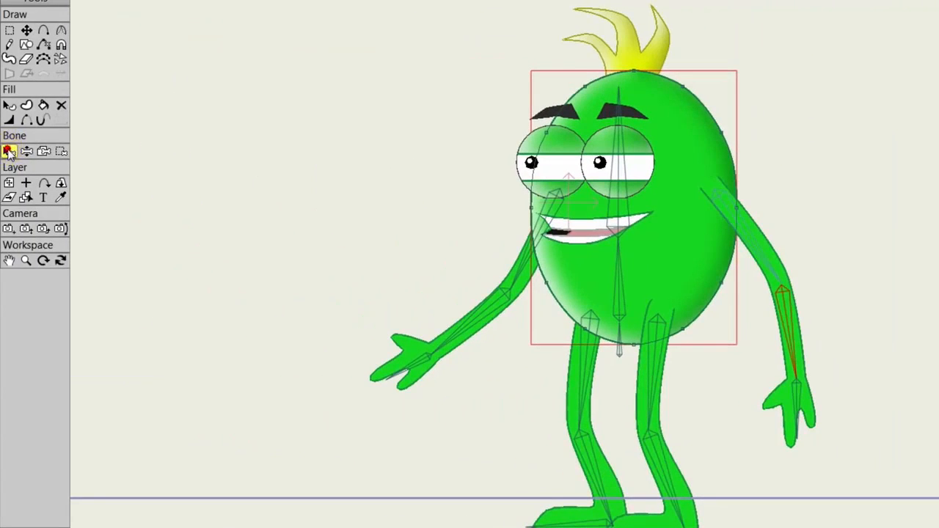
click(9, 152)
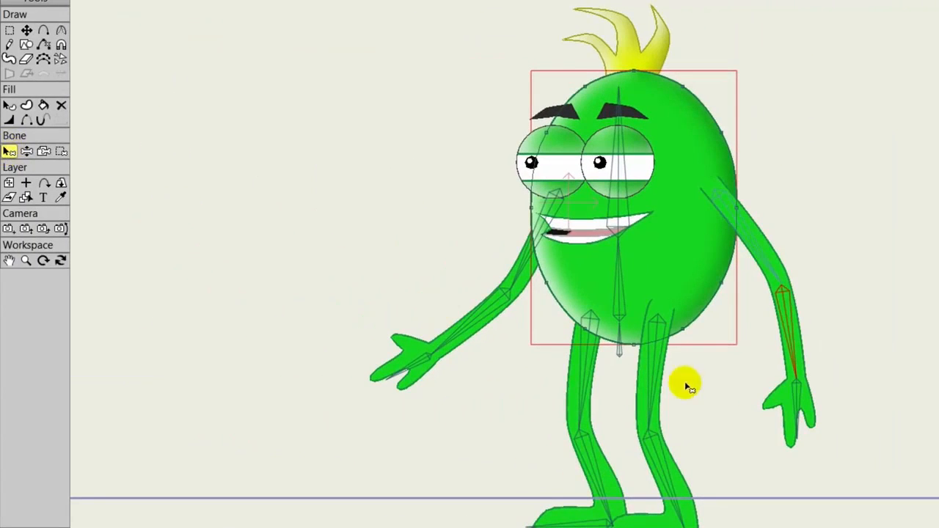
click(620, 353)
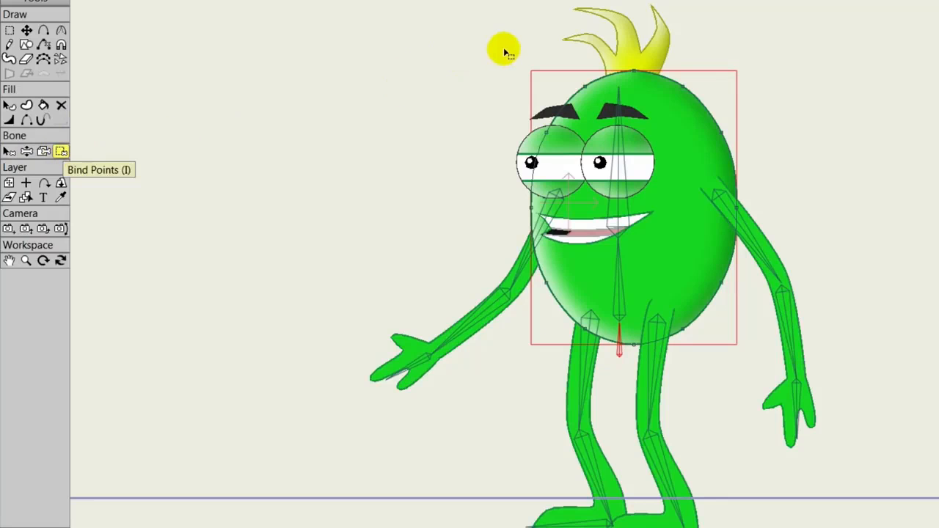
drag(504, 50, 821, 384)
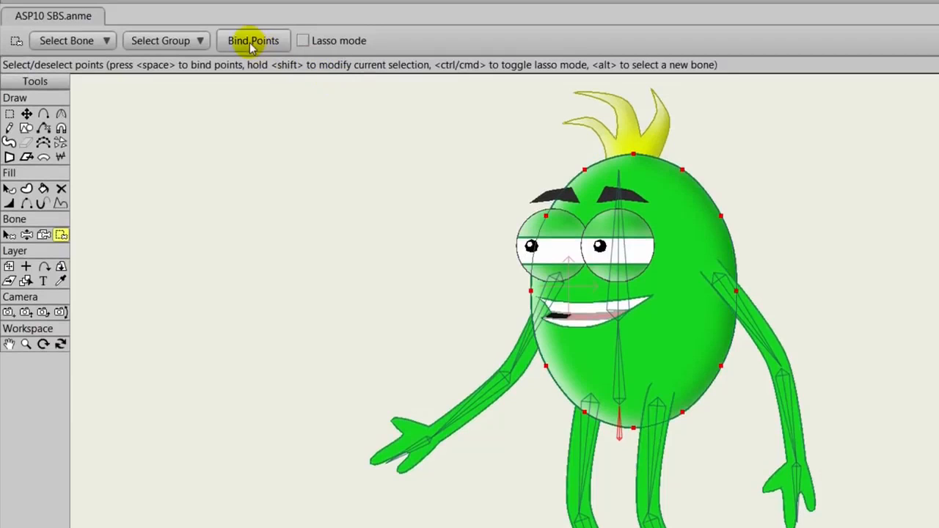
click(252, 43)
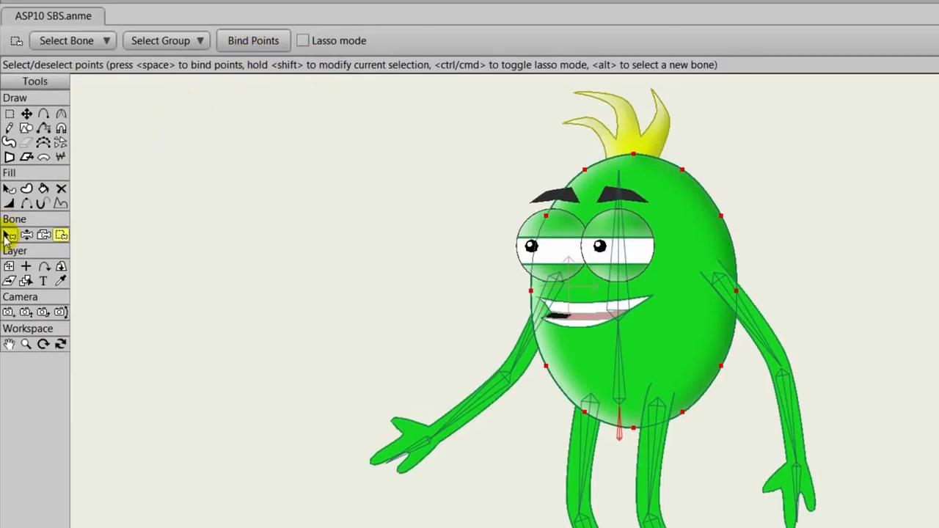
Step: Bind the lower half of the body outline's points, including the two side points, to the lower spine bone
click(8, 235)
click(619, 375)
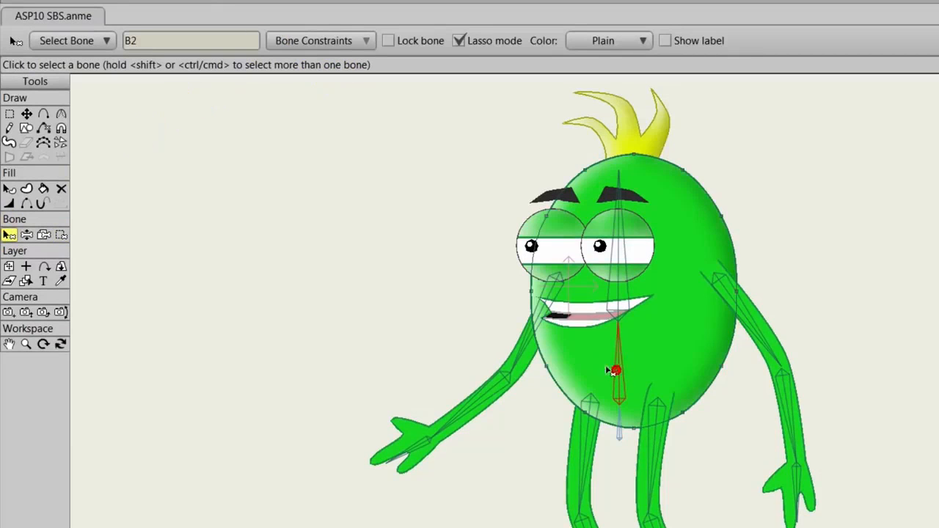
click(61, 235)
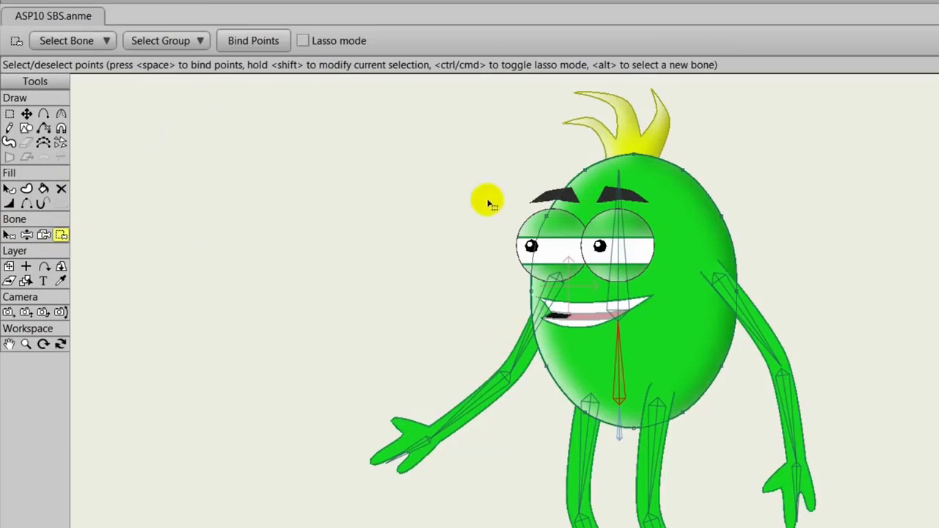
drag(507, 282, 520, 307)
drag(629, 405, 760, 441)
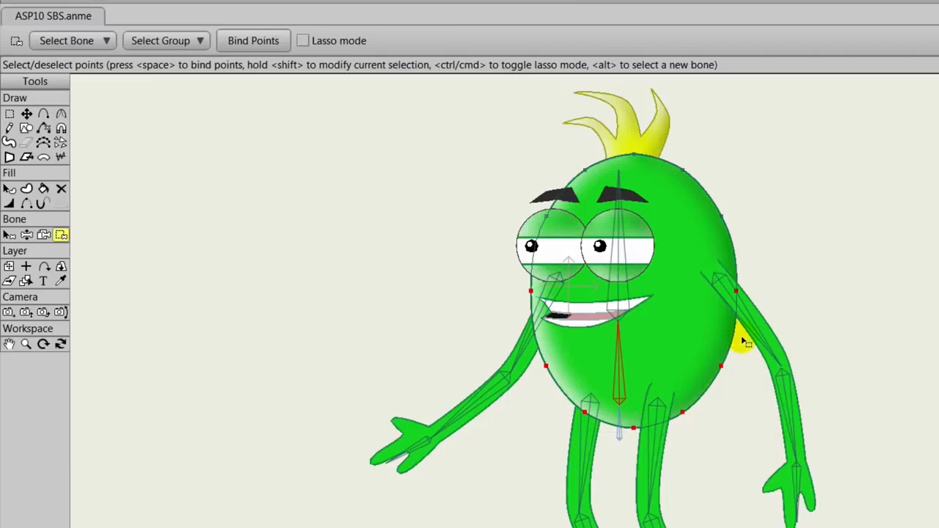
click(259, 40)
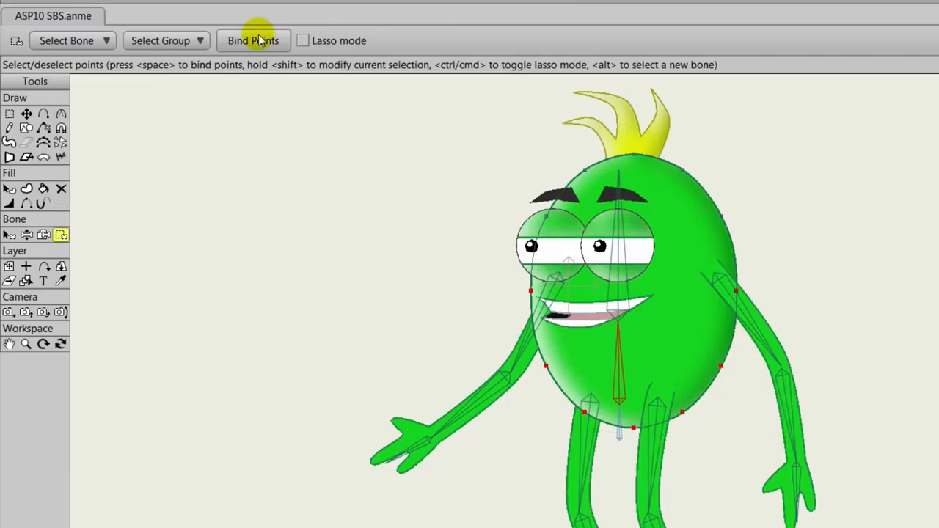
Step: Bind the upper points of the body outline to the upper spine bone
click(8, 235)
click(619, 247)
click(61, 235)
drag(503, 131, 798, 252)
Step: Test the body binding by moving the upper spine bone and both arms with the Manipulate Bones tool
click(26, 234)
mouse_move(619, 196)
mouse_down()
mouse_move(574, 196)
mouse_move(650, 208)
mouse_move(602, 210)
mouse_move(643, 223)
mouse_move(611, 197)
mouse_up()
drag(764, 334, 734, 388)
drag(477, 395, 526, 382)
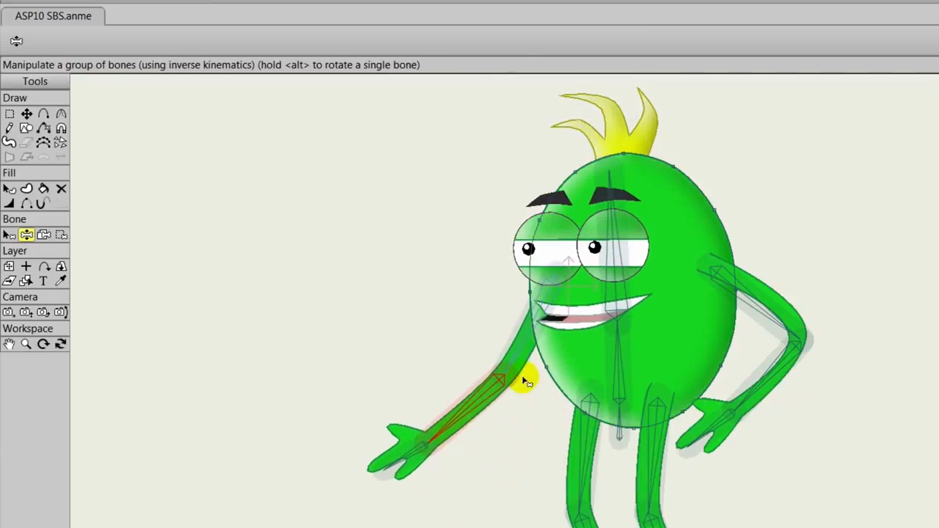
drag(749, 375, 785, 389)
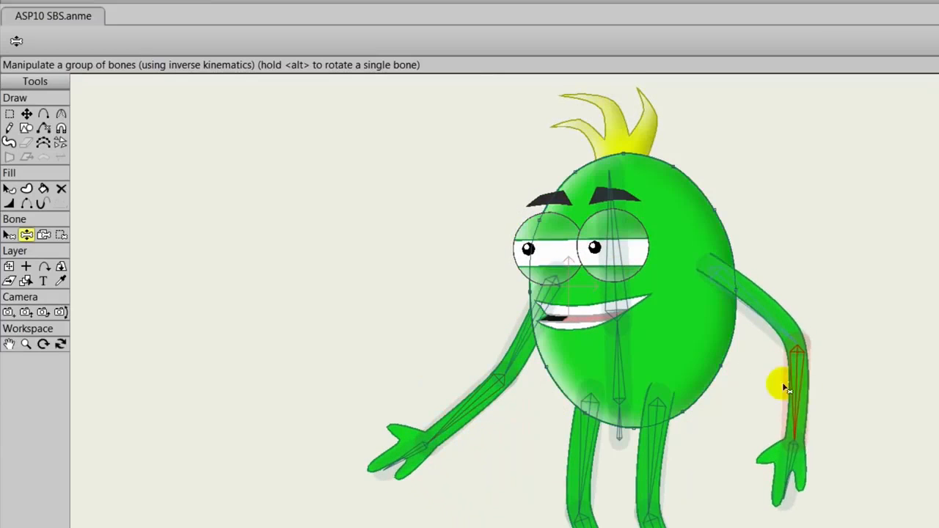
Step: Bind the Mouth and Eyes layers to the upper spine bone with the Bind Layer tool
click(9, 235)
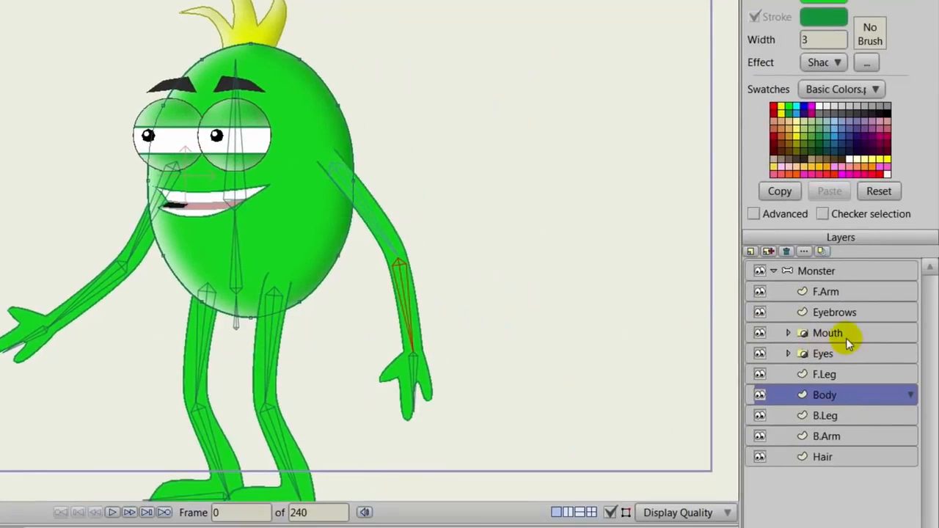
click(845, 337)
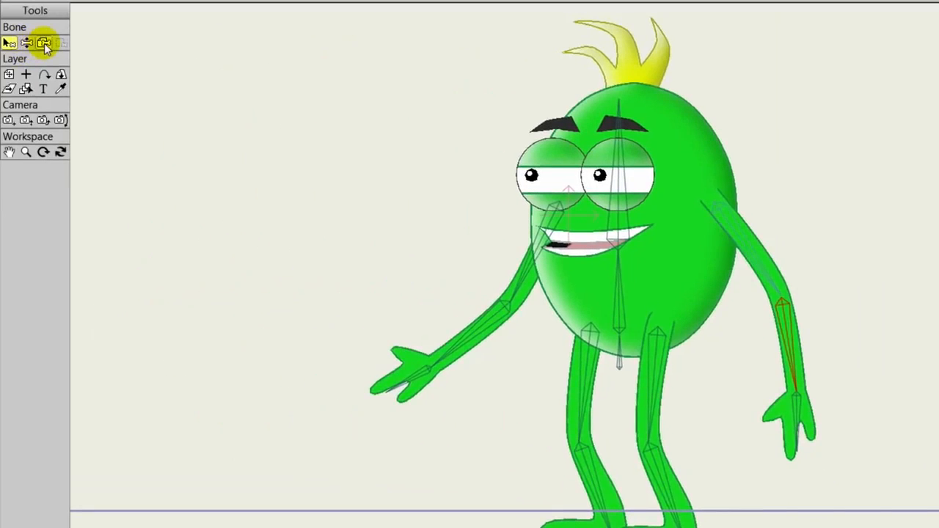
click(44, 43)
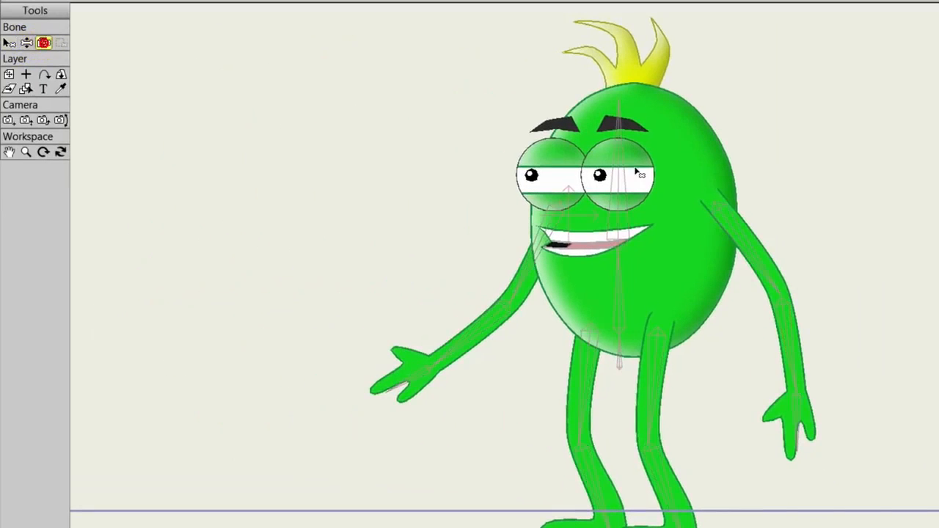
click(620, 160)
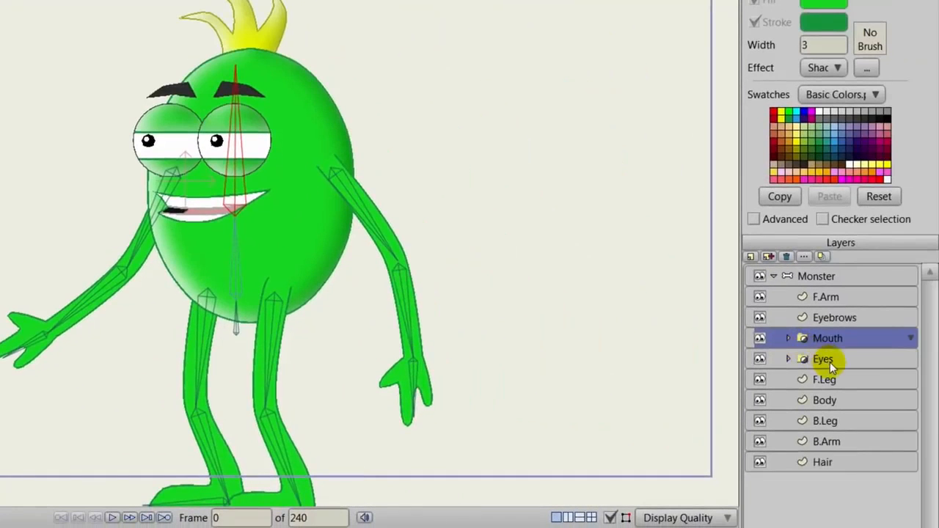
click(821, 359)
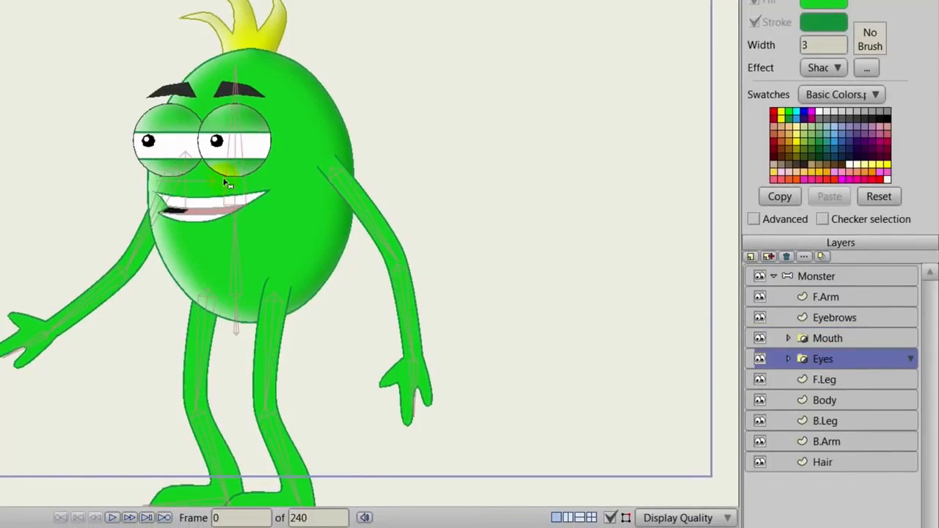
click(235, 165)
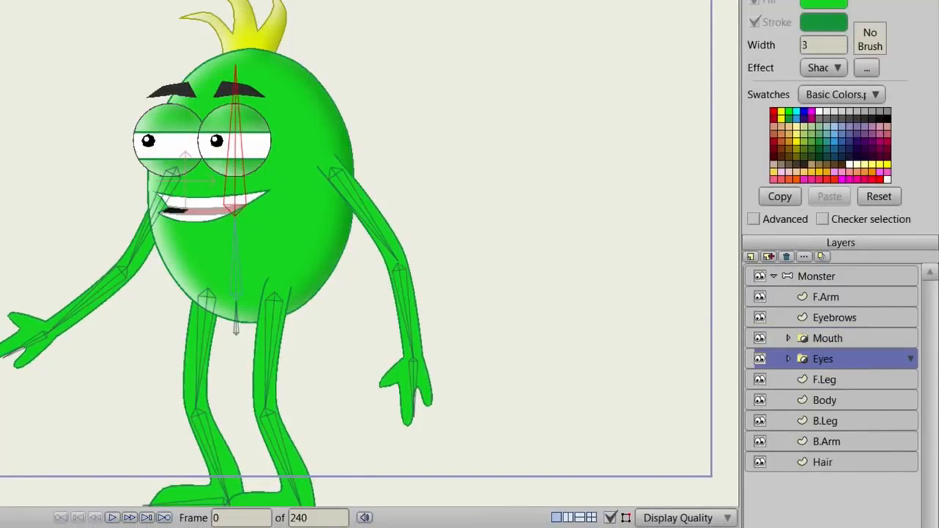
Step: Test the face binding by posing the upper spine bone and both upper arms with the Manipulate Bones tool
drag(213, 147, 279, 201)
drag(357, 193, 355, 272)
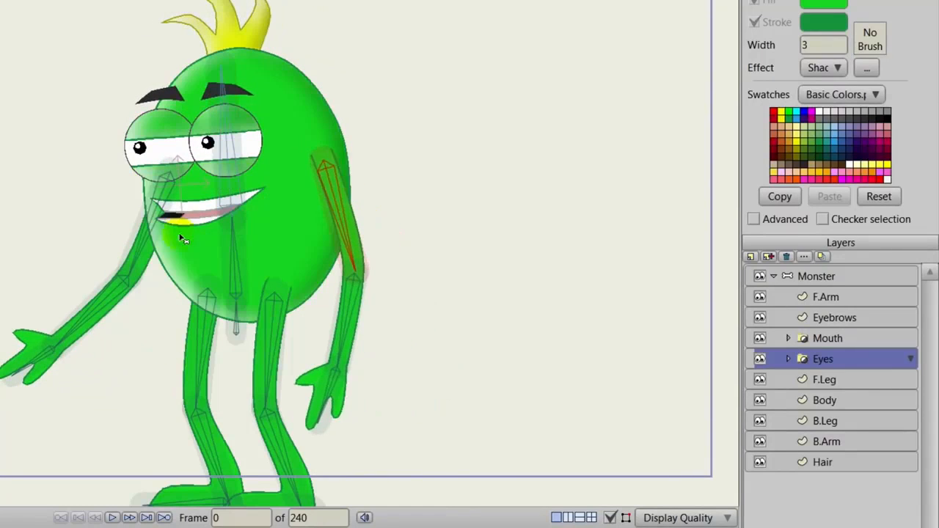
drag(156, 233, 173, 170)
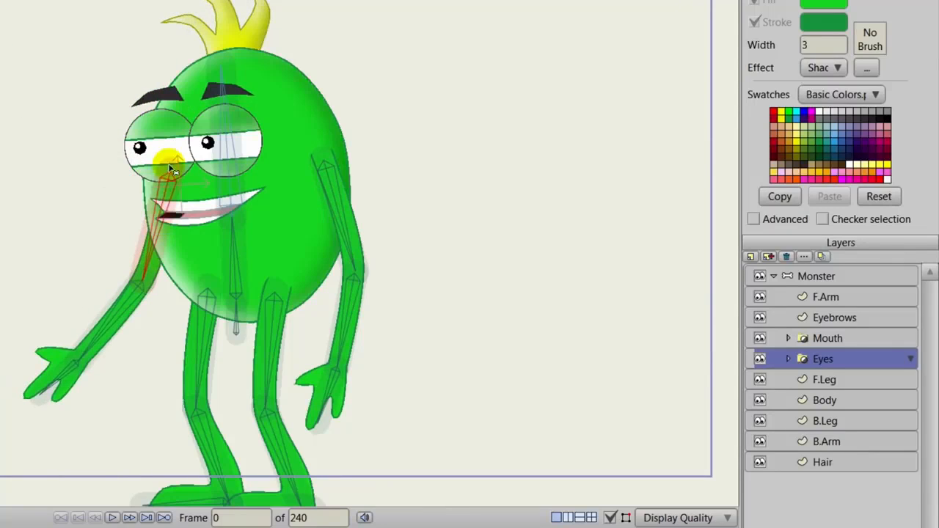
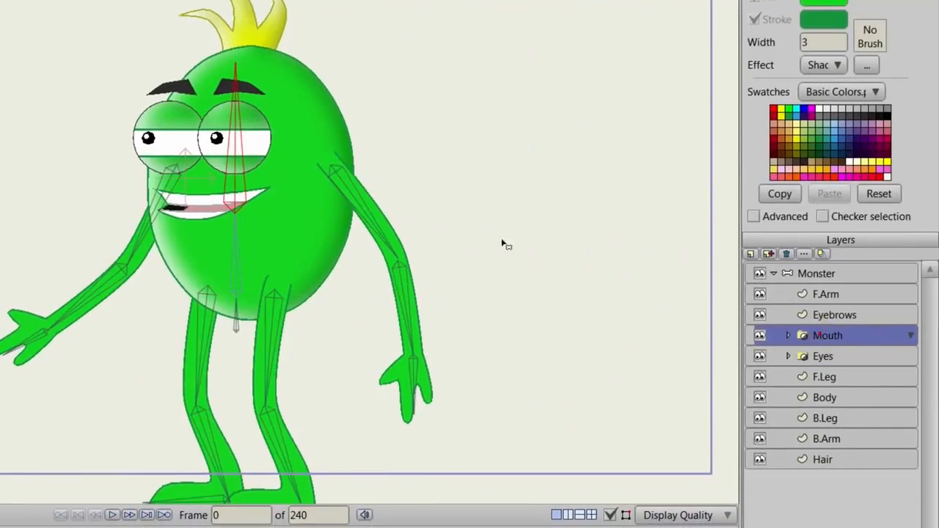
Step: Unbind the Mouth layer from the upper spine bone
click(449, 166)
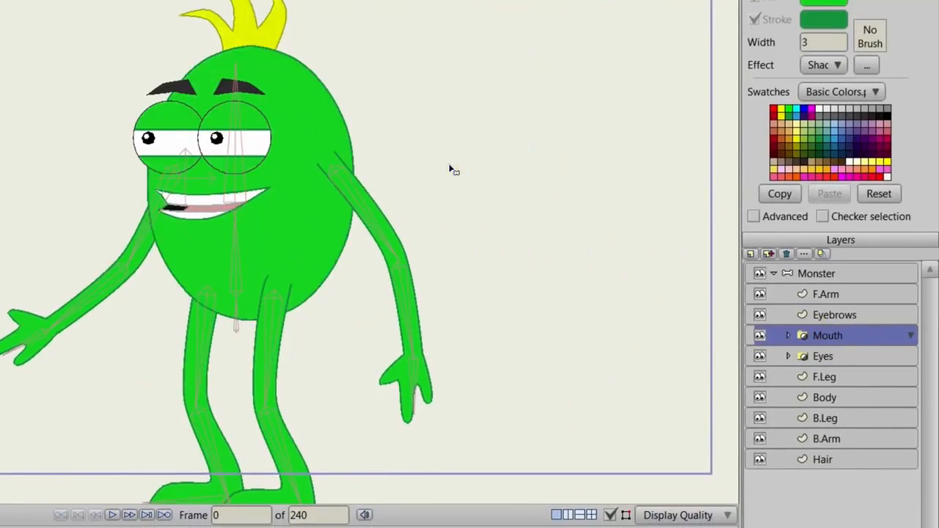
Step: Bind the Inside and Mouth layers within the Mouth group to the upper spine bone
click(788, 335)
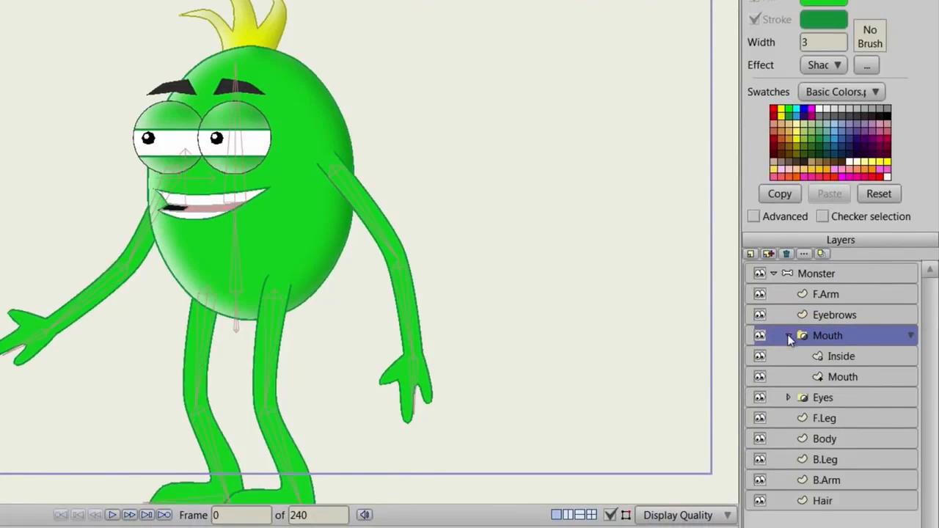
click(832, 358)
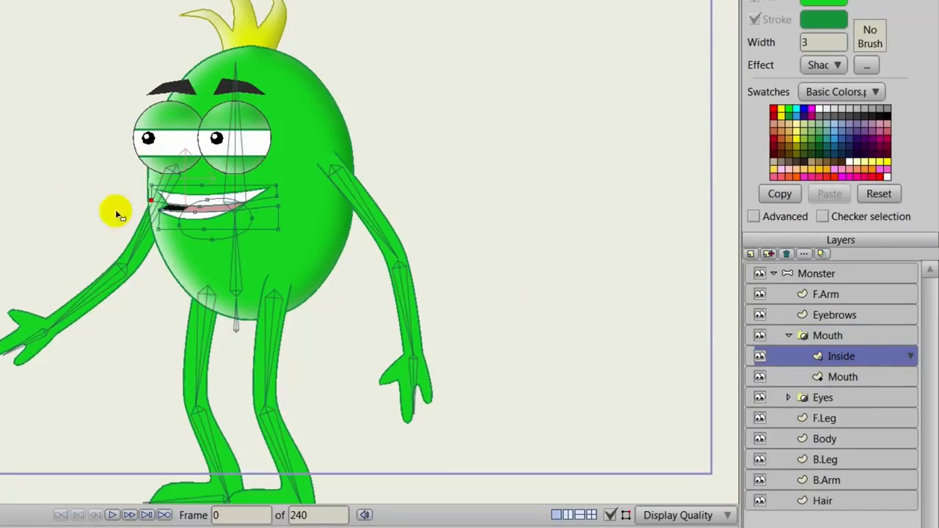
click(234, 158)
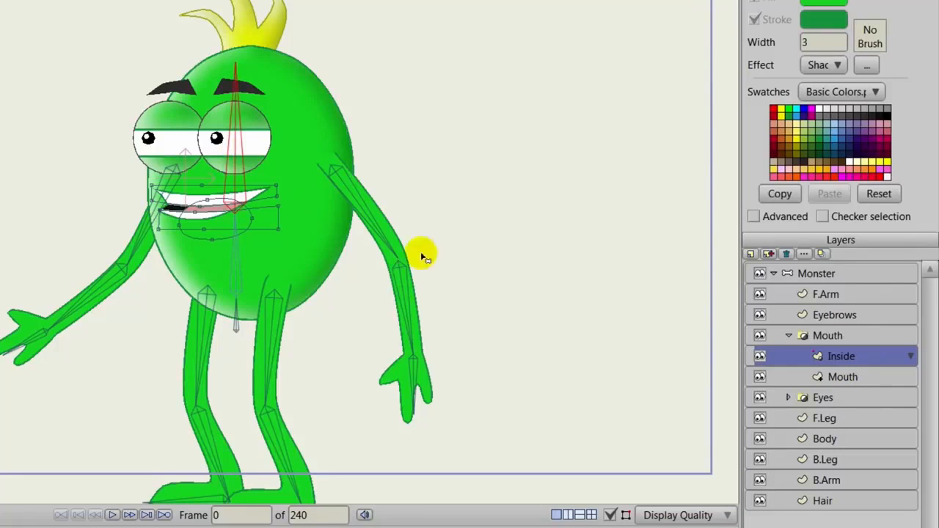
click(820, 375)
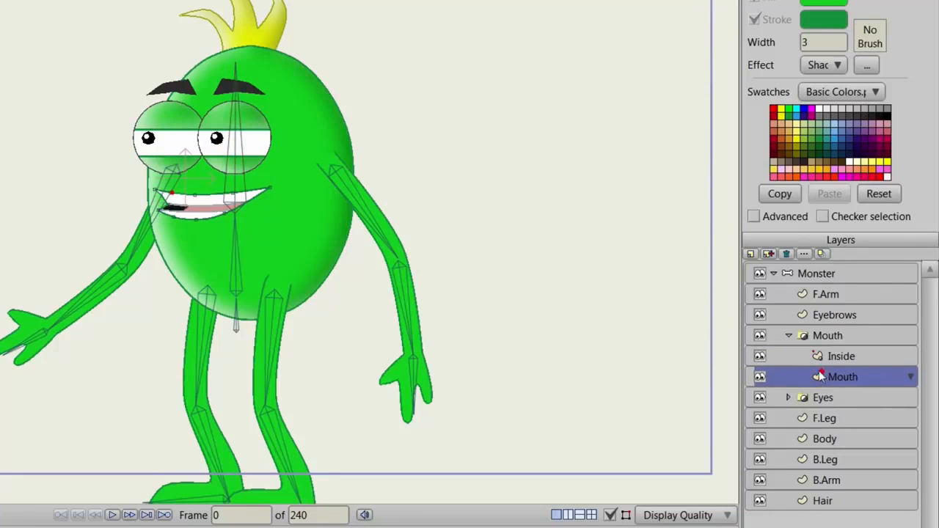
click(236, 160)
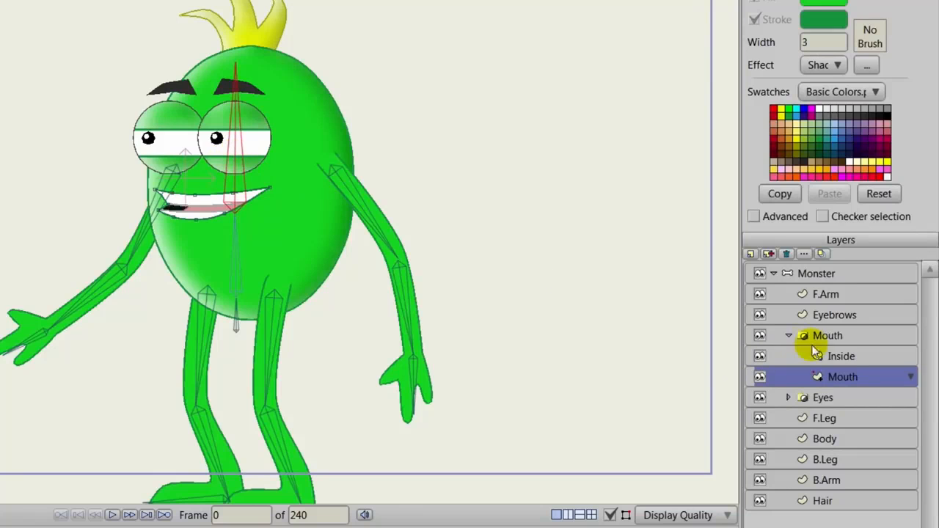
click(789, 337)
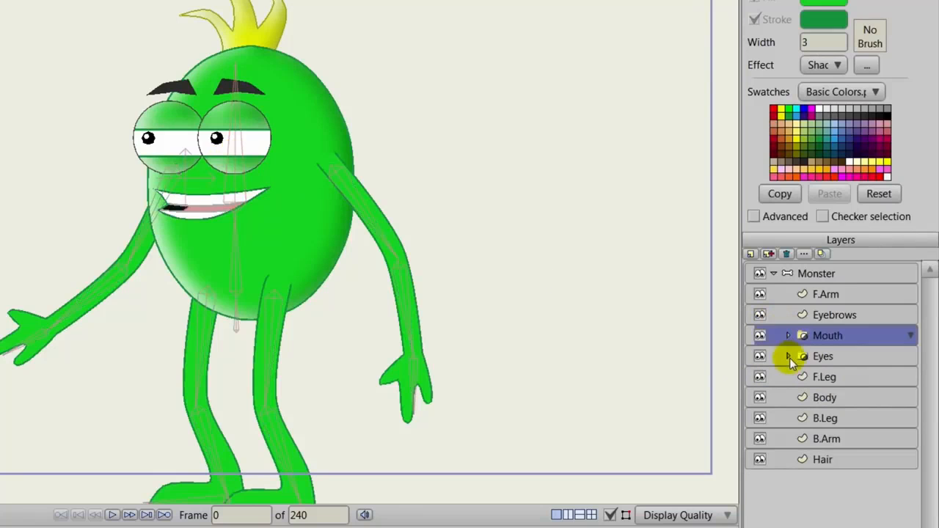
Step: Bind the Eyes, Pupils and Eyelids layers within the Eyes group to the upper spine bone
click(789, 358)
click(838, 418)
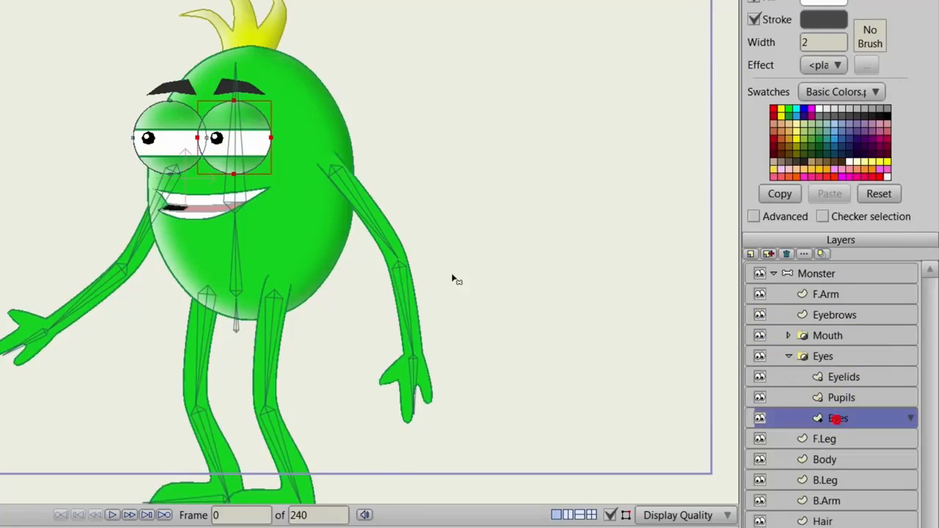
click(237, 189)
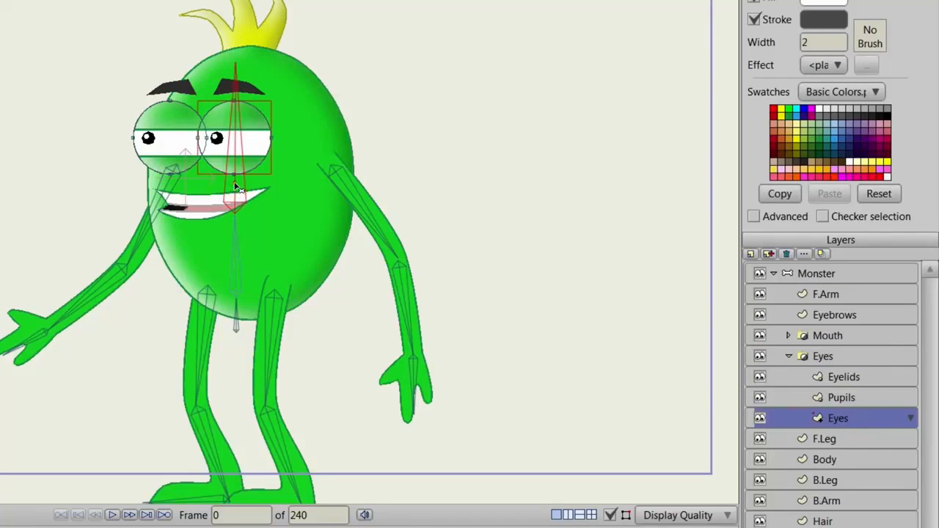
click(841, 397)
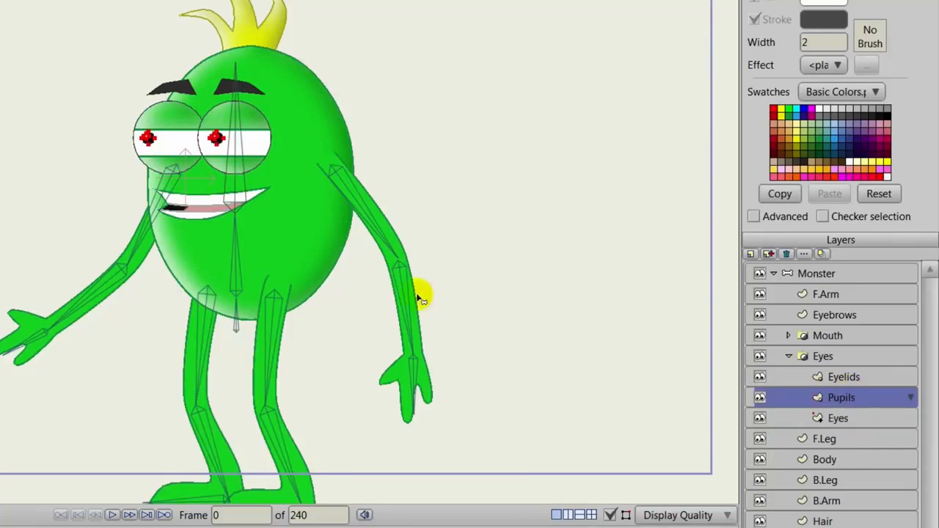
click(234, 176)
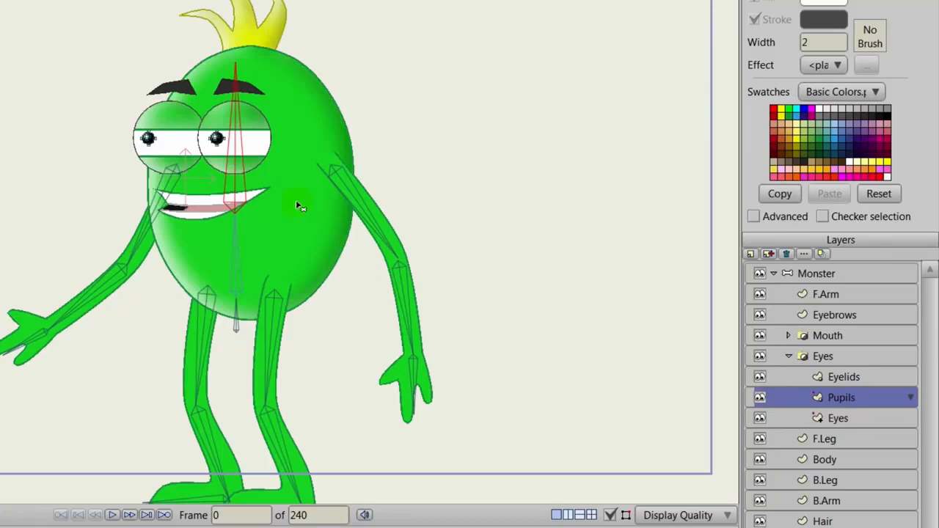
click(779, 376)
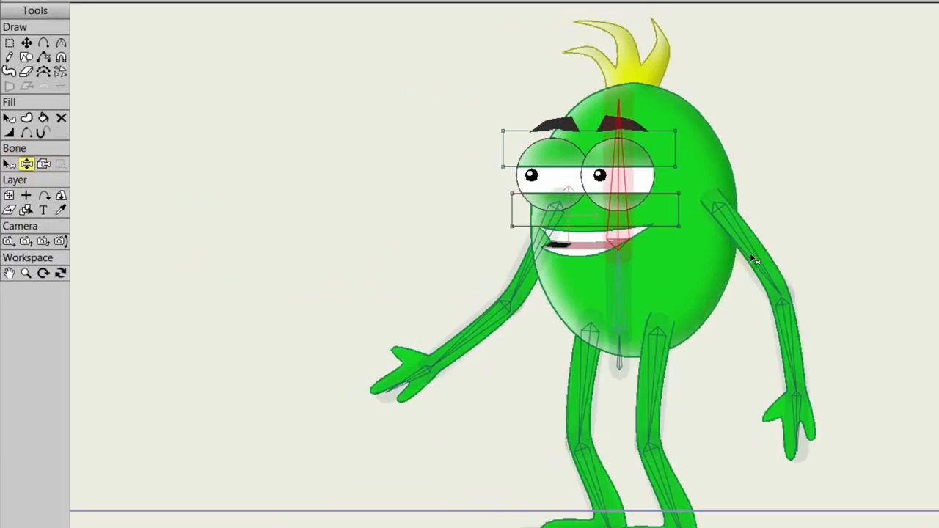
Step: Test the facial layer binding by swinging both upper arm bones with the Manipulate Bones tool
drag(752, 257, 781, 242)
mouse_move(540, 245)
mouse_down()
mouse_move(504, 247)
mouse_move(529, 262)
mouse_move(475, 235)
mouse_move(518, 280)
mouse_move(466, 315)
mouse_move(453, 264)
mouse_move(469, 262)
mouse_move(483, 244)
mouse_move(541, 272)
mouse_move(514, 262)
mouse_move(539, 275)
mouse_move(523, 300)
mouse_move(533, 297)
mouse_up()
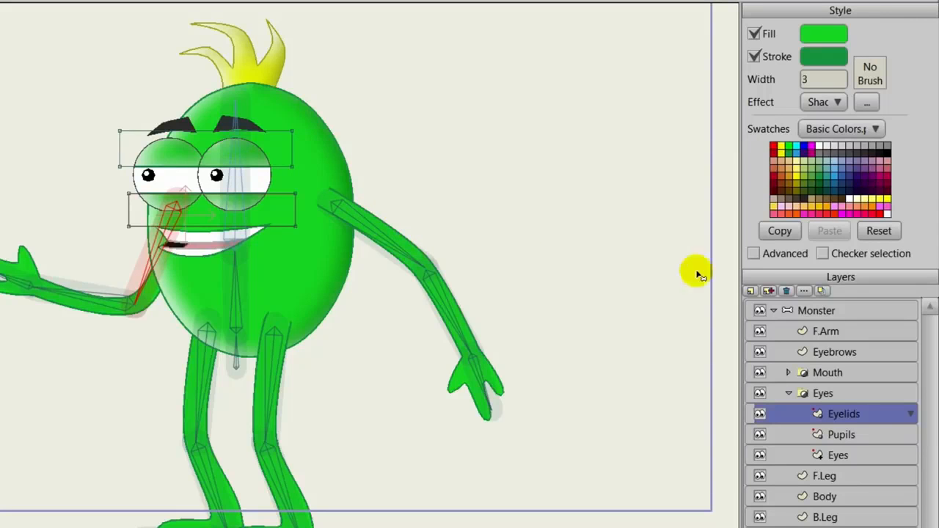
Step: Add a bone along each eyebrow from its outer to its inner end, both parented to the upper spine bone in the Monster layer
click(811, 312)
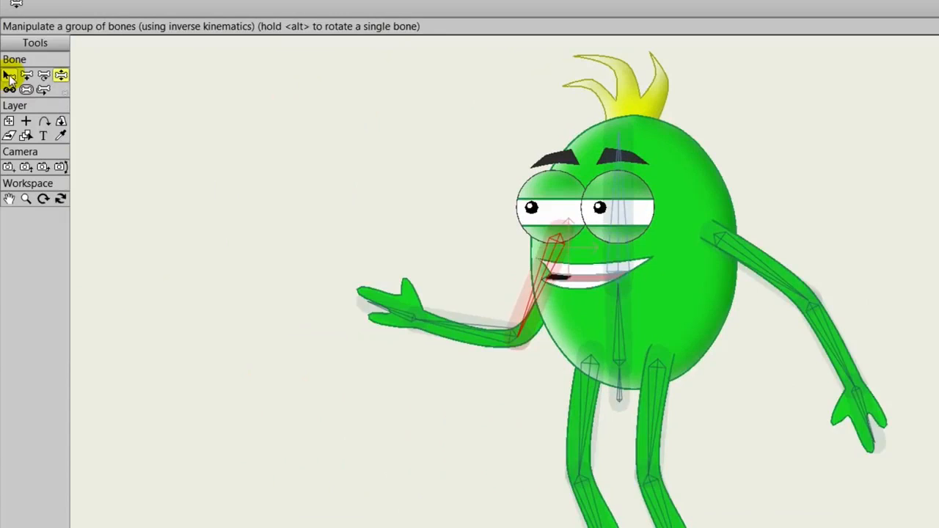
click(9, 75)
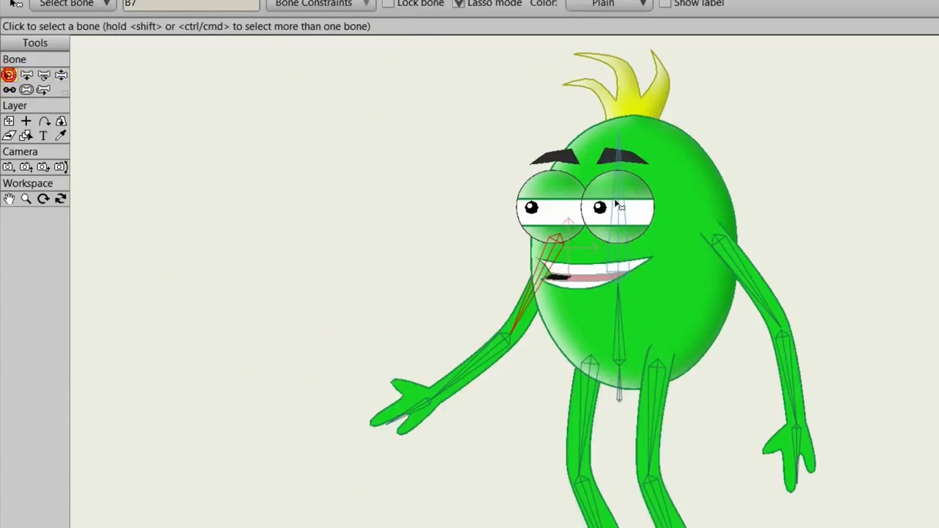
click(620, 182)
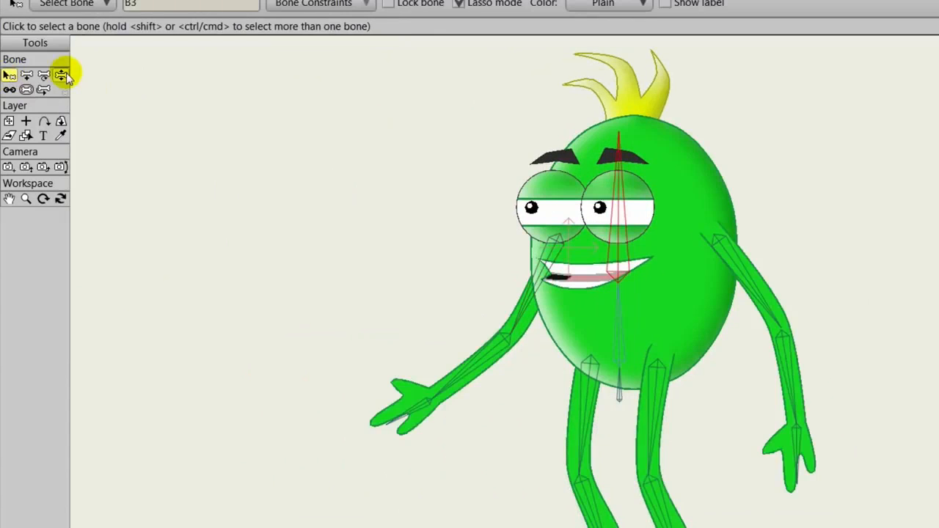
click(30, 77)
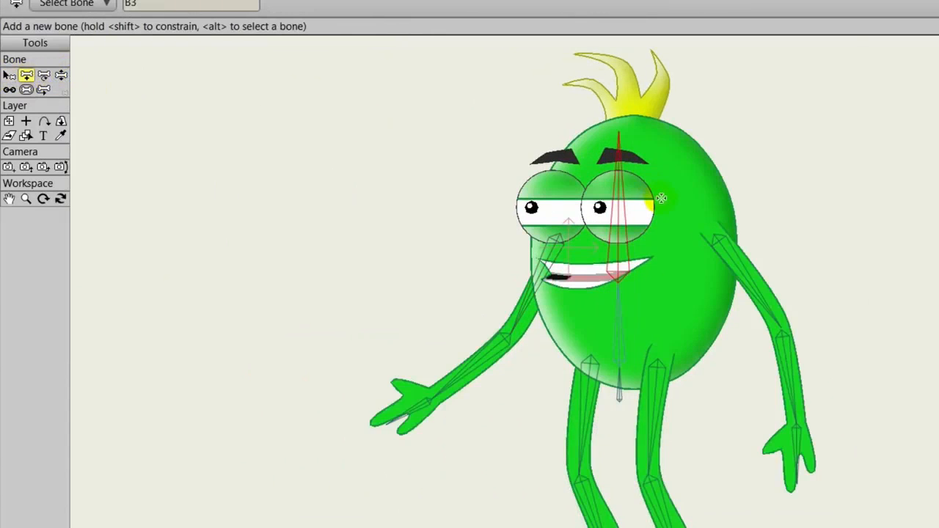
scroll(662, 198, up, 3)
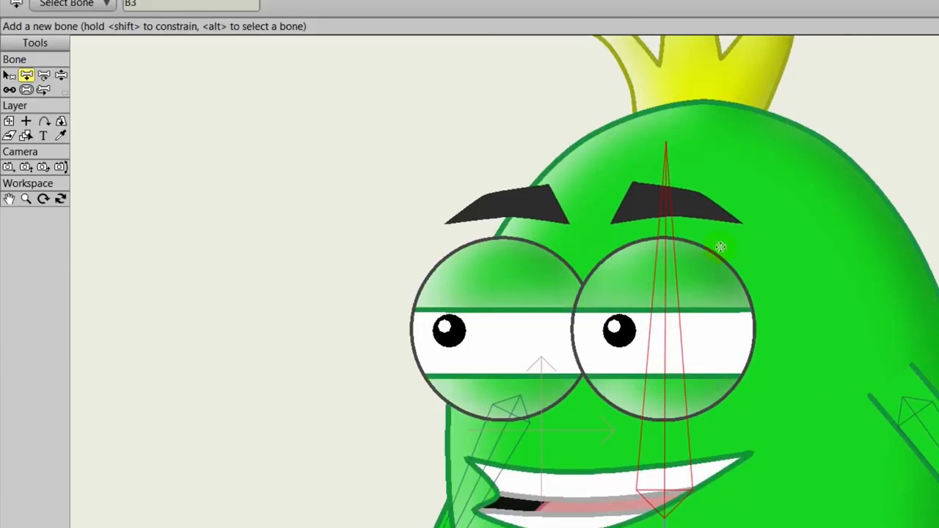
drag(741, 222, 629, 198)
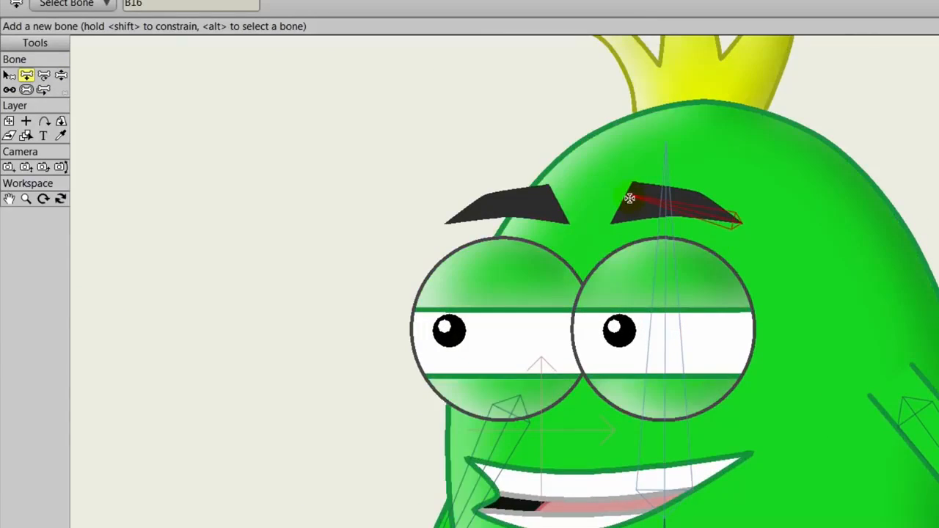
click(664, 265)
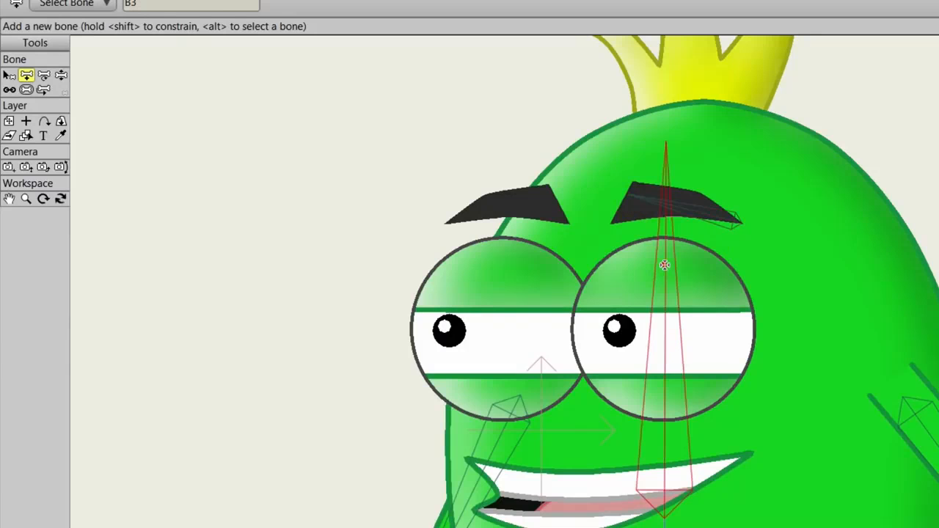
drag(444, 222, 557, 196)
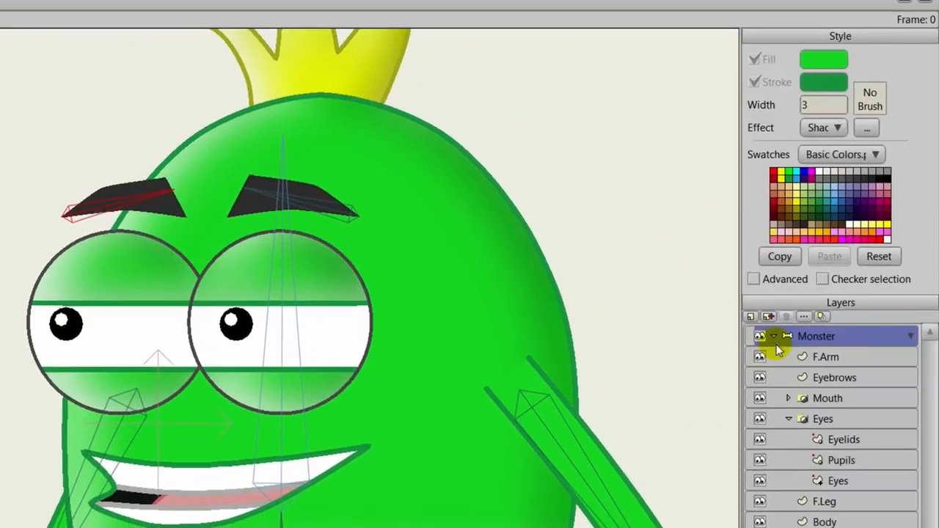
Step: Bind the left eyebrow's points in the Eyebrows layer to the left eyebrow bone
click(824, 379)
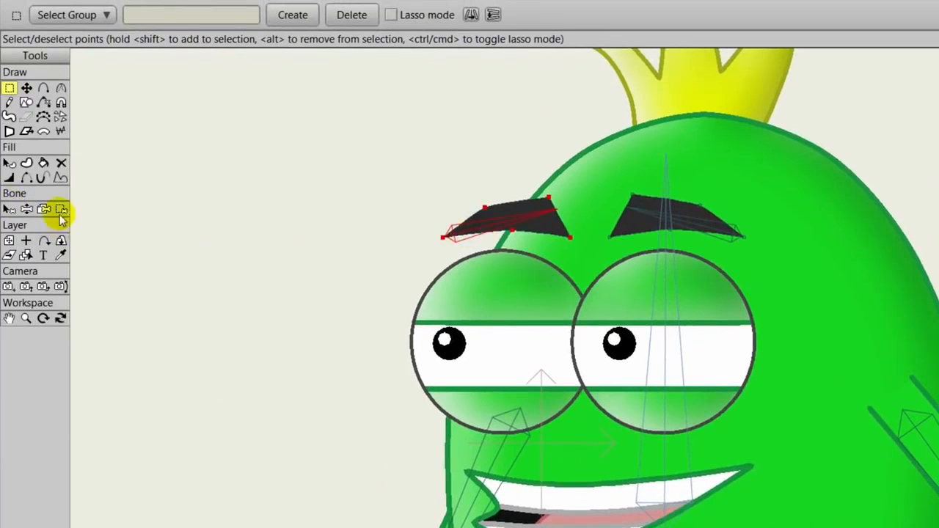
click(9, 210)
click(61, 209)
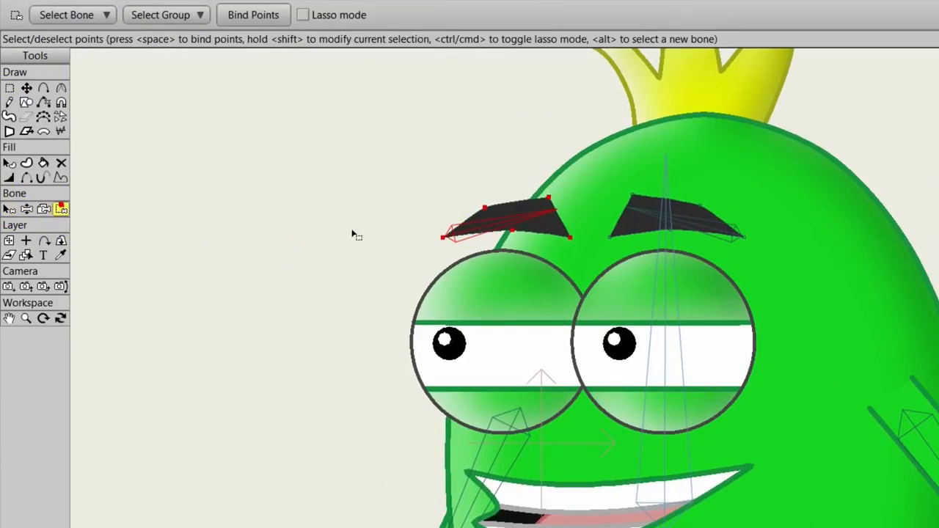
drag(410, 189, 589, 265)
click(242, 17)
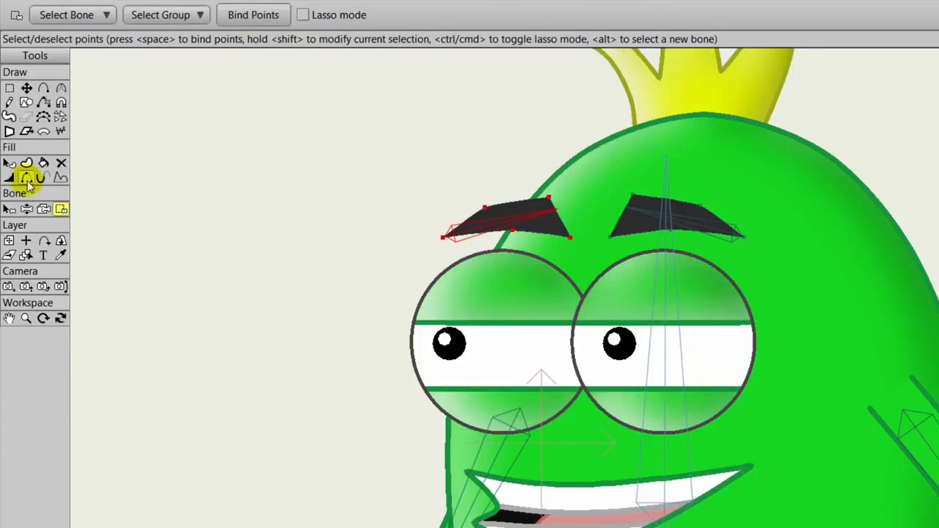
Step: Bind the right eyebrow's points to the right eyebrow bone
click(9, 209)
click(707, 236)
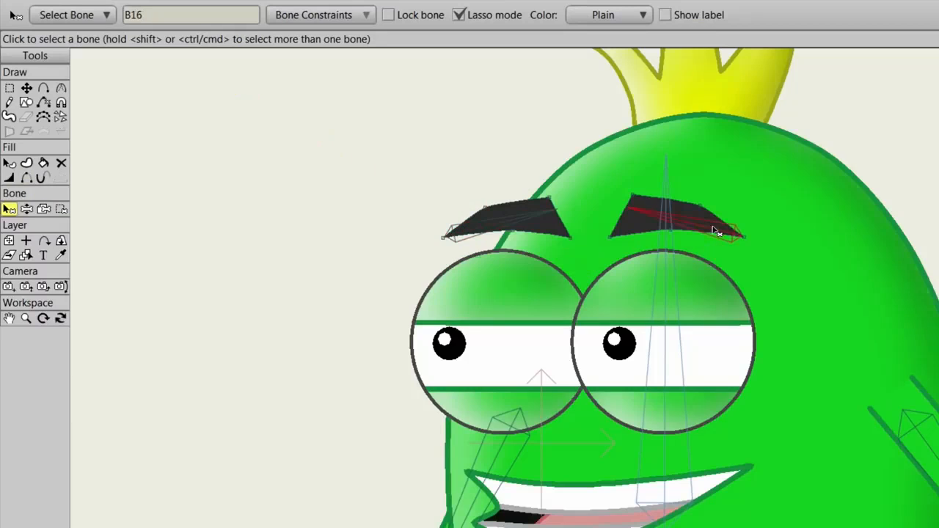
click(61, 210)
drag(782, 177, 595, 272)
click(252, 16)
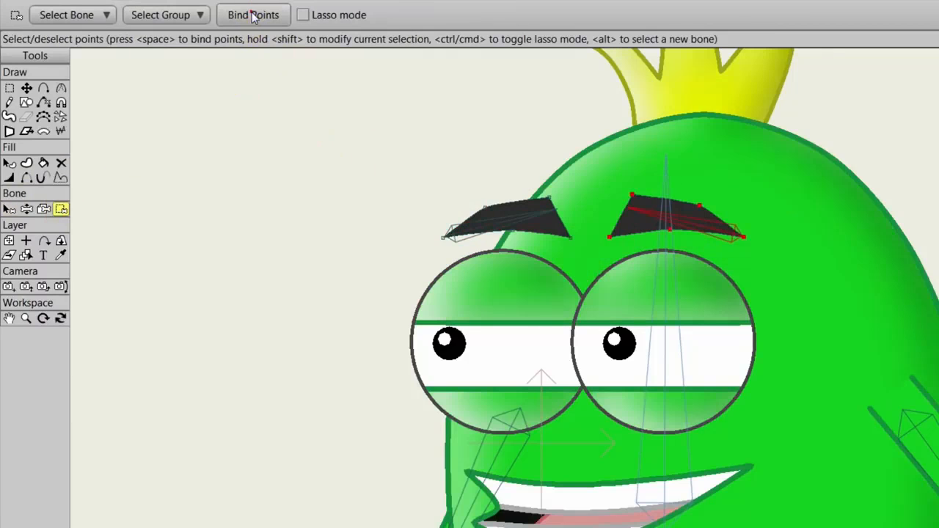
Step: Test the eyebrow binding by rotating both eyebrow bones with the Manipulate Bones tool
click(26, 209)
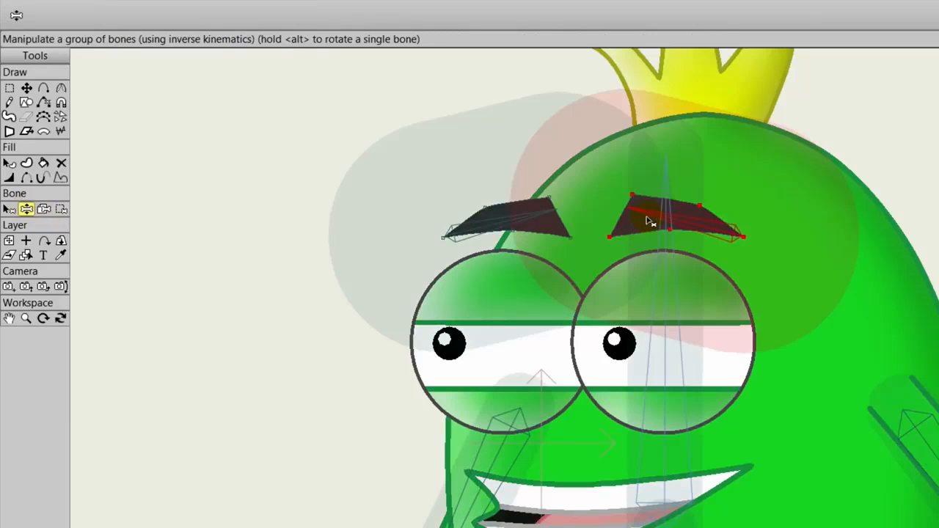
mouse_move(647, 209)
mouse_down()
mouse_move(650, 188)
mouse_move(640, 207)
mouse_up()
click(8, 211)
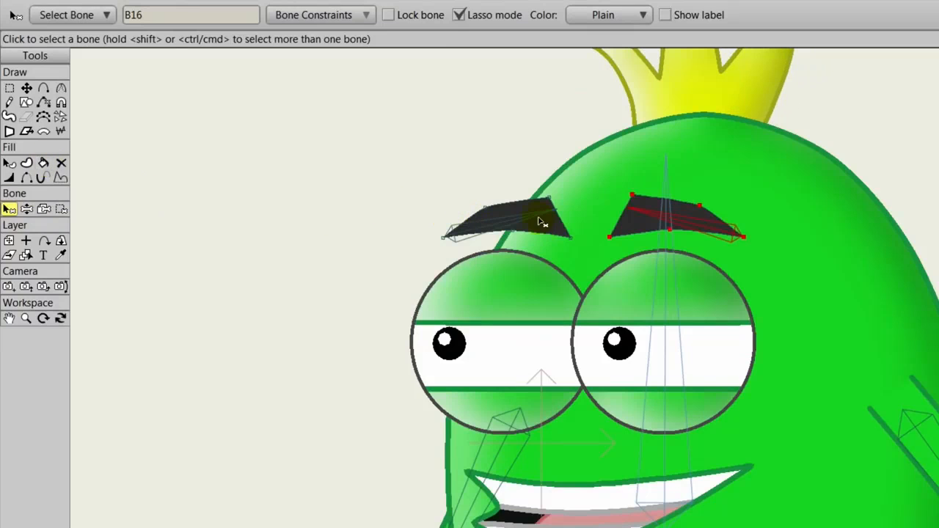
click(27, 209)
drag(538, 218, 589, 226)
drag(640, 211, 629, 213)
mouse_move(548, 212)
mouse_down()
mouse_move(541, 210)
mouse_move(550, 232)
mouse_move(549, 210)
mouse_up()
Step: Add a short horizontal bone outside the body beside the left eye, parented to the upper spine bone in the Monster layer
click(9, 209)
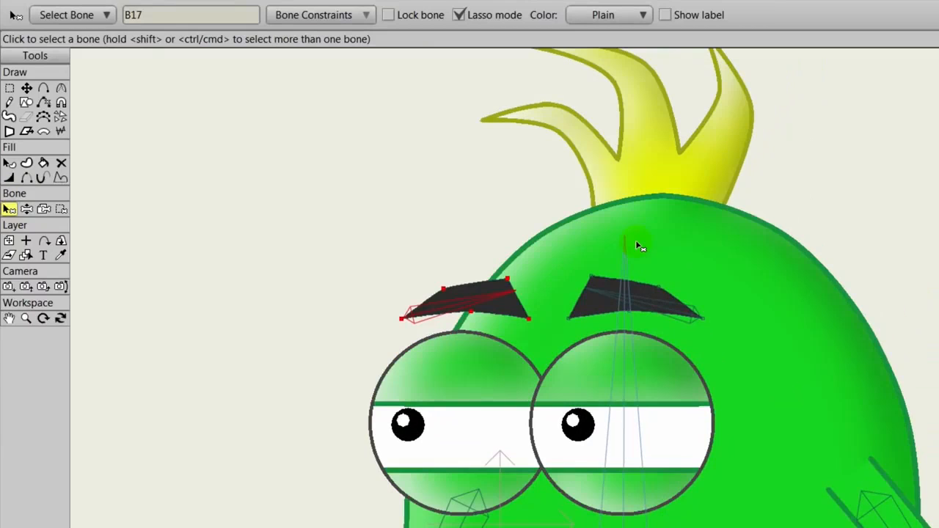
click(636, 246)
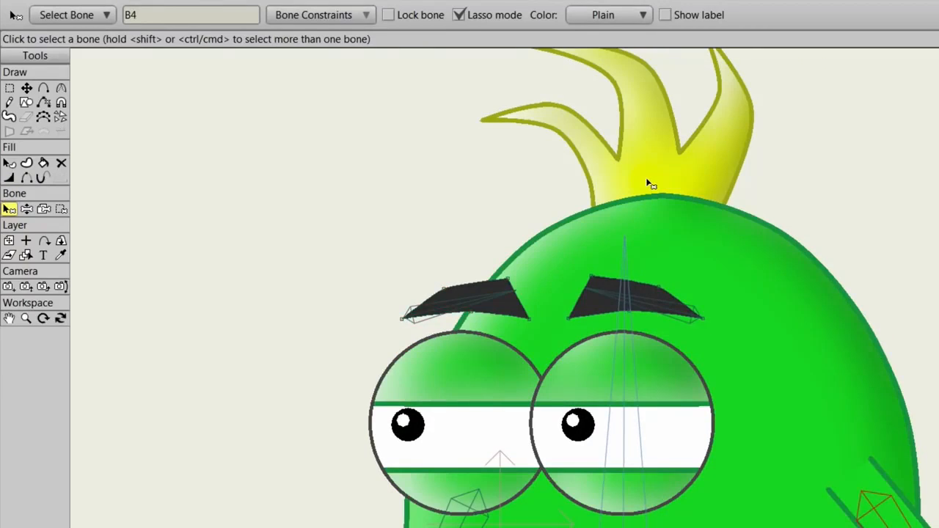
drag(715, 476, 728, 330)
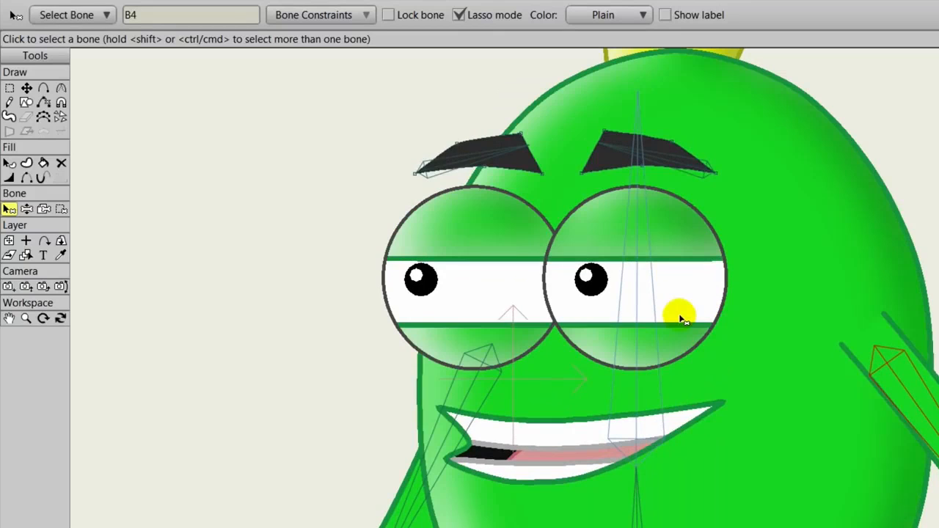
click(639, 313)
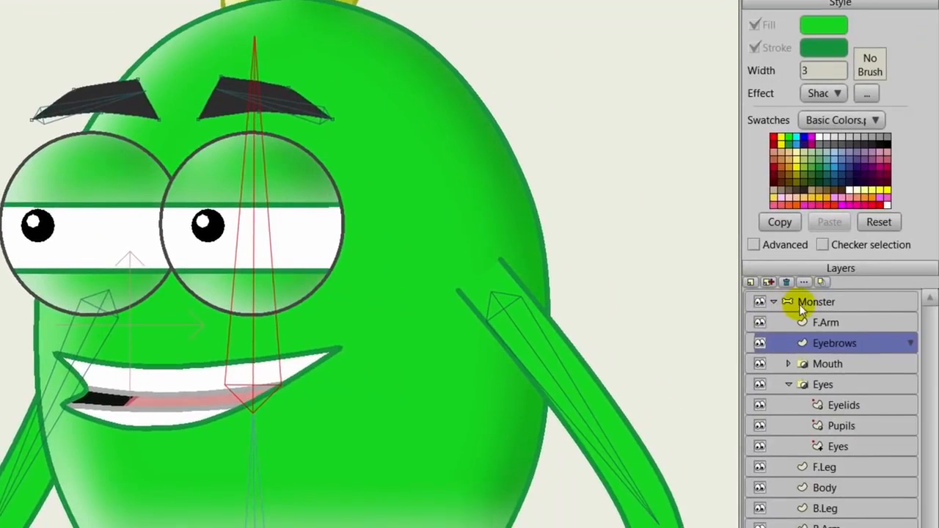
click(803, 303)
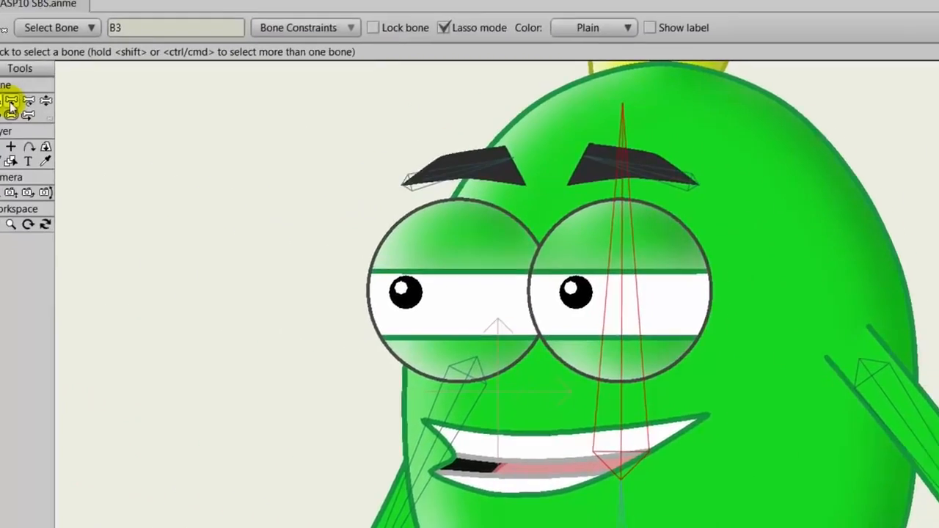
click(25, 104)
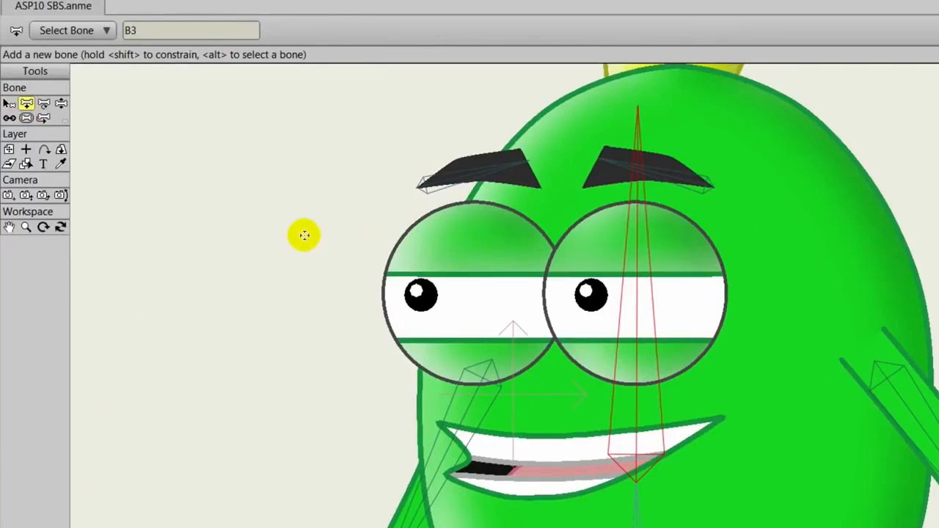
drag(301, 235, 382, 235)
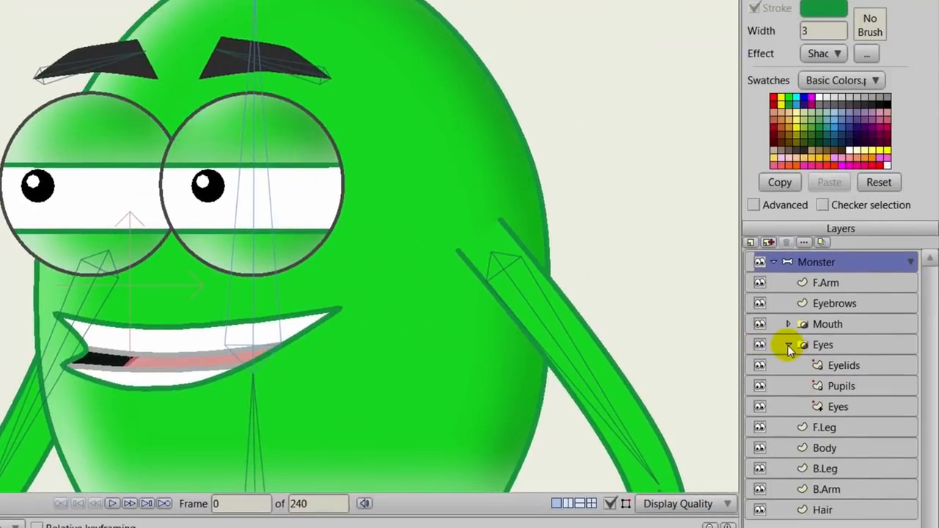
Step: Select the Pupils layer inside the Eyes group and clear its layer binding to the upper spine bone
click(790, 344)
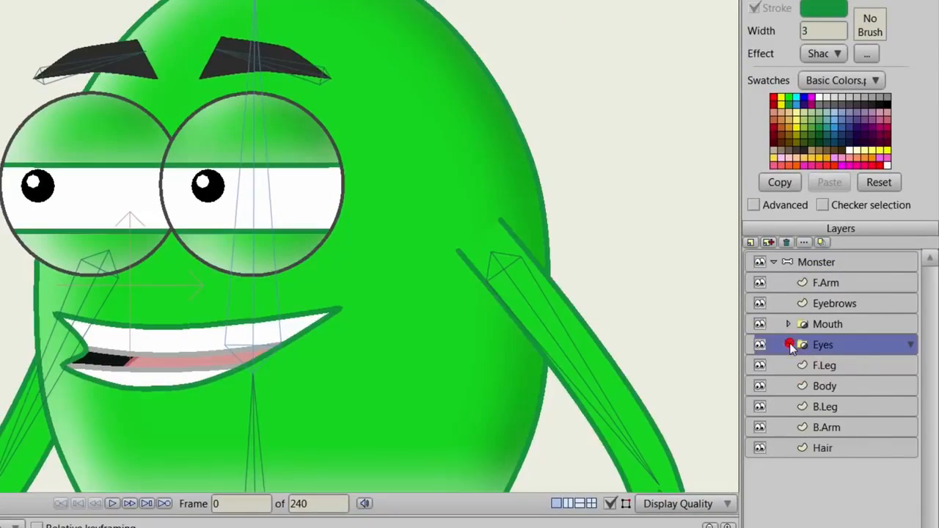
click(789, 344)
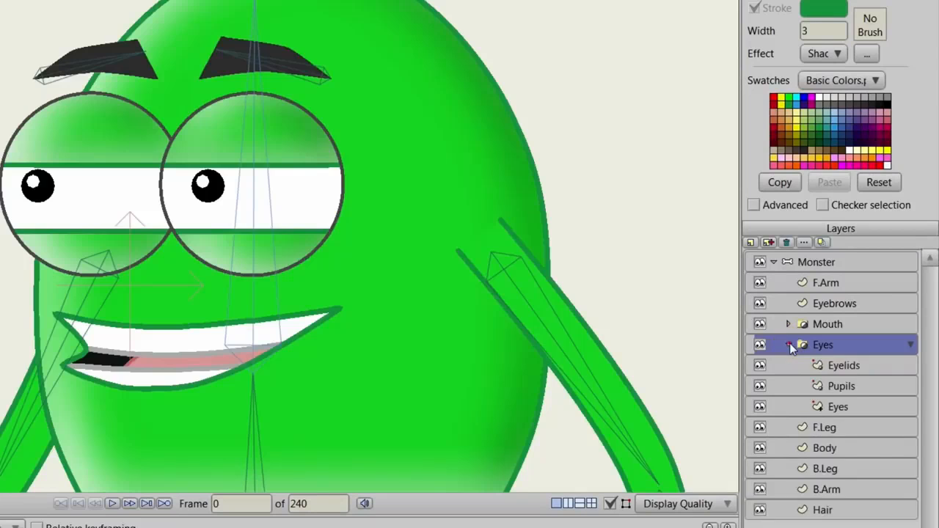
click(845, 388)
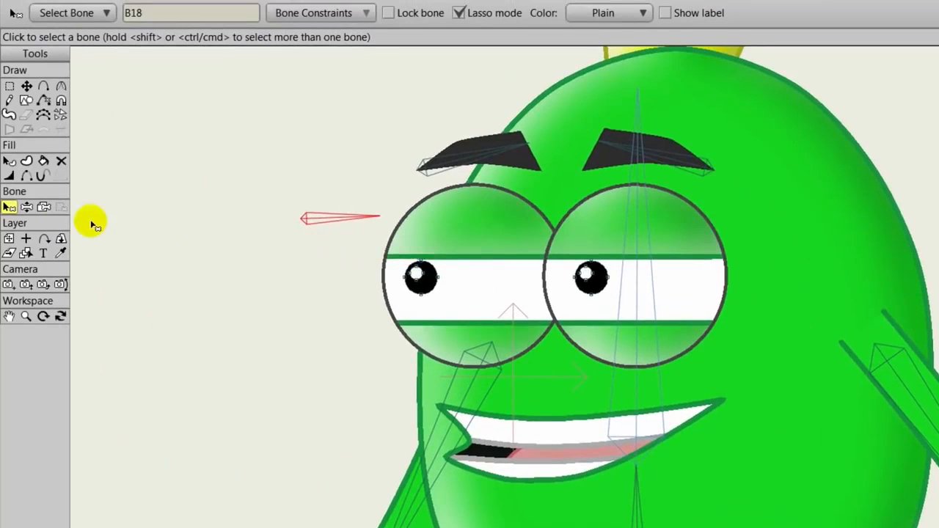
click(332, 220)
key(Up)
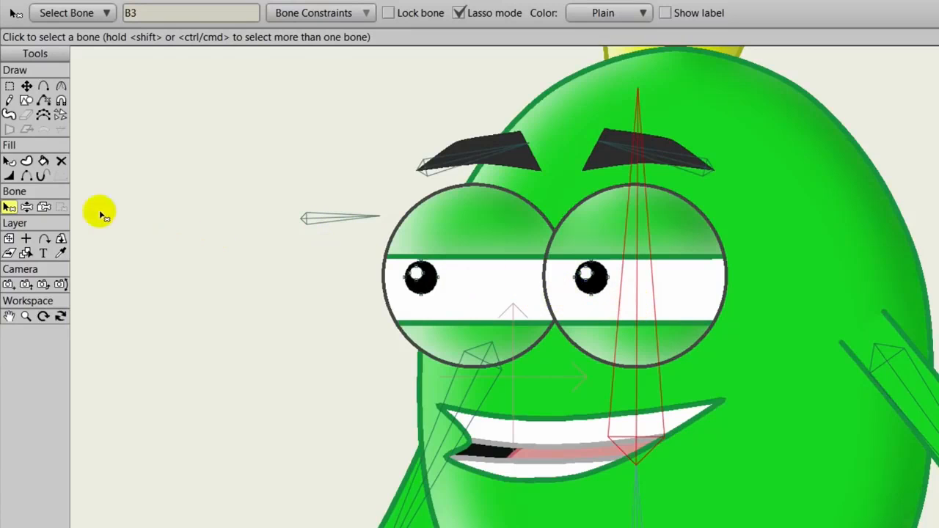
click(43, 207)
click(294, 291)
click(294, 292)
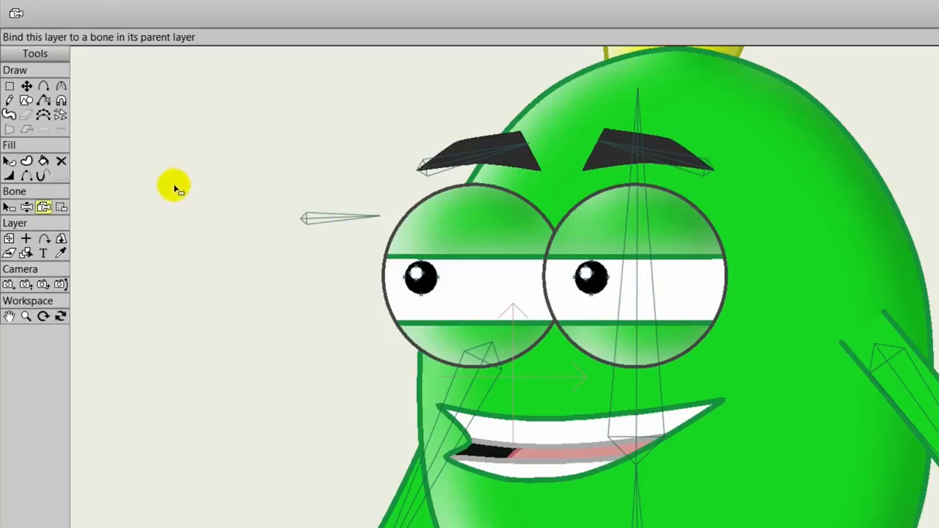
Step: Bind all points of both pupils to the short horizontal bone beside the left eye
click(8, 207)
click(310, 216)
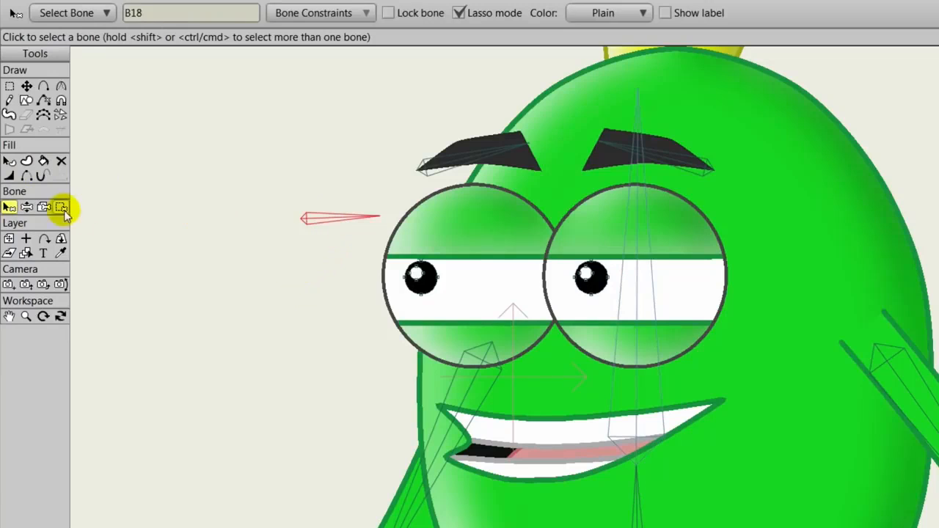
click(61, 206)
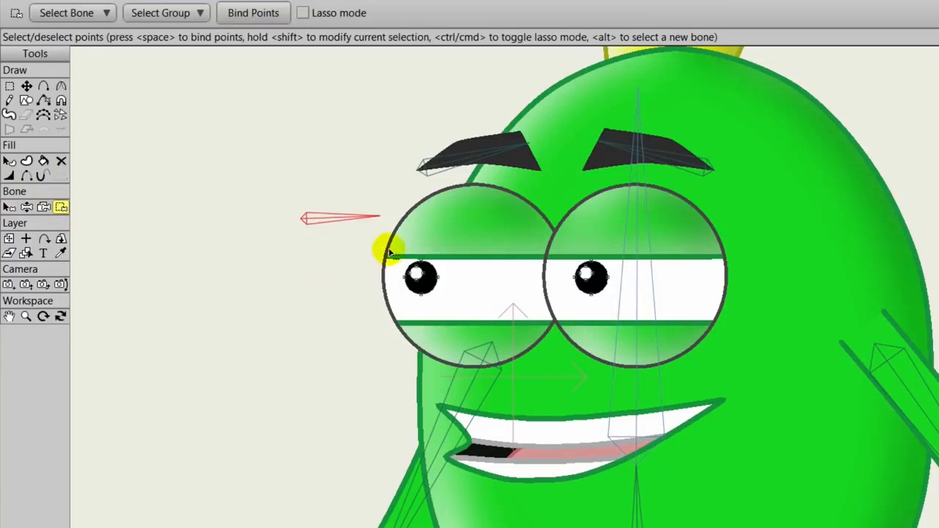
mouse_move(373, 244)
mouse_down()
mouse_move(378, 257)
mouse_move(640, 317)
mouse_move(625, 311)
mouse_up()
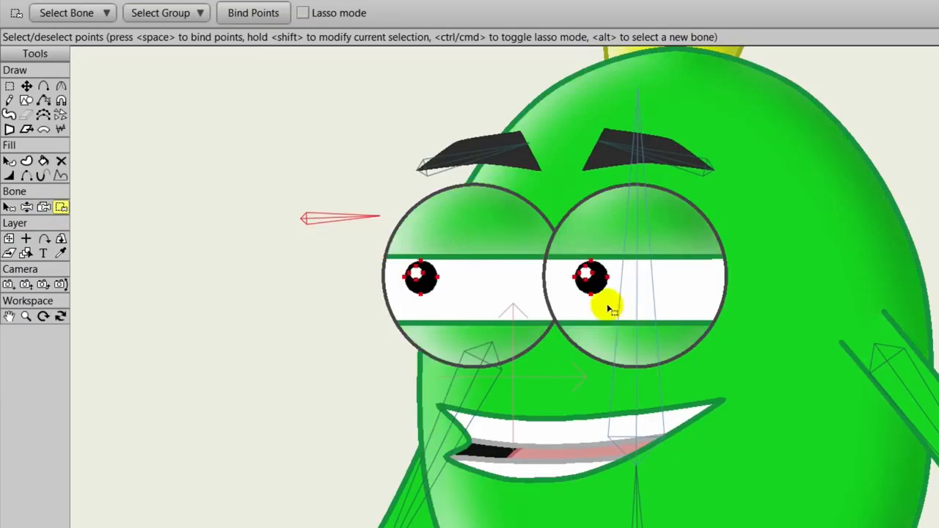
click(255, 15)
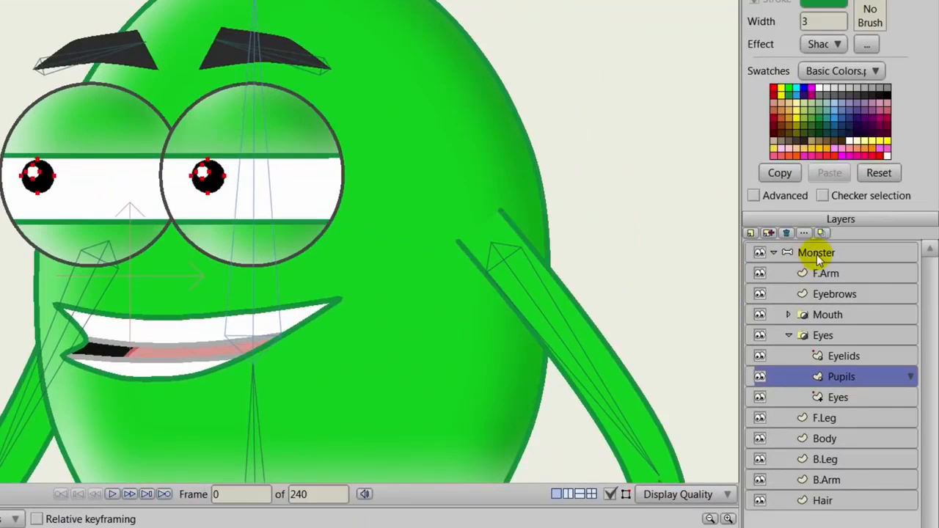
Step: Test the pupil binding on frame 1 of the Monster layer by moving the horizontal eye bone with the Transform Bone tool
click(816, 254)
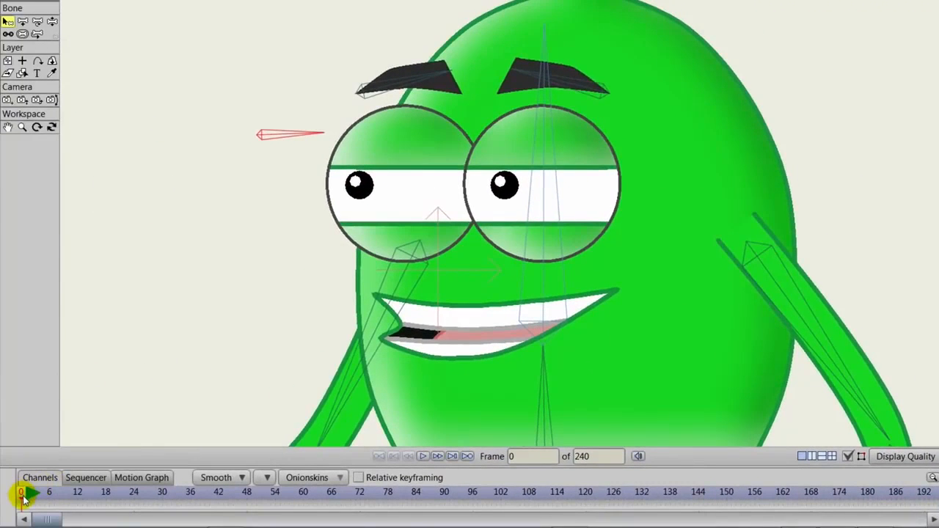
click(26, 493)
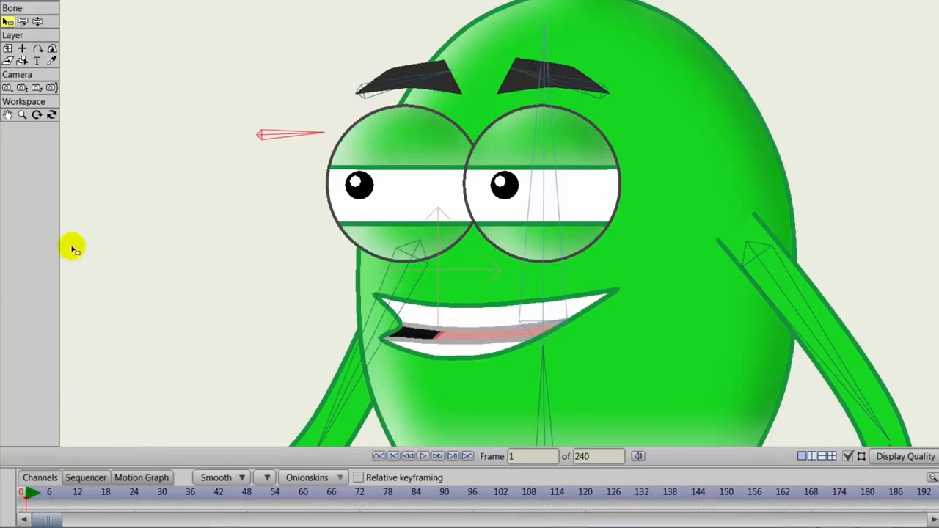
click(23, 21)
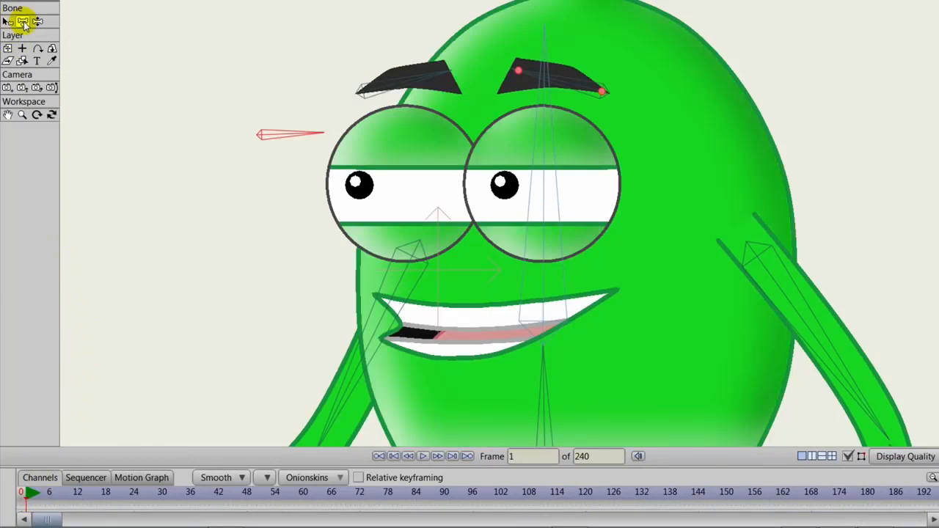
click(257, 135)
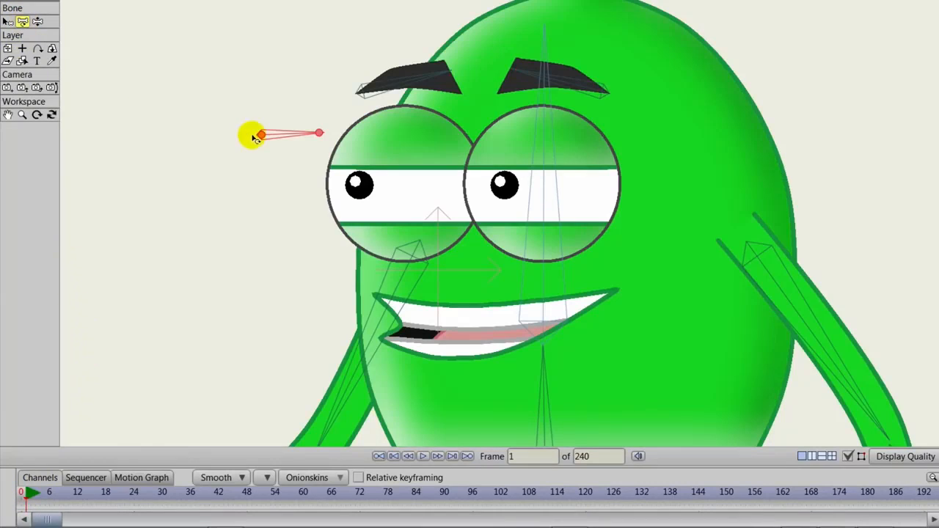
mouse_move(264, 137)
mouse_down()
mouse_move(266, 128)
mouse_move(324, 171)
mouse_move(336, 134)
mouse_move(286, 113)
mouse_move(256, 176)
mouse_move(244, 143)
mouse_move(257, 127)
mouse_move(272, 149)
mouse_move(266, 137)
mouse_up()
click(139, 439)
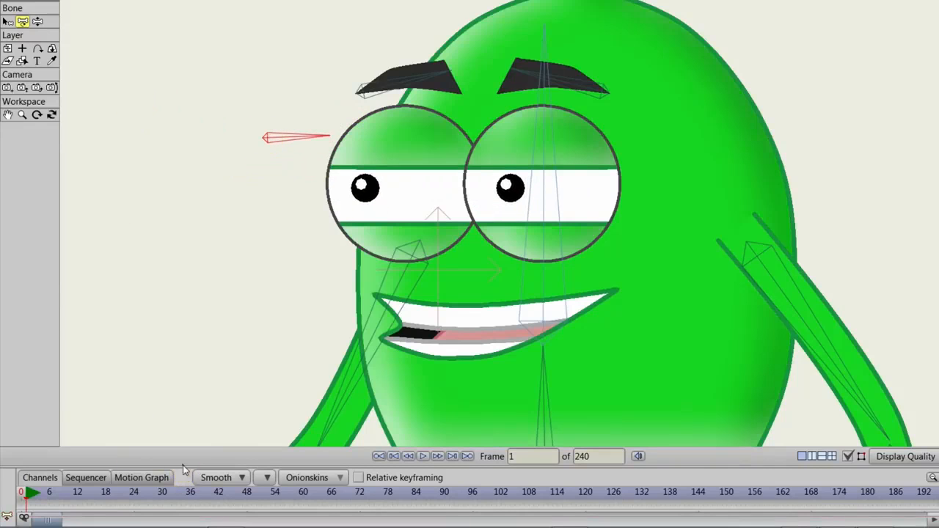
Step: Return to frame 0 and delete the test keyframes on frame 1 from the enlarged timeline
click(25, 497)
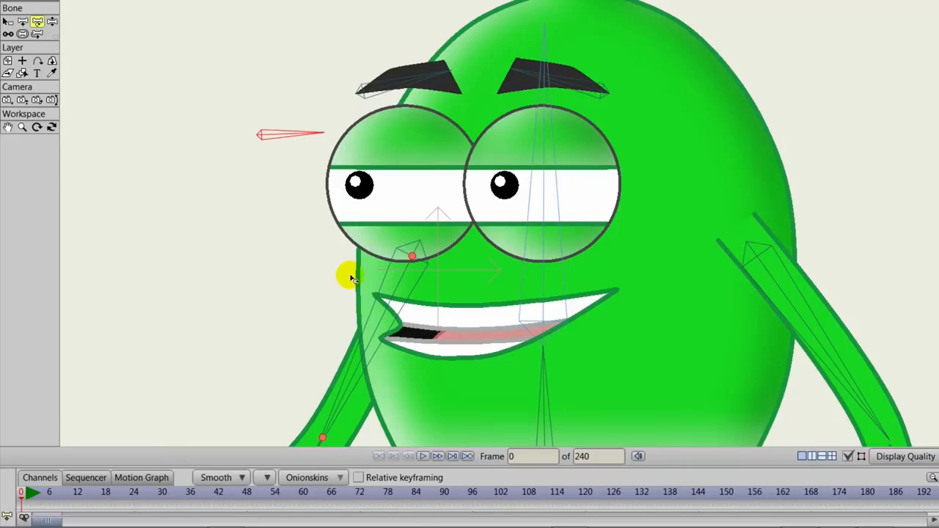
click(330, 274)
drag(183, 465, 179, 380)
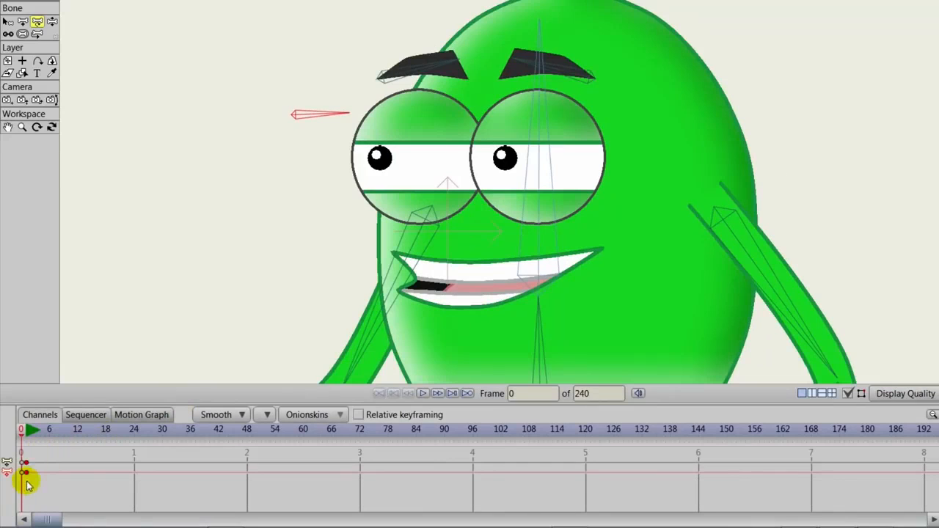
click(29, 477)
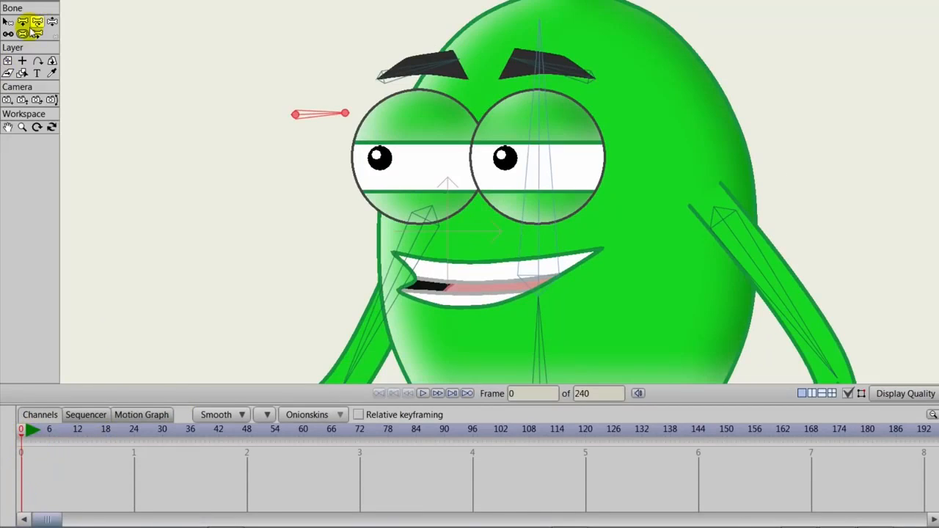
Step: Test both arms on frame 0 by swinging their bones with the Manipulate Bones tool, and reset the pose
click(51, 21)
drag(756, 258, 599, 272)
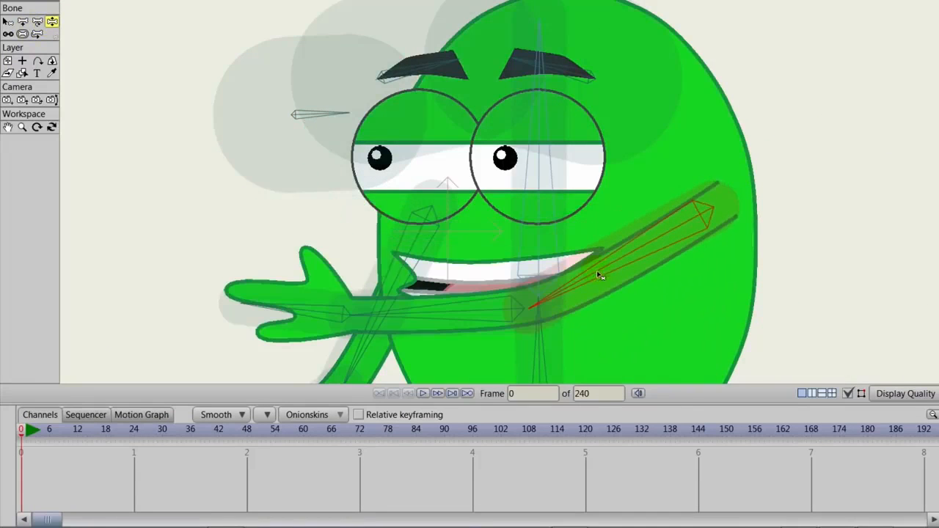
drag(366, 358, 312, 170)
drag(183, 125, 109, 155)
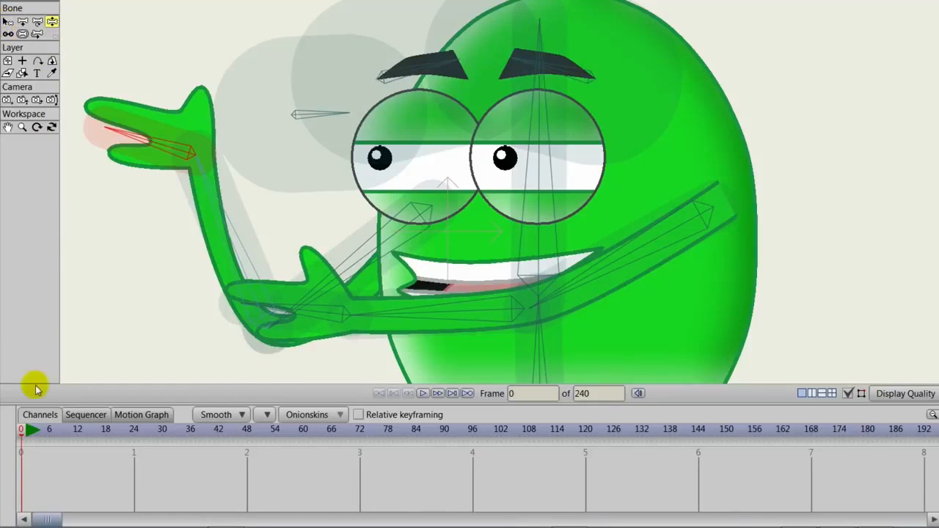
click(22, 437)
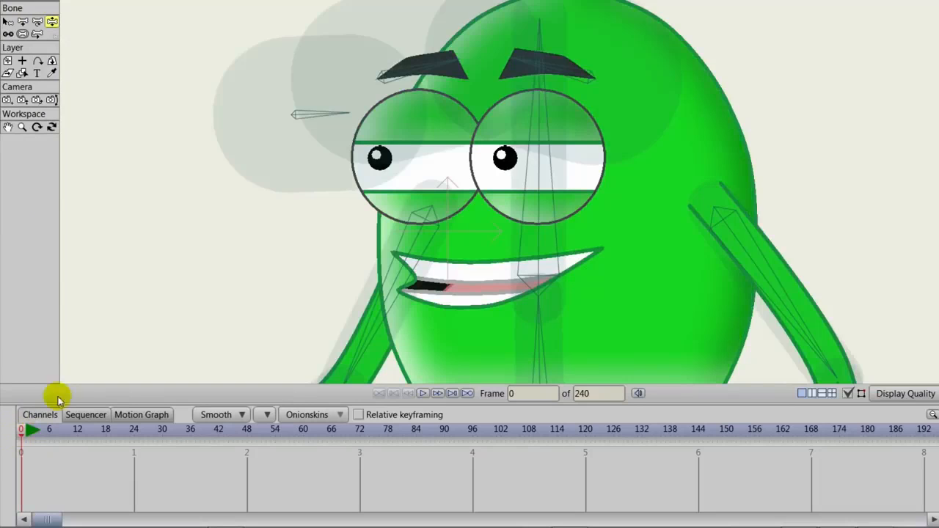
Step: Bend the front forearm across the lower body with the Manipulate Bones tool and examine the wrist deformation and its hand and forearm bones
scroll(169, 284, down, 4)
drag(239, 299, 222, 274)
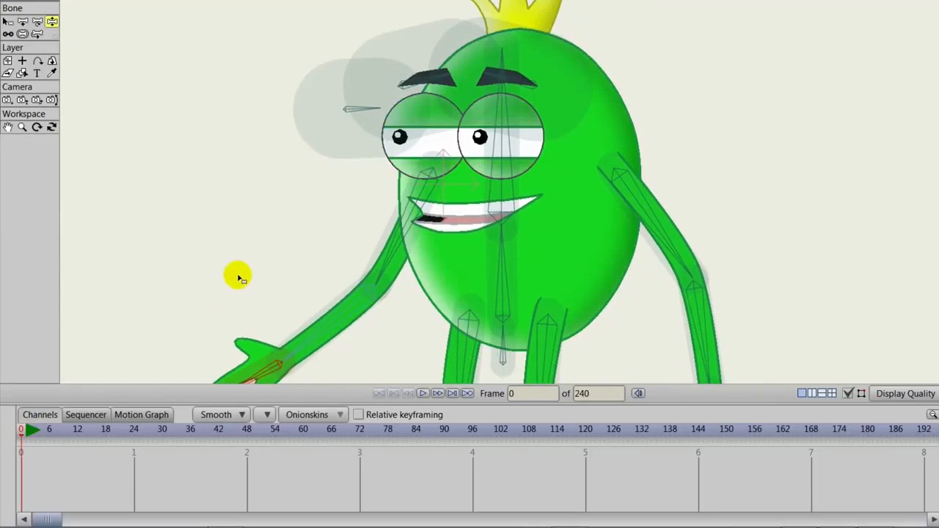
drag(357, 279, 383, 197)
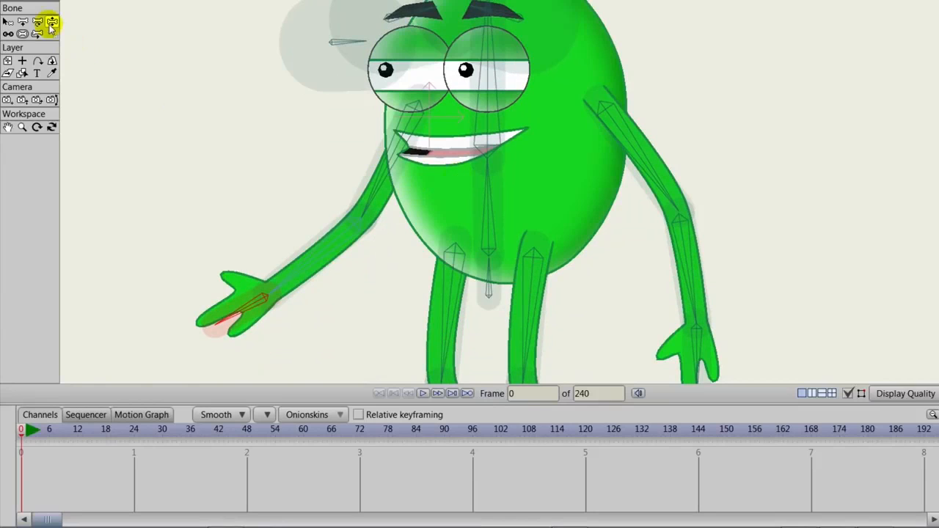
mouse_move(690, 271)
mouse_down()
mouse_move(597, 294)
mouse_move(532, 216)
mouse_up()
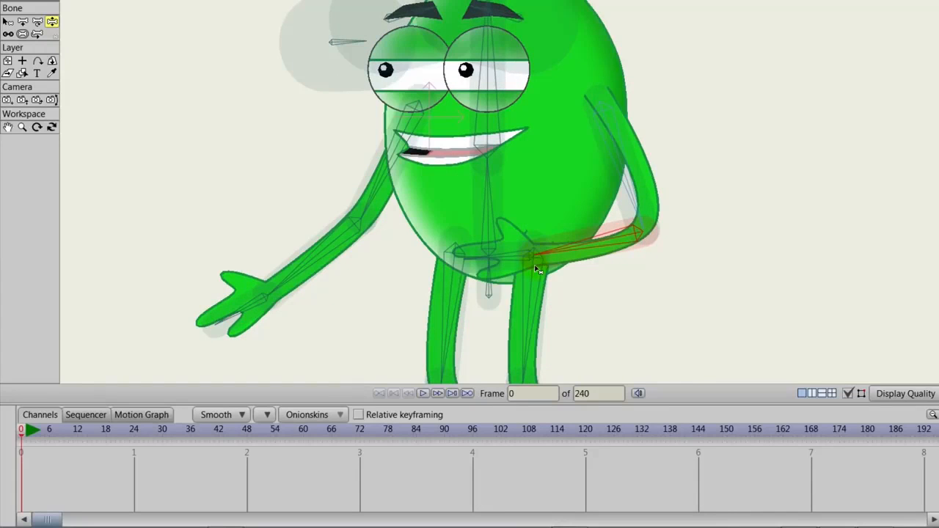
scroll(541, 262, up, 2)
scroll(566, 280, up, 2)
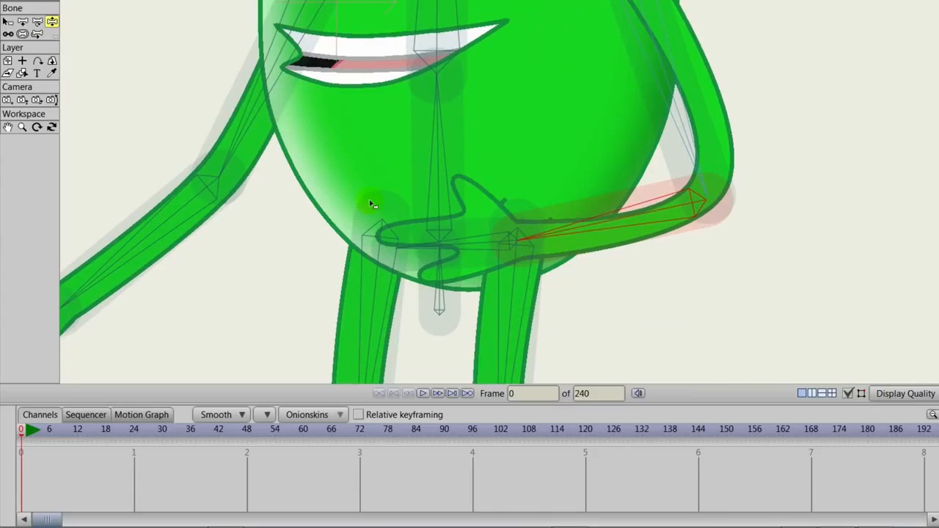
click(485, 244)
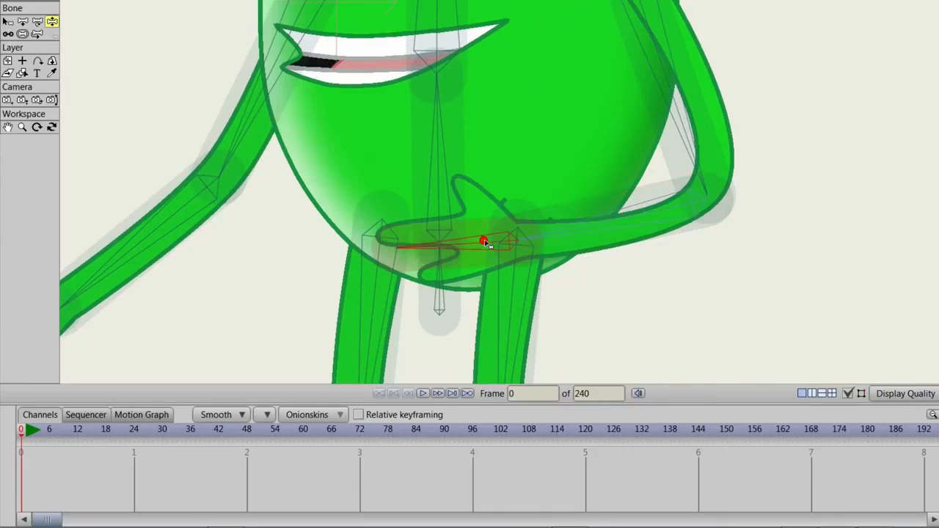
click(576, 230)
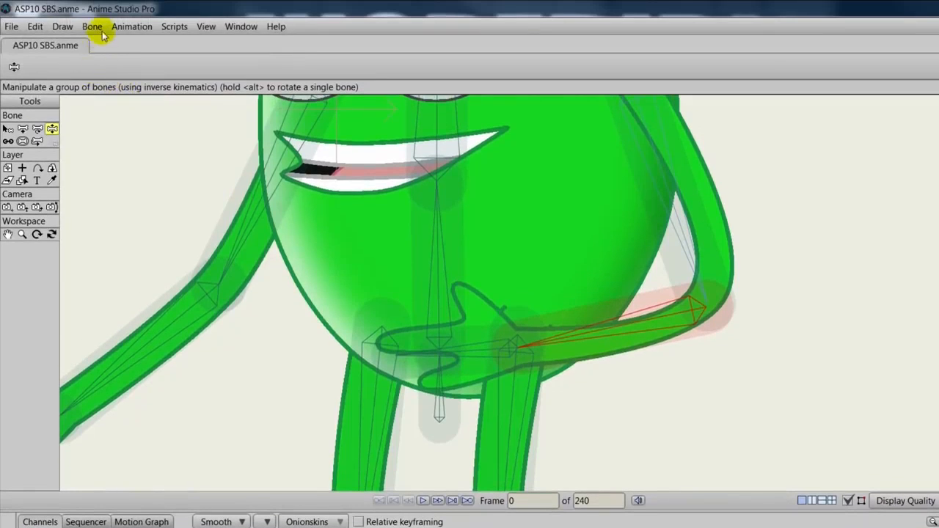
Step: Hide the selected front forearm bone and bring it back by showing all bones
click(98, 28)
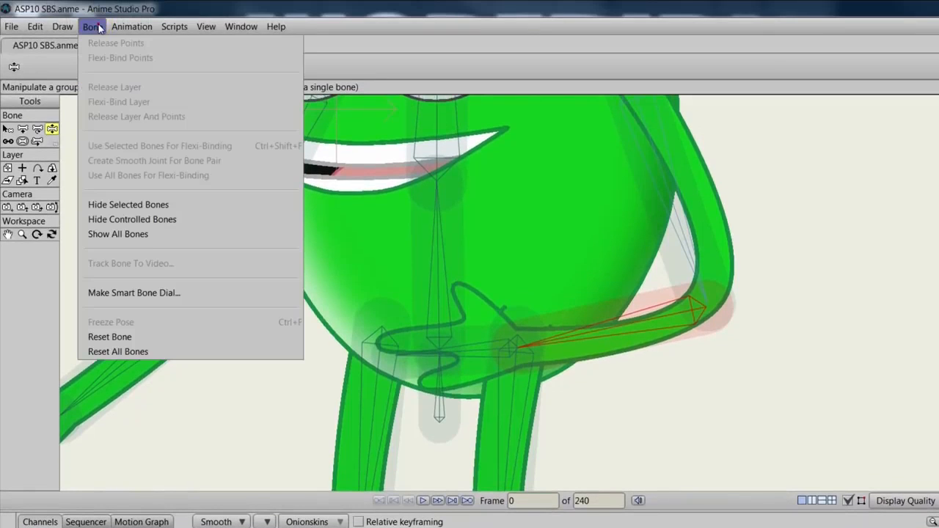
click(128, 211)
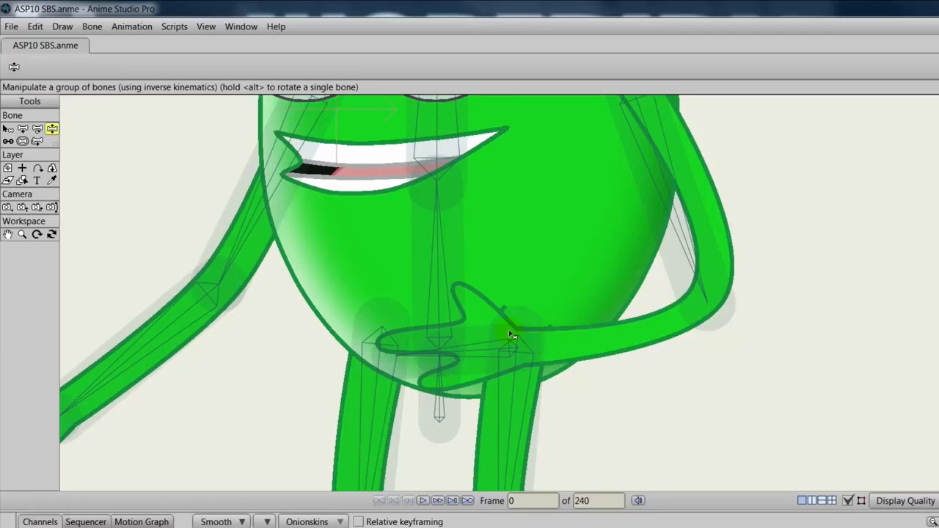
click(91, 27)
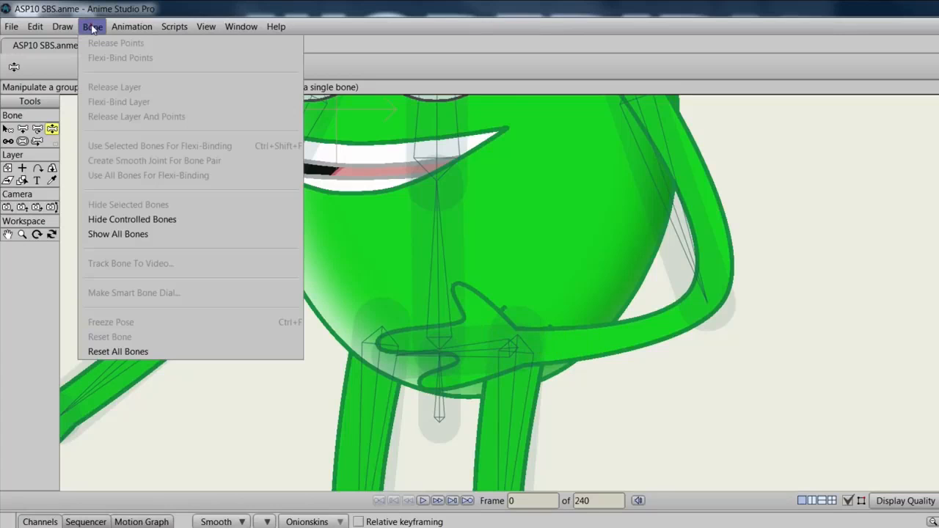
click(135, 235)
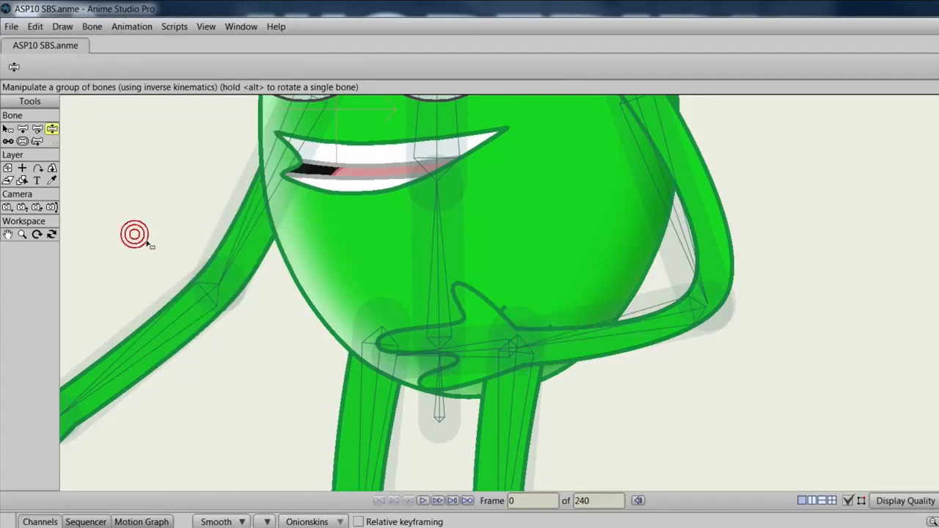
scroll(532, 353, down, 5)
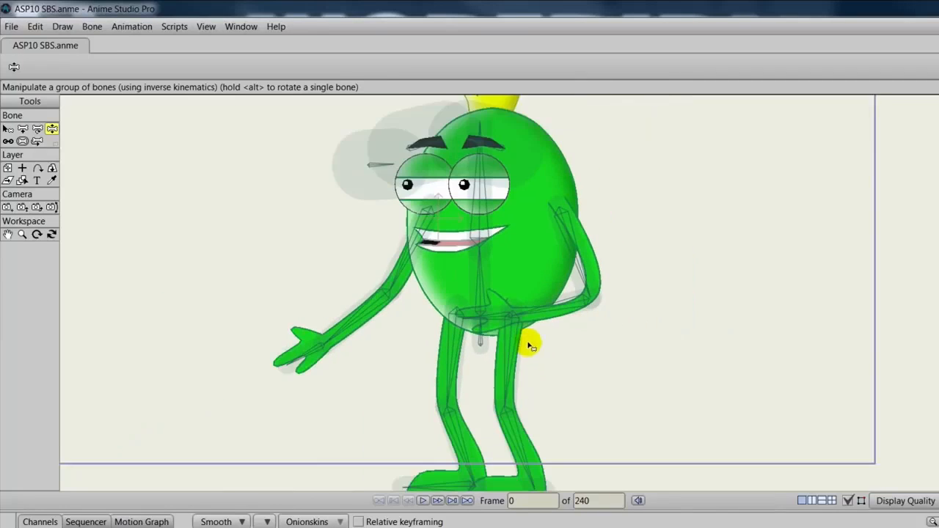
scroll(539, 363, down, 2)
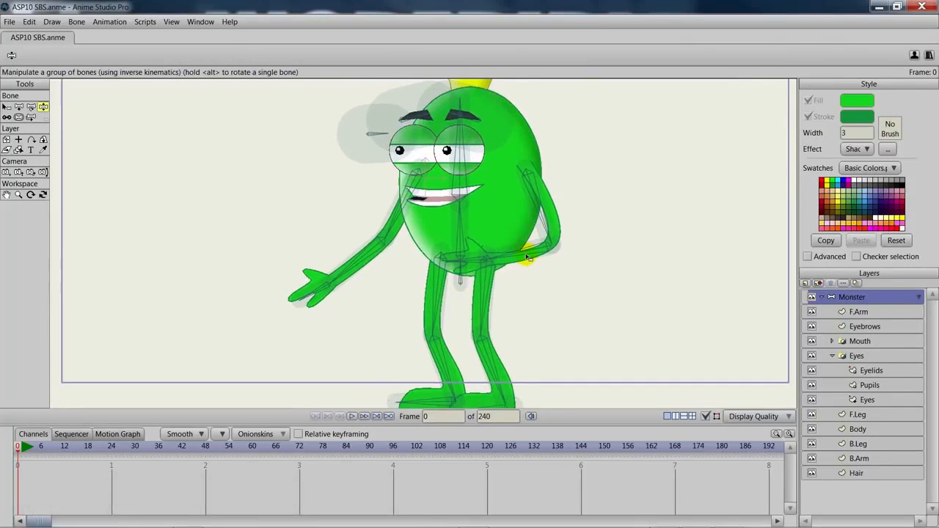
Step: Test the back arm's rig by bending its bones up, down and outward with Manipulate Bones, and reset the pose
drag(397, 220, 362, 217)
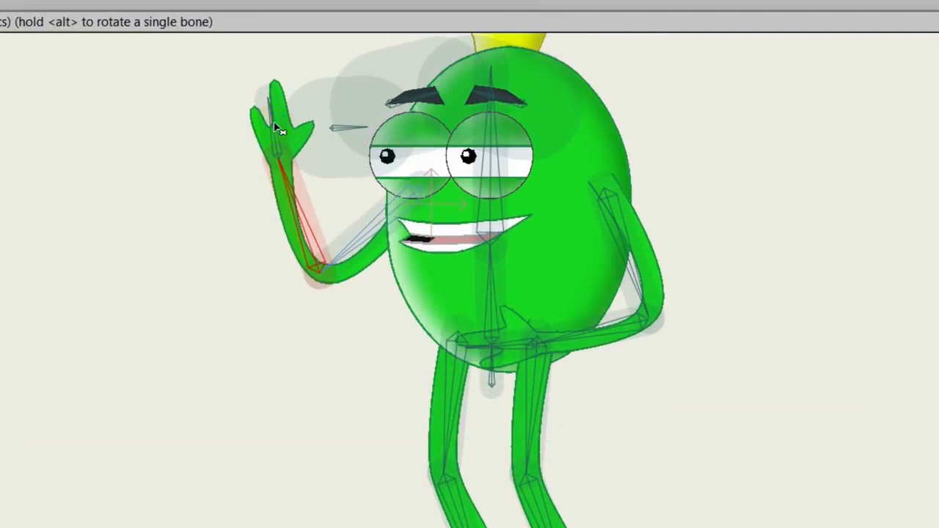
drag(275, 124, 242, 146)
drag(300, 232, 345, 462)
mouse_move(379, 292)
mouse_down()
mouse_move(396, 213)
mouse_move(390, 367)
mouse_move(329, 330)
mouse_move(298, 335)
mouse_up()
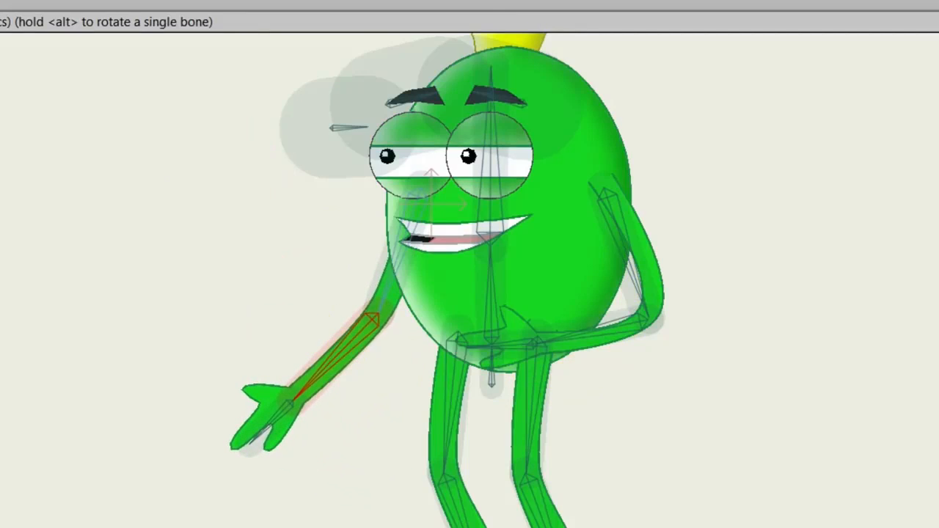
key(b)
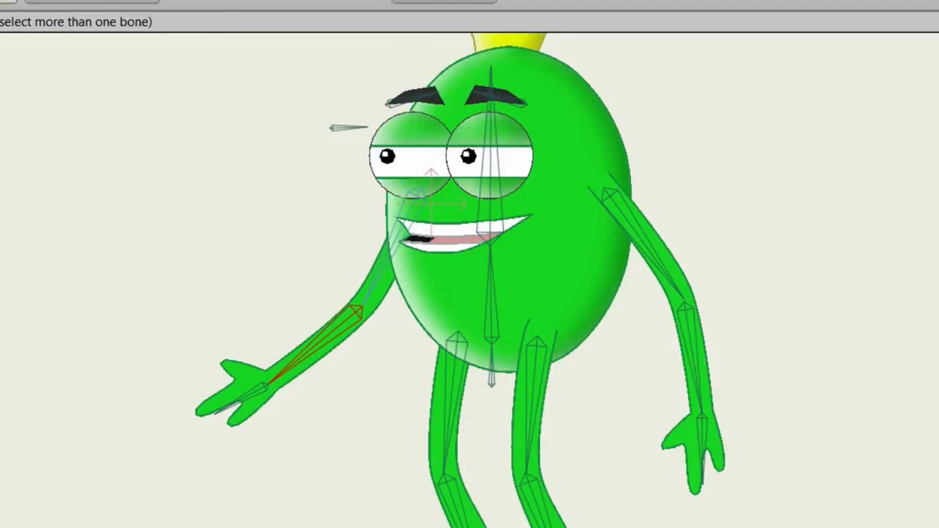
key(z)
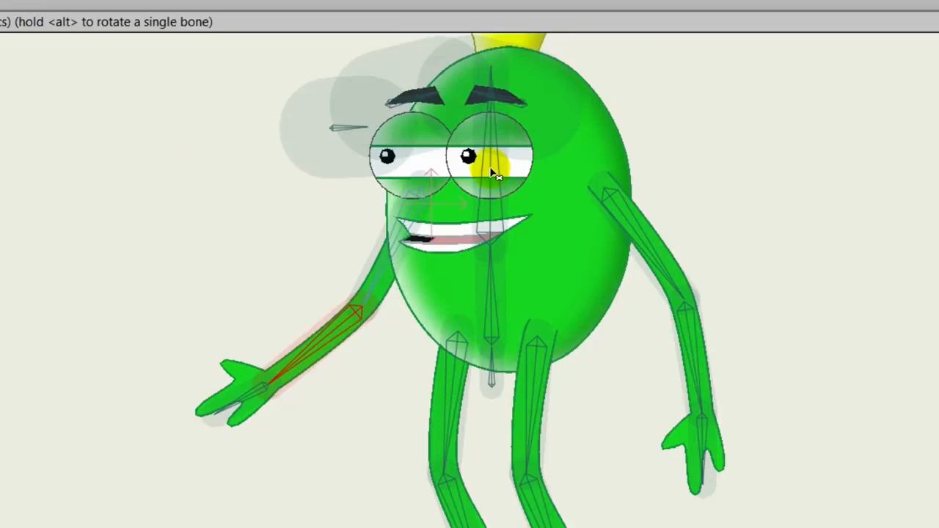
Step: Test the head and front upper arm bones by moving them slightly with Manipulate Bones
mouse_move(489, 167)
mouse_down()
mouse_move(550, 174)
mouse_move(572, 213)
mouse_move(539, 178)
mouse_move(493, 164)
mouse_move(422, 187)
mouse_move(473, 165)
mouse_move(517, 167)
mouse_move(514, 175)
mouse_move(472, 161)
mouse_move(469, 152)
mouse_move(488, 159)
mouse_up()
click(307, 336)
drag(397, 355, 431, 335)
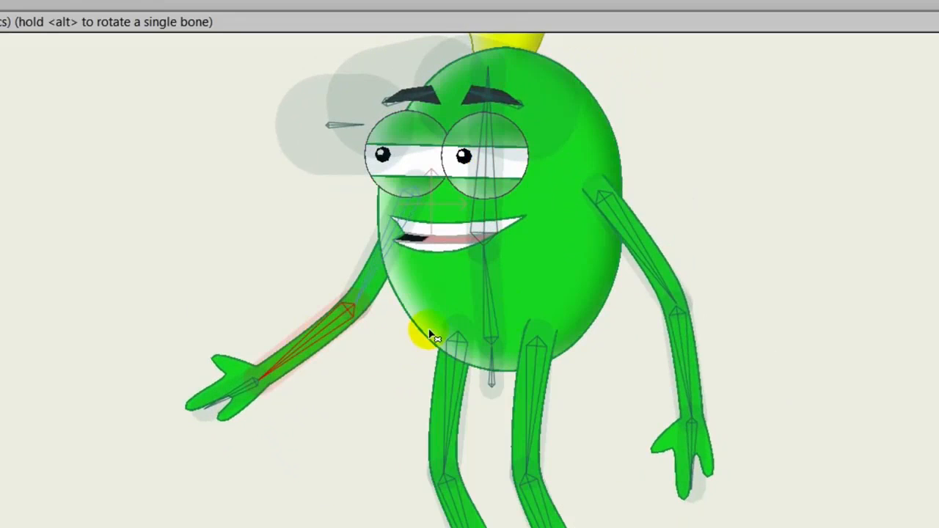
click(681, 212)
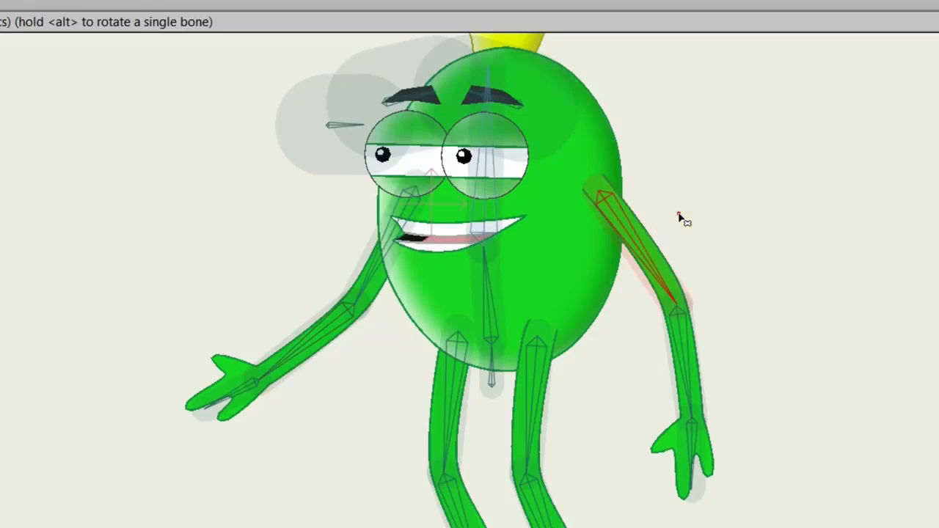
Step: Rename the upper body bone that runs through the mouth and eyes to Head
click(486, 215)
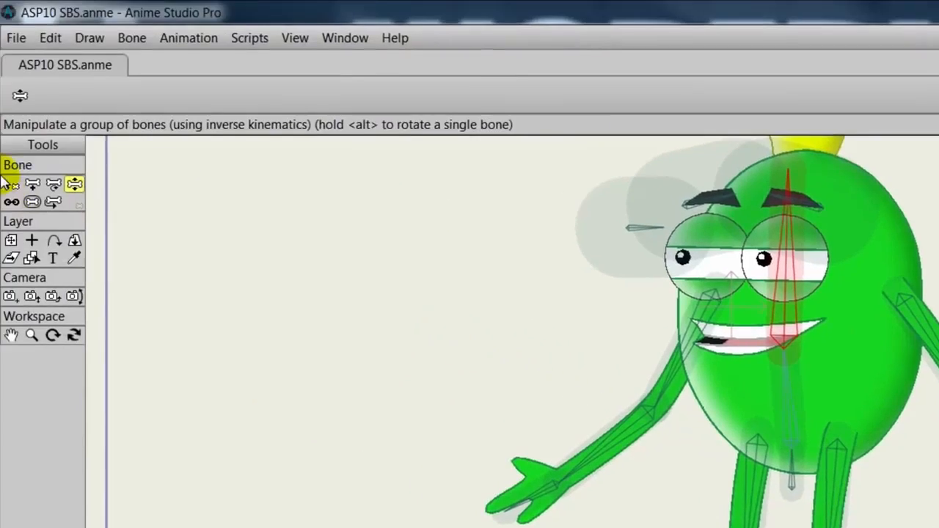
click(10, 184)
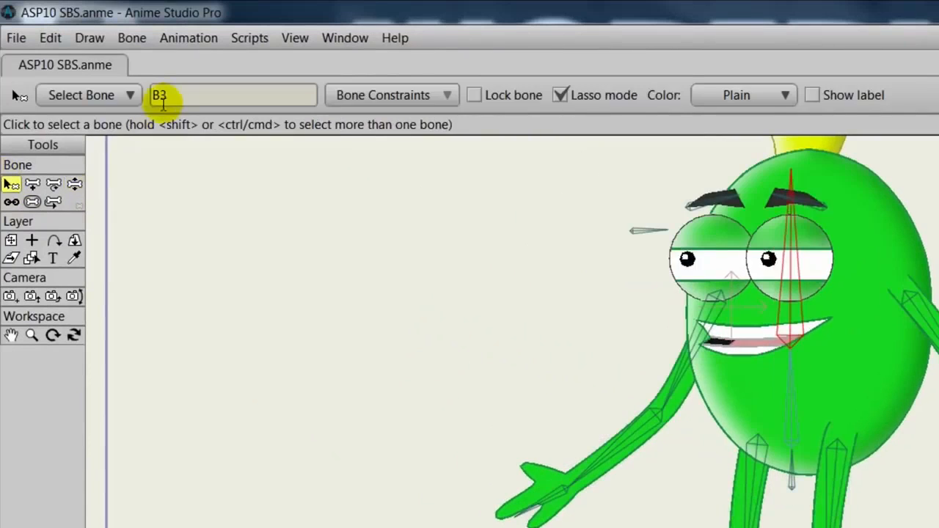
double_click(203, 95)
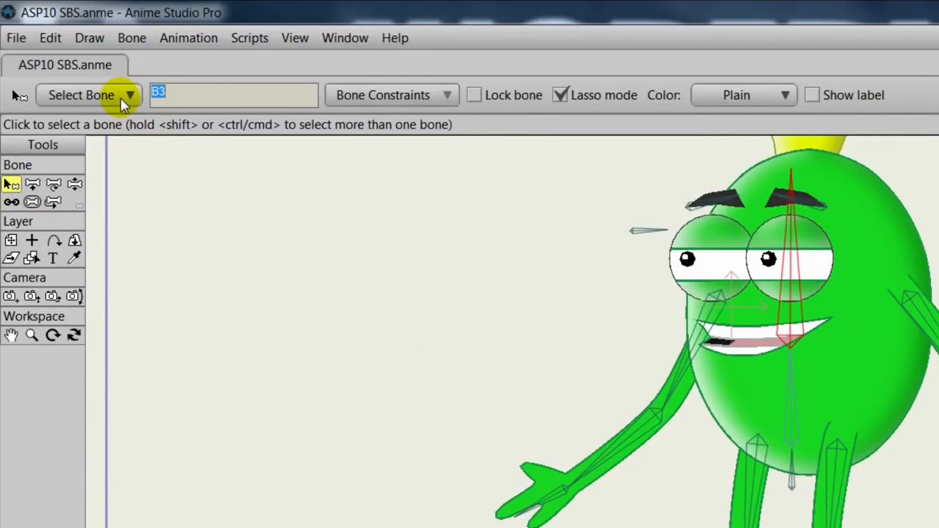
text(Head)
key(Return)
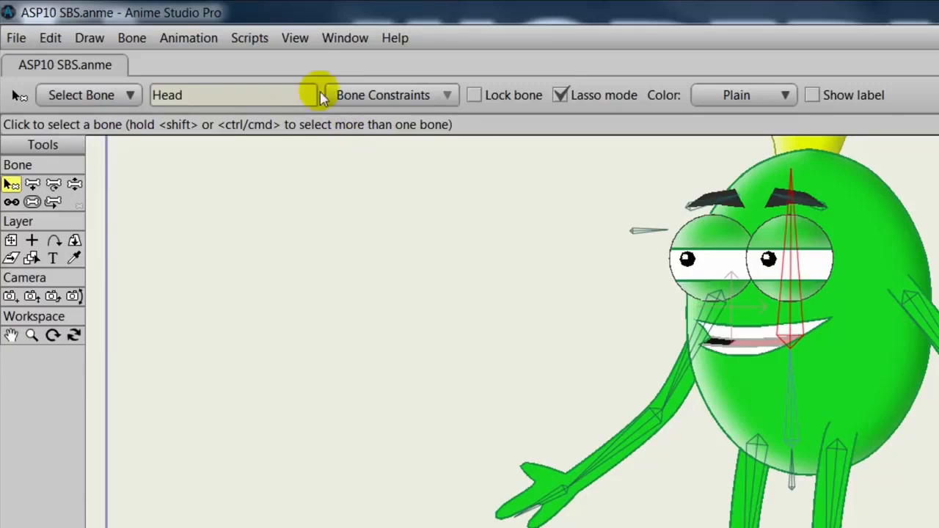
Step: Open the Actions window, place it beside the character and list only the Smart Bones actions
click(349, 42)
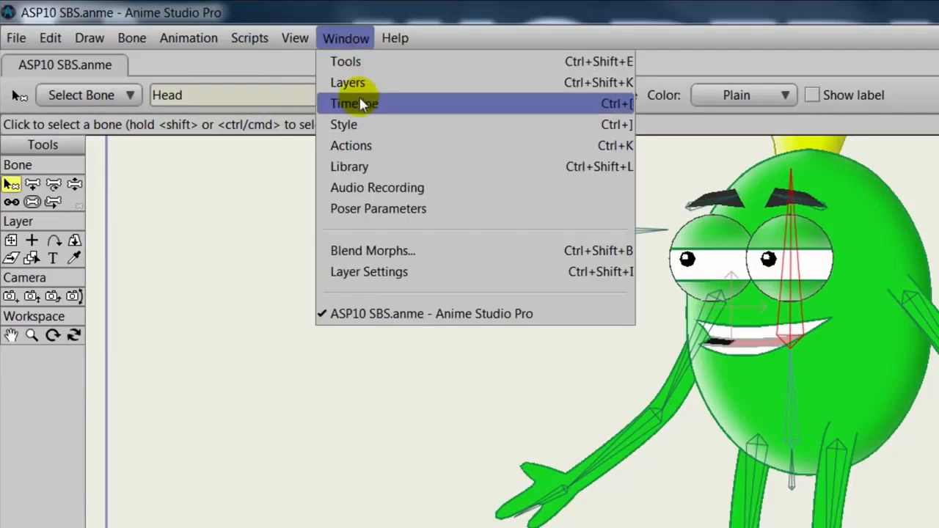
click(367, 147)
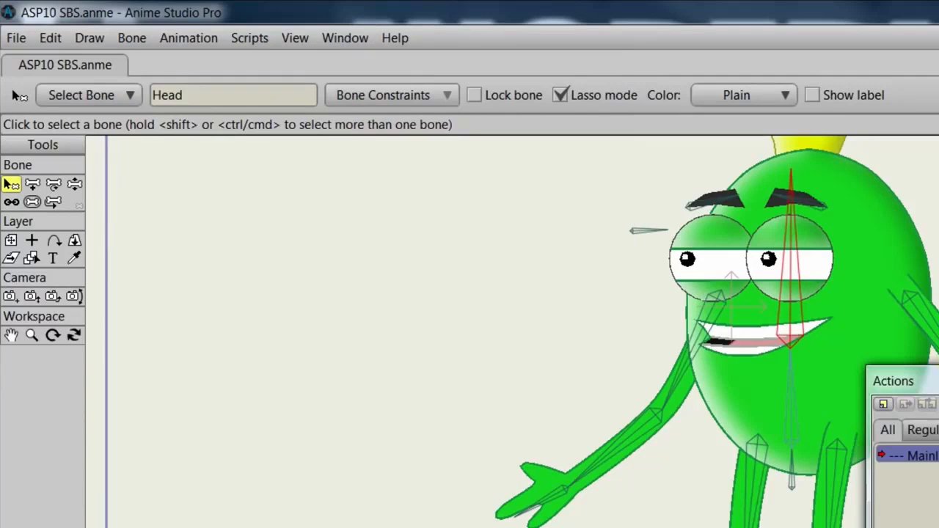
drag(928, 381, 606, 98)
drag(469, 61, 512, 50)
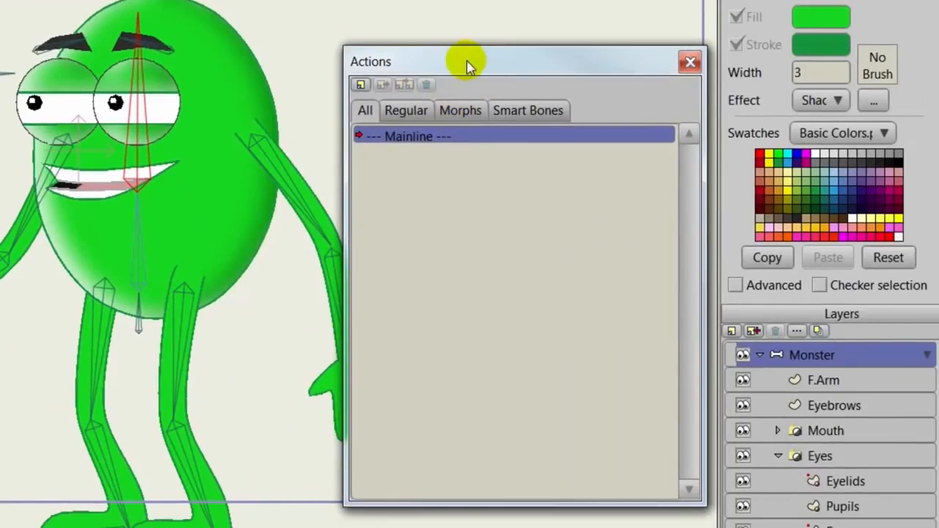
click(519, 99)
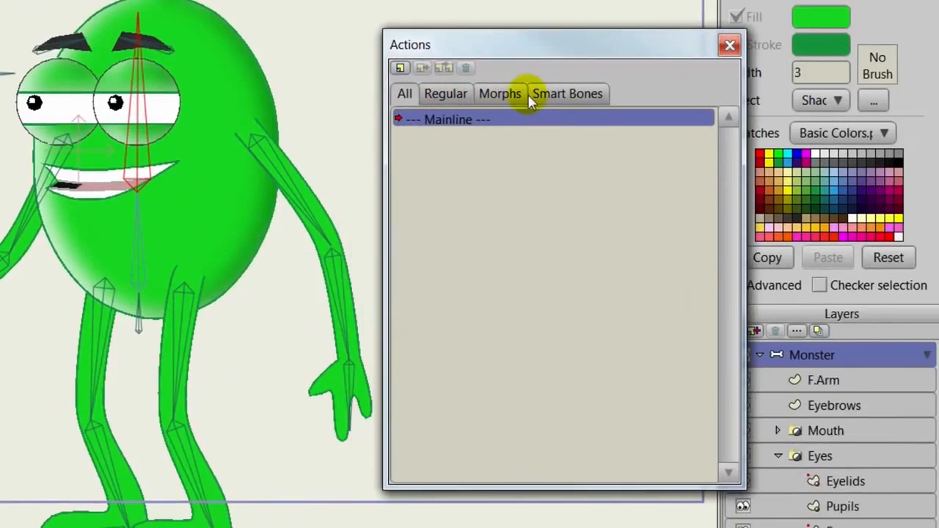
click(555, 94)
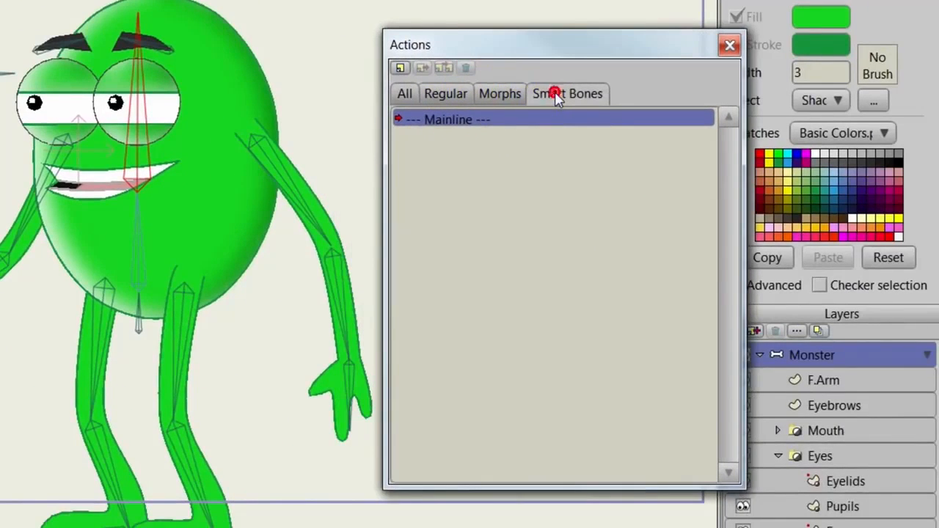
Step: Create a new smart bone action named Head for the selected bone
click(401, 69)
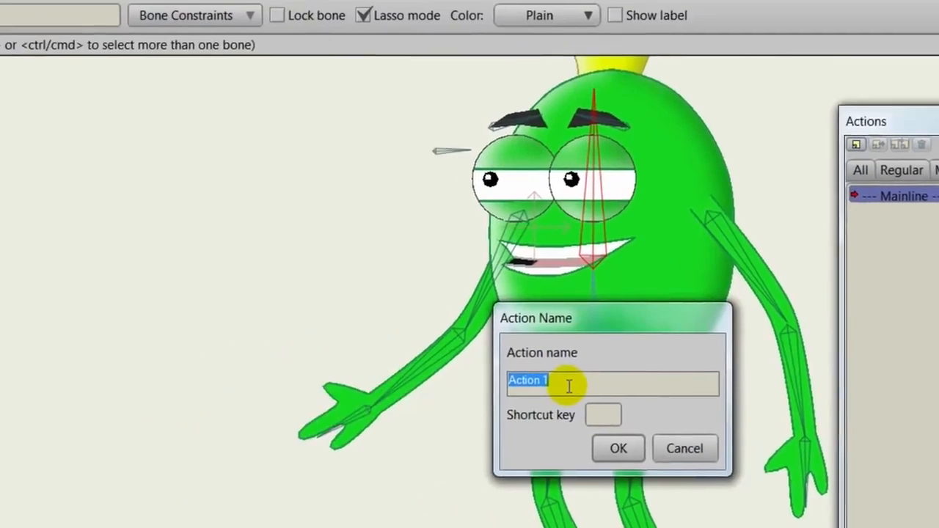
text(Hea)
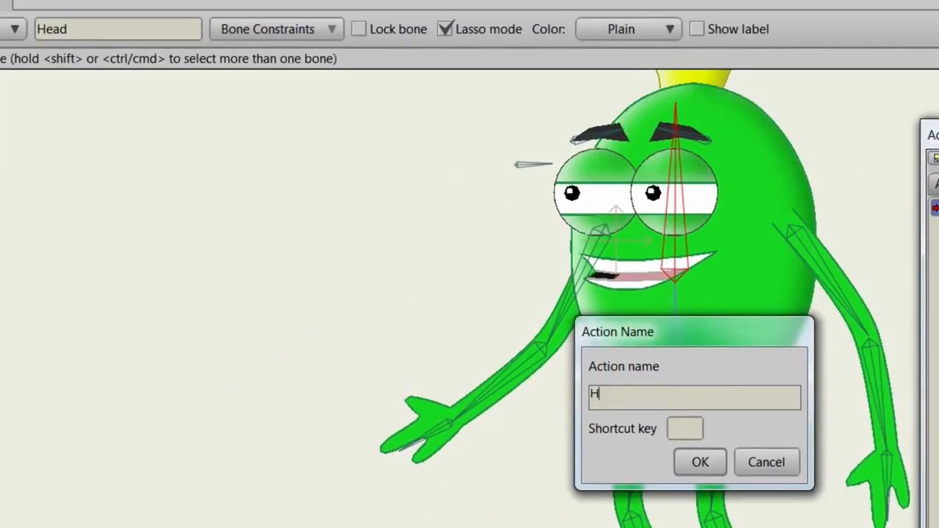
text(d)
click(700, 463)
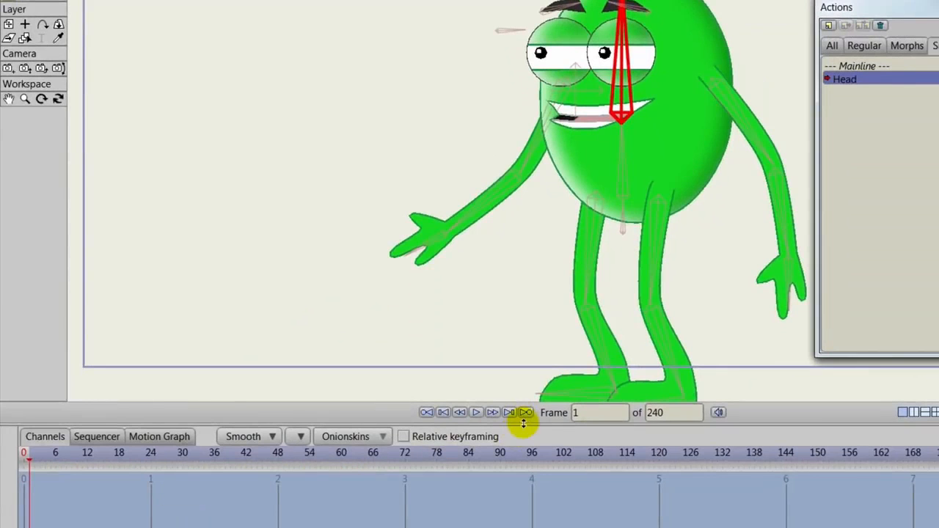
Step: Enlarge the timeline area and rotate the head bone backward toward the front arm at frame 1 of the Head action
drag(523, 423, 511, 352)
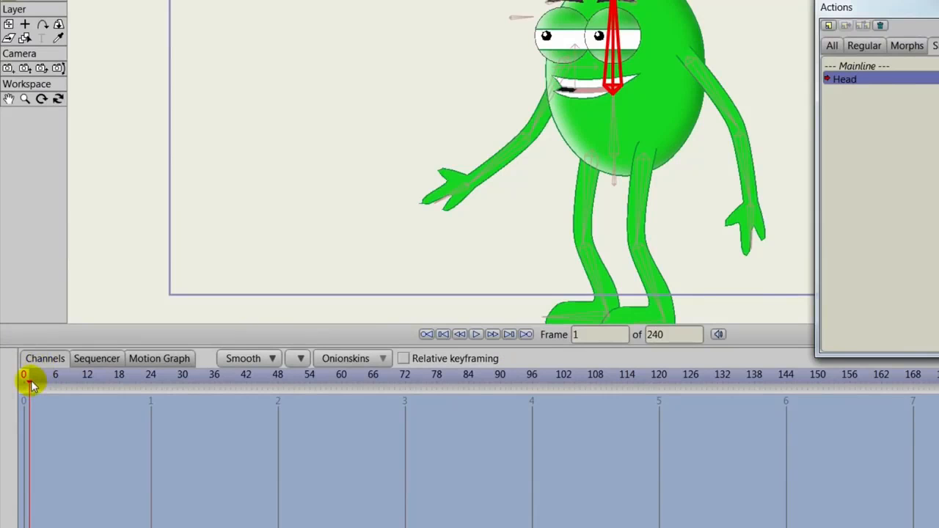
click(24, 33)
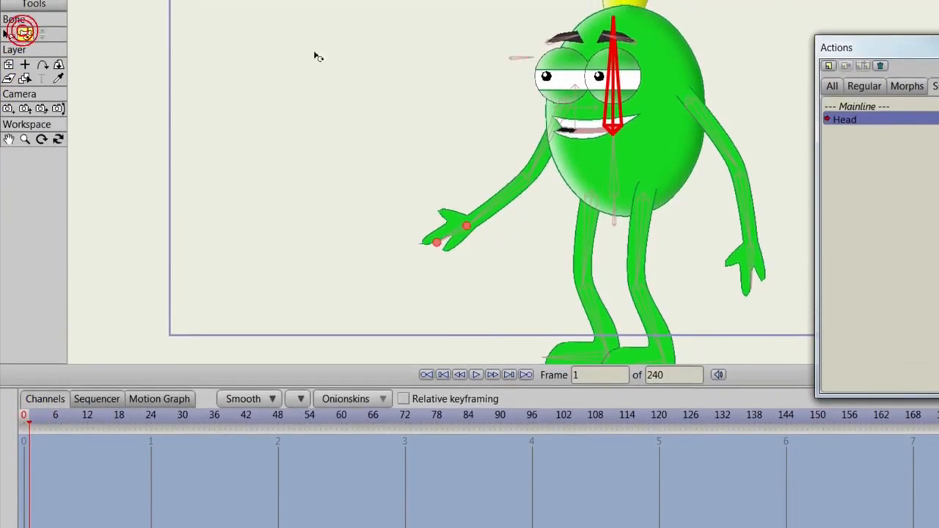
mouse_move(616, 50)
mouse_down()
mouse_move(558, 58)
mouse_move(633, 55)
mouse_move(664, 77)
mouse_up()
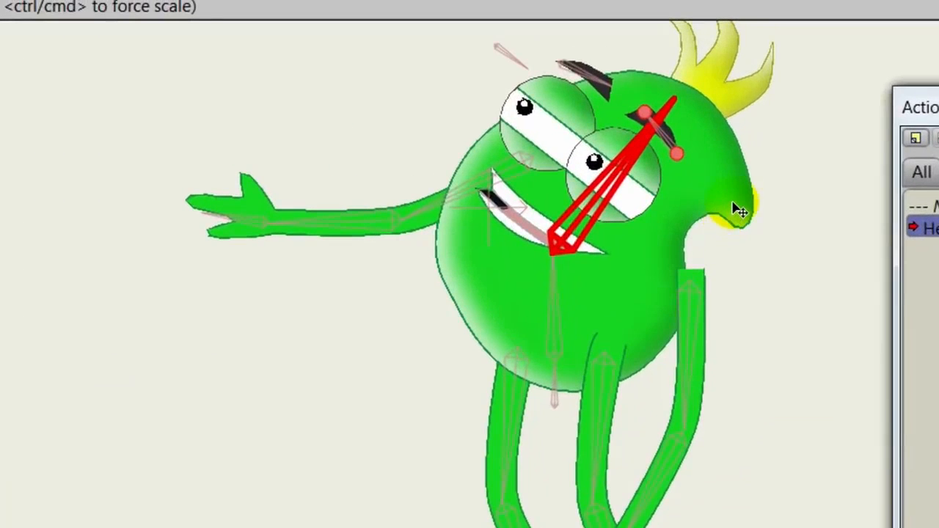
Step: Select the body layer and move its outline points near the front shoulder to smooth the dent made by the head tilt
alt+right_click(732, 203)
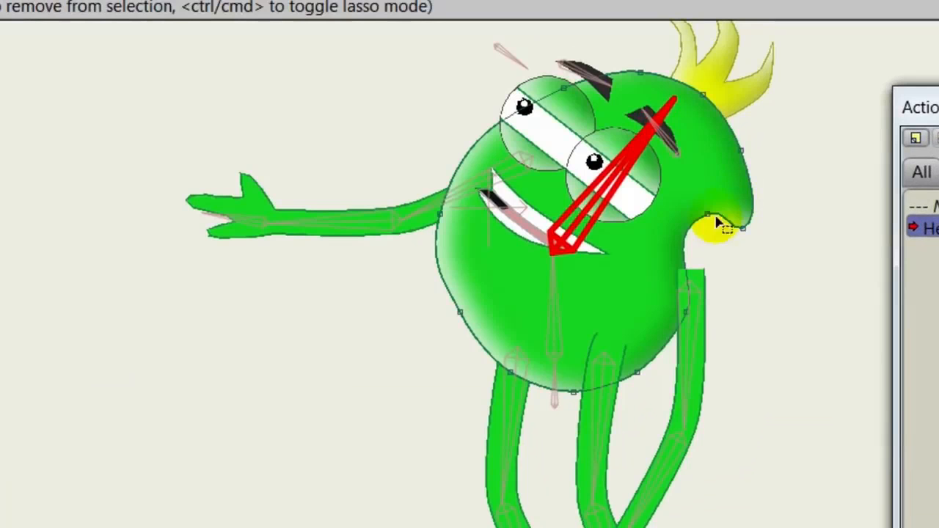
drag(691, 263, 361, 395)
scroll(565, 310, up, 5)
key(t)
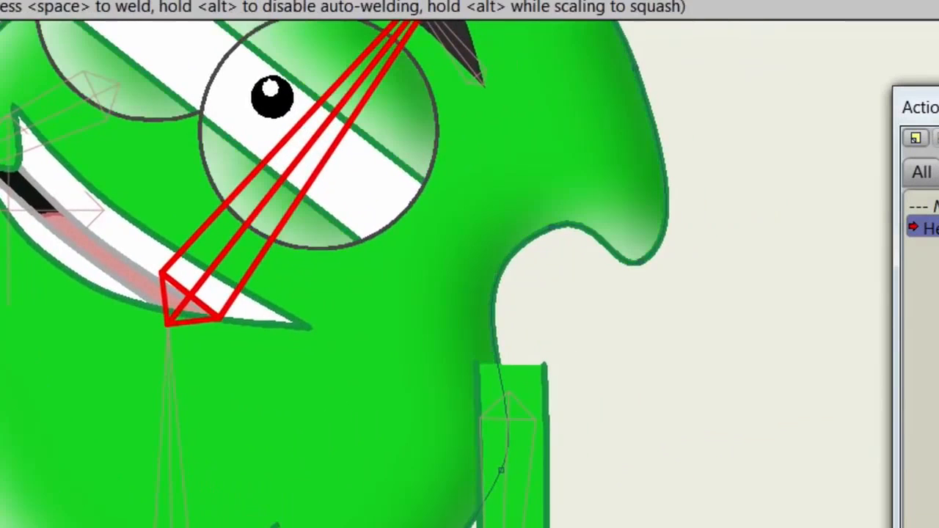
drag(134, 295, 147, 290)
drag(477, 230, 564, 251)
scroll(541, 350, down, 5)
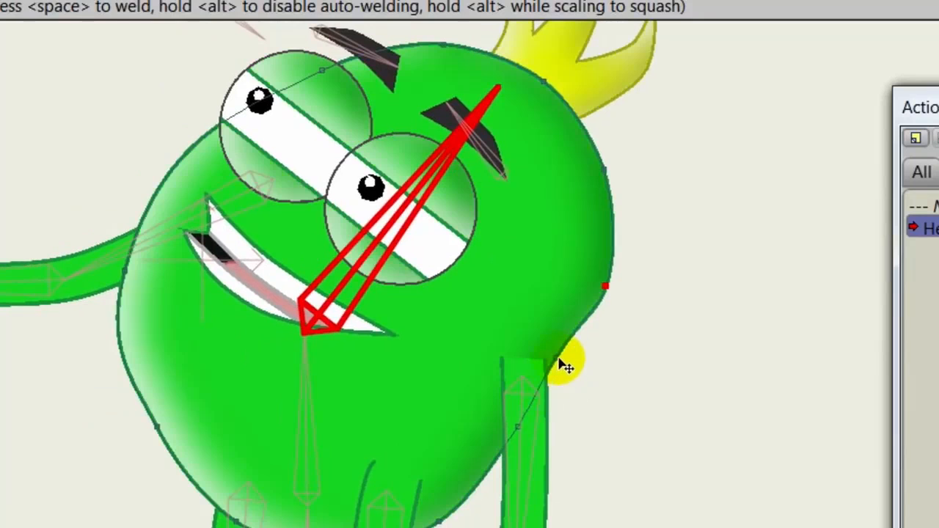
click(555, 359)
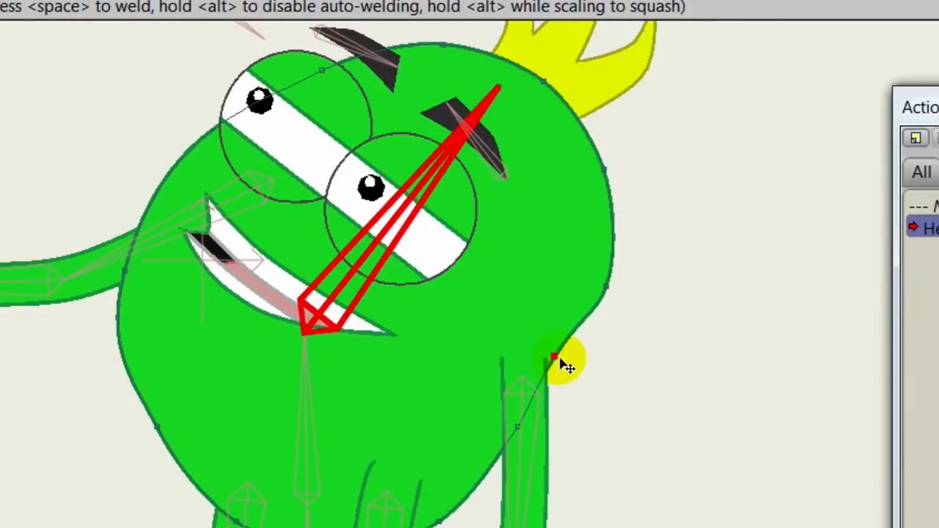
click(154, 434)
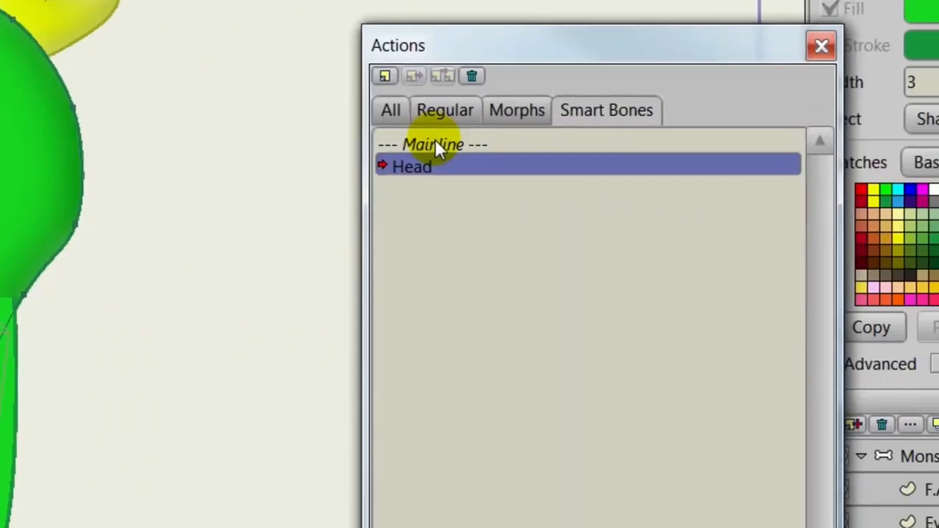
Step: Return from the Head action to the Mainline
click(934, 206)
double_click(435, 144)
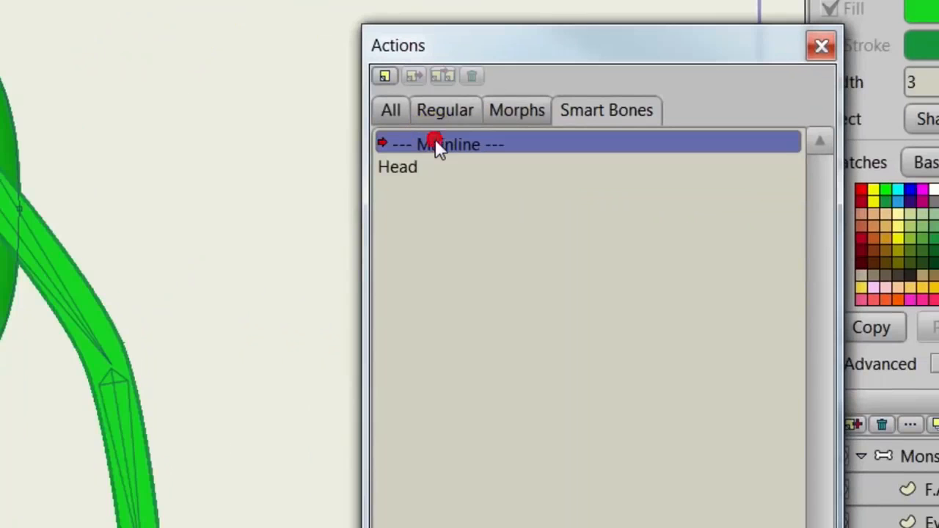
click(103, 293)
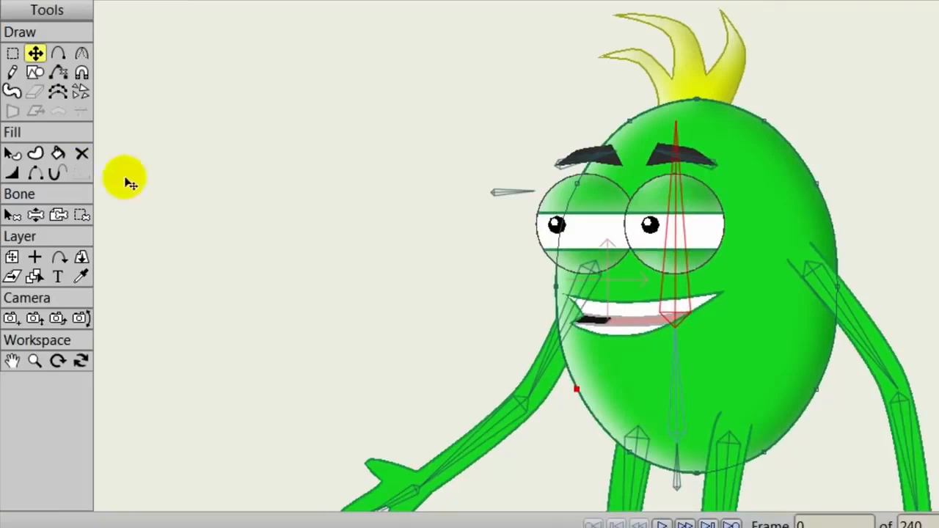
Step: Test the Head smart bone by swinging the head bone from side to side with Manipulate Bones
click(35, 214)
mouse_move(679, 153)
mouse_down()
mouse_move(706, 153)
mouse_move(677, 156)
mouse_up()
drag(678, 192, 573, 308)
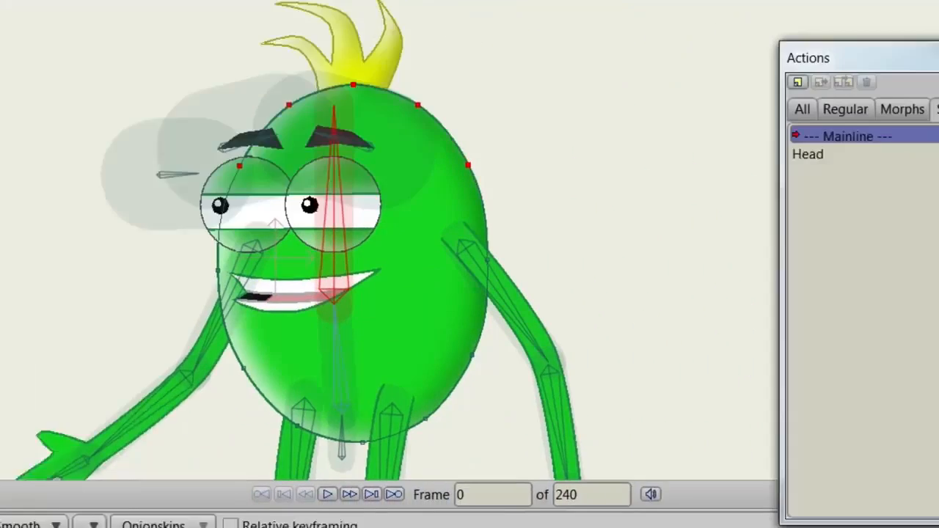
Step: Create a second smart bone action for the head bone named Head 2
click(823, 354)
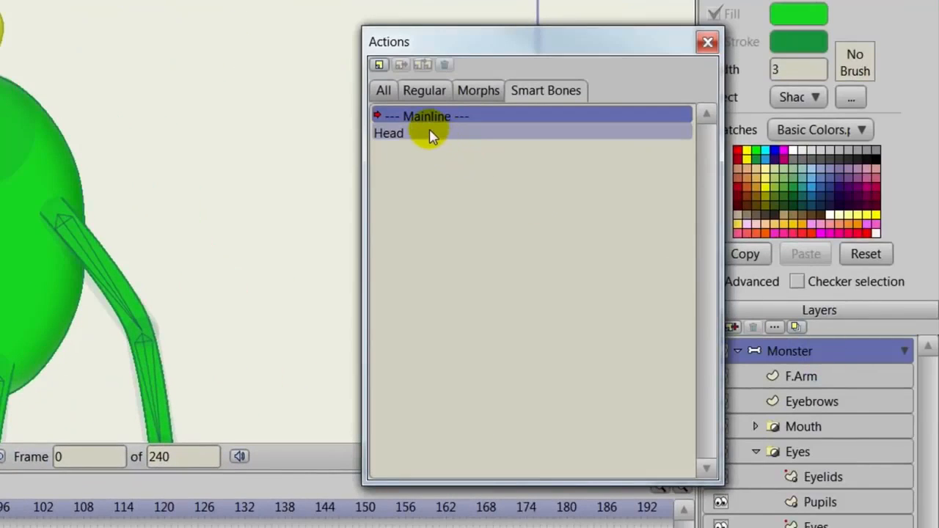
click(379, 64)
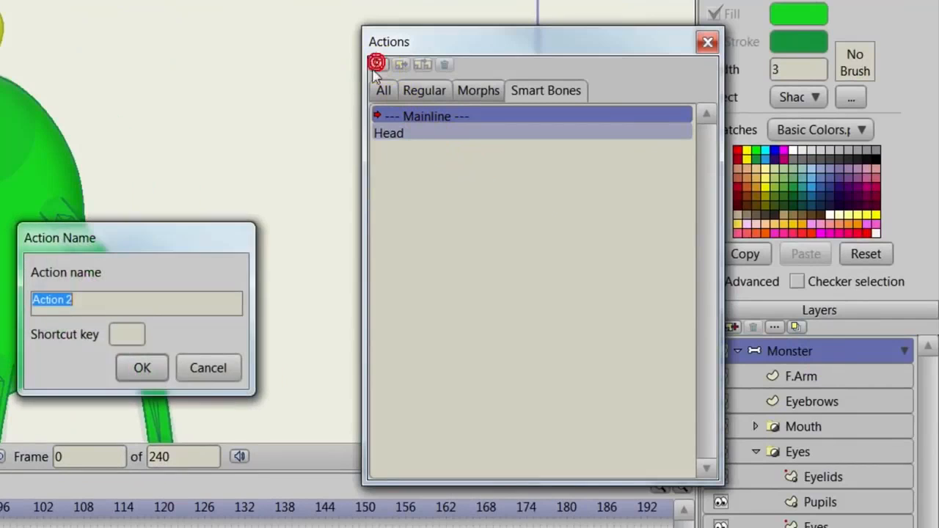
text(H)
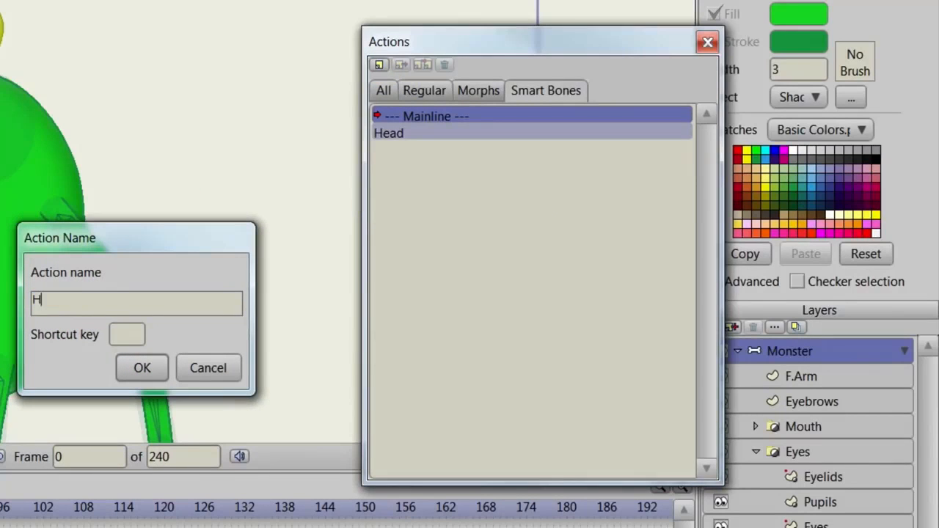
text(ead 2)
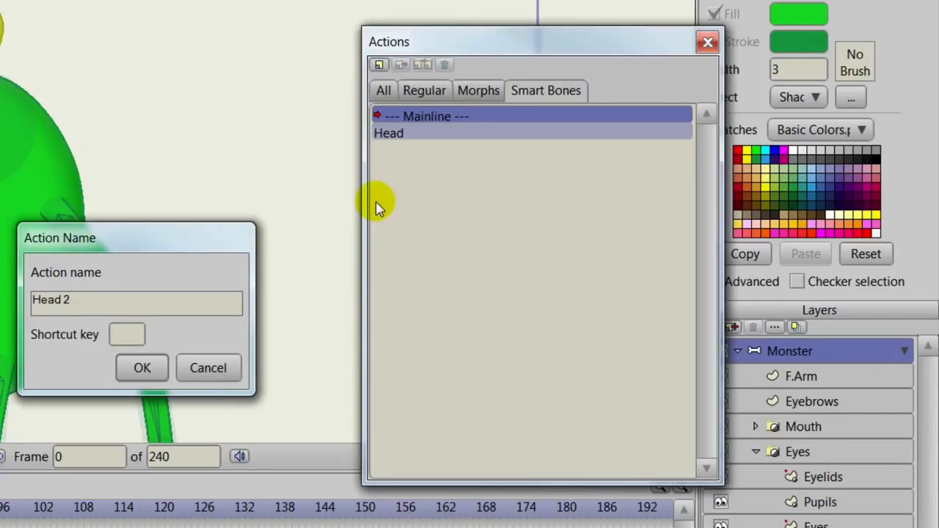
click(142, 369)
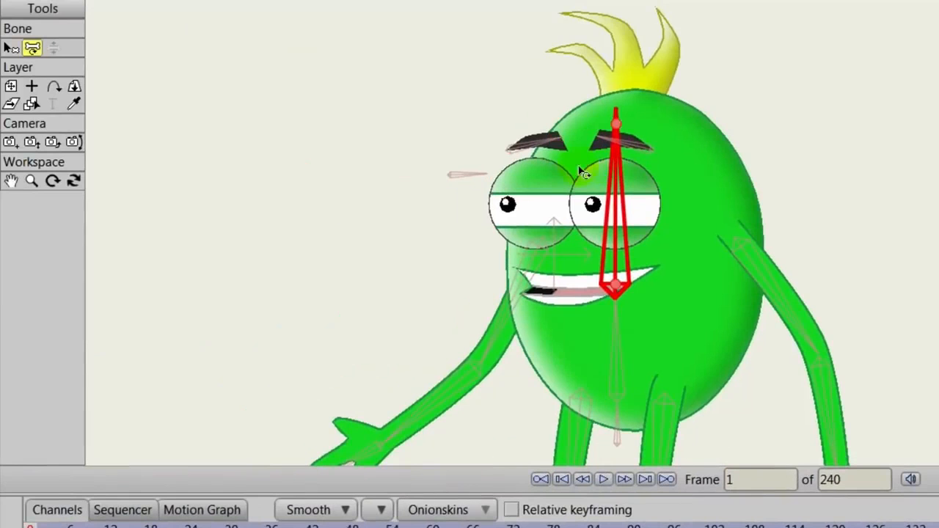
Step: Rotate the head bone forward at frame 1 of Head 2 and move the body outline point near the back shoulder outward to smooth the dent
drag(616, 171, 541, 192)
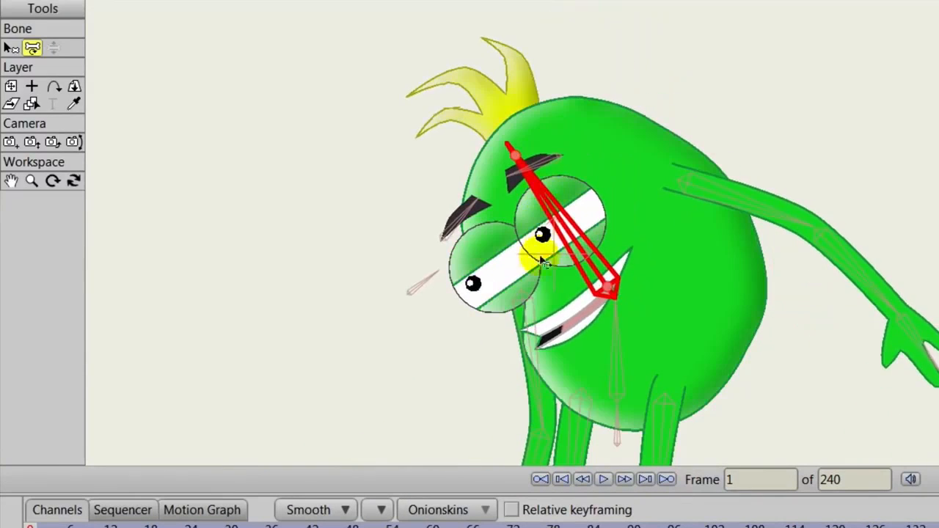
alt+right_click(682, 315)
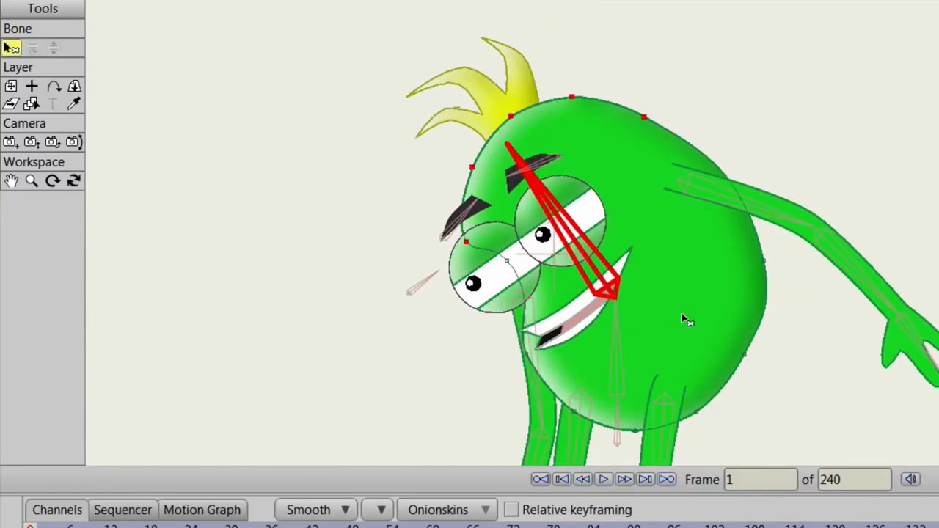
click(35, 50)
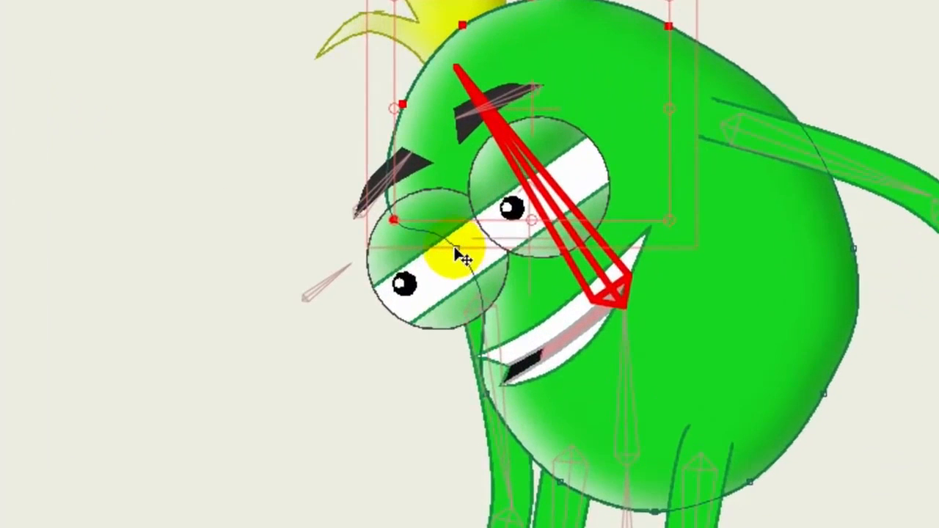
drag(455, 249, 424, 263)
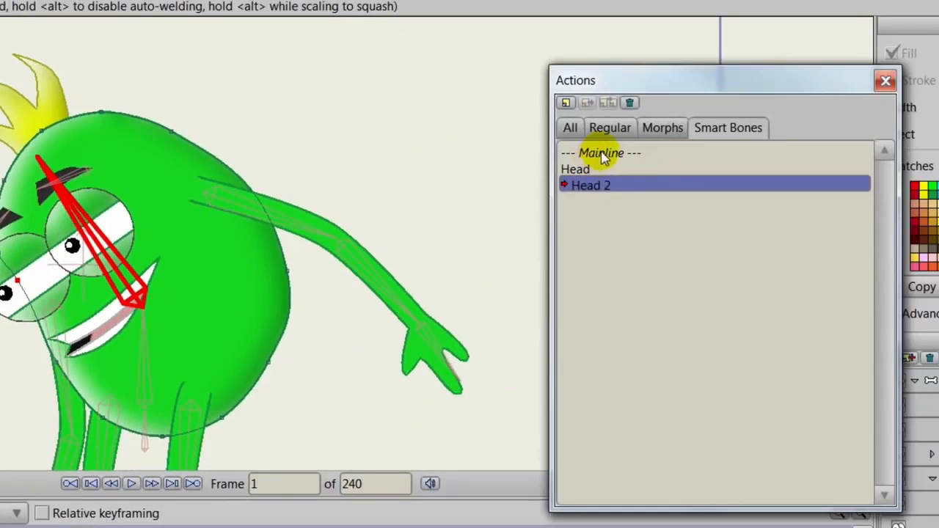
Step: Return to the Mainline and test the backward head tilt with Manipulate Bones
click(602, 156)
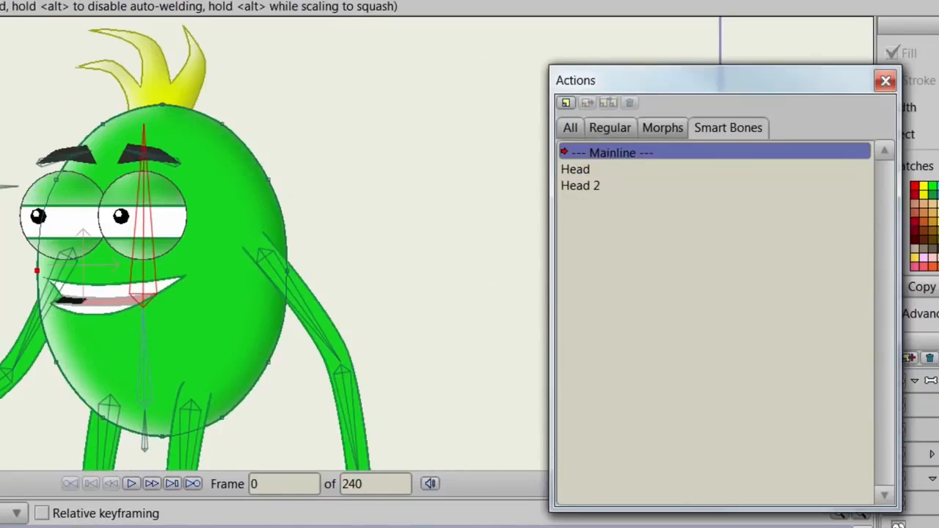
click(31, 191)
drag(150, 212, 197, 209)
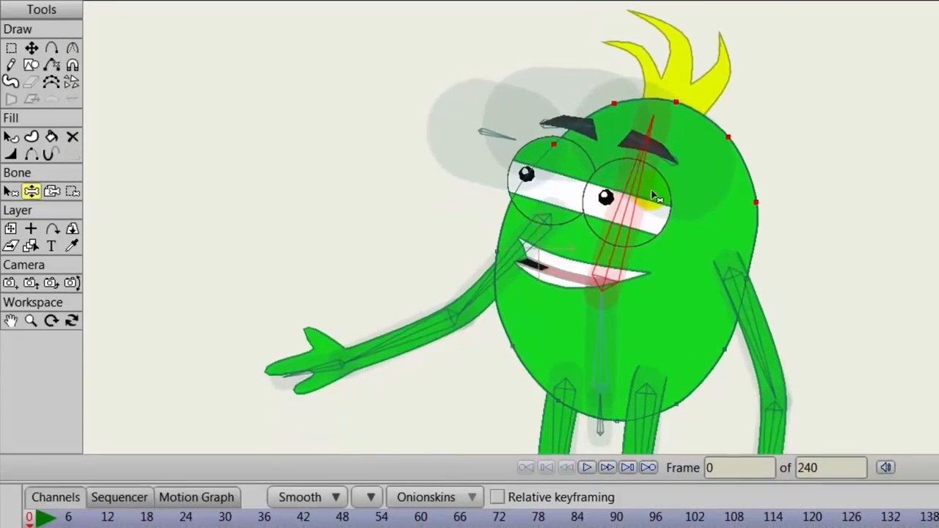
mouse_move(655, 197)
mouse_down()
mouse_move(628, 210)
mouse_move(553, 161)
mouse_move(636, 173)
mouse_move(616, 163)
mouse_move(669, 196)
mouse_move(679, 223)
mouse_up()
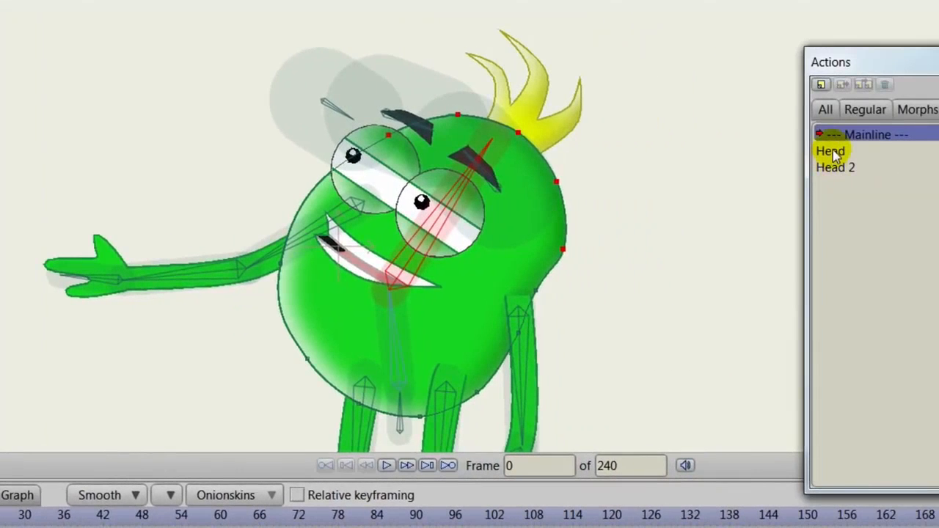
Step: Reopen the Head action and move the body outline points below the back shoulder slightly inward to refine the tilted shape
double_click(832, 152)
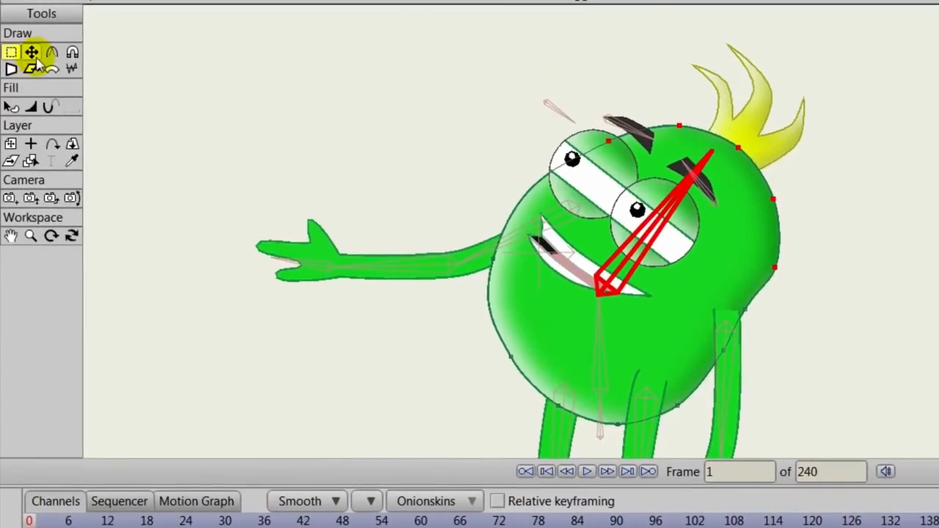
click(32, 53)
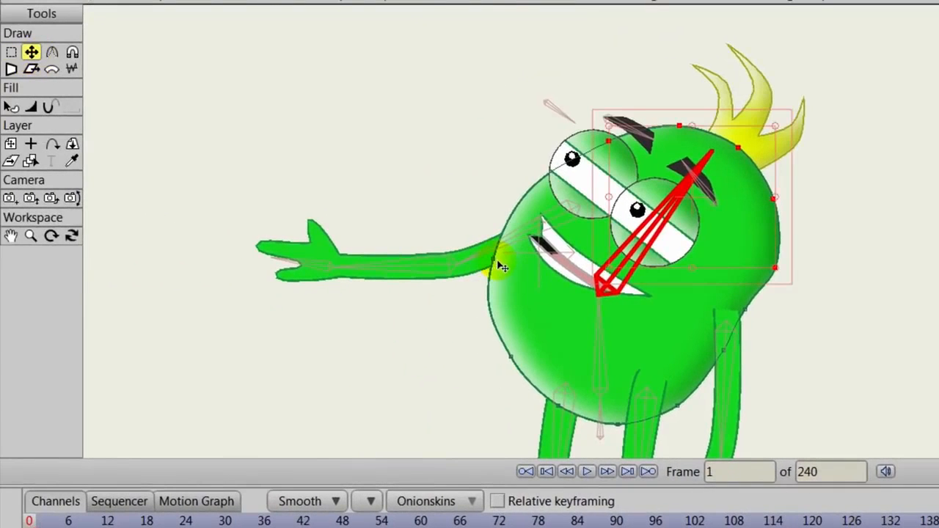
click(495, 259)
drag(495, 260, 503, 267)
click(511, 357)
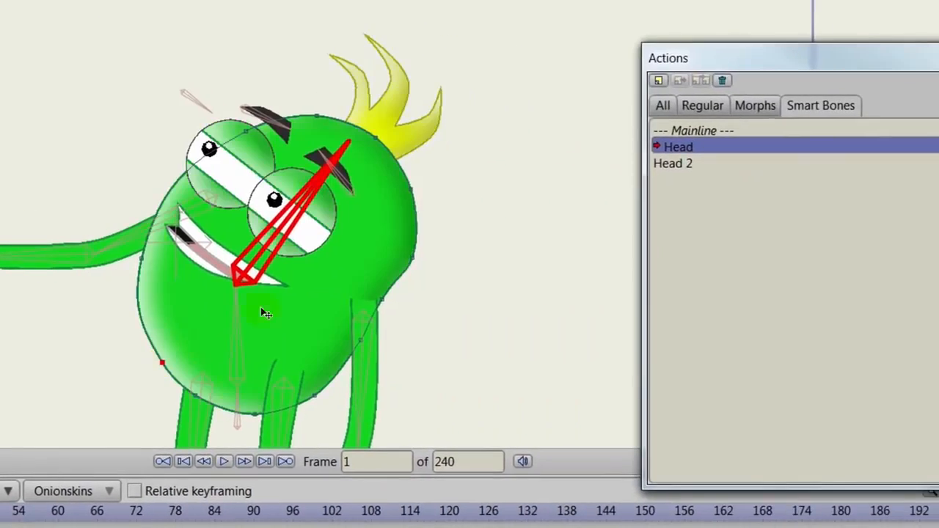
Step: Switch back to the Mainline and test the corrected body shape by swinging the head bone
click(672, 147)
click(681, 132)
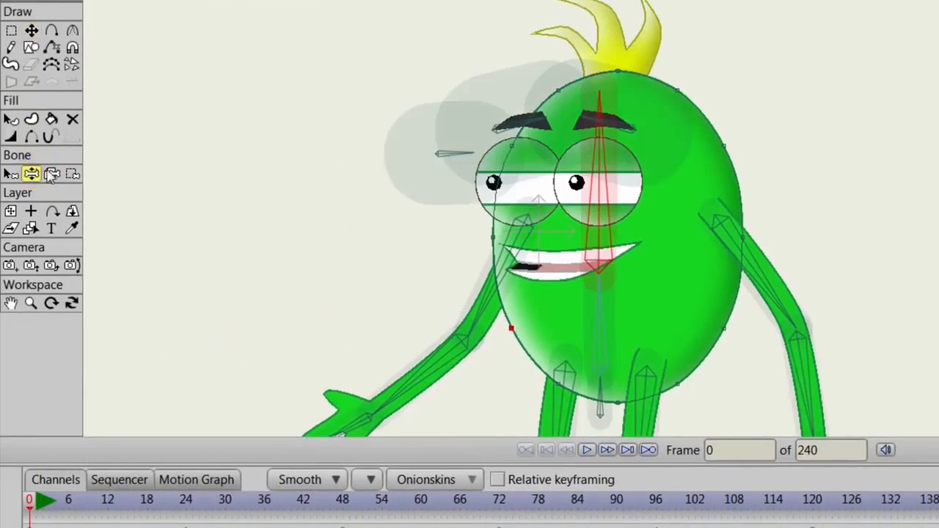
drag(591, 133, 553, 108)
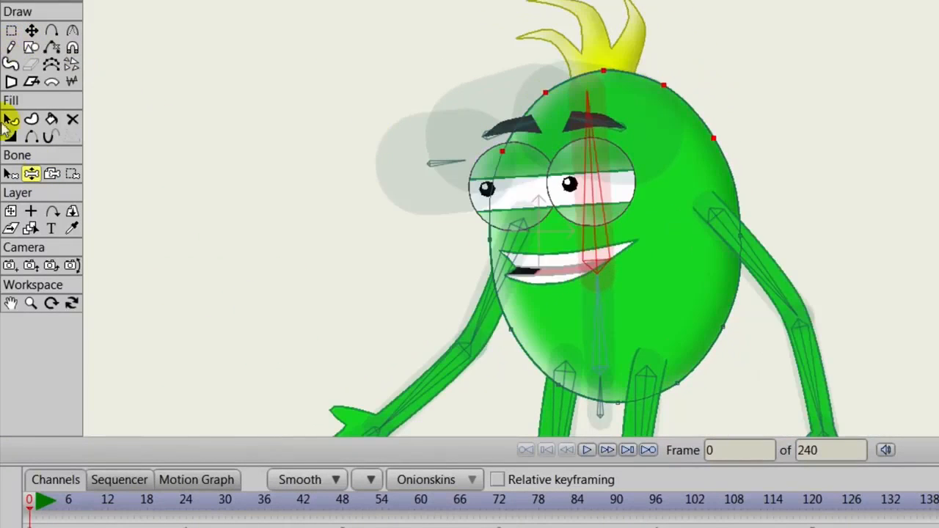
Step: Test how the front arm bends at the elbow by moving its bones with Manipulate Bones
click(10, 174)
drag(505, 295, 497, 172)
scroll(550, 245, down, 2)
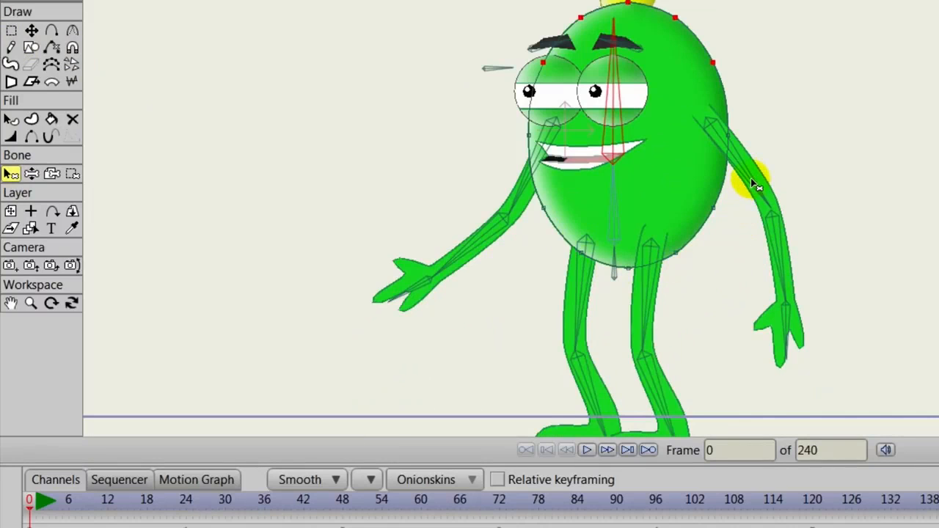
click(31, 174)
drag(782, 271, 806, 195)
drag(735, 226, 798, 290)
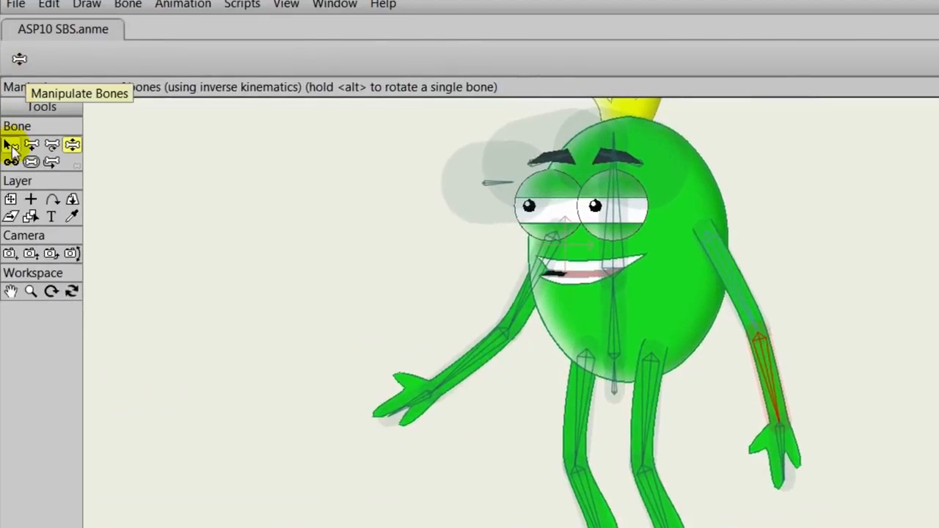
Step: Open the front forearm bone's name for editing and create a smart bone action named F.FA
click(11, 144)
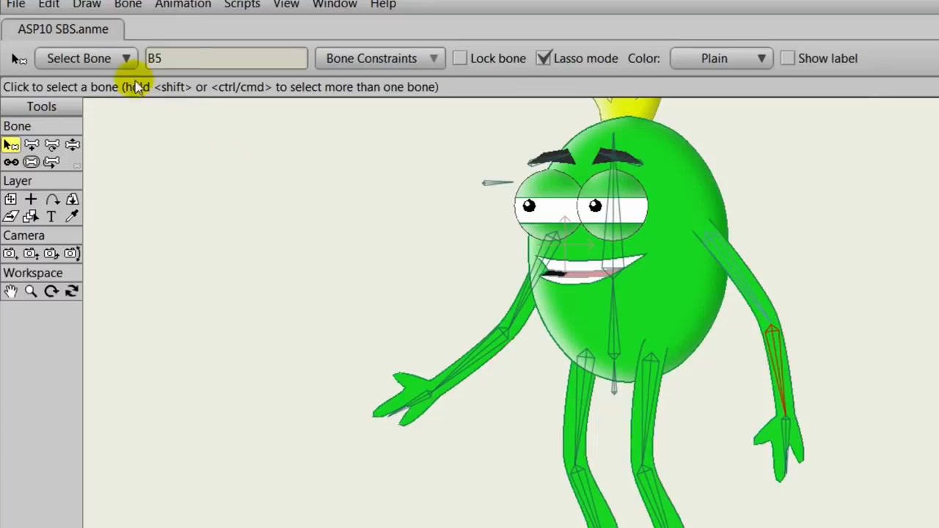
double_click(183, 66)
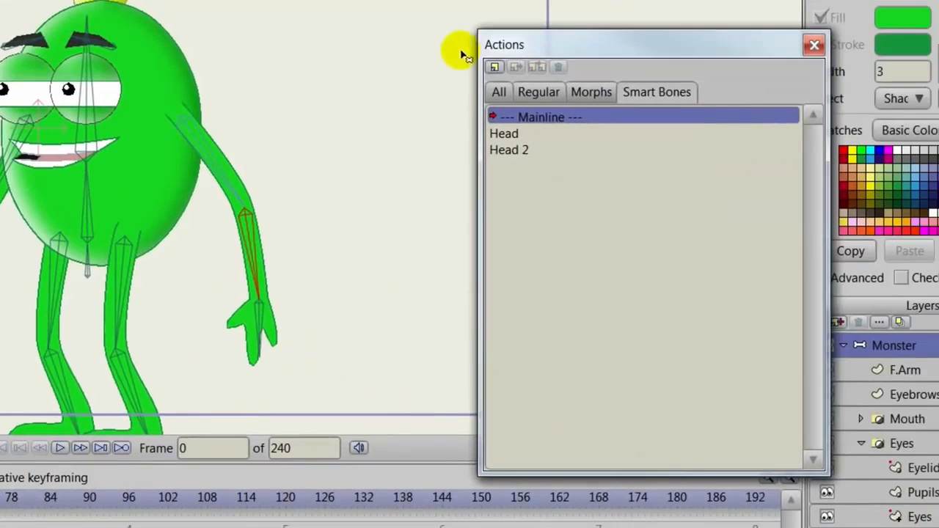
click(495, 67)
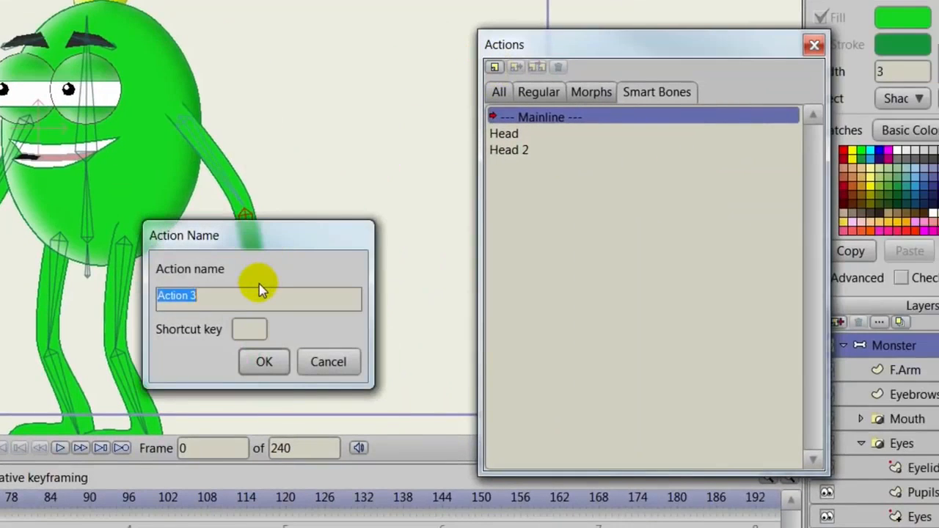
text(F.FA)
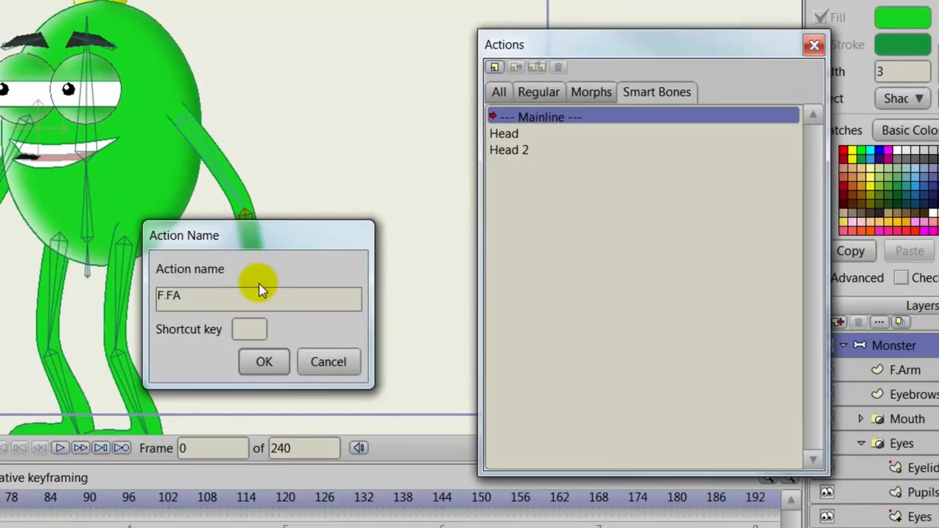
key(Return)
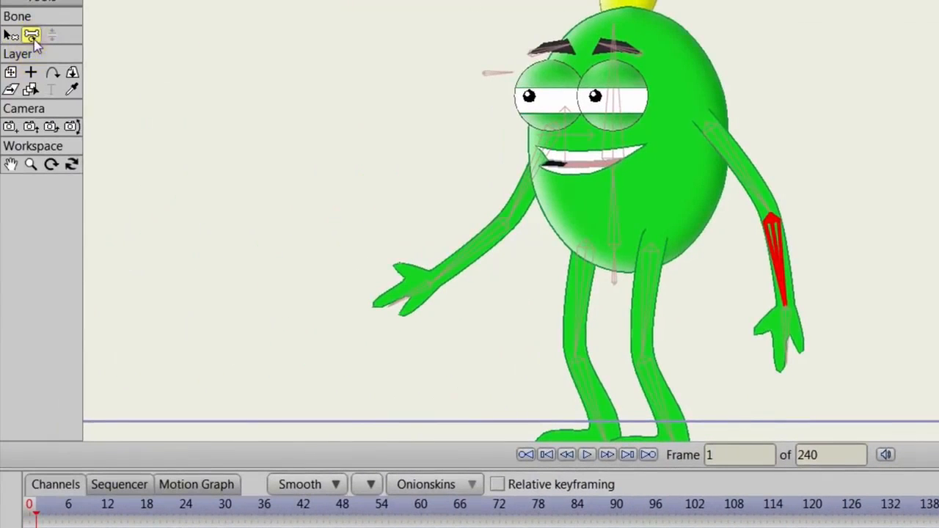
Step: Rotate the front forearm bone up across the belly at frame 1 of the F.FA action
click(32, 36)
drag(781, 277, 677, 214)
scroll(677, 214, up, 5)
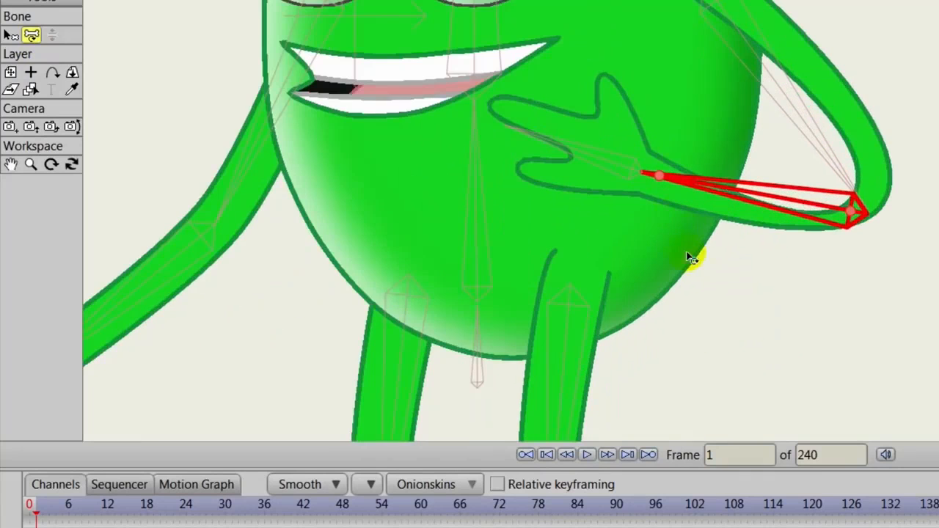
drag(688, 253, 566, 280)
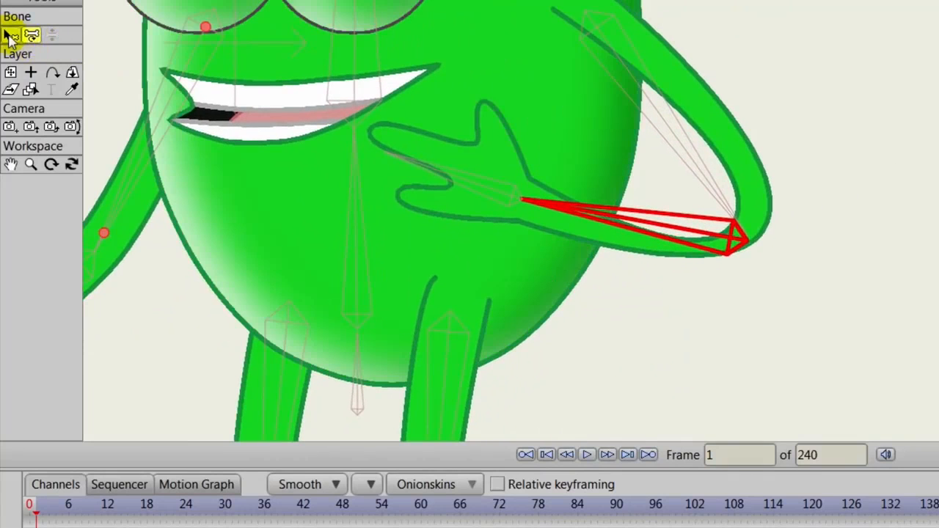
click(33, 36)
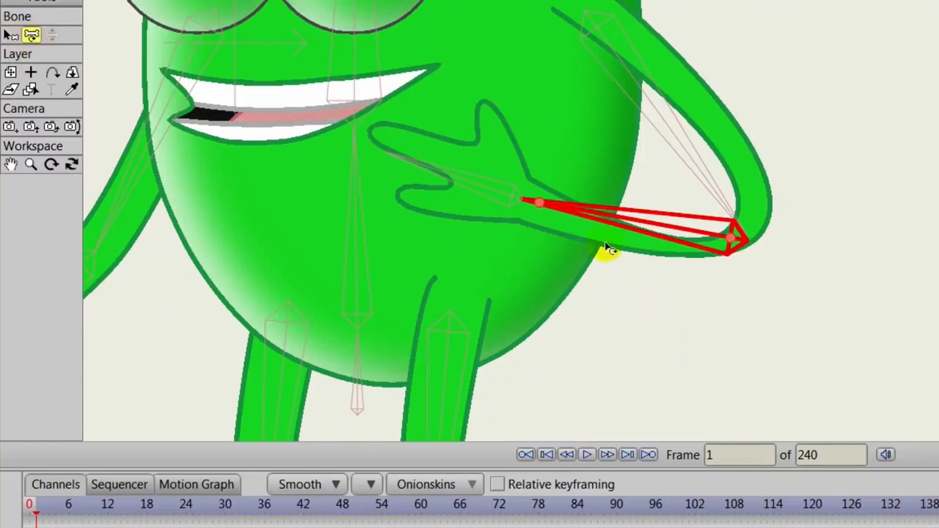
Step: Select the front arm layer and move the inner elbow point up to thicken the bent elbow
ctrl+alt+click(751, 193)
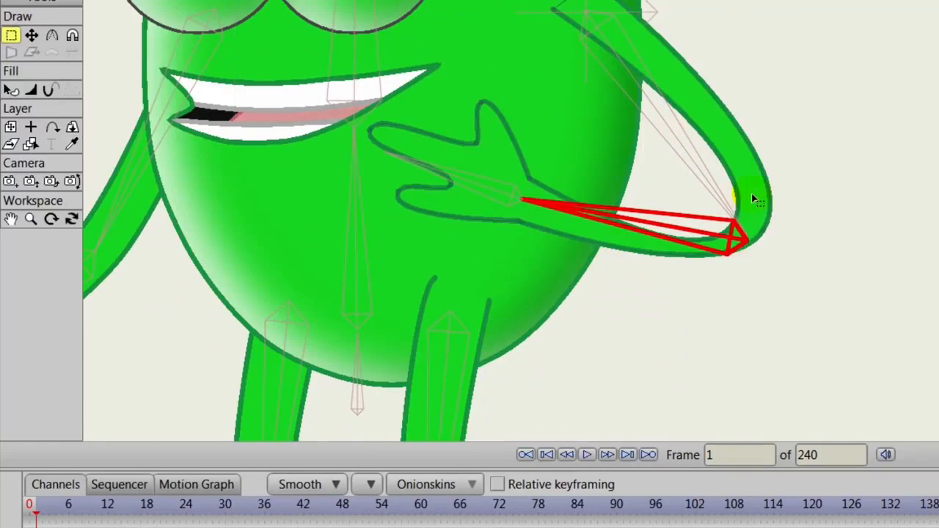
click(28, 36)
click(729, 251)
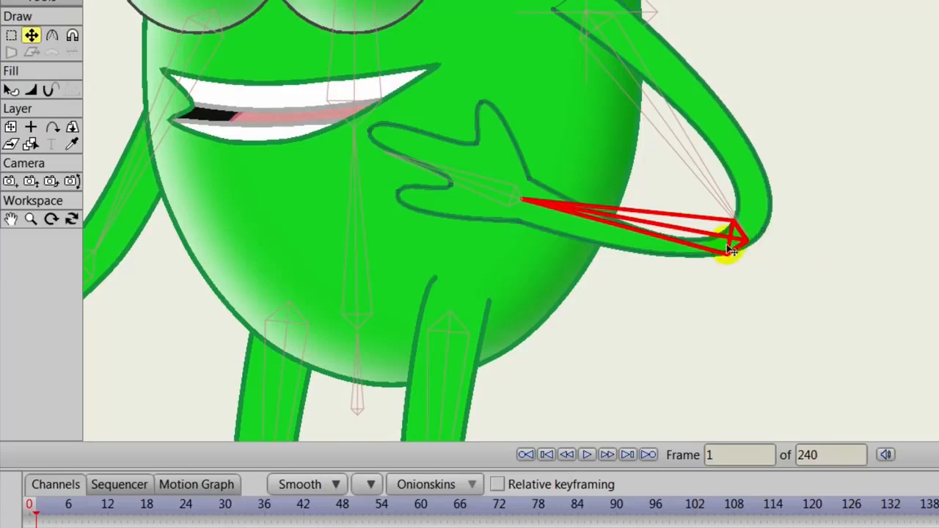
ctrl+alt+click(723, 239)
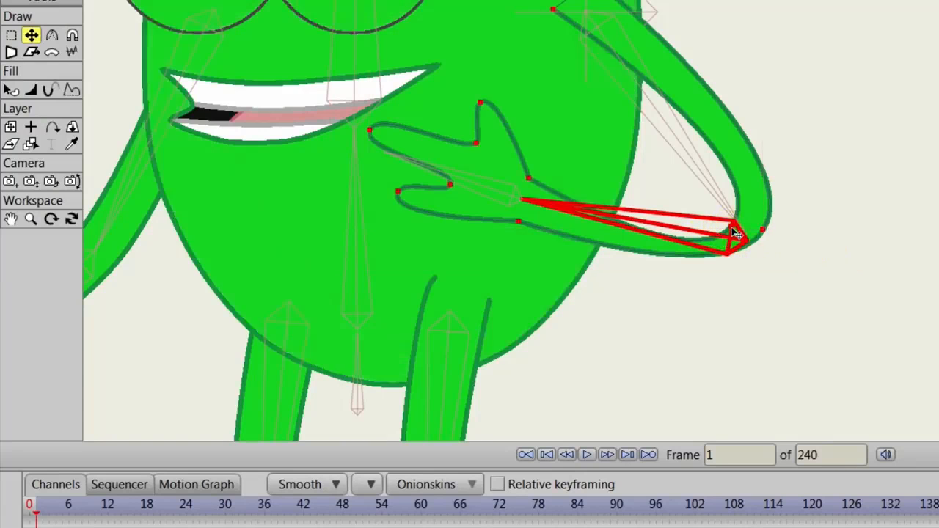
ctrl+alt+click(734, 228)
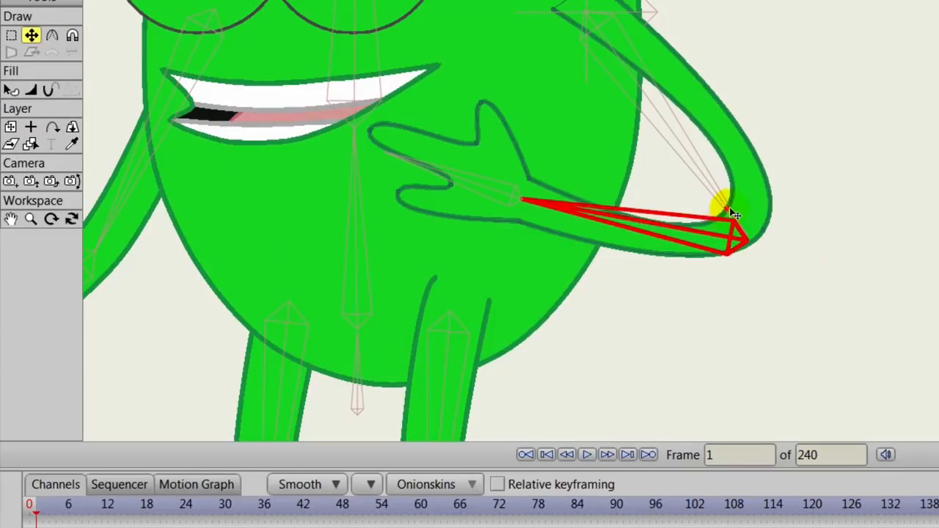
Step: Adjust the curvature of the inner and outer elbow points to sharpen the front arm's bend
click(44, 37)
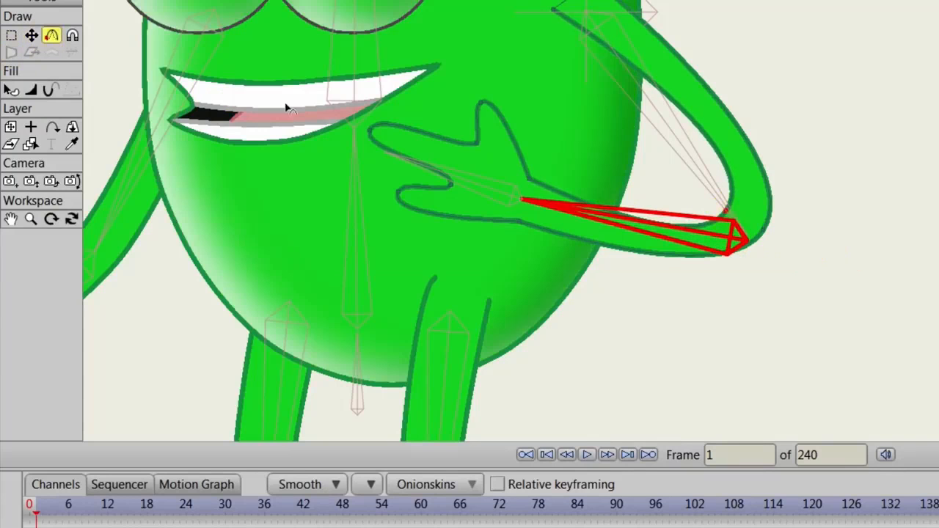
mouse_move(728, 207)
mouse_down()
mouse_move(629, 186)
mouse_move(519, 184)
mouse_up()
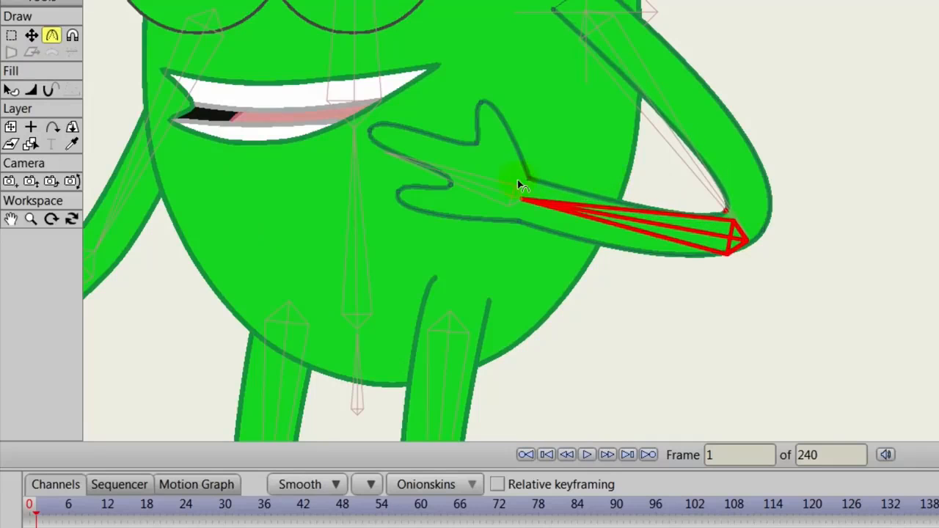
click(763, 236)
drag(763, 235, 685, 220)
Step: Nudge the front arm's outer elbow point with Transform Points and refine the elbow curvature again
click(25, 35)
drag(770, 239, 768, 242)
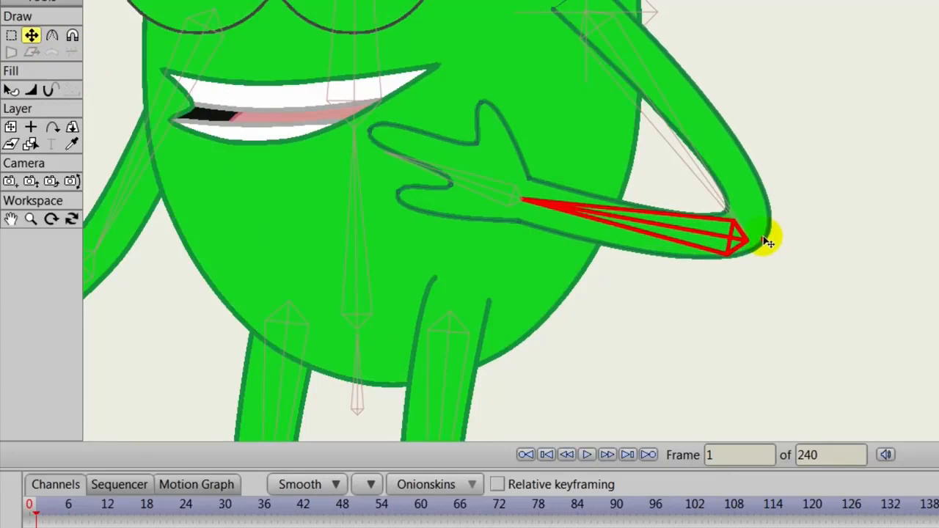
mouse_move(736, 261)
mouse_down()
mouse_move(734, 237)
mouse_move(675, 239)
mouse_move(703, 239)
mouse_up()
mouse_move(713, 204)
mouse_down()
mouse_move(654, 212)
mouse_move(693, 220)
mouse_up()
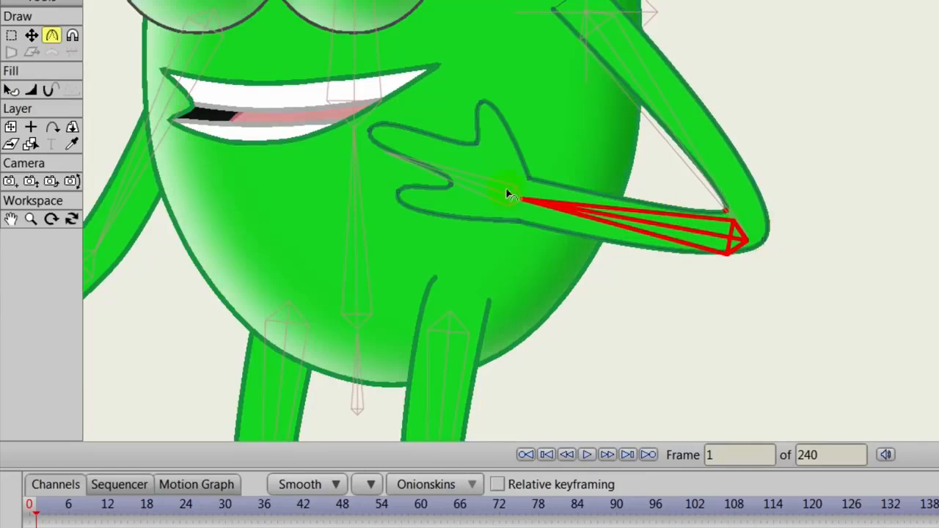
Step: Adjust the curvature of the front arm's outer elbow point, and test the forearm bend on the Mainline with Manipulate Bones
mouse_move(772, 249)
mouse_down()
mouse_move(765, 245)
mouse_move(766, 254)
mouse_up()
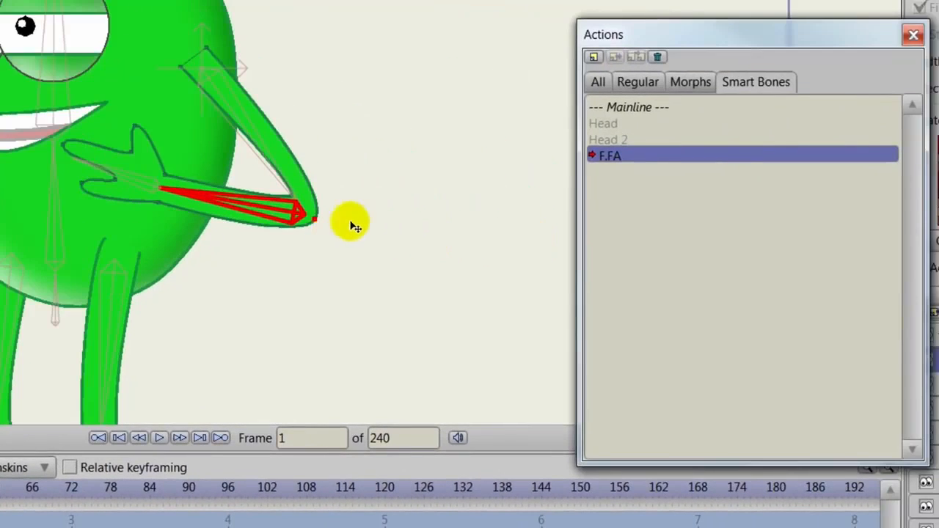
click(635, 107)
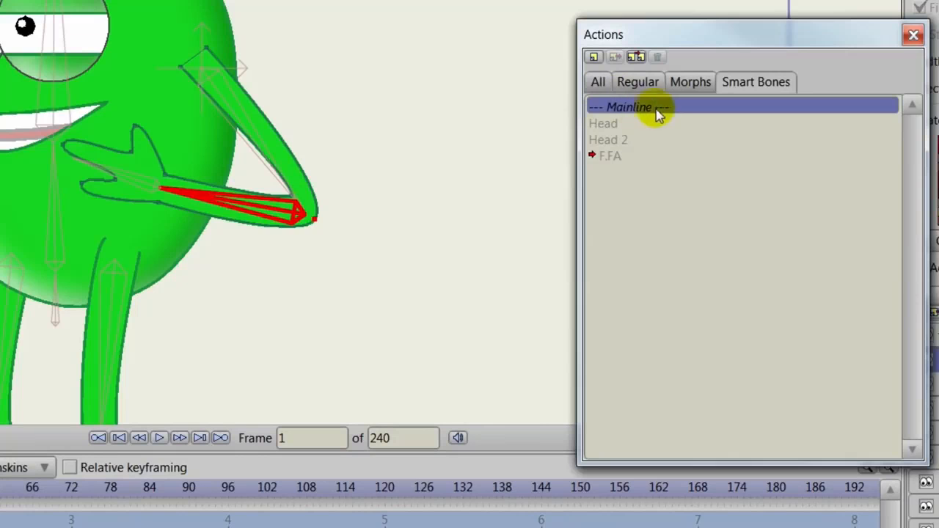
double_click(659, 109)
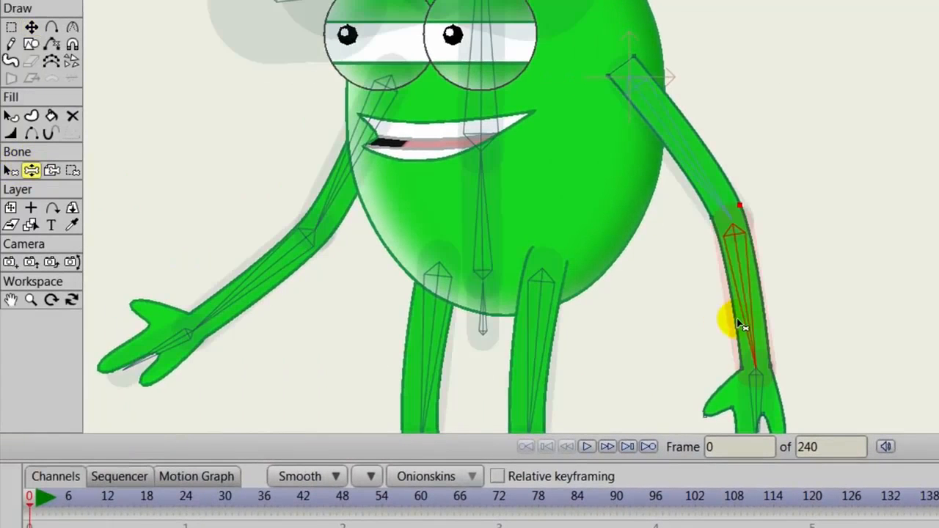
drag(742, 326, 562, 178)
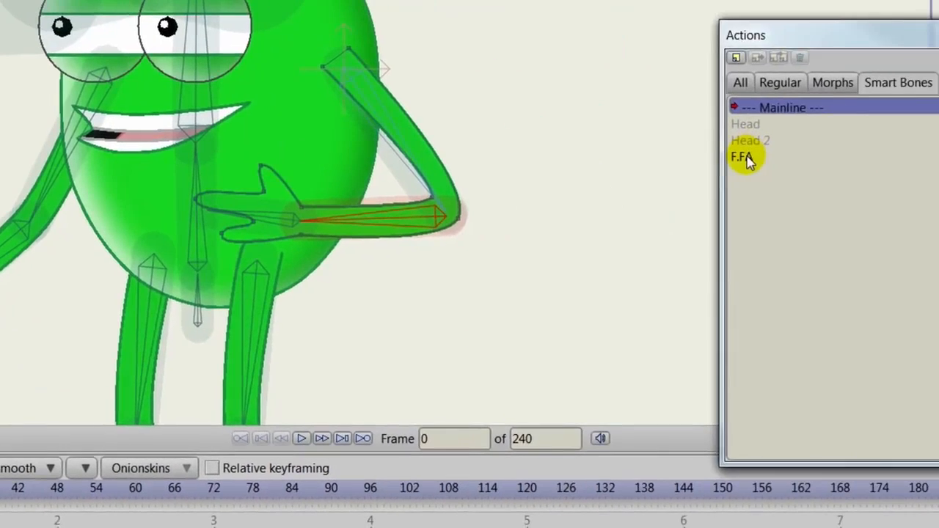
Step: Reopen the F.FA action and shift the front arm's inner elbow point slightly inward with Transform Points
double_click(750, 156)
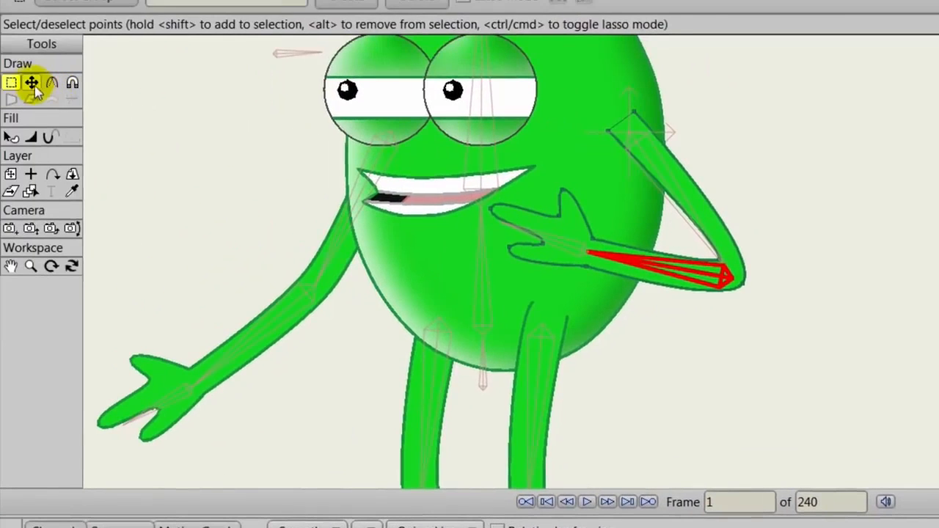
click(31, 83)
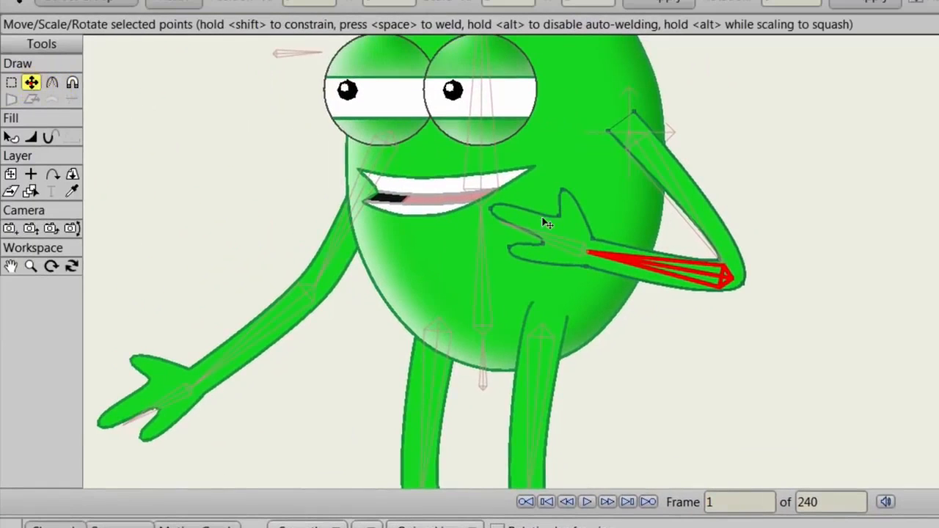
scroll(752, 286, up, 3)
drag(735, 260, 721, 258)
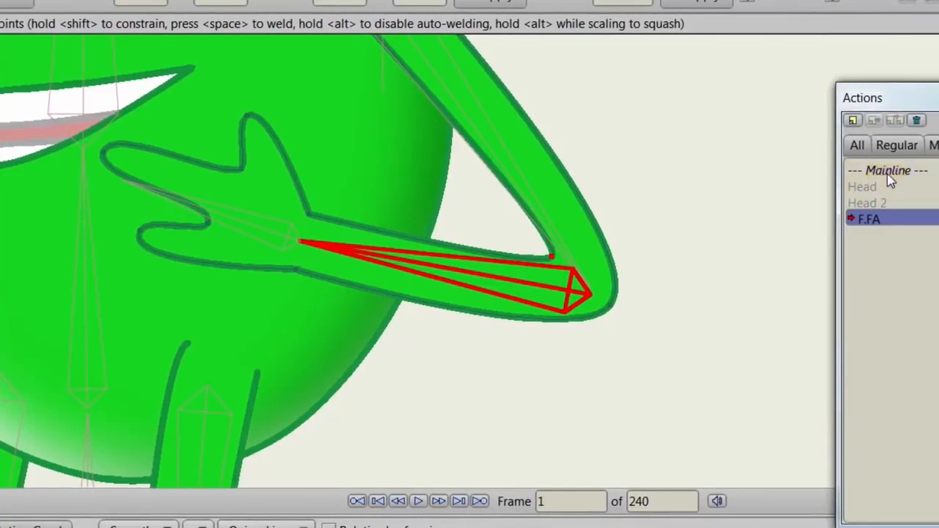
Step: Return to the Mainline and test the elbow bends of the front and back arms with Manipulate Bones
double_click(889, 171)
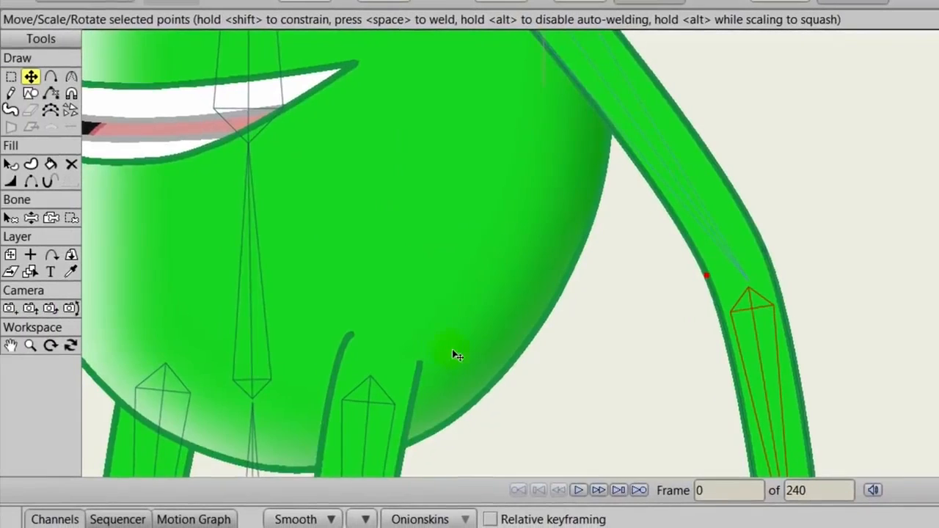
drag(465, 350, 542, 345)
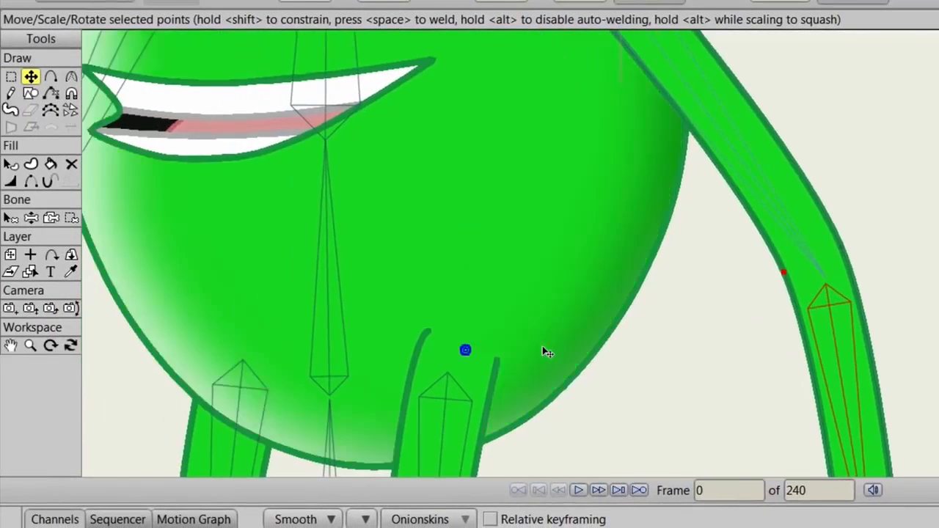
scroll(542, 345, down, 4)
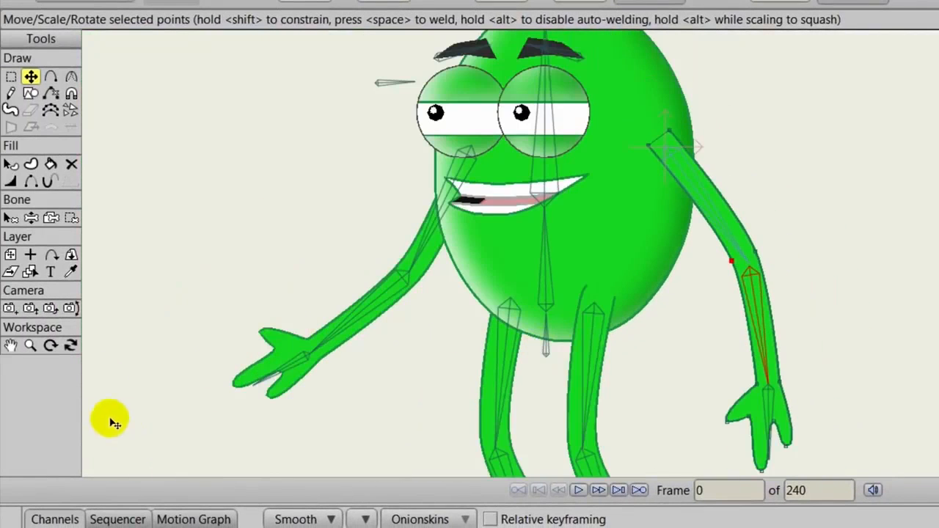
click(30, 218)
drag(761, 336, 608, 216)
drag(350, 319, 453, 268)
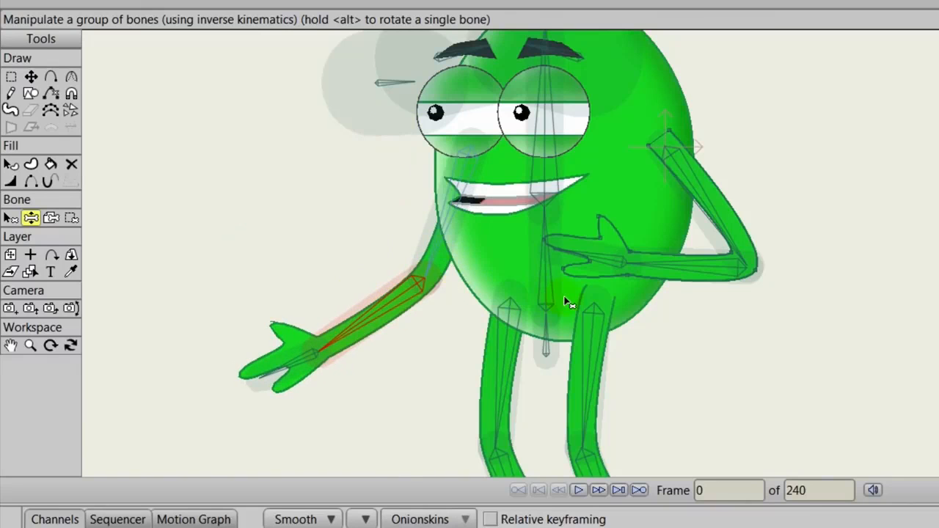
drag(570, 302, 593, 365)
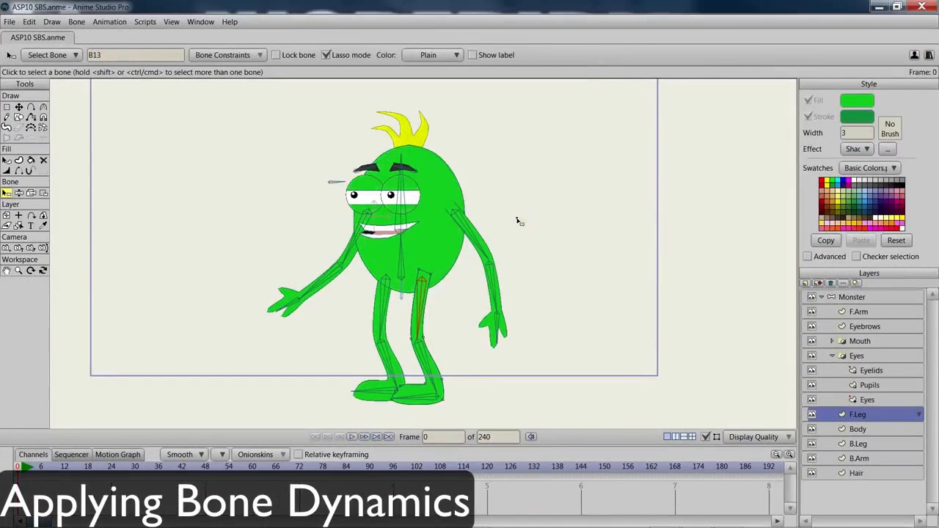
Step: Test the back arm and eyebrow bones near the monster's head with Manipulate Bones
drag(517, 219, 578, 273)
scroll(575, 262, up, 3)
drag(549, 207, 531, 255)
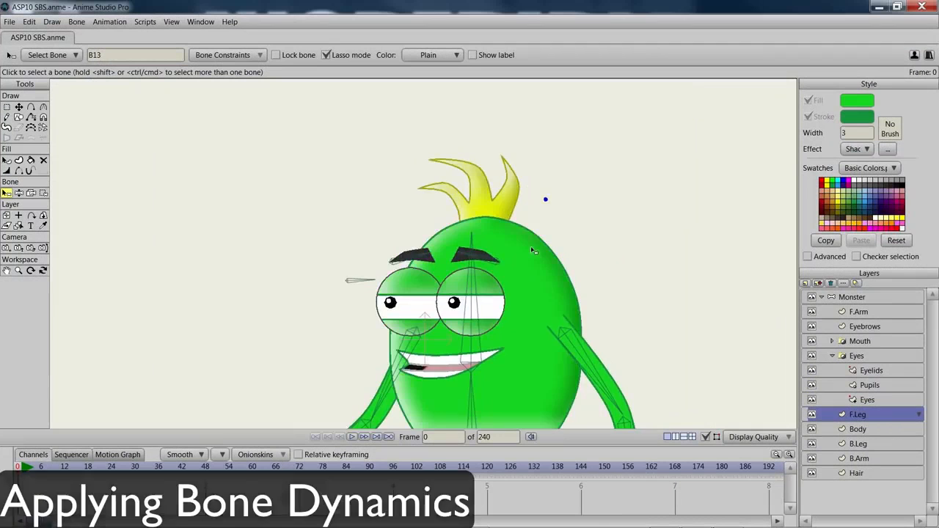
scroll(532, 242, up, 2)
scroll(534, 239, down, 3)
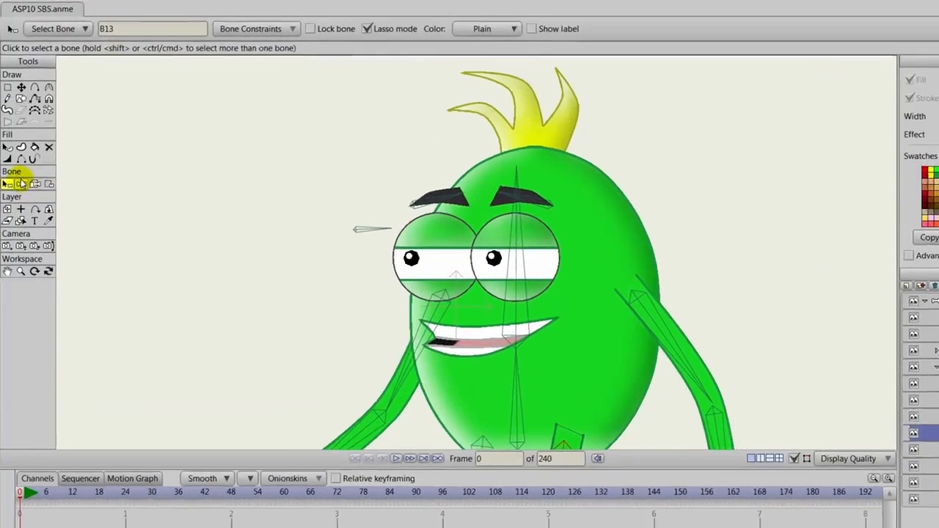
key(z)
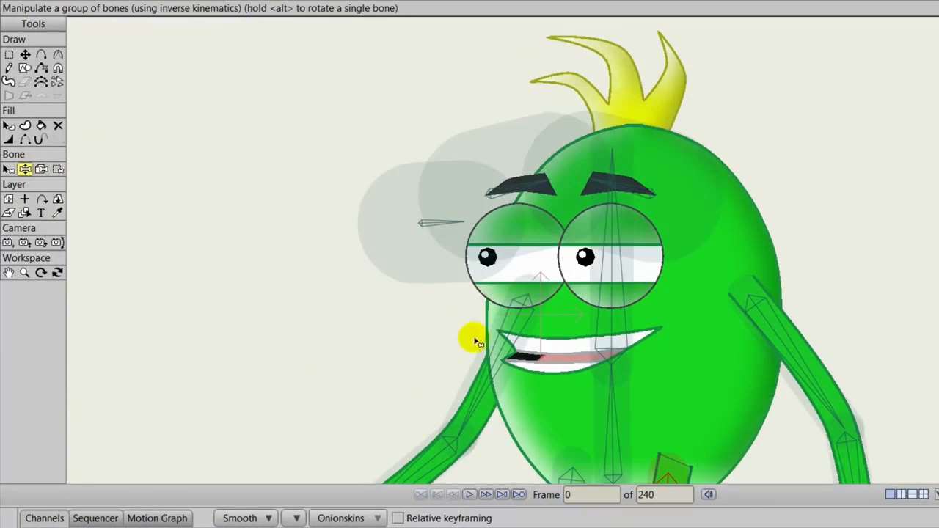
drag(490, 353, 494, 232)
mouse_move(512, 193)
mouse_down()
mouse_move(513, 173)
mouse_move(522, 193)
mouse_up()
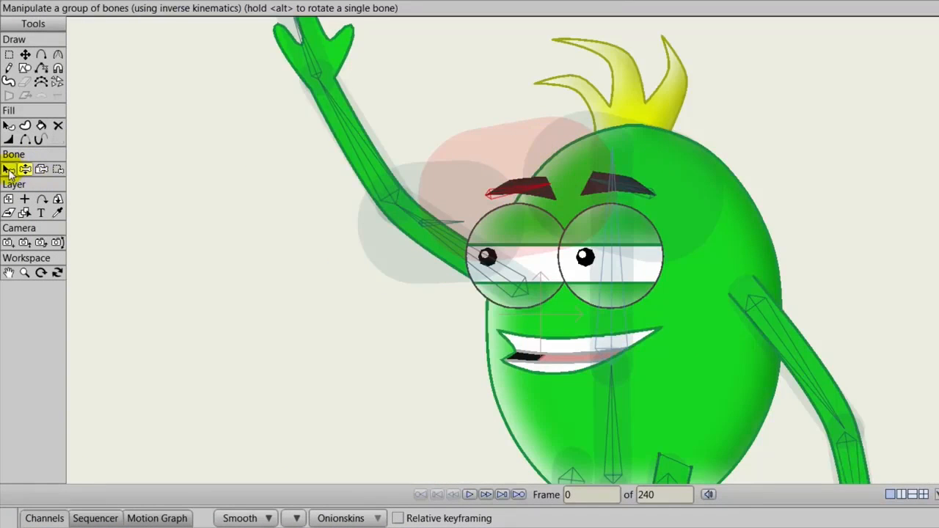
Step: On the Monster layer, add a chain of three bones along the left hair strand, parented to the Head bone
click(10, 170)
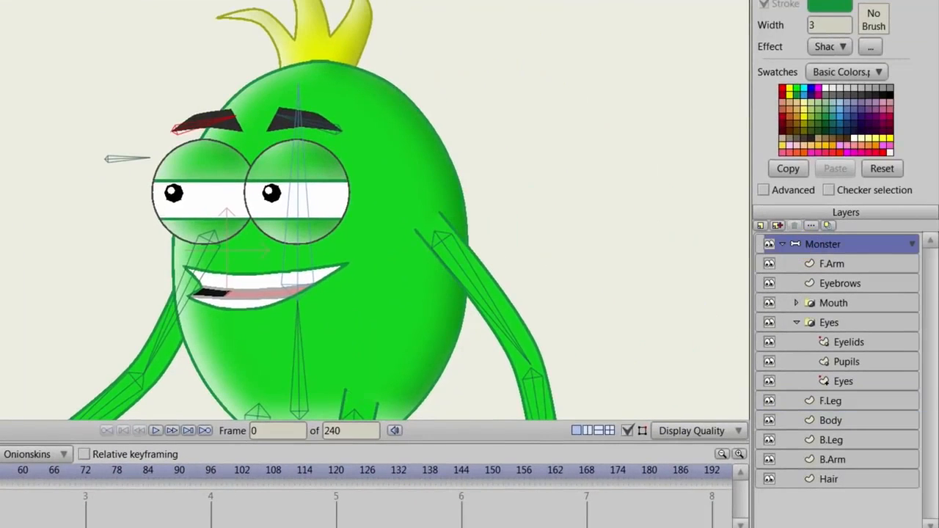
click(301, 158)
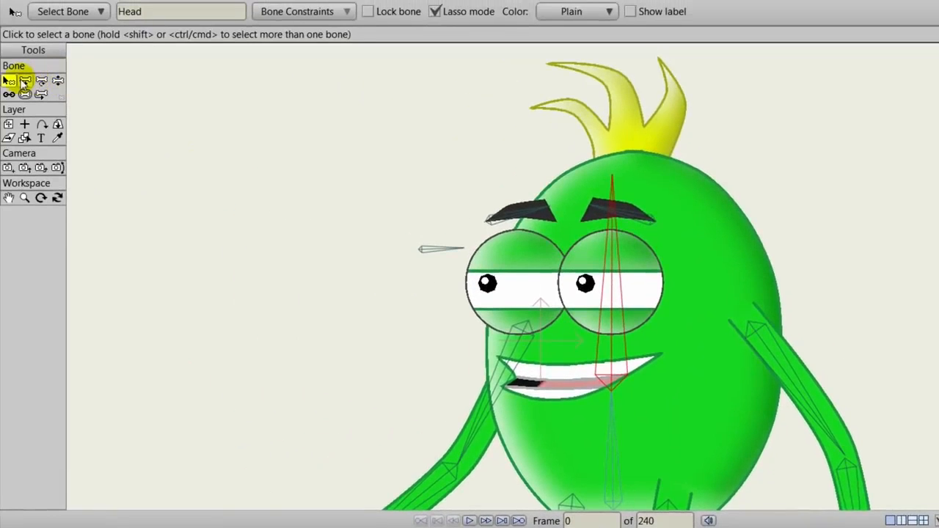
click(25, 80)
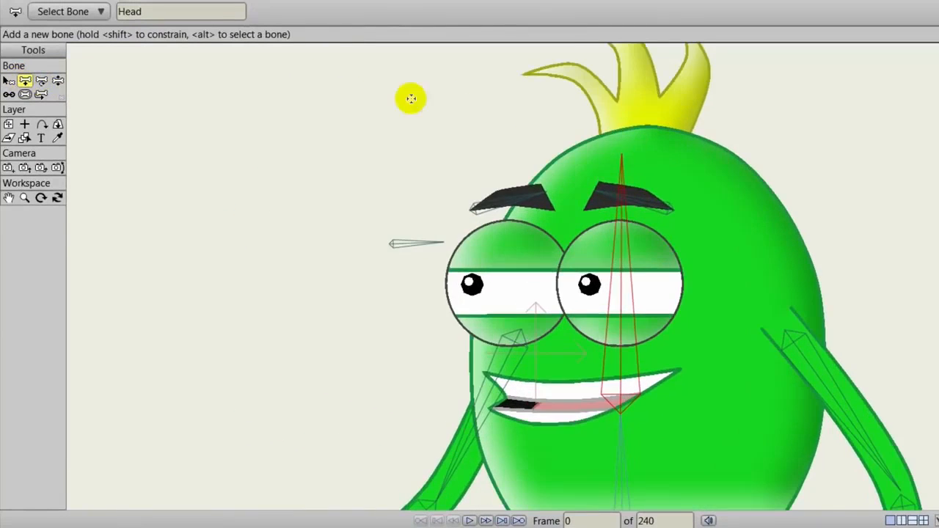
scroll(515, 139, down, 1)
scroll(506, 241, up, 4)
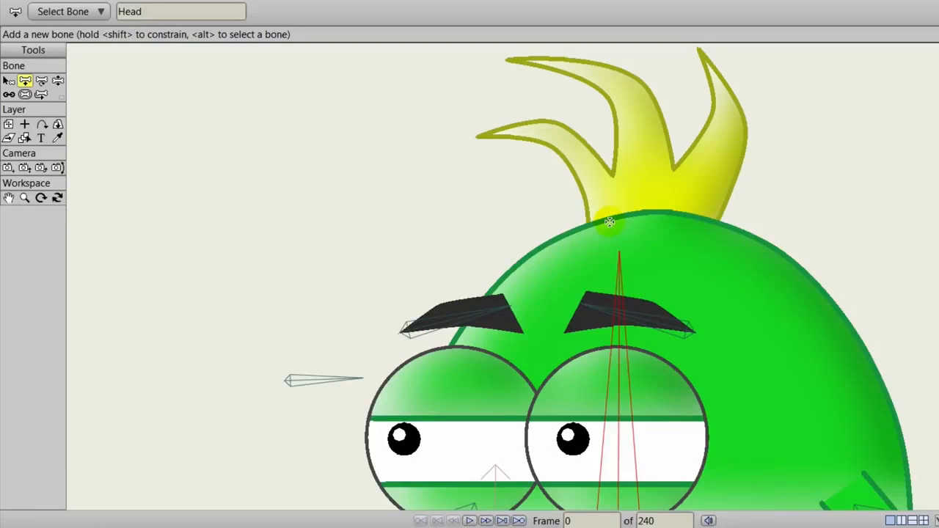
drag(609, 222, 596, 192)
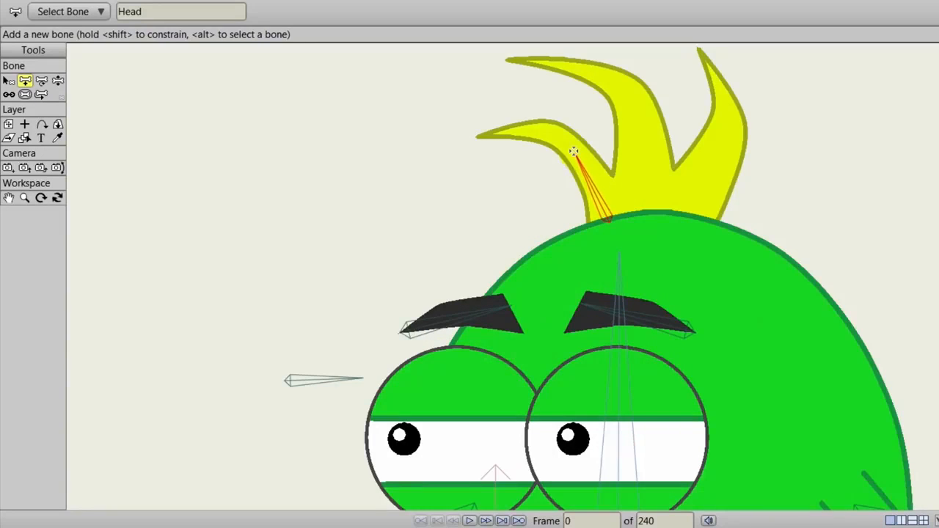
drag(572, 149, 583, 164)
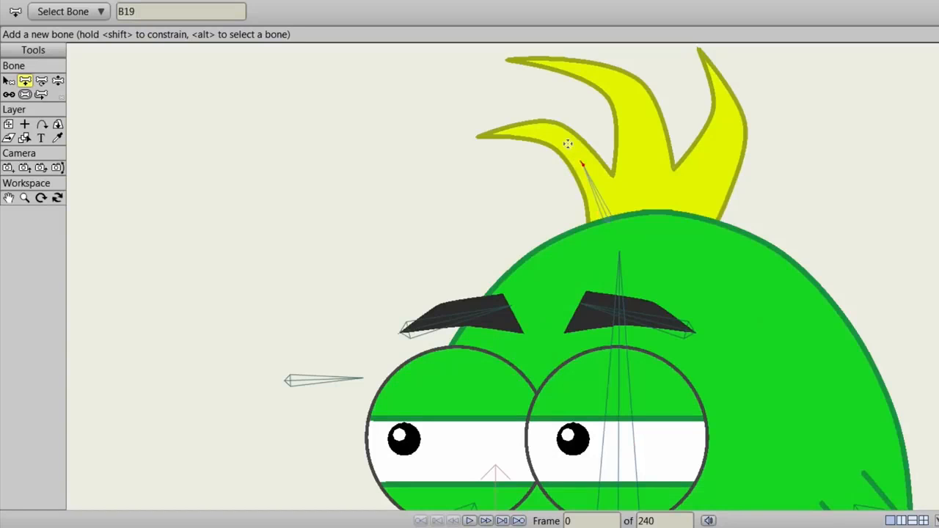
drag(546, 130, 546, 130)
drag(545, 130, 496, 133)
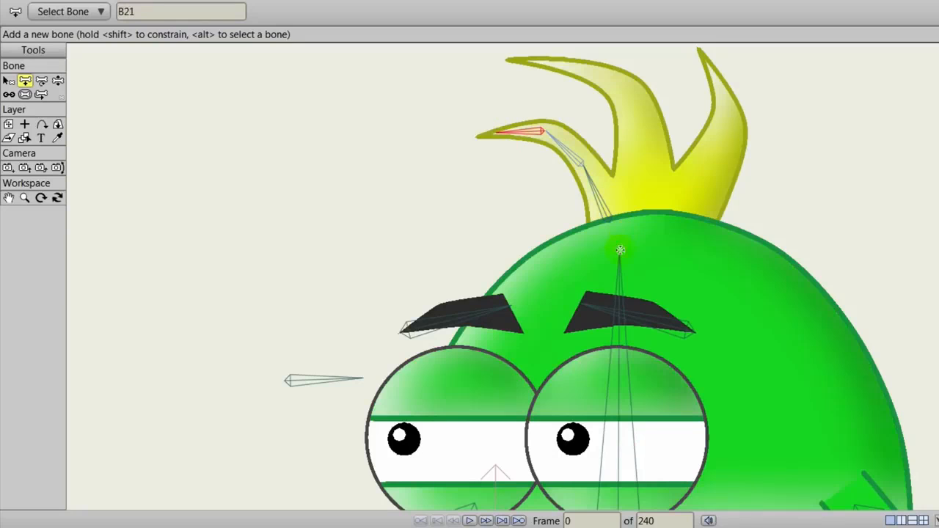
Step: Add a chain of three bones along the middle hair strand, parented to the Head bone
alt+click(619, 258)
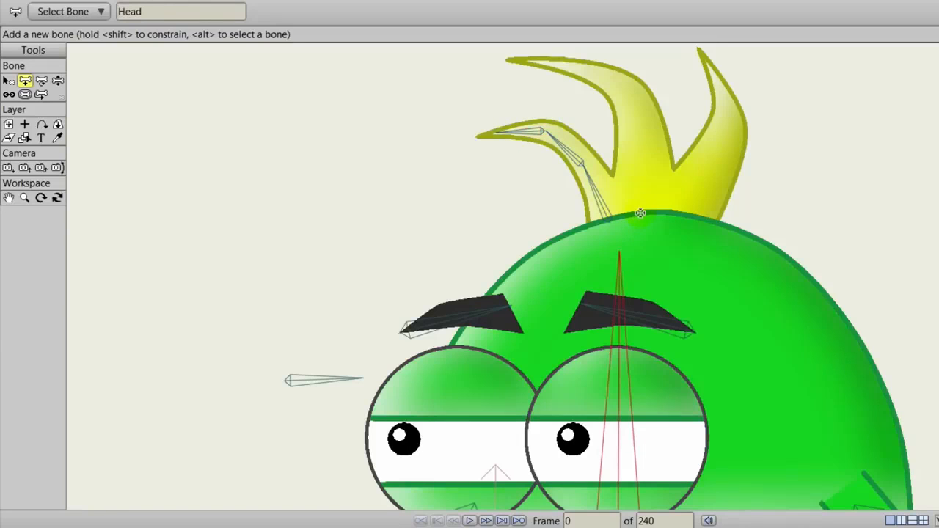
drag(640, 212, 640, 211)
mouse_move(639, 156)
mouse_down()
mouse_move(621, 85)
mouse_move(514, 47)
mouse_move(537, 61)
mouse_up()
Step: Add a chain of three bones up the right hair strand, parented to the Head bone
alt+click(619, 263)
drag(684, 210, 713, 163)
drag(729, 117, 729, 117)
drag(729, 118, 704, 53)
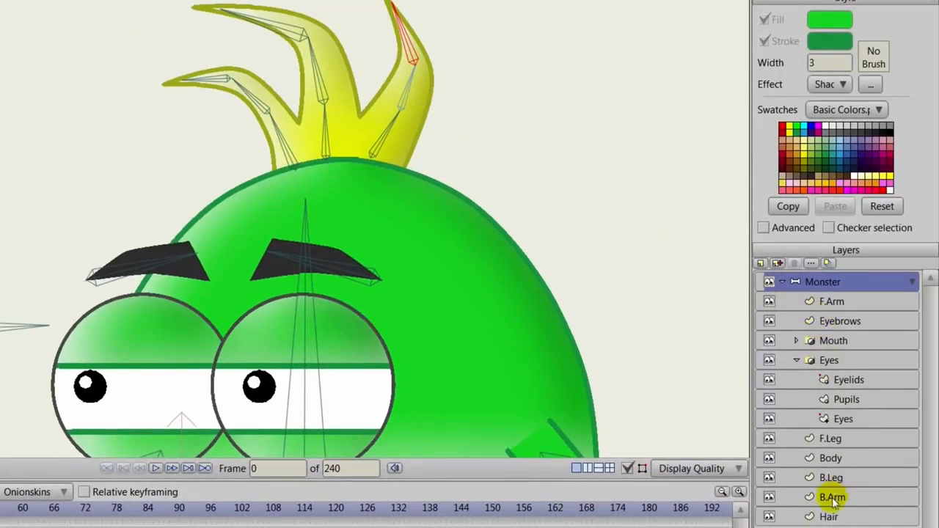
Step: On the Hair layer, bind the left strand's tip point to that strand's end bone
click(829, 516)
drag(482, 272, 446, 336)
click(214, 178)
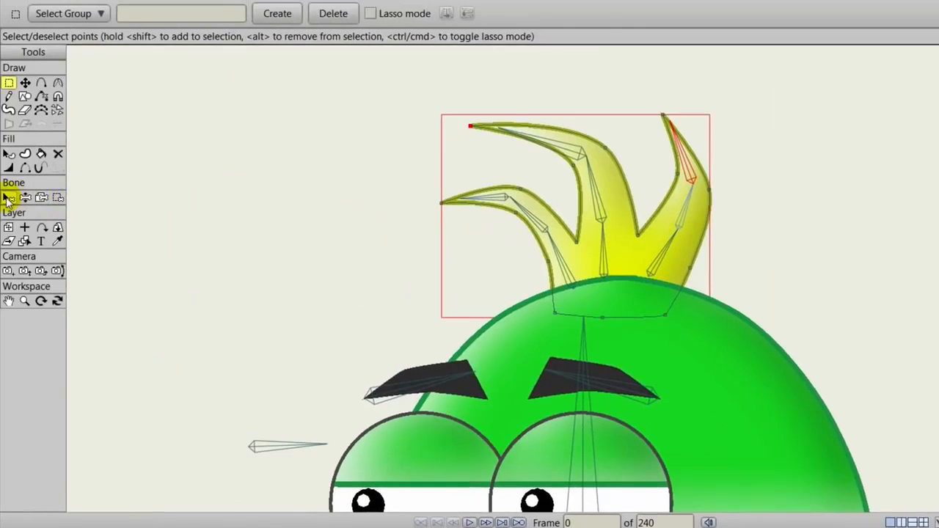
click(9, 198)
click(490, 196)
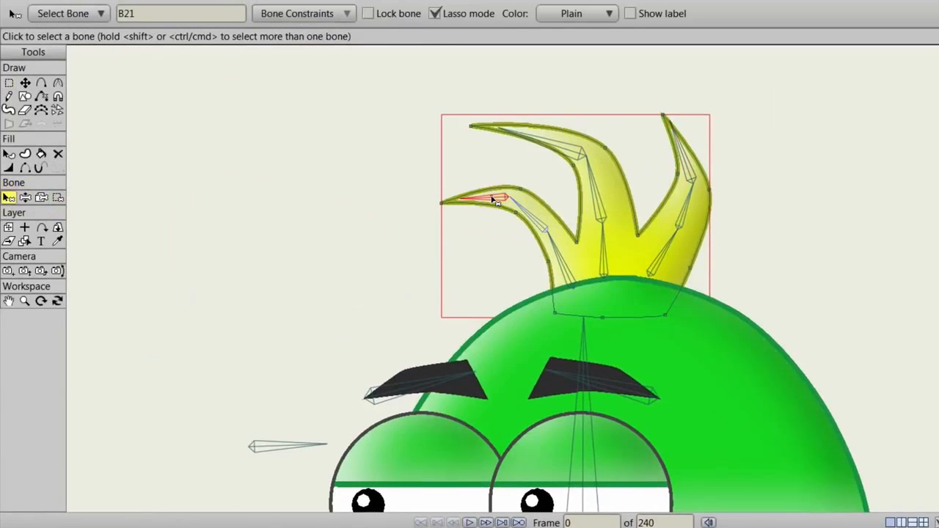
click(58, 197)
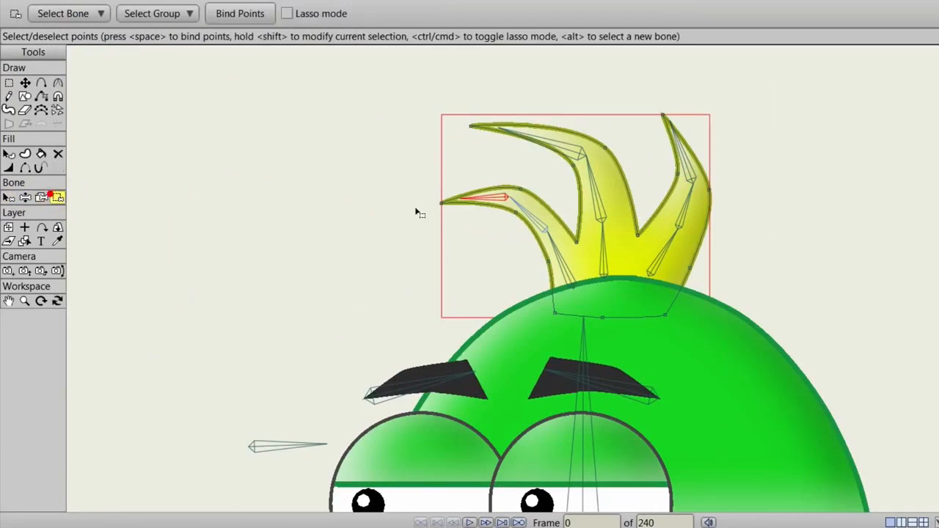
drag(405, 185, 451, 227)
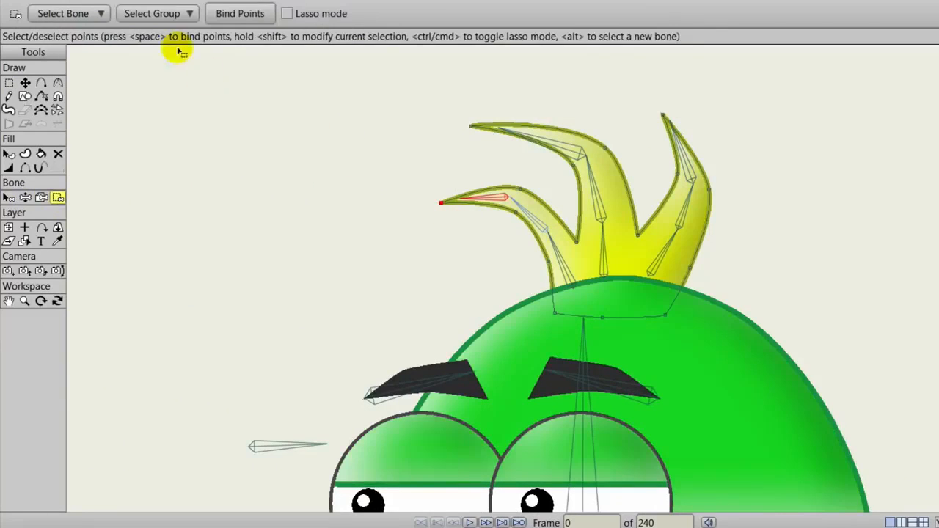
click(248, 15)
Step: Bind the tip point of the middle hair strand to that strand's end bone
click(9, 197)
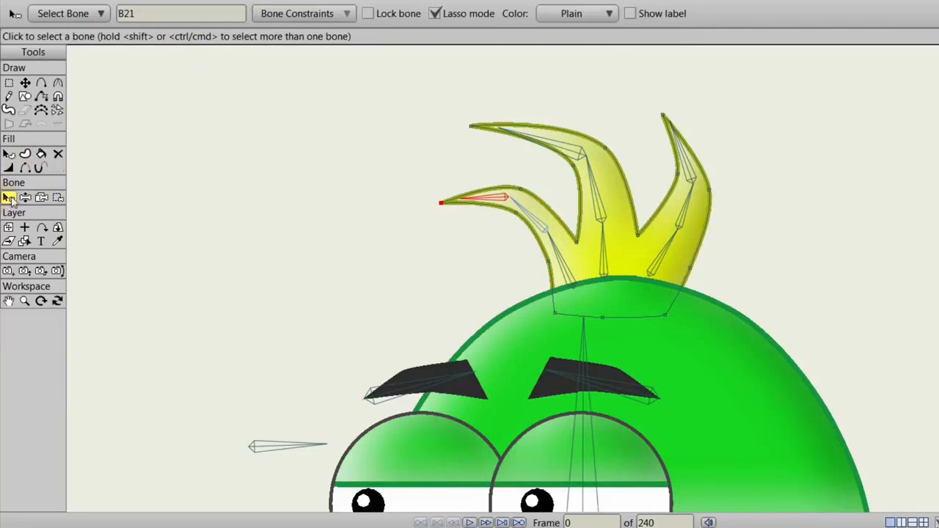
click(538, 144)
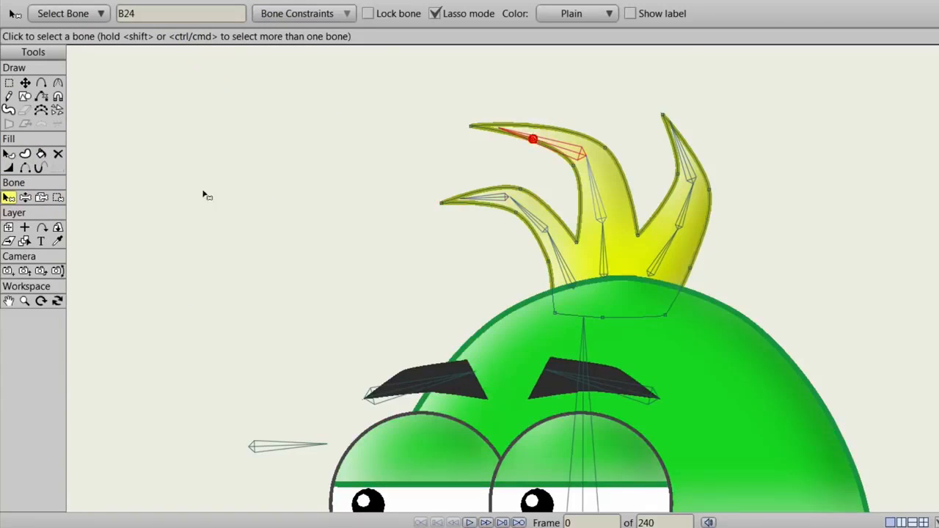
click(58, 198)
click(482, 127)
click(247, 14)
Step: Bind the tip point of the right hair strand to that strand's end bone
click(9, 197)
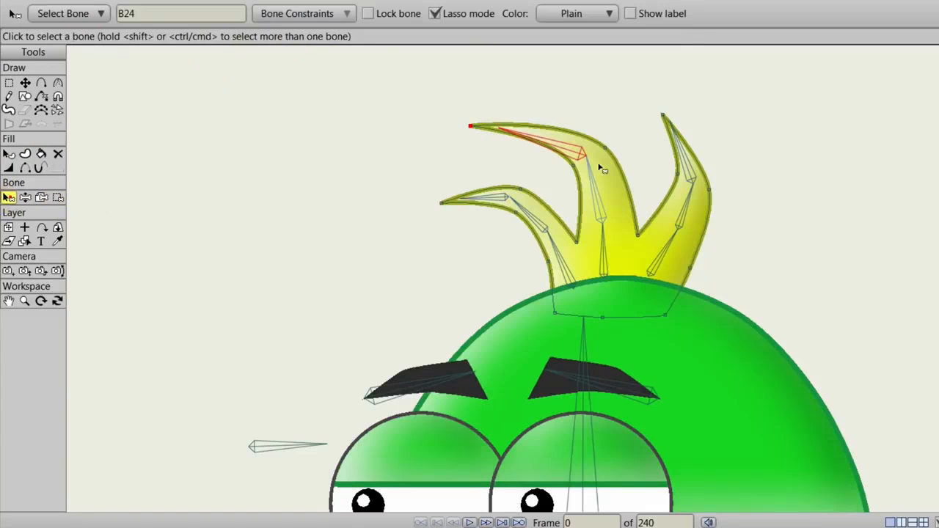
click(684, 169)
click(58, 198)
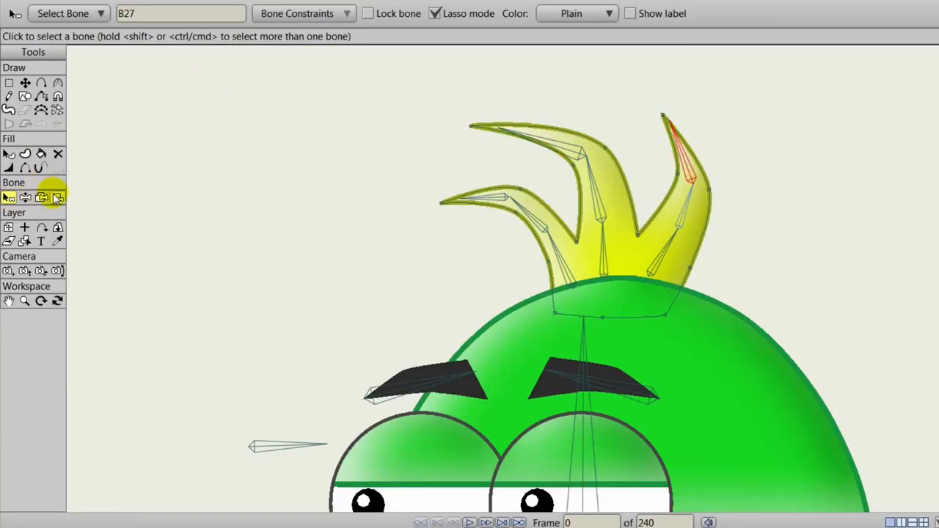
click(677, 110)
click(245, 14)
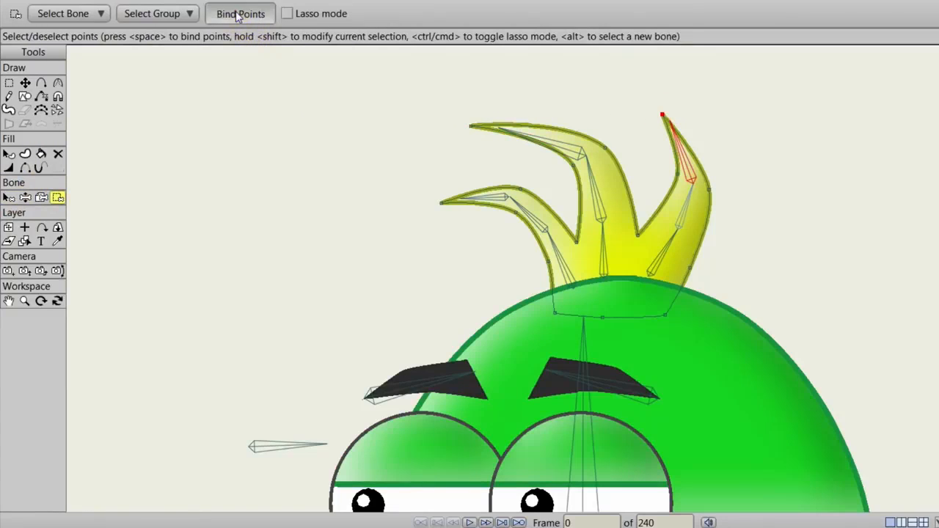
Step: Bind the two middle points of the left hair strand to that strand's middle bone
click(9, 197)
click(487, 206)
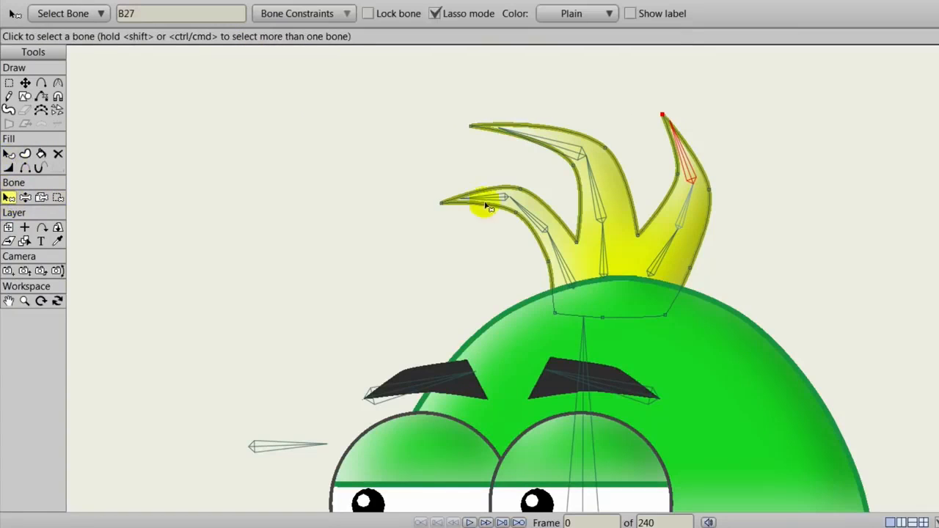
click(539, 226)
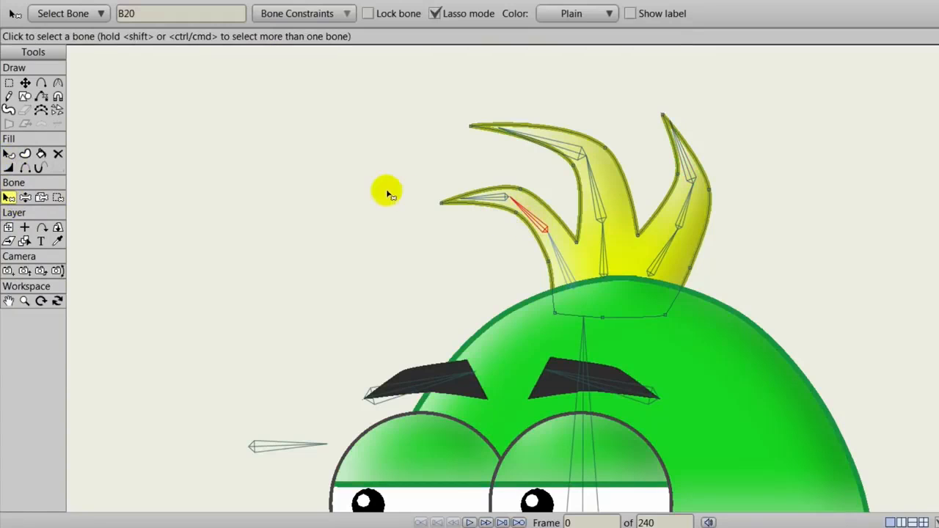
click(58, 198)
drag(509, 173, 532, 230)
click(237, 13)
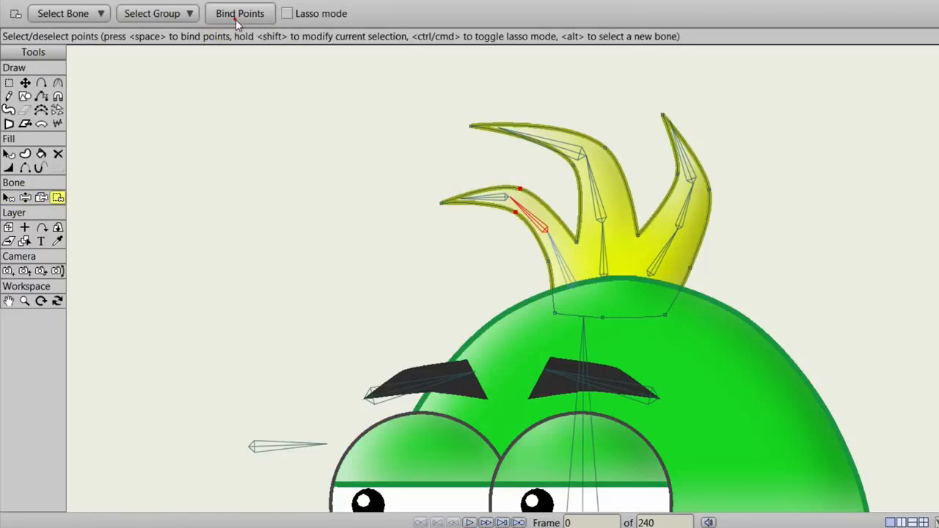
Step: Bind the two middle points of the central hair strand to that strand's middle bone
click(9, 198)
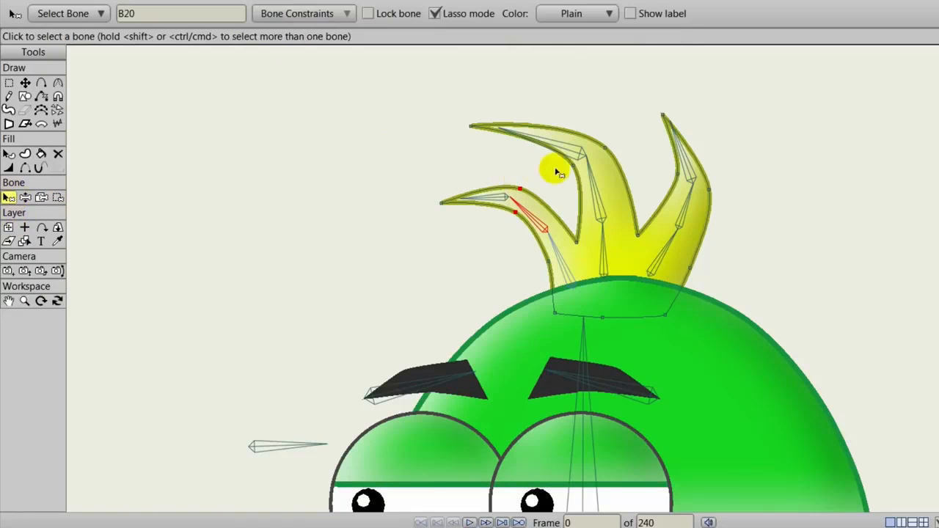
click(596, 189)
click(59, 198)
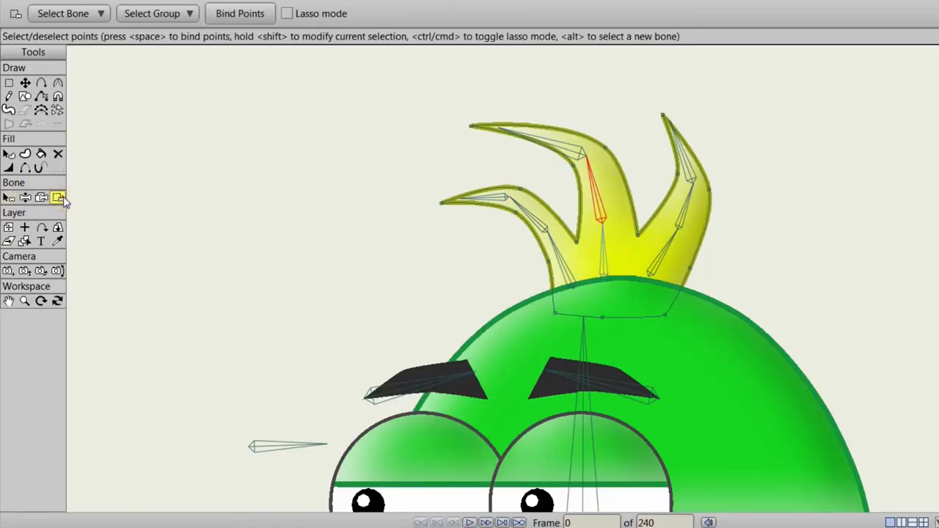
drag(639, 178, 548, 140)
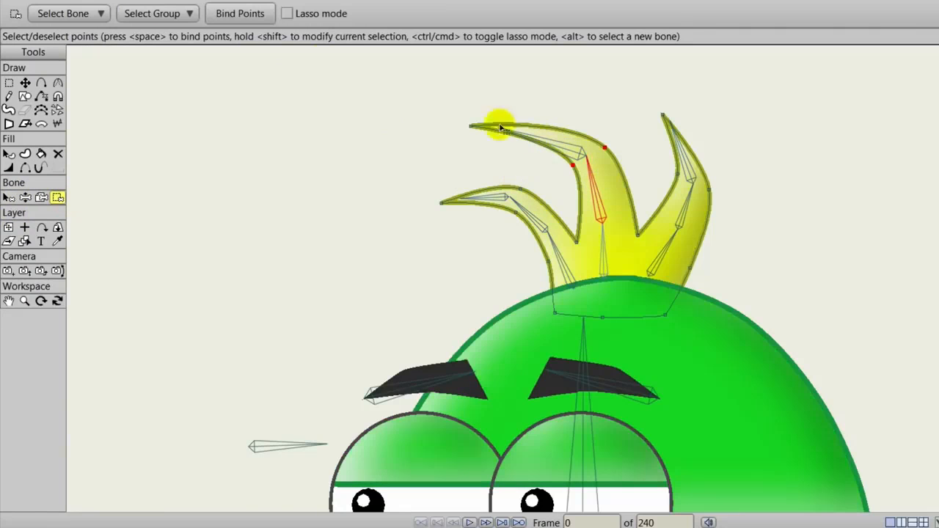
click(210, 15)
Step: Bind the two middle points of the right hair strand to that strand's middle bone
click(8, 198)
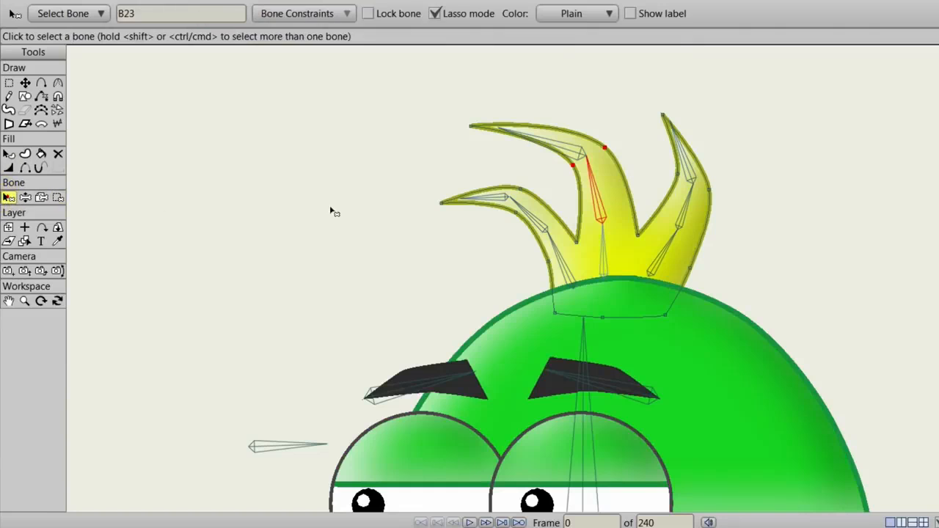
click(682, 212)
click(58, 197)
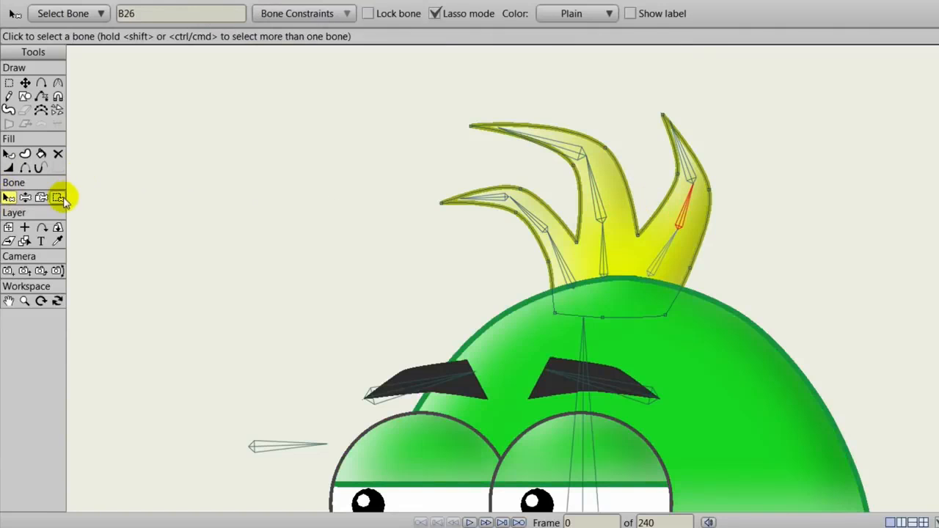
click(673, 171)
drag(672, 171, 752, 211)
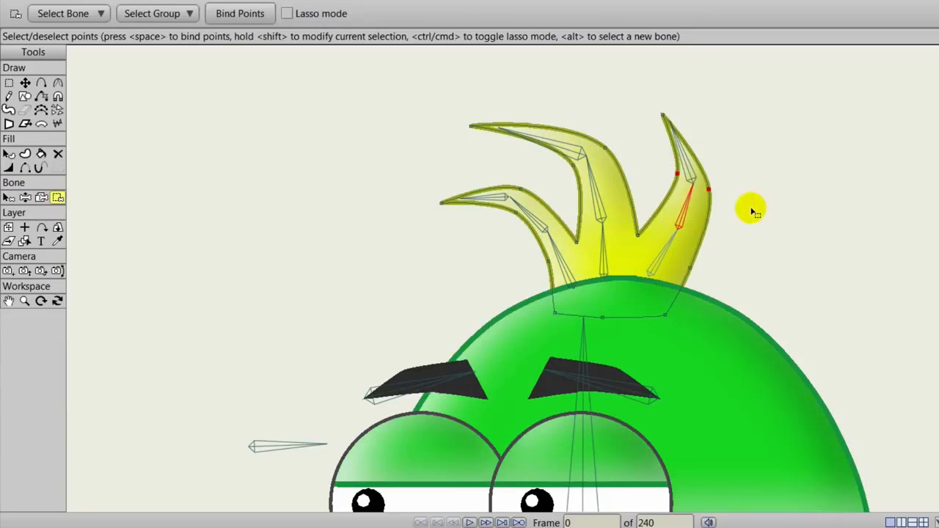
click(250, 14)
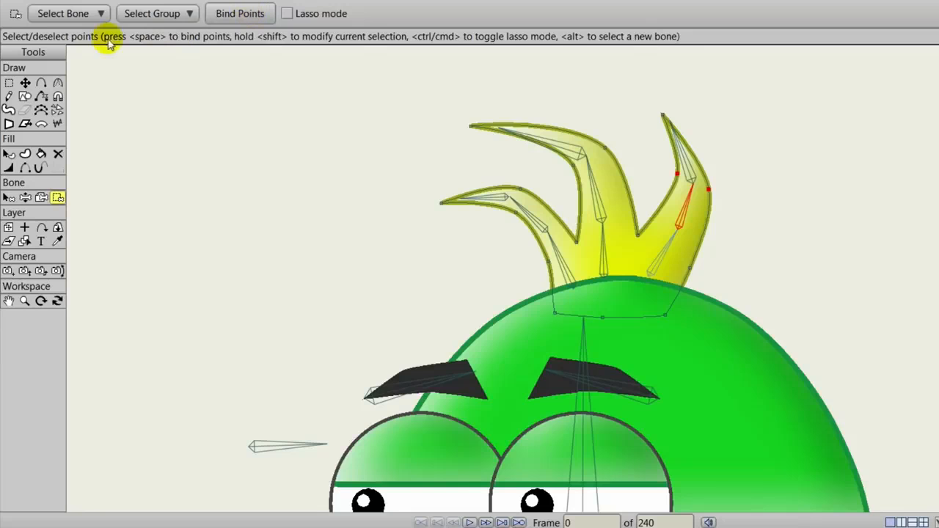
Step: Nudge the left strand's two middle points and the right strand's inner middle point slightly to fit around the bone joints
click(24, 83)
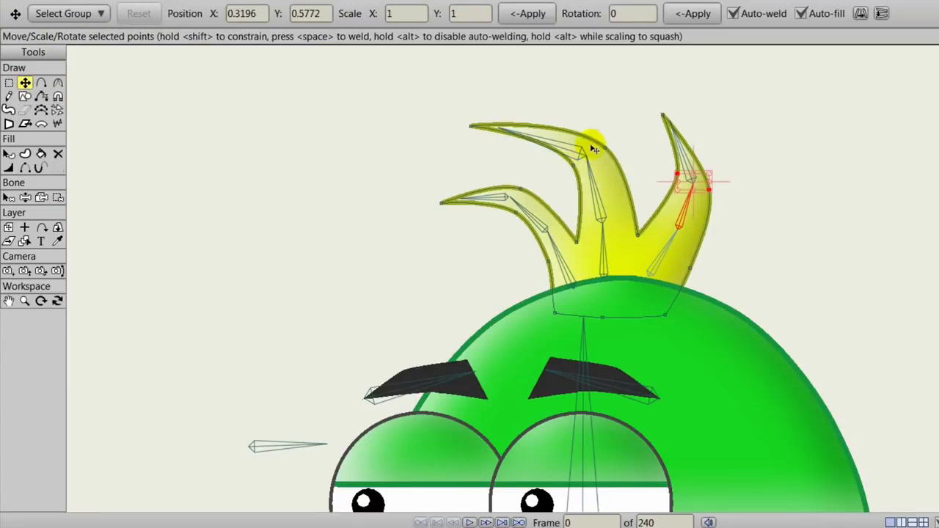
click(517, 215)
drag(517, 215, 512, 211)
click(518, 189)
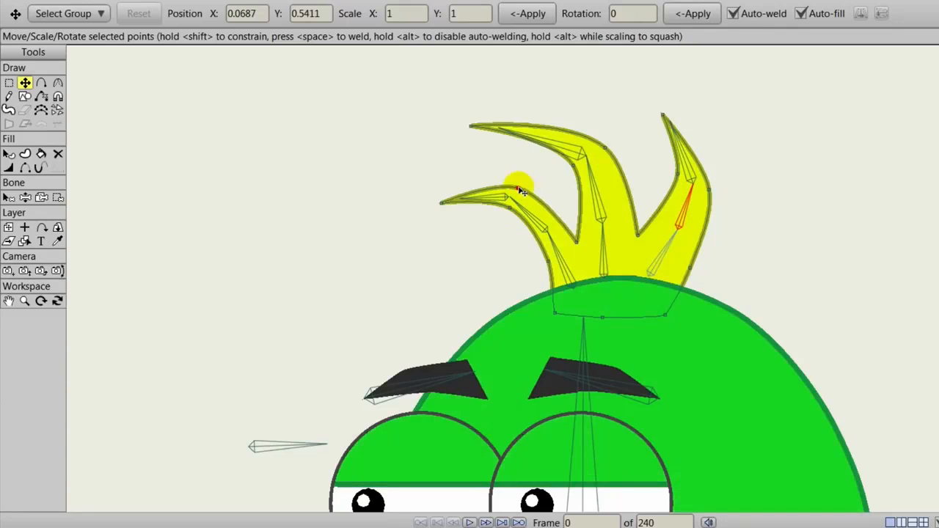
click(677, 177)
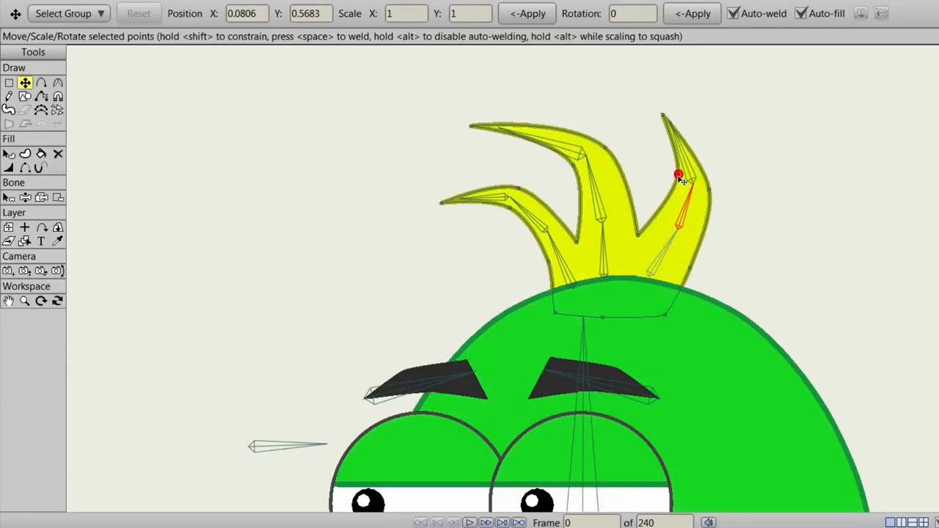
Step: Enable bone dynamics on the middle and end bones of all three hair strands
scroll(668, 263, down, 3)
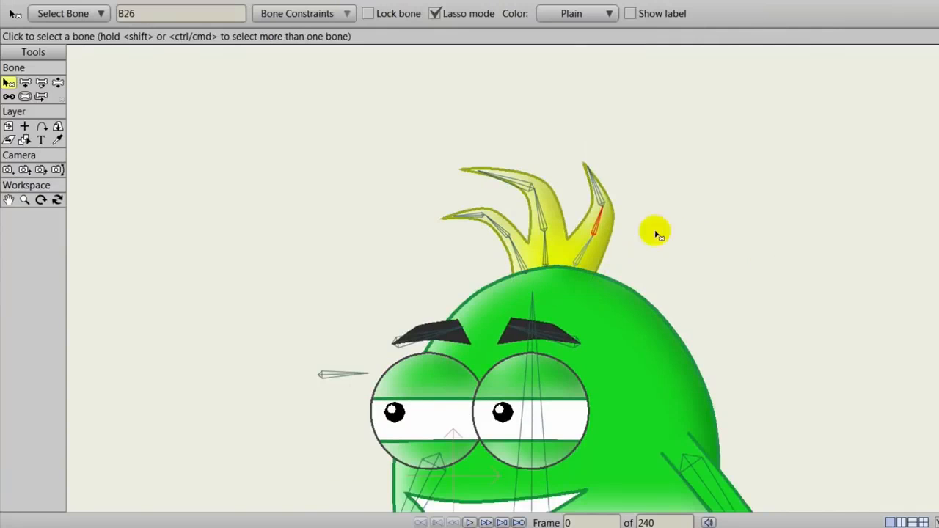
mouse_move(402, 125)
mouse_down()
mouse_move(403, 147)
mouse_move(442, 200)
mouse_move(445, 224)
mouse_move(466, 235)
mouse_move(519, 217)
mouse_move(567, 219)
mouse_move(628, 239)
mouse_move(645, 149)
mouse_move(575, 127)
mouse_move(411, 144)
mouse_move(393, 166)
mouse_up()
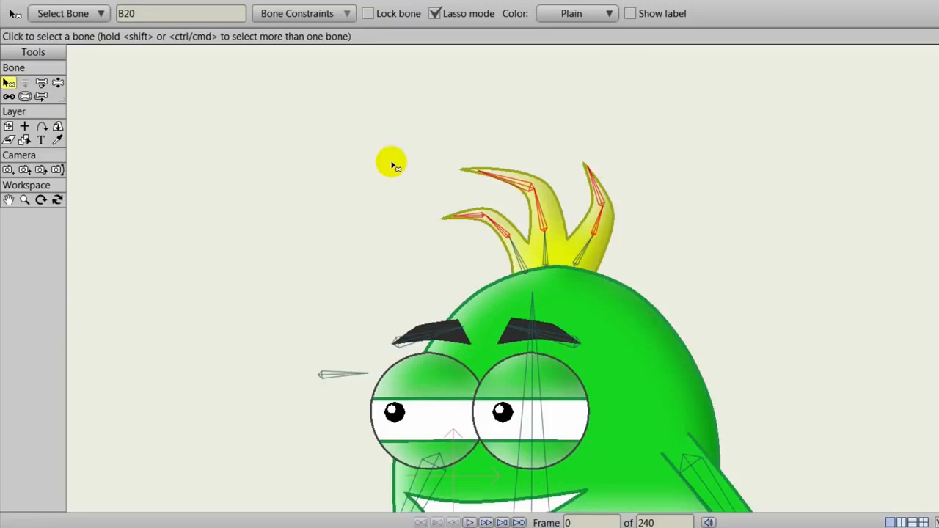
click(312, 17)
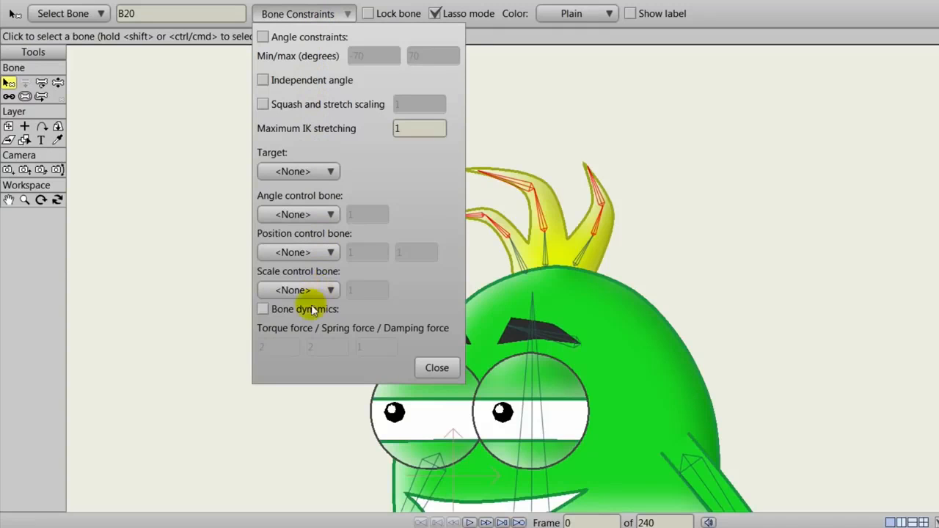
click(262, 309)
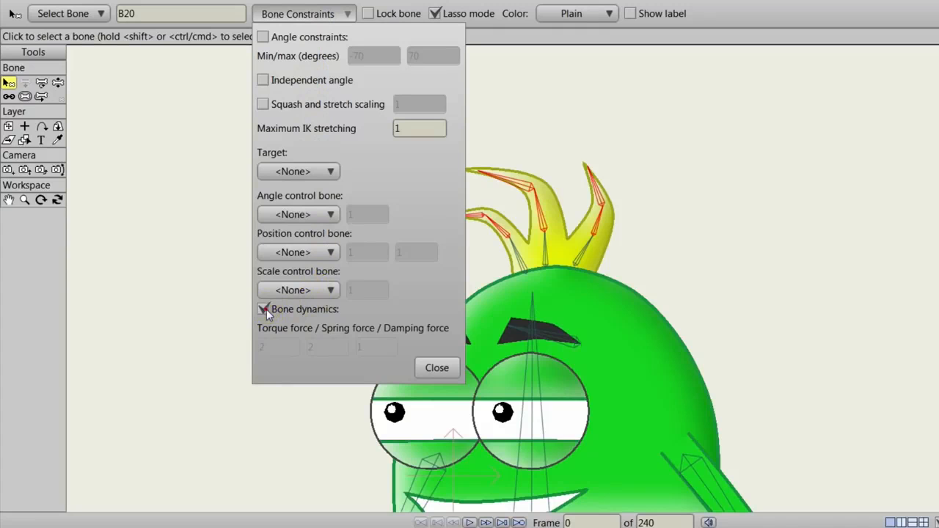
click(437, 368)
Step: Keyframe the Head bone in its rest pose at frame 24 with Manipulate Bones
drag(448, 369, 554, 328)
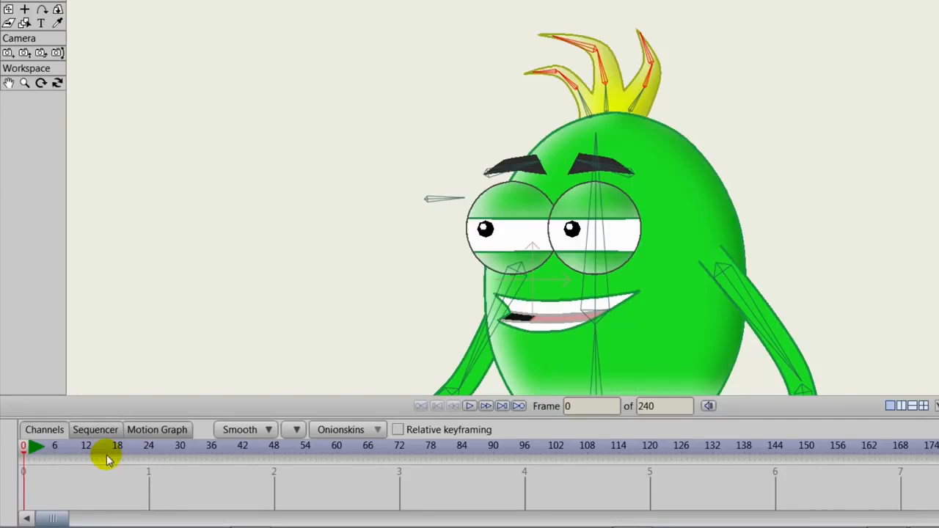
drag(27, 449, 148, 455)
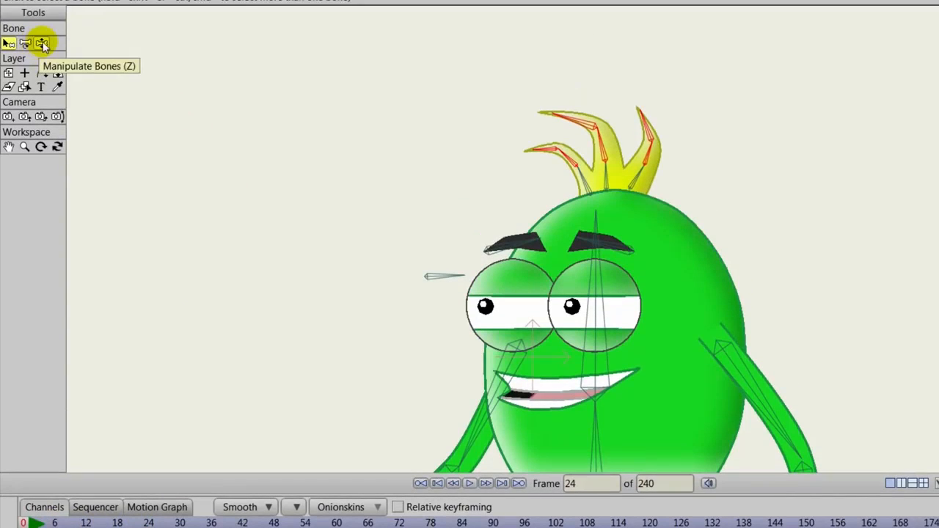
click(42, 44)
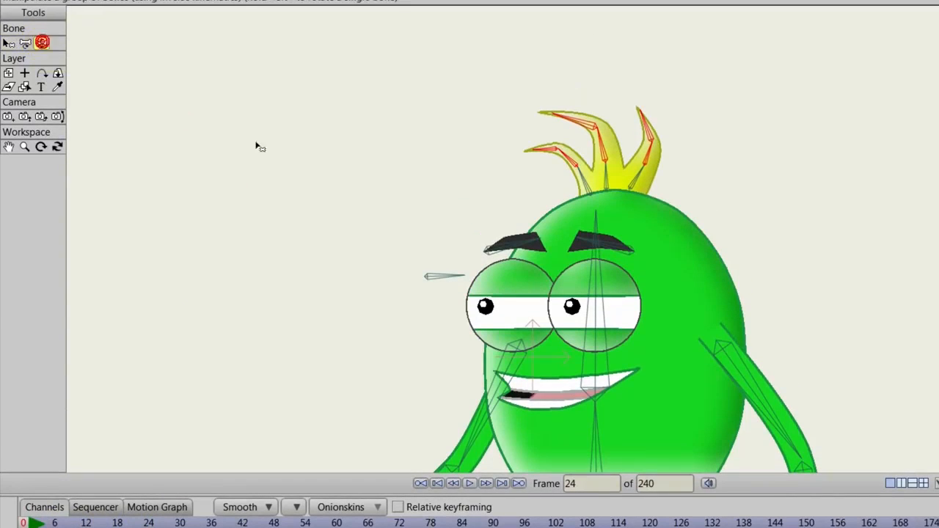
click(598, 276)
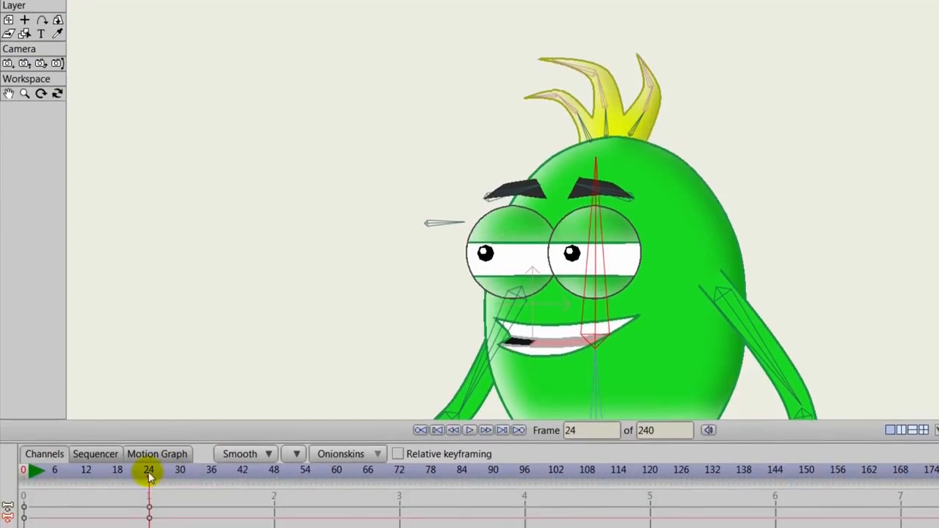
Step: Tilt the Head bone to the left at frame 36 and hold that pose with a keyframe at frame 42
drag(149, 526, 174, 527)
drag(174, 475, 209, 480)
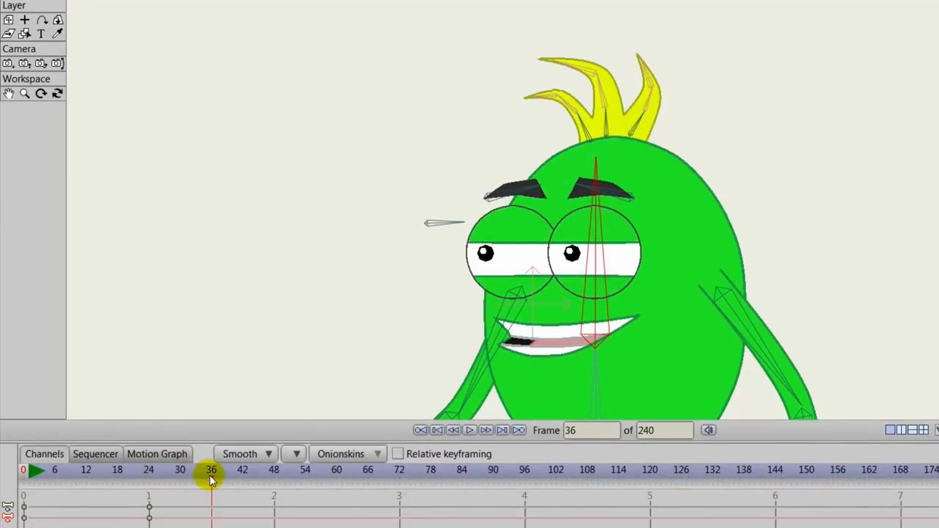
drag(598, 239, 572, 240)
click(212, 477)
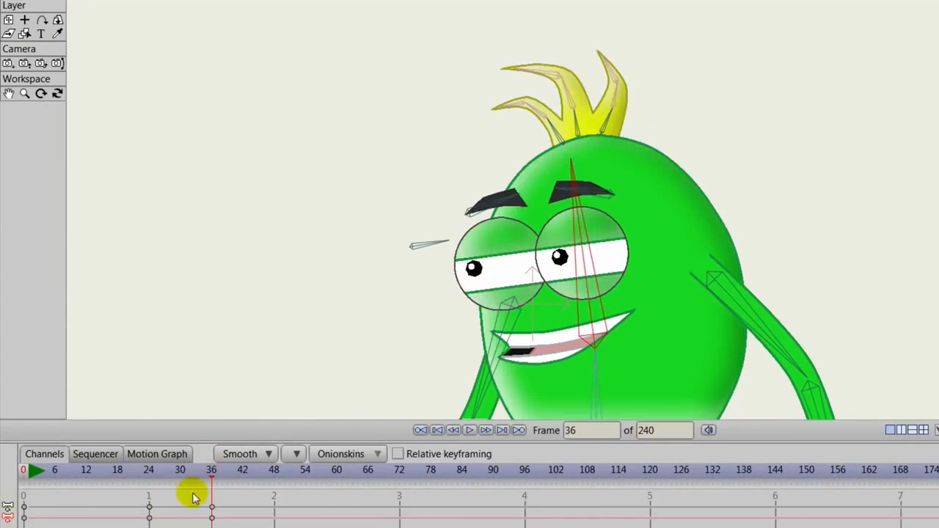
drag(212, 477, 244, 479)
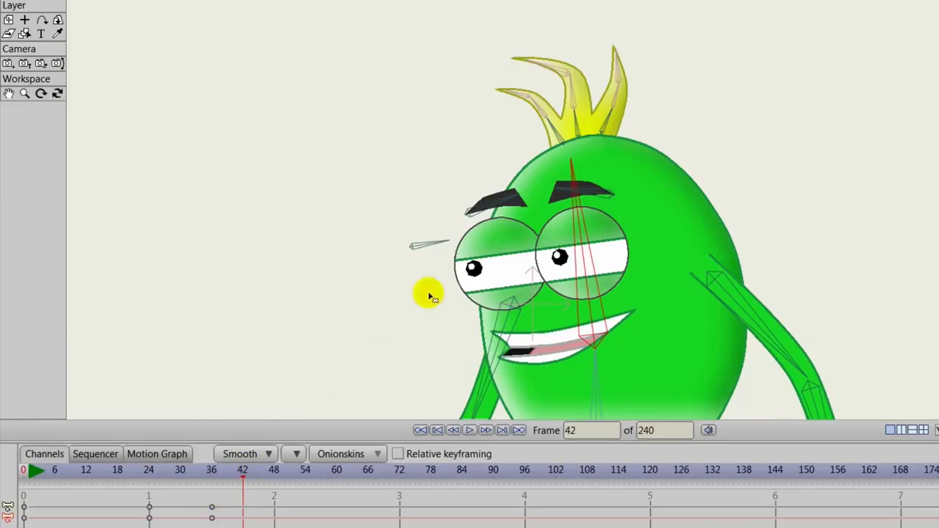
click(589, 285)
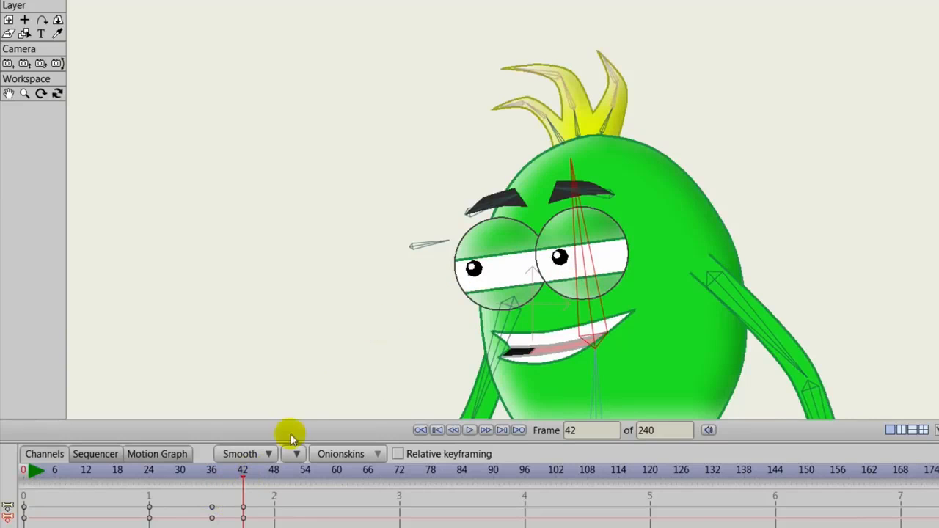
Step: Tilt the Head bone to the right at frame 52
mouse_move(243, 470)
mouse_down()
mouse_move(293, 490)
mouse_move(298, 473)
mouse_up()
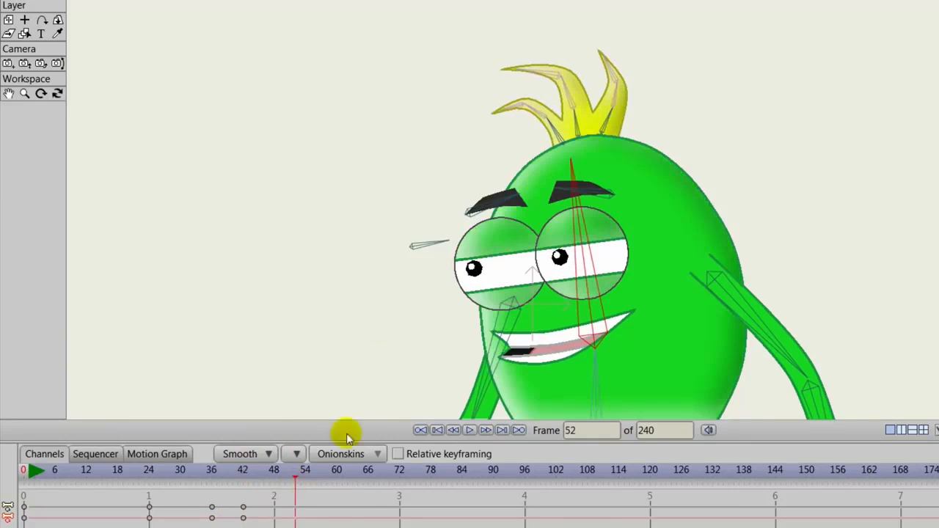
drag(576, 226, 624, 231)
click(294, 506)
Step: Play the head animation twice from frame 0 to examine how the hair follows the movement
drag(298, 473, 24, 474)
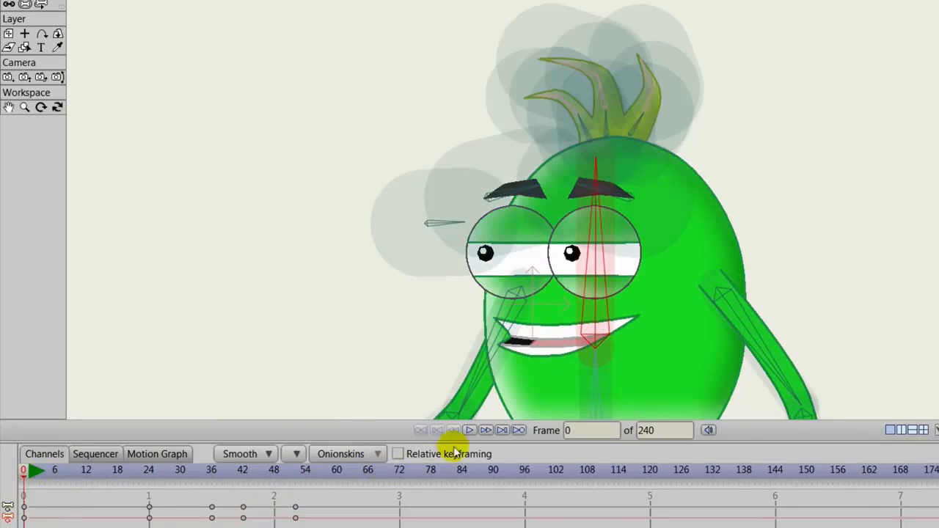
click(470, 432)
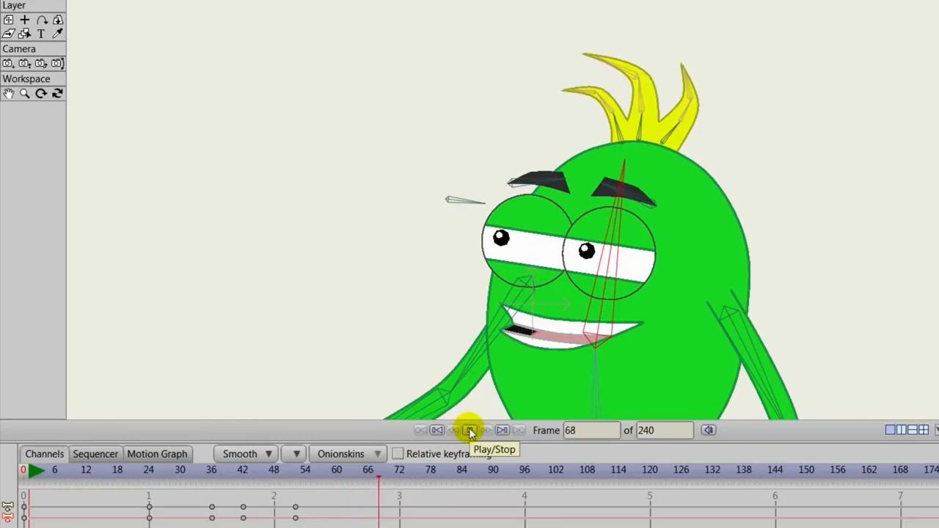
click(470, 431)
drag(423, 479, 25, 470)
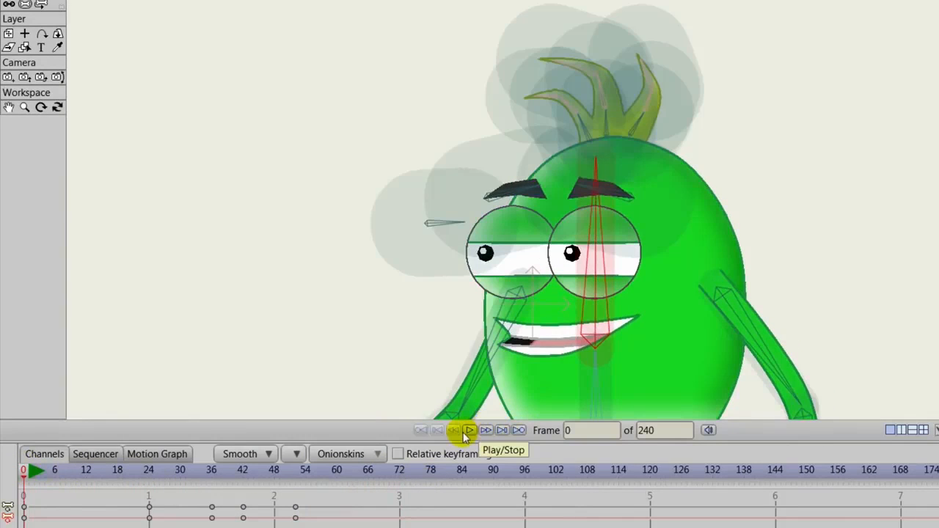
click(468, 433)
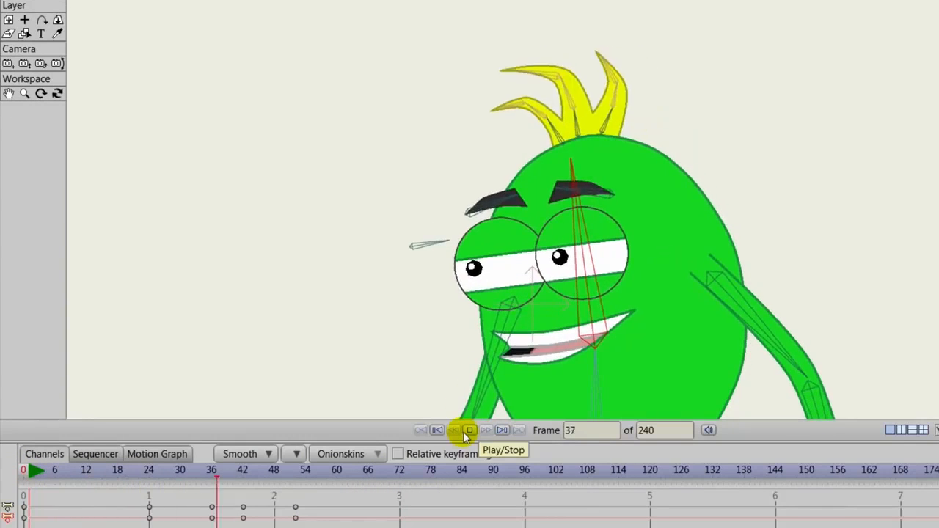
click(468, 430)
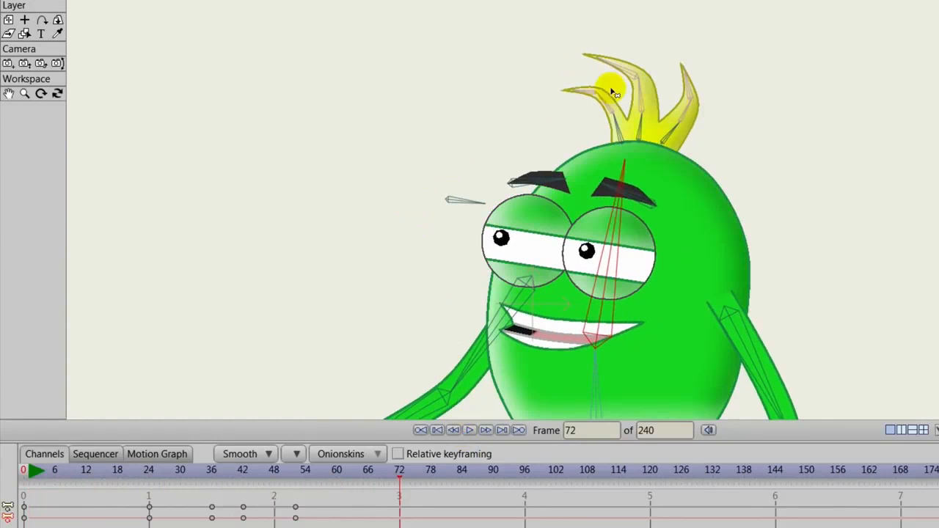
Step: Slightly raise the bone dynamics torque force of the middle and tip hair bones at frame 0 and replay the head animation
click(587, 62)
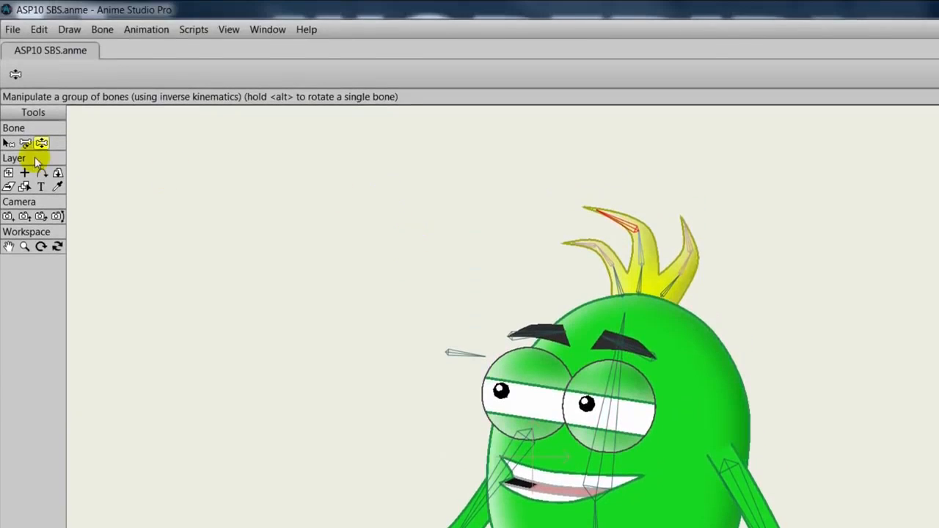
click(8, 143)
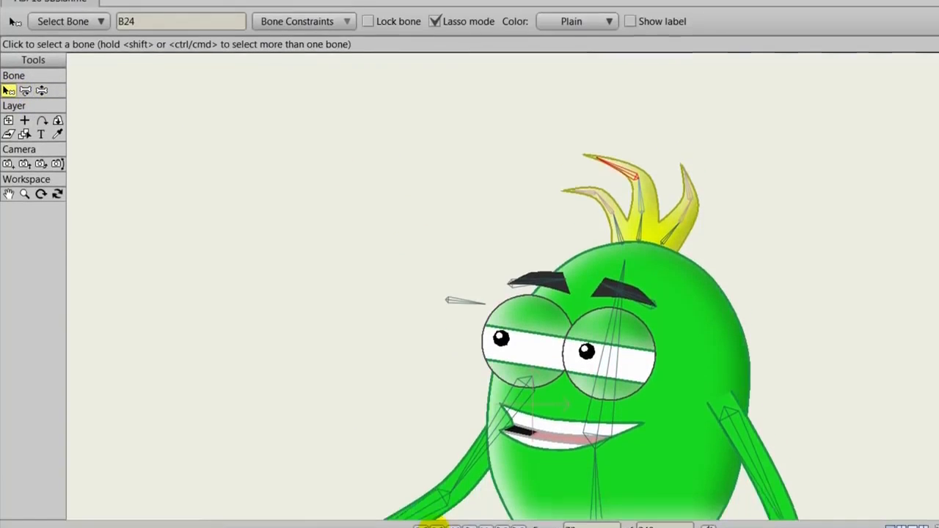
click(421, 526)
mouse_move(512, 139)
mouse_down()
mouse_move(574, 205)
mouse_move(690, 181)
mouse_up()
drag(690, 58, 513, 16)
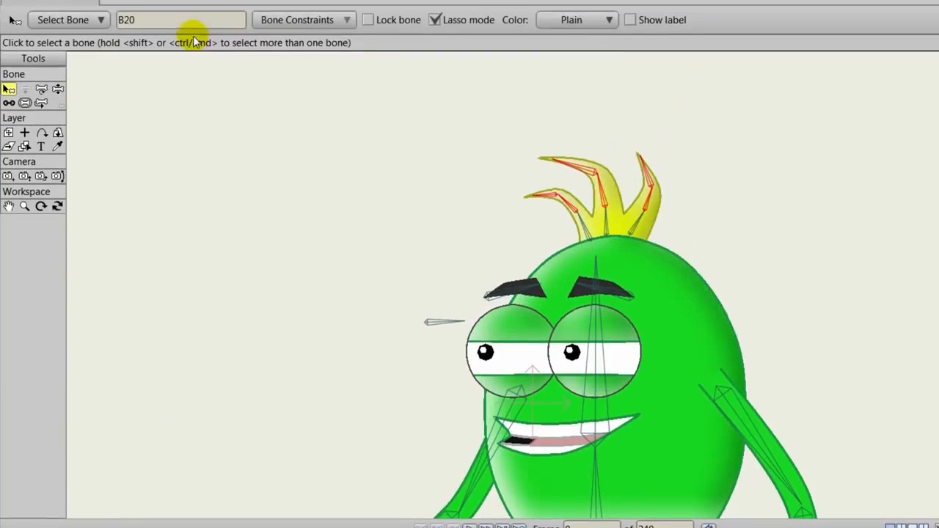
click(297, 20)
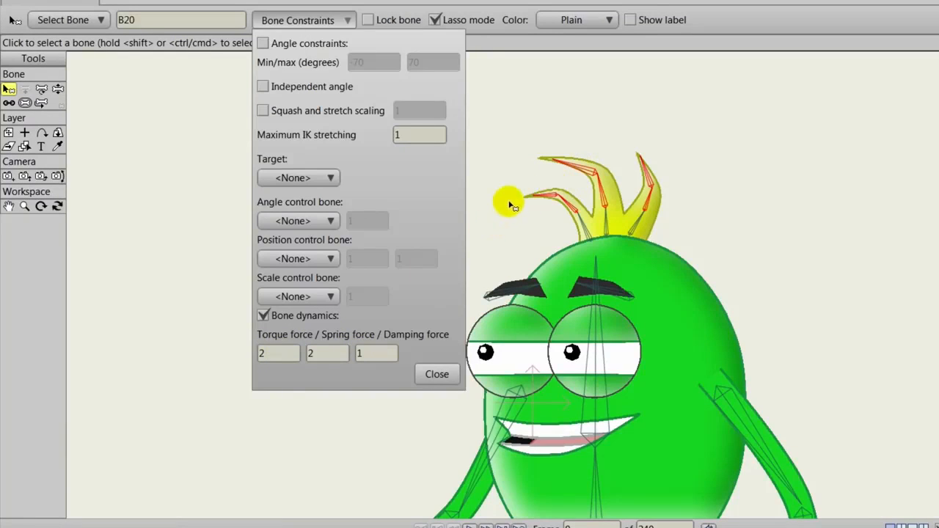
click(274, 353)
text(.10)
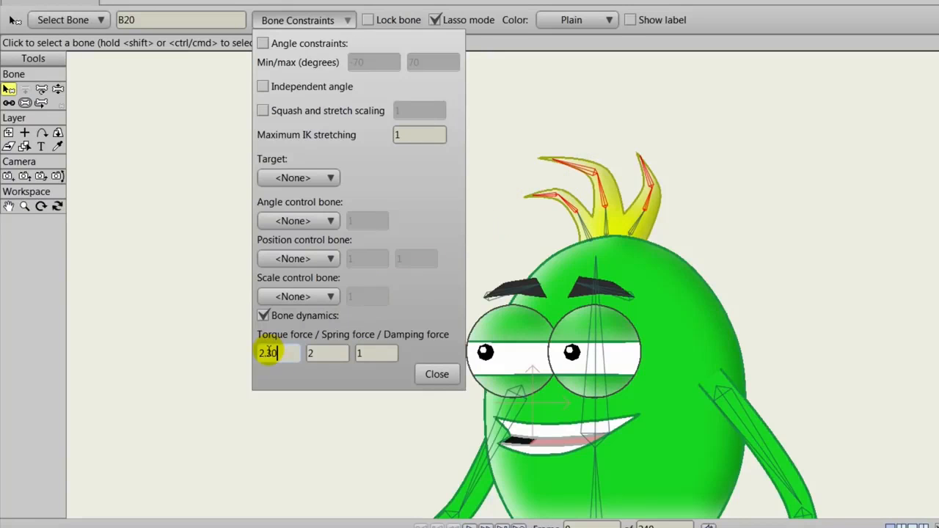
click(443, 377)
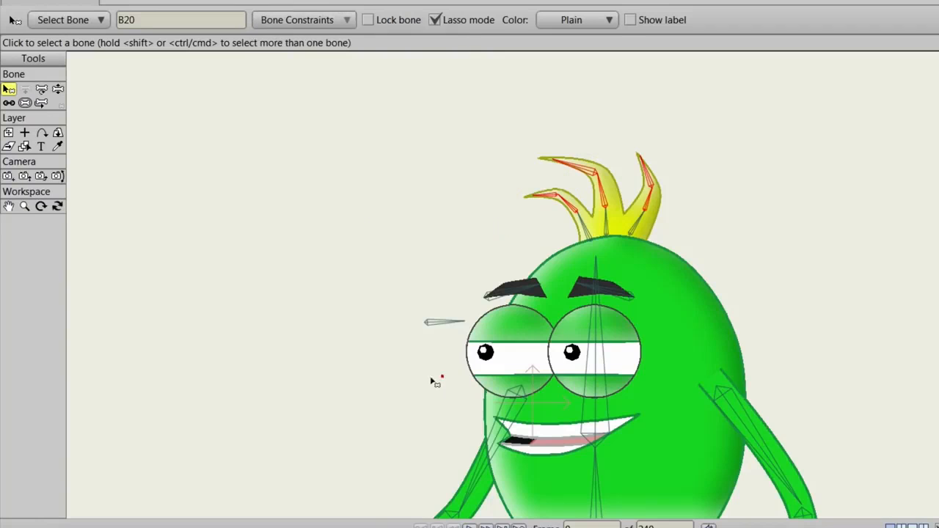
click(468, 525)
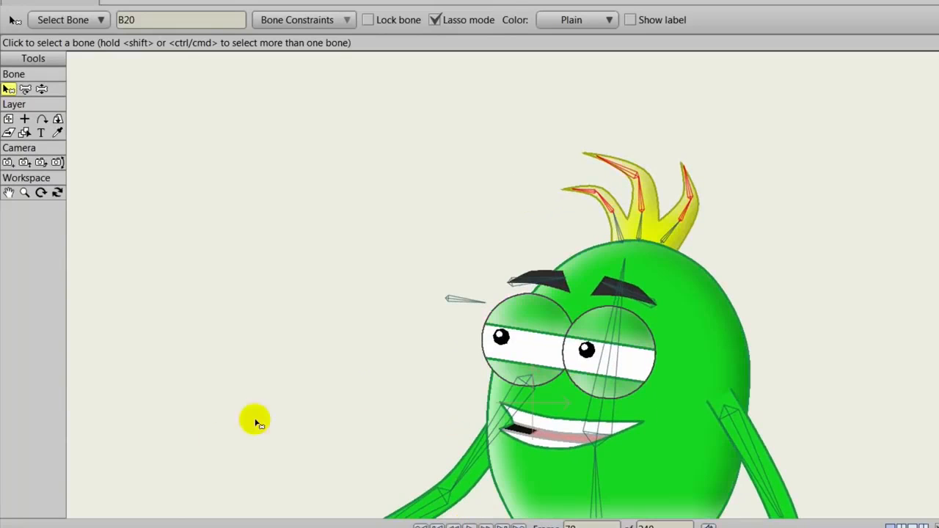
click(421, 526)
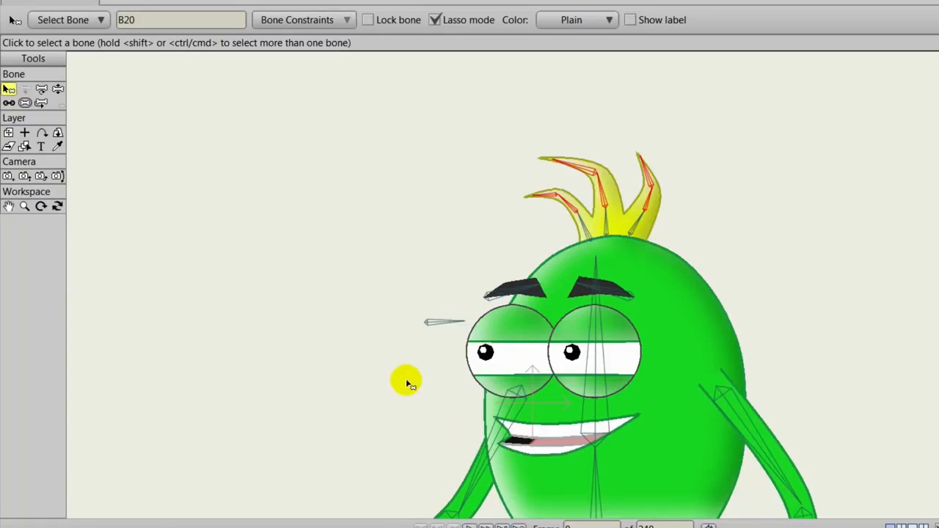
Step: Test the left eyebrow bone with Manipulate Bones and reduce the bone strength of both eyebrow bones to 0
click(492, 242)
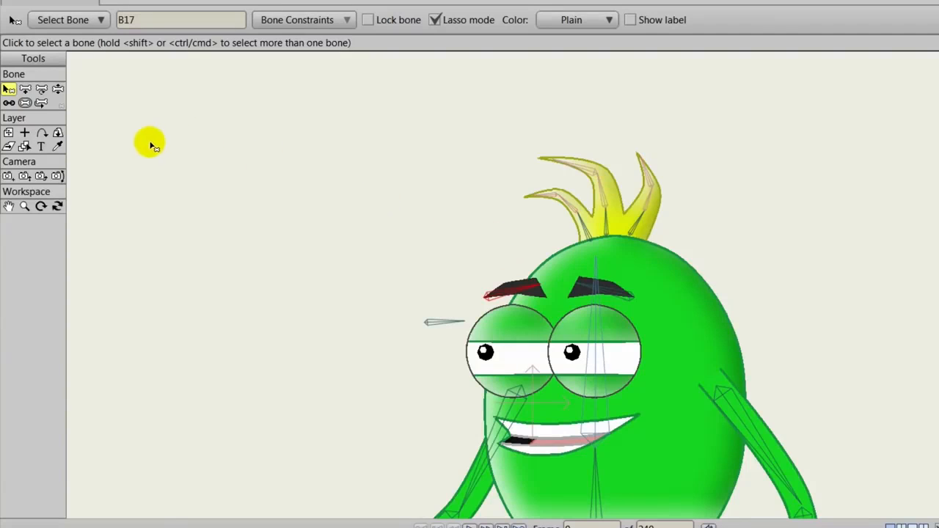
click(58, 90)
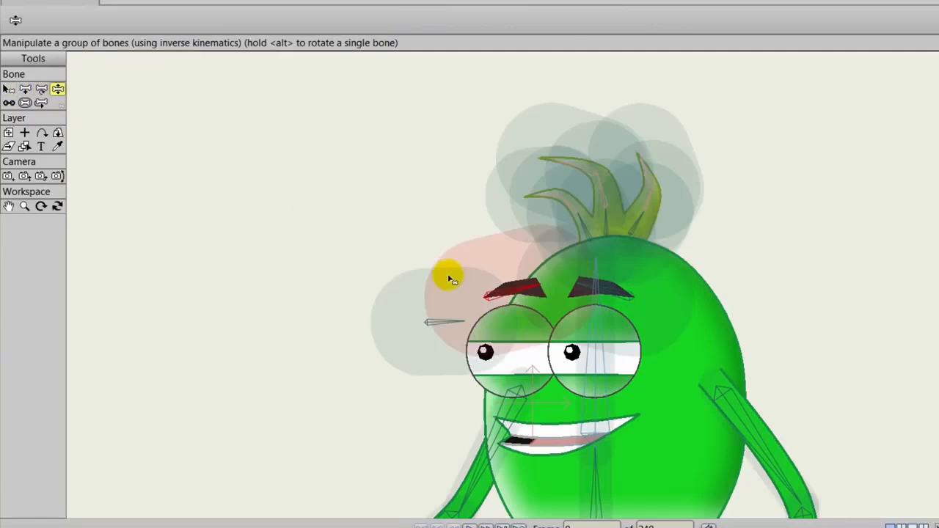
mouse_move(531, 291)
mouse_down()
mouse_move(526, 252)
mouse_move(540, 272)
mouse_move(501, 205)
mouse_move(549, 277)
mouse_move(600, 255)
mouse_move(579, 288)
mouse_move(522, 284)
mouse_up()
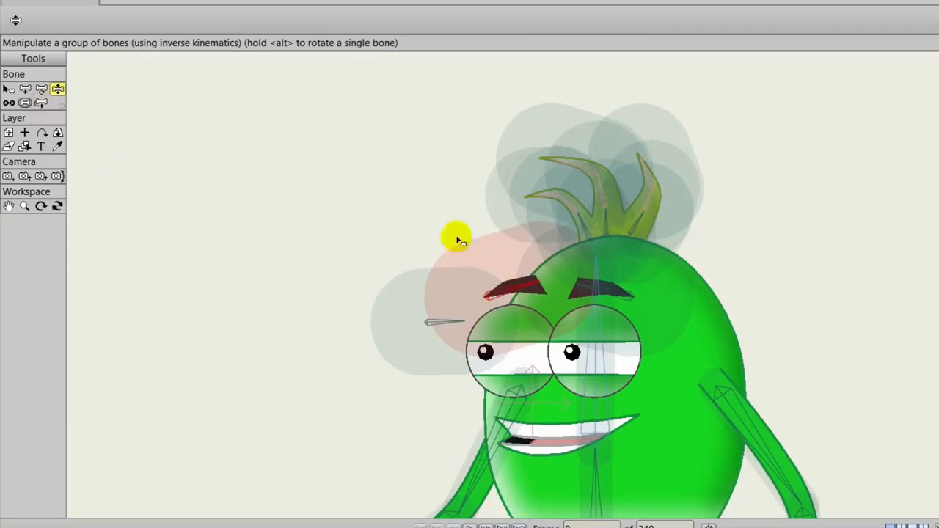
click(25, 103)
drag(535, 289, 270, 261)
drag(612, 291, 323, 286)
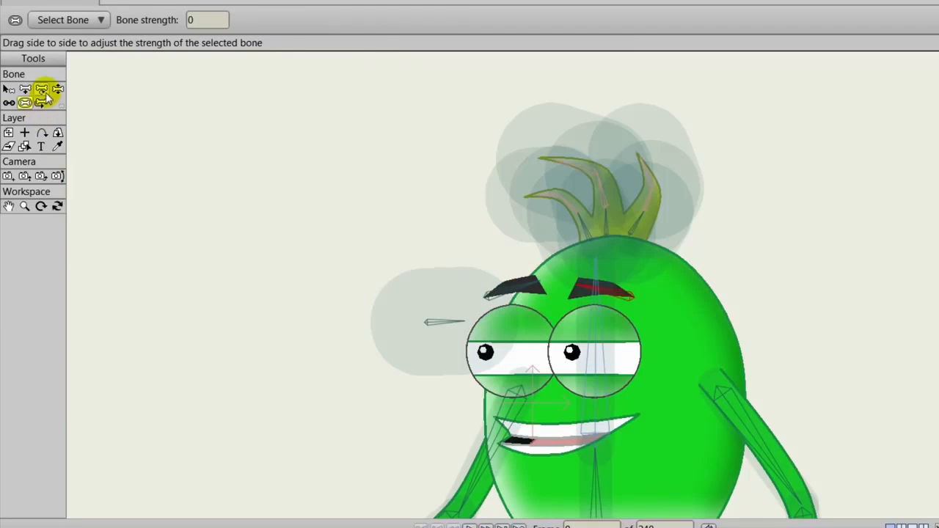
Step: Move the left eyebrow bone with Manipulate Bones to examine which parts of the face it affects
click(58, 89)
mouse_move(513, 285)
mouse_down()
mouse_move(518, 246)
mouse_move(517, 284)
mouse_move(528, 289)
mouse_up()
click(57, 88)
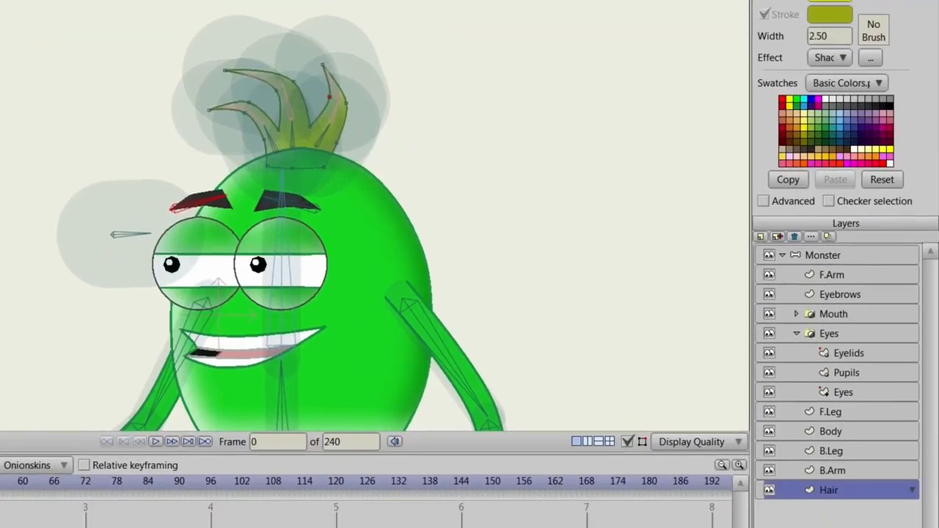
Step: On the Monster layer, select the Head bone and all hair bones and reduce their bone strength until their influence areas disappear
click(804, 250)
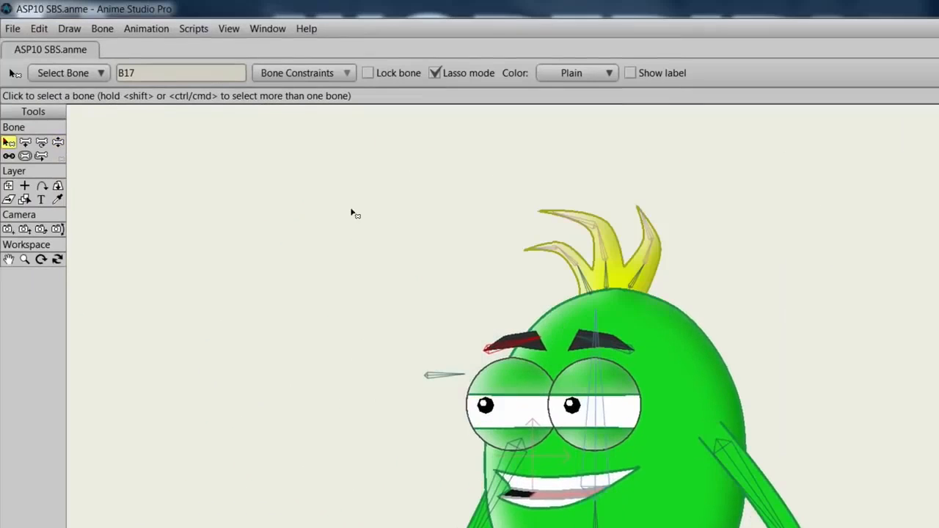
click(478, 178)
mouse_move(524, 277)
mouse_down()
mouse_move(773, 277)
mouse_move(579, 152)
mouse_move(499, 162)
mouse_move(477, 180)
mouse_up()
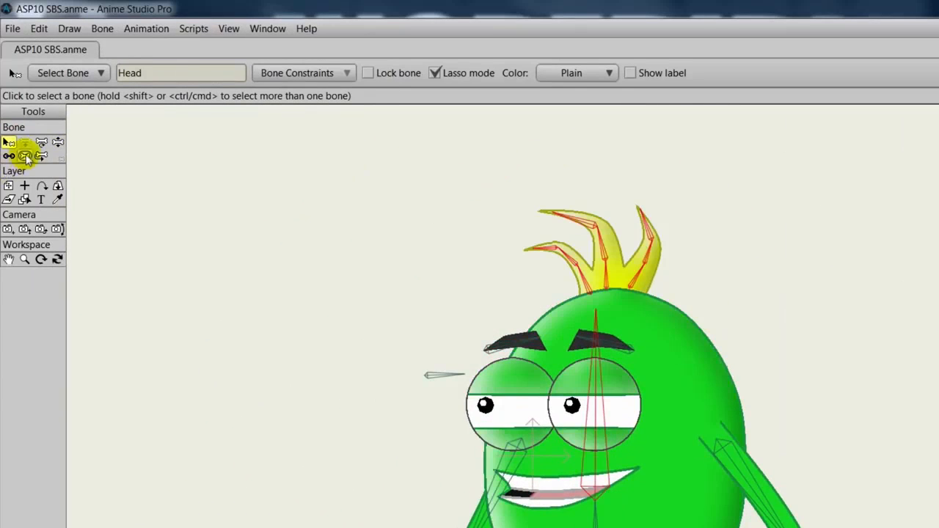
click(25, 156)
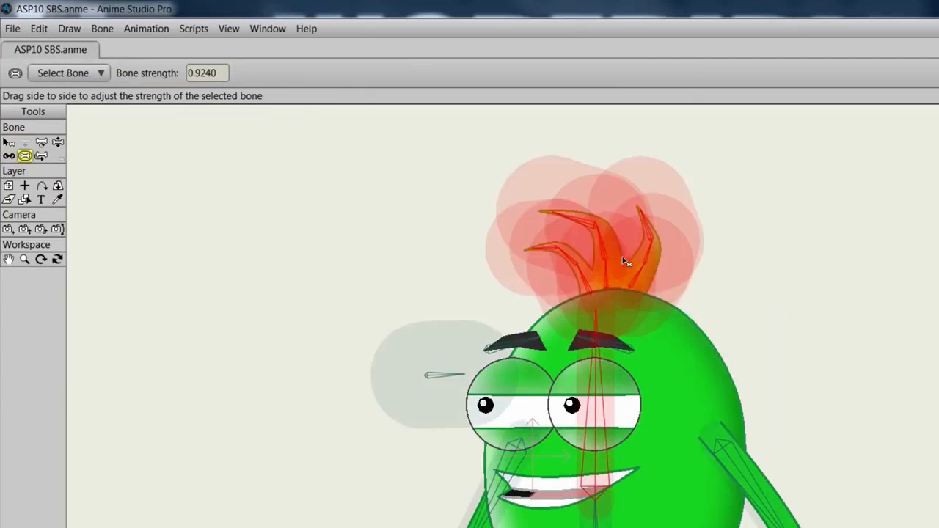
click(404, 250)
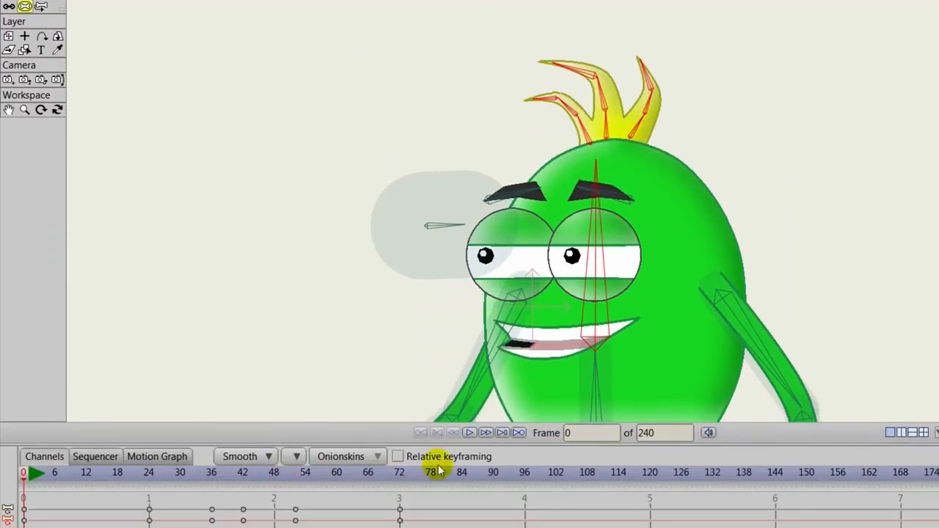
Step: Play the head animation and return to frame 0 to examine the hair with the reduced bone strength
click(470, 434)
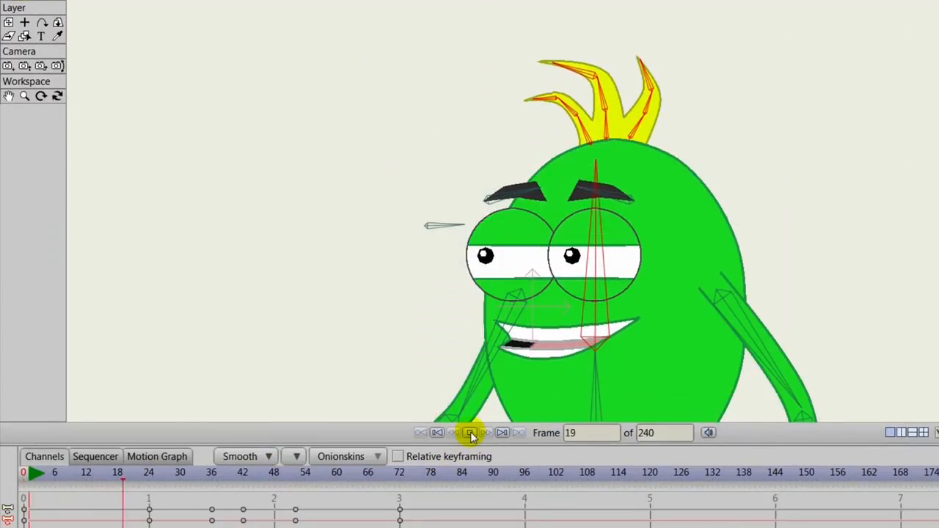
click(470, 433)
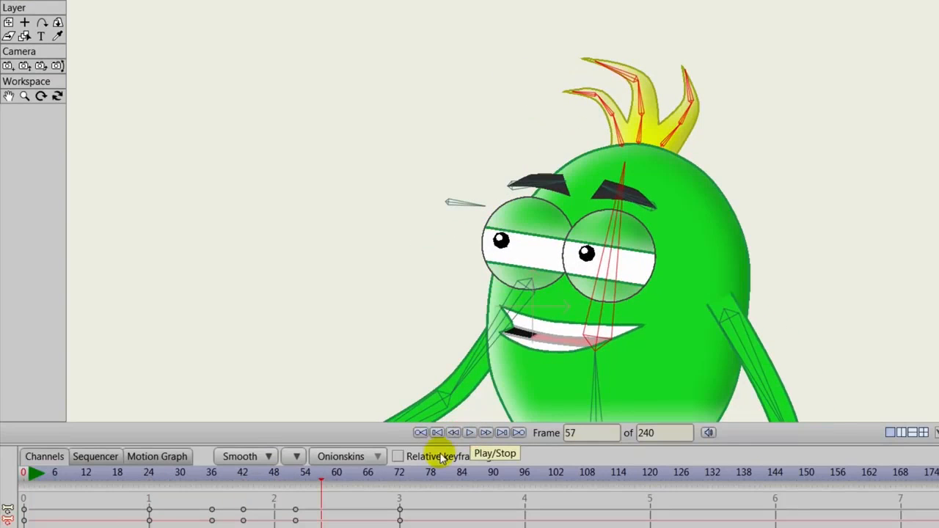
click(435, 433)
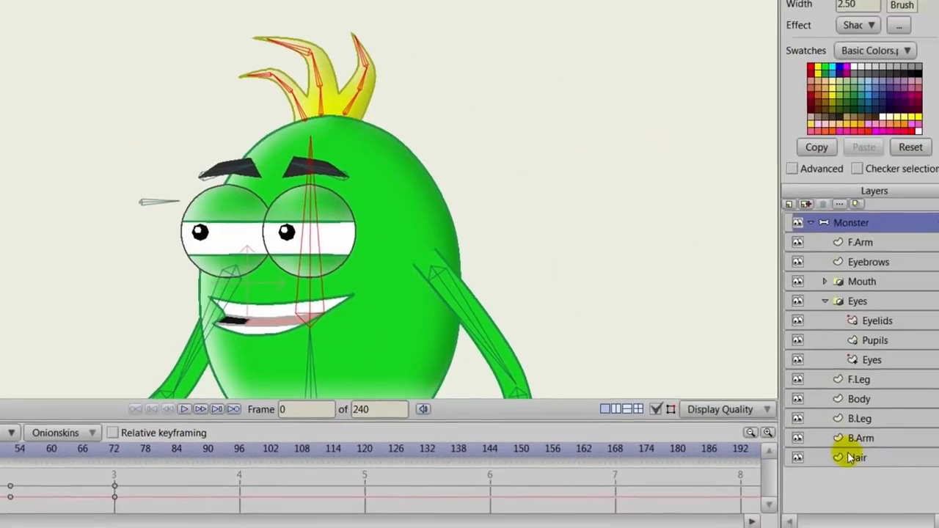
Step: On the Hair layer, select the three base hair bones and the seven lower hair points with Bind Points, and play the animation
click(938, 480)
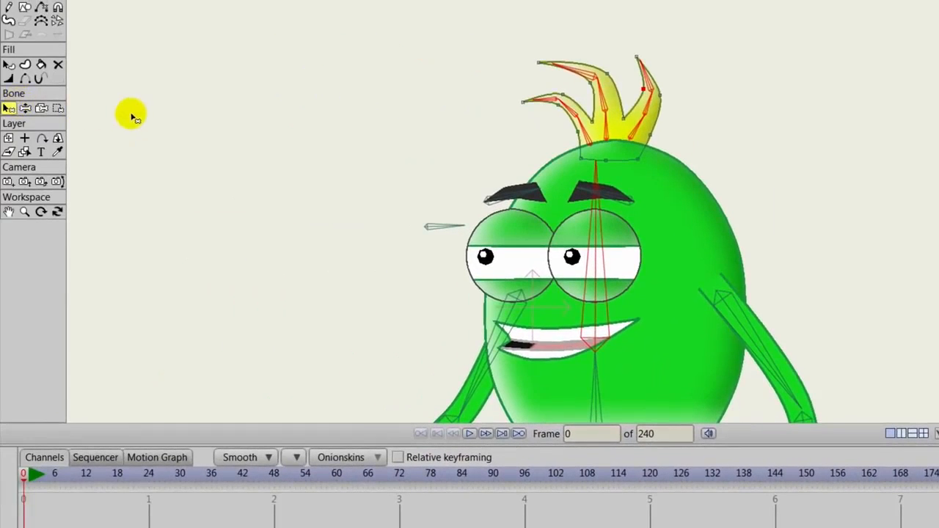
click(562, 129)
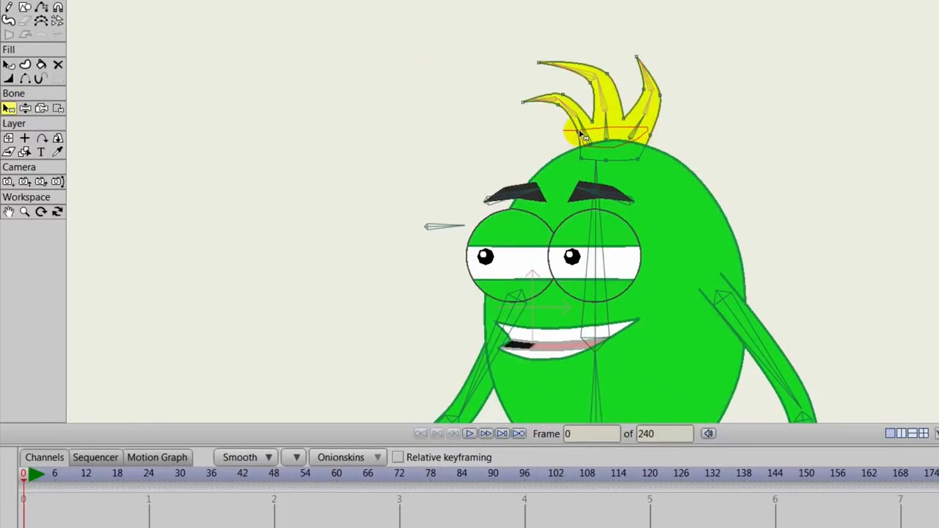
click(57, 108)
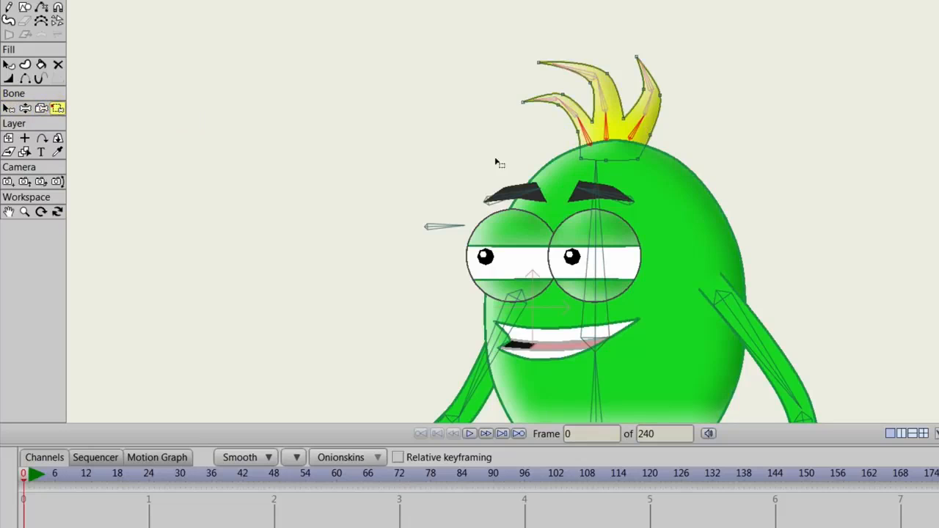
drag(690, 116, 649, 175)
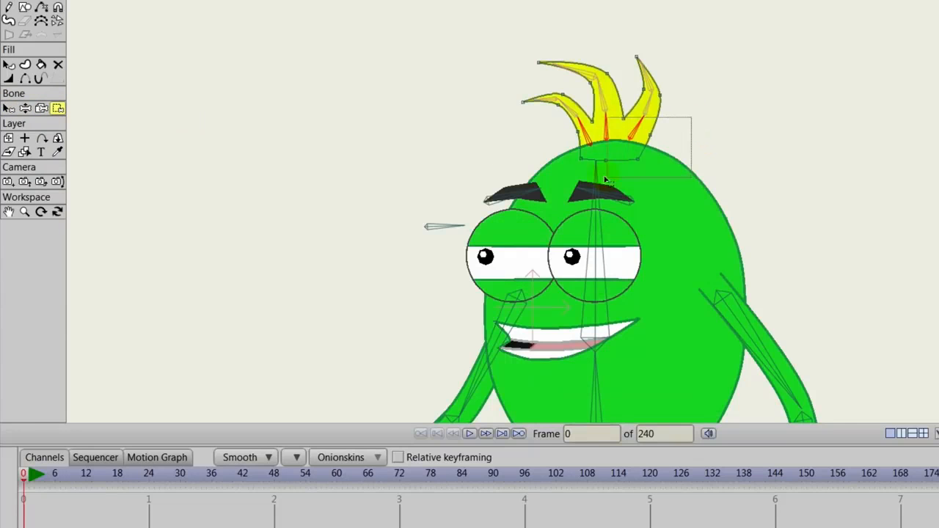
drag(562, 179, 544, 175)
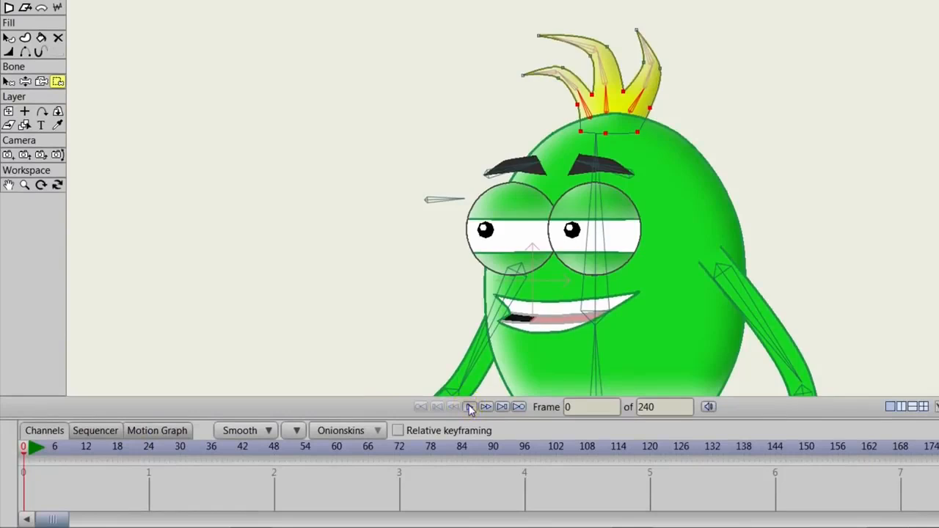
click(469, 408)
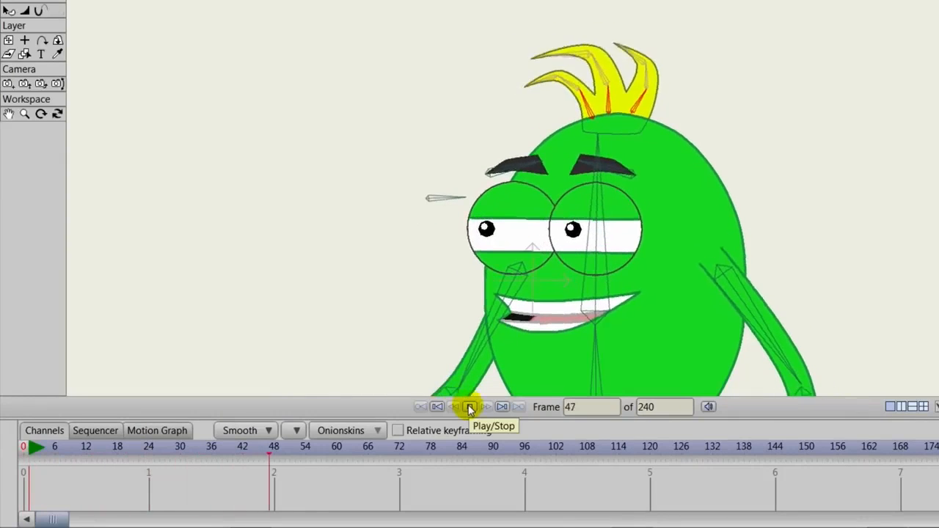
click(470, 407)
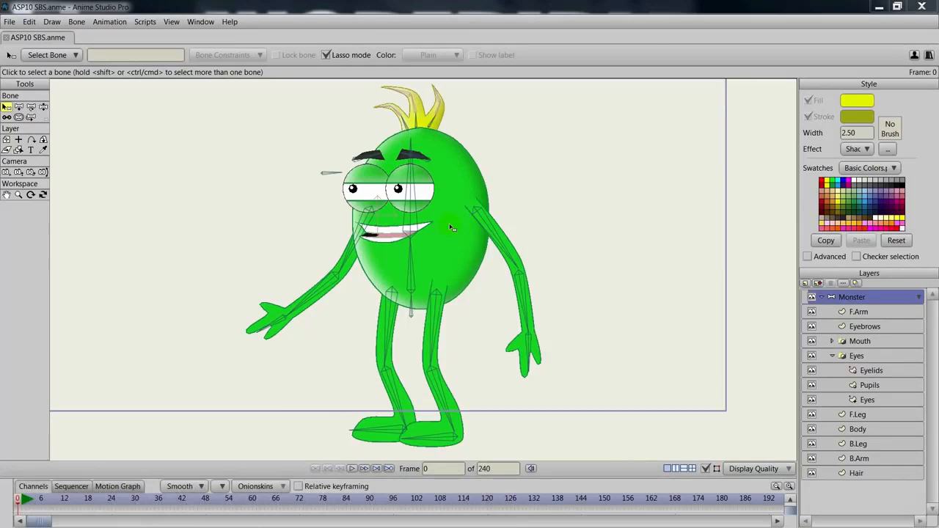
Step: Add a short diagonal bone in the empty area beside the monster's head, to the right, with the Head bone as its parent
mouse_move(450, 225)
mouse_down()
mouse_move(446, 241)
mouse_move(441, 230)
mouse_up()
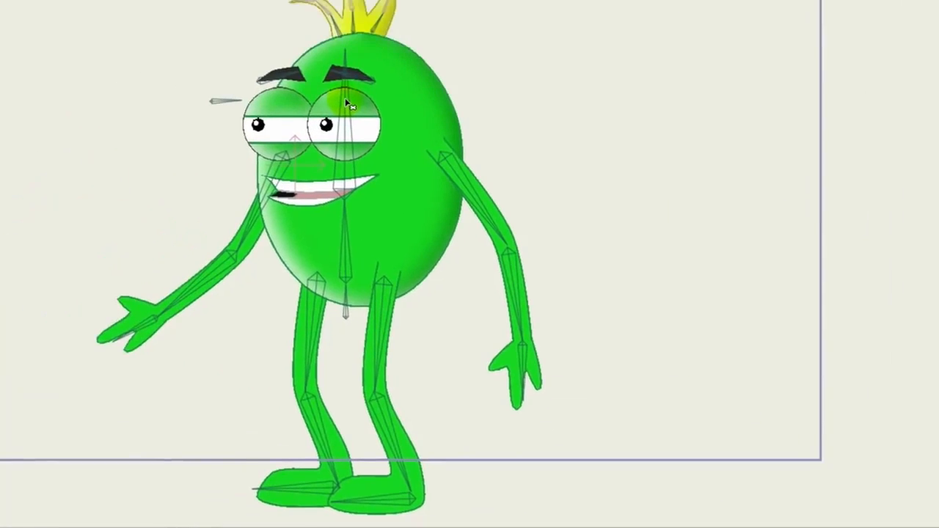
click(134, 5)
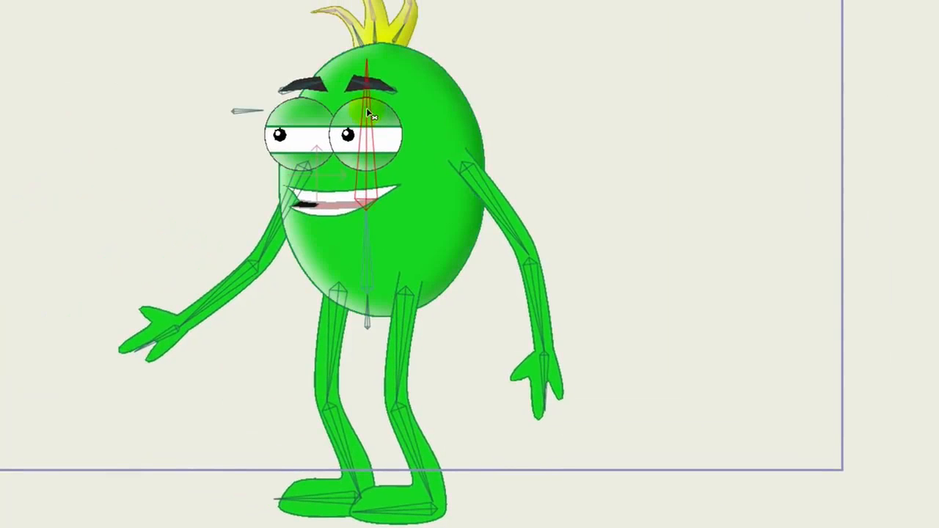
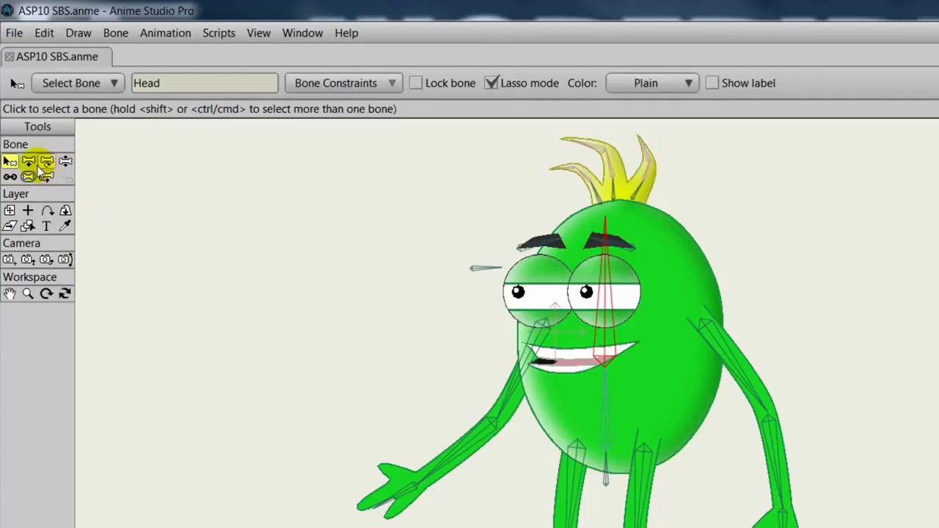
click(28, 161)
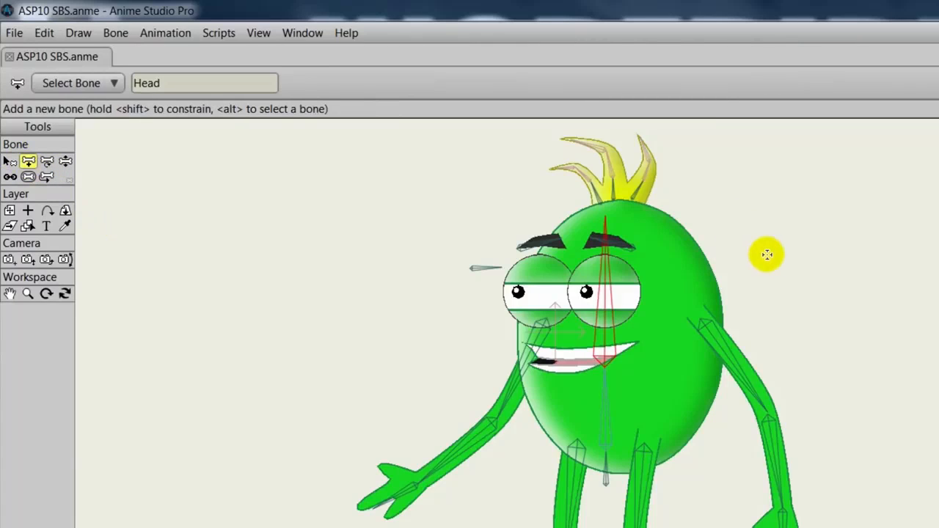
drag(766, 253, 807, 229)
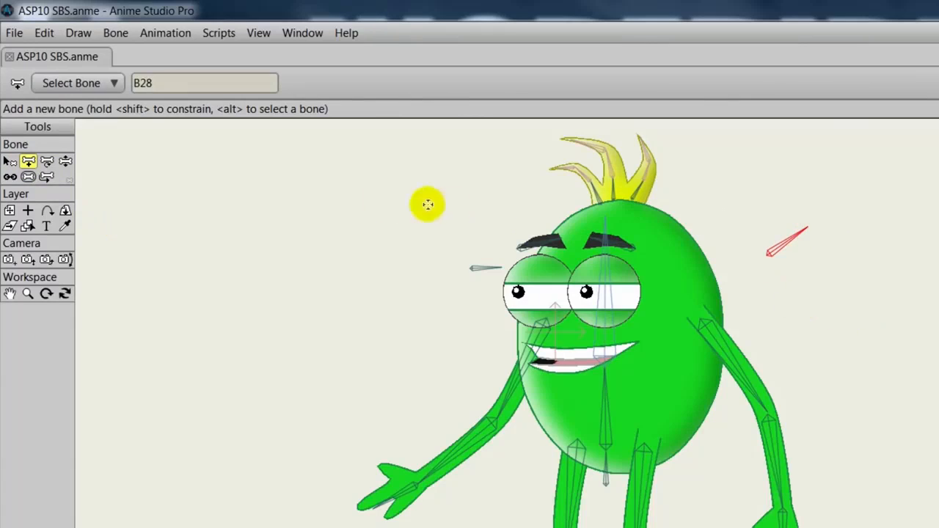
Step: Make the new bone a smart bone dial named Eyes, with angles from -90 to 90 and a duration of 100 frames
click(114, 34)
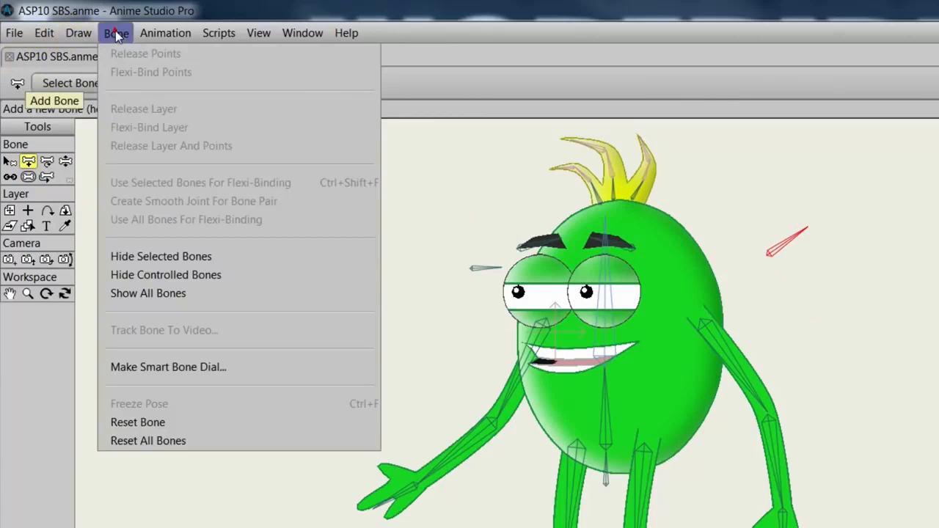
click(174, 368)
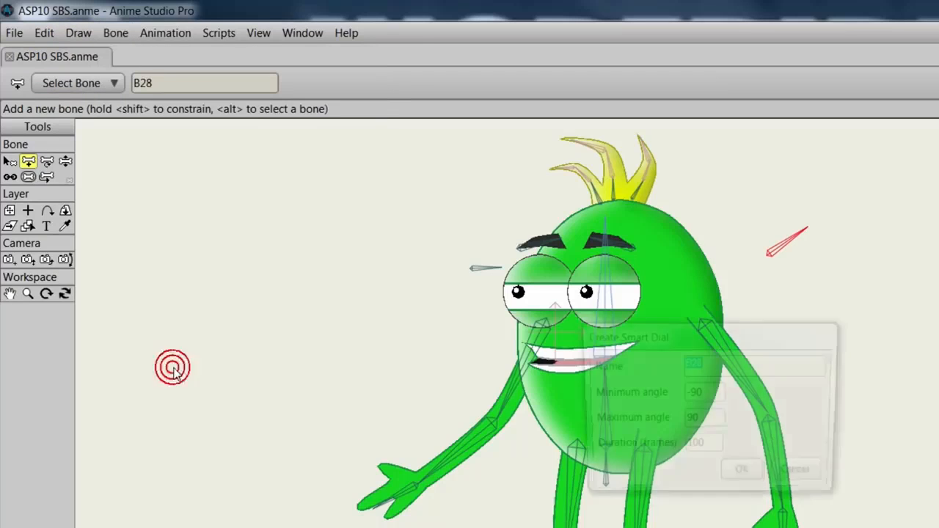
drag(654, 335, 935, 277)
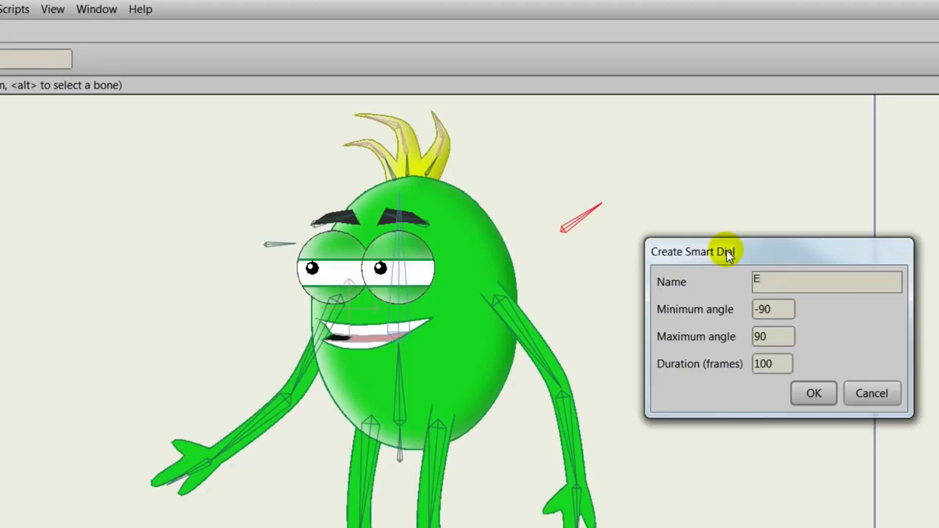
text(yes)
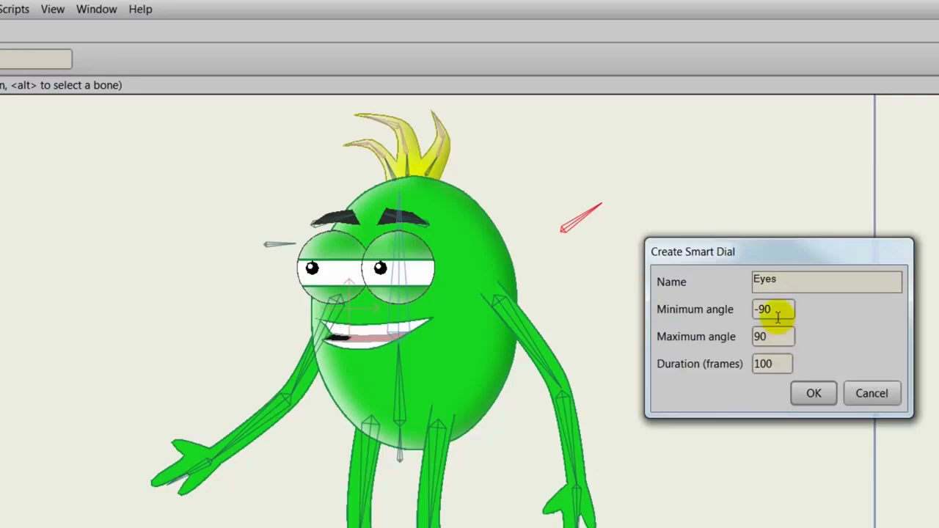
click(813, 393)
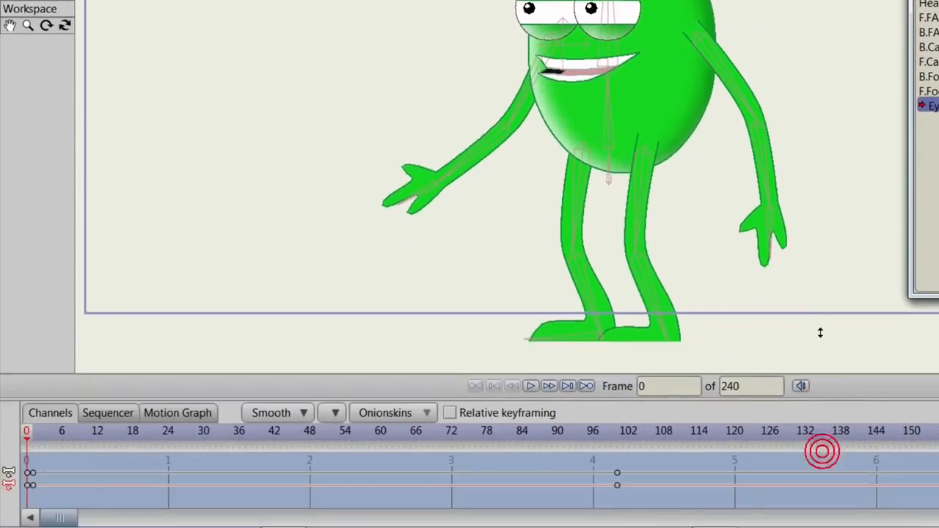
Step: At frame 1 of the Eyes action, lower the upper eyelid shape on the Eyelids layer to about the middle of the eyes
drag(820, 333, 810, 292)
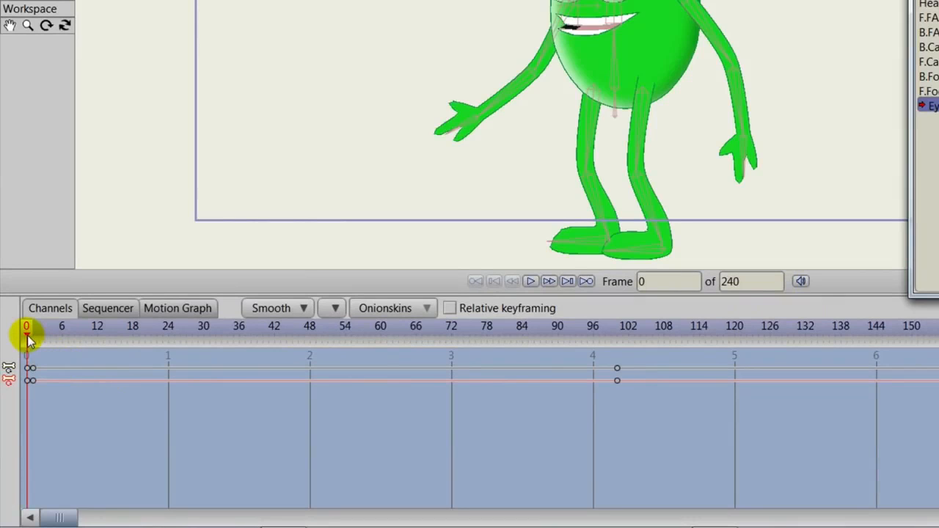
drag(28, 340, 34, 350)
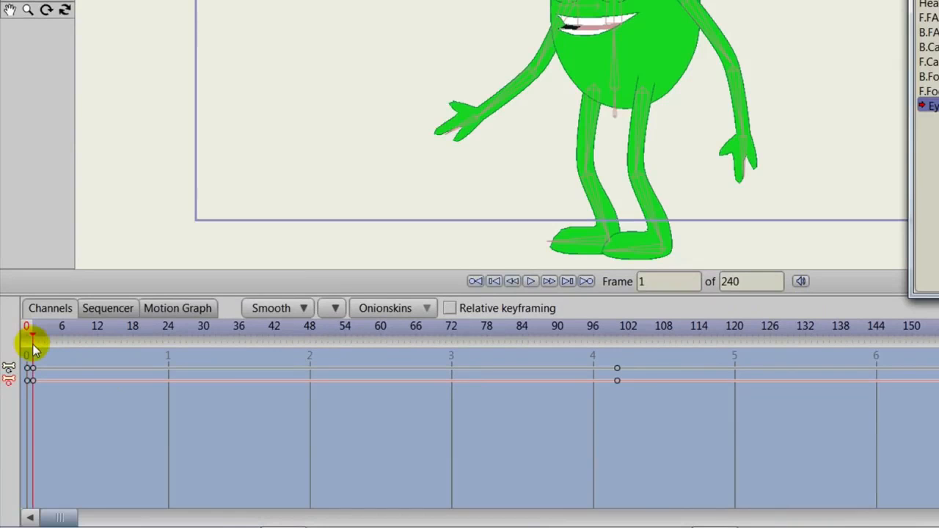
drag(35, 350, 31, 382)
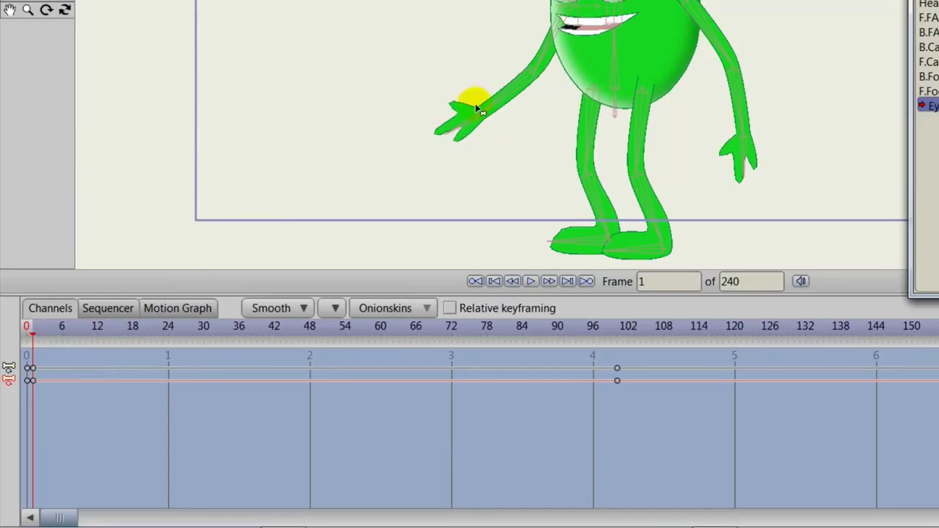
scroll(239, 277, up, 5)
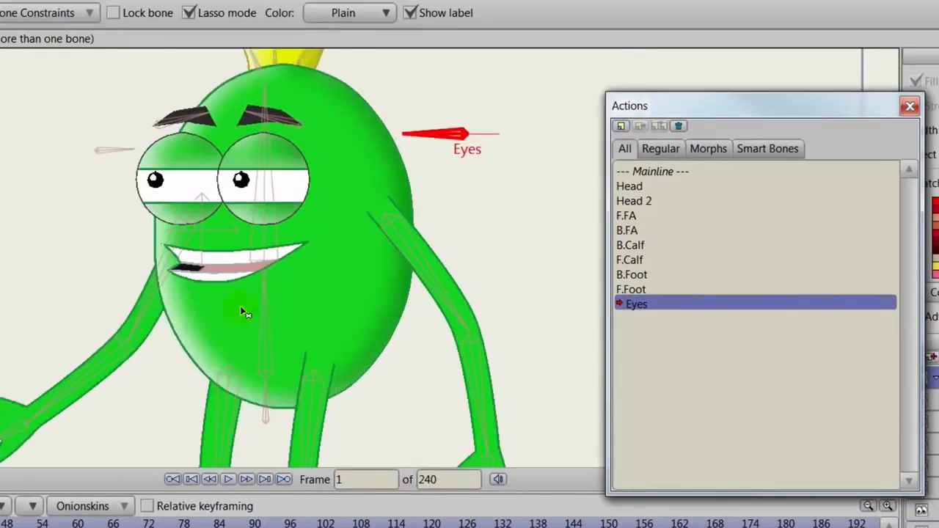
drag(289, 340, 289, 338)
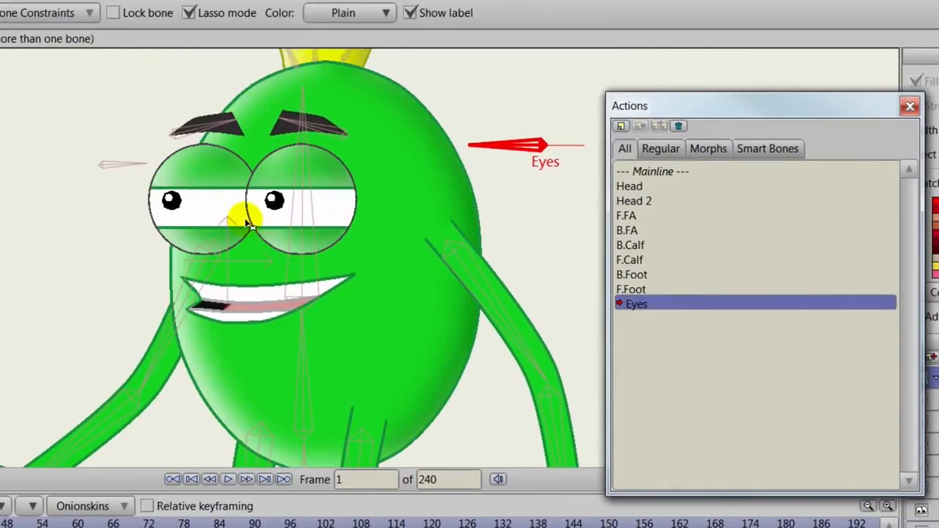
click(214, 177)
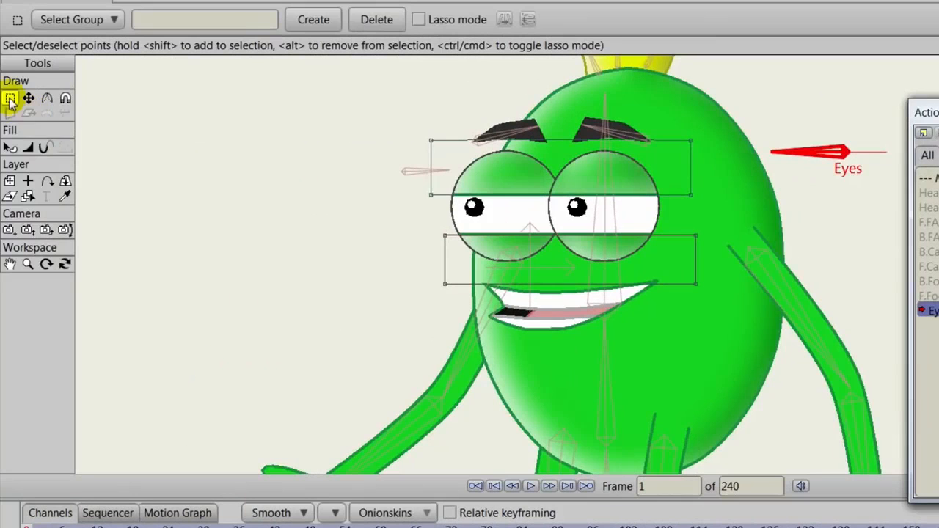
click(28, 97)
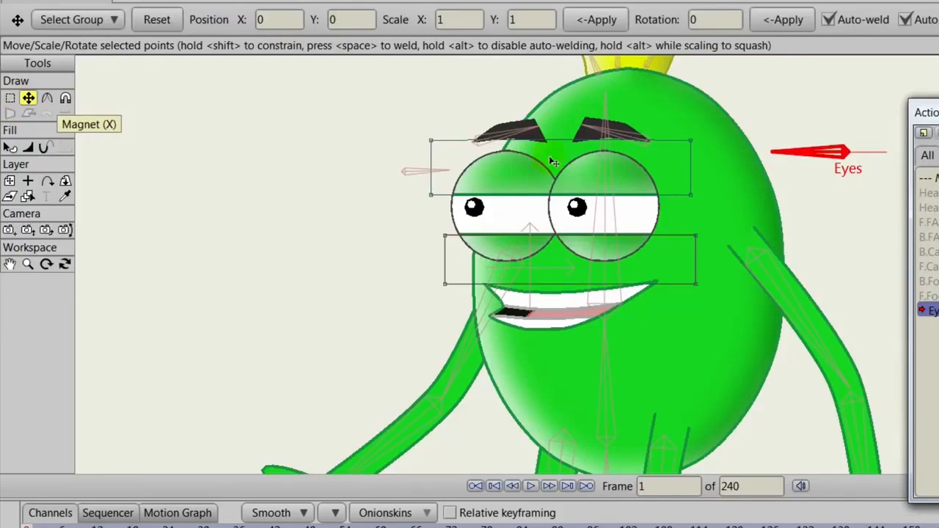
double_click(601, 198)
mouse_move(600, 198)
mouse_down()
mouse_move(599, 218)
mouse_move(587, 218)
mouse_up()
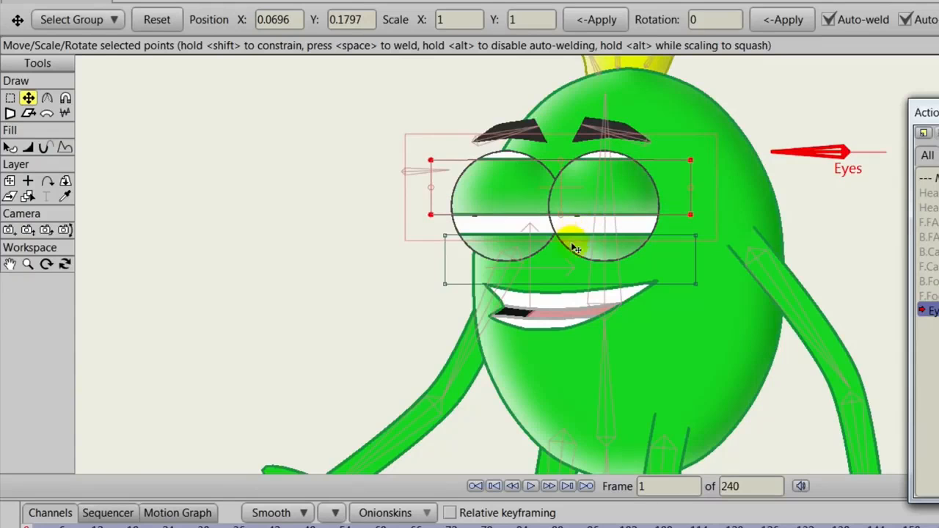
Step: Raise the lower eyelid shape to meet the upper one, and pull the upper eyelid's two top corners up to cover the eyes
click(569, 253)
drag(580, 249, 581, 228)
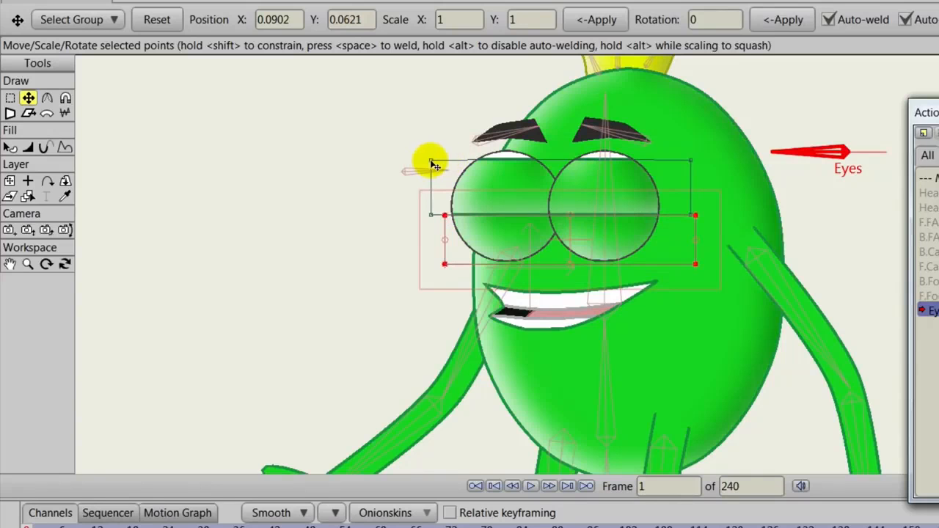
drag(431, 159, 431, 139)
drag(692, 162, 695, 139)
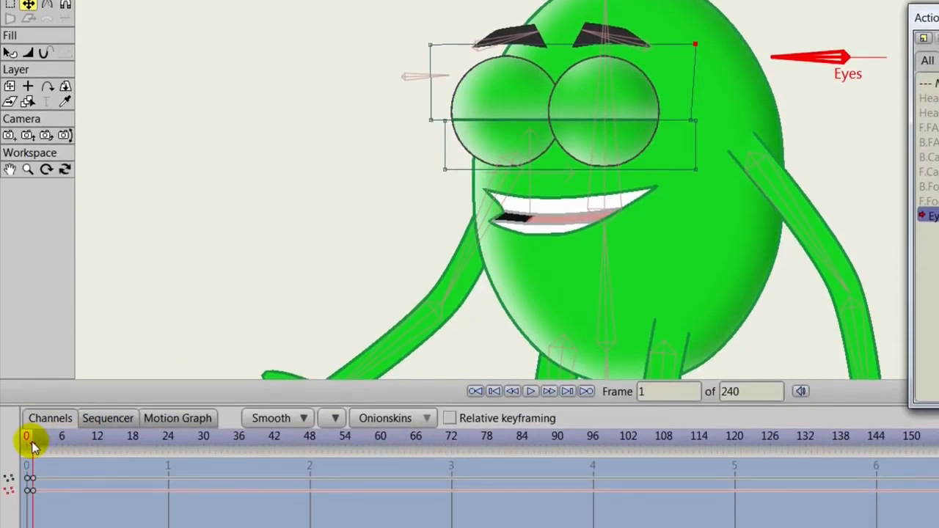
Step: At frame 100, move the upper eyelid above the eyes and the lower eyelid below them on the Eyelids layer, opening the eyes fully
mouse_move(33, 444)
mouse_down()
mouse_move(398, 449)
mouse_move(618, 472)
mouse_up()
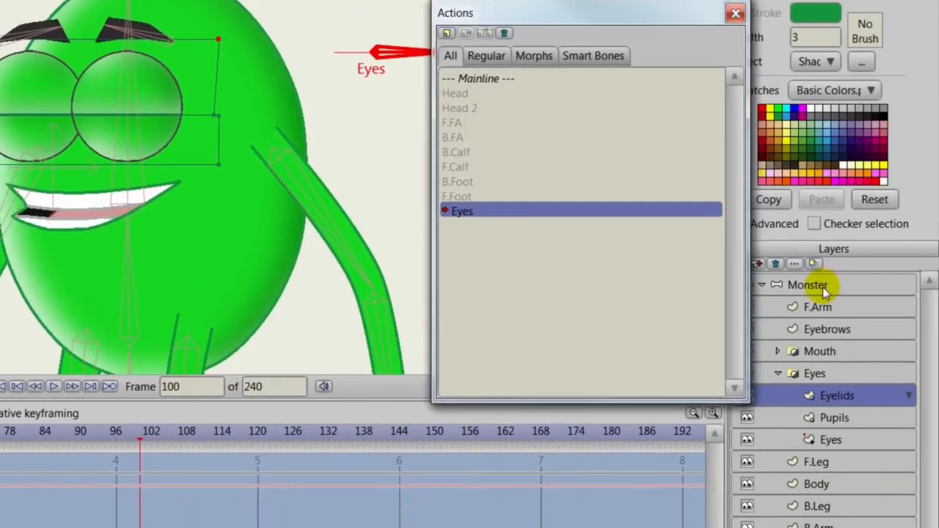
click(823, 287)
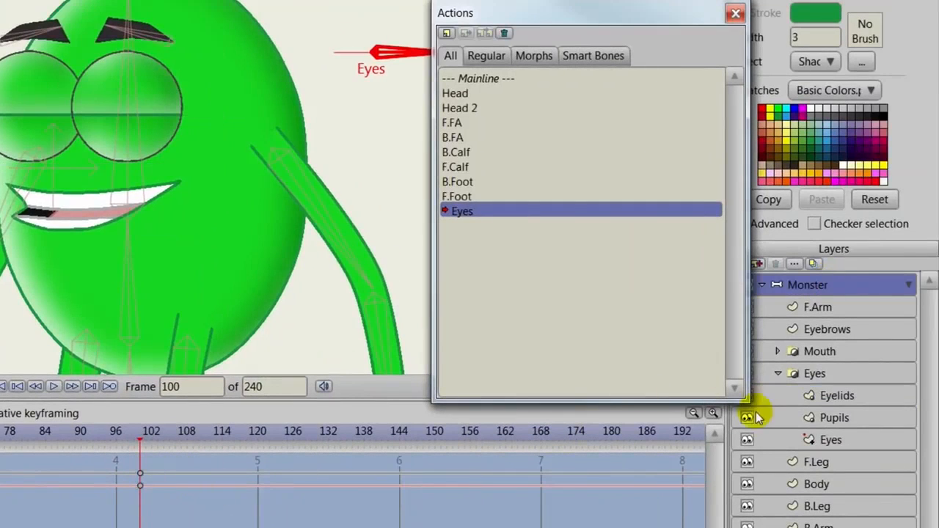
click(837, 395)
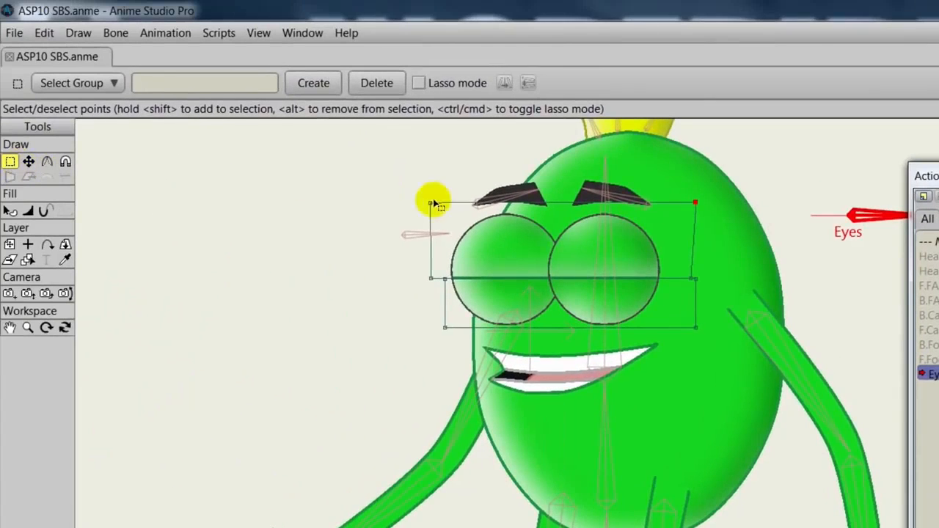
click(28, 161)
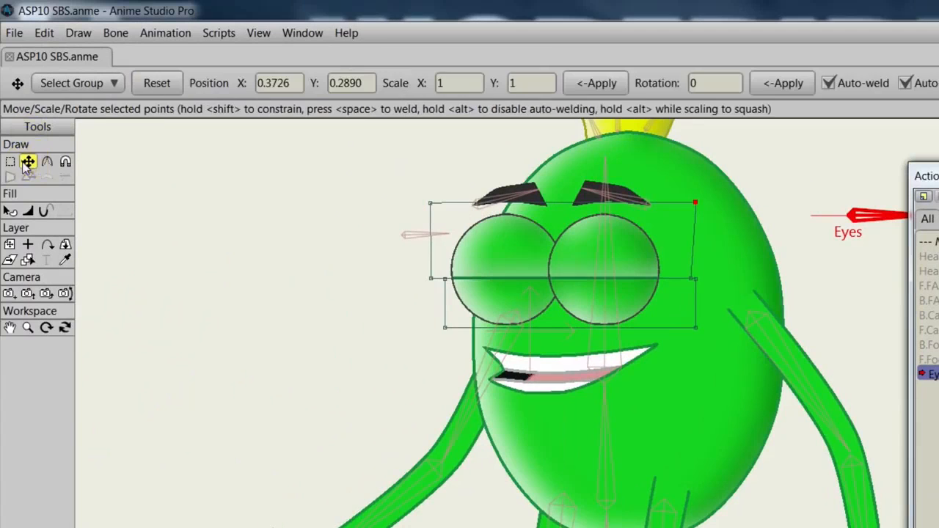
key(ctrl+a)
drag(534, 234, 548, 168)
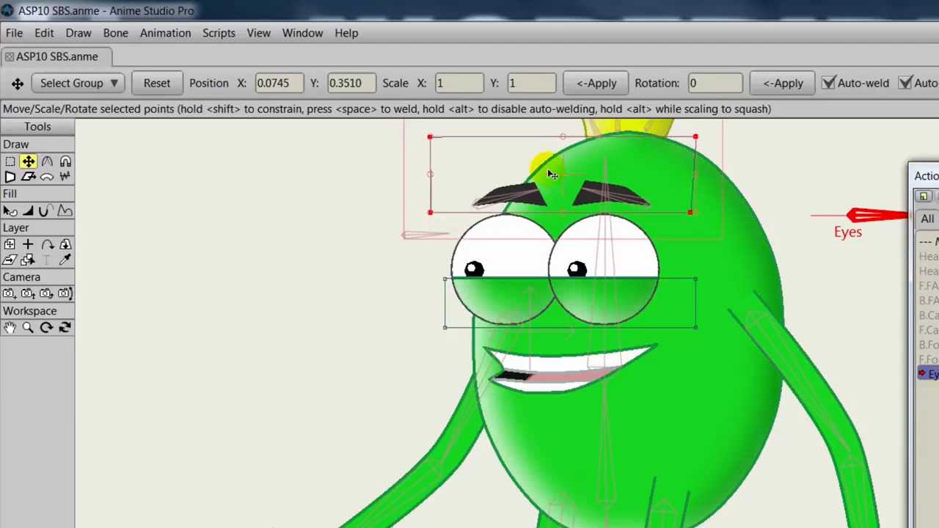
click(659, 309)
drag(659, 309, 650, 360)
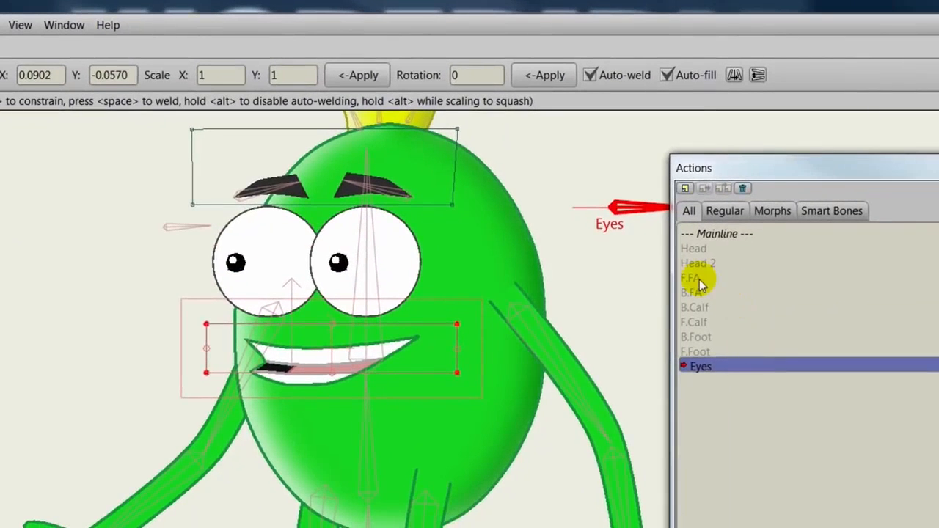
Step: Return to the Mainline animation and rotate the Eyes dial bone to test the eyelid movement
click(721, 235)
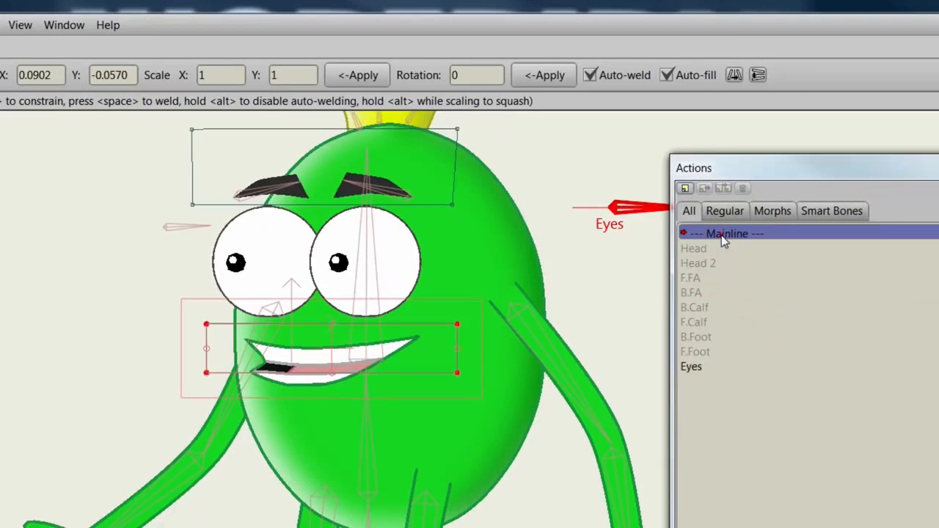
drag(730, 171, 763, 525)
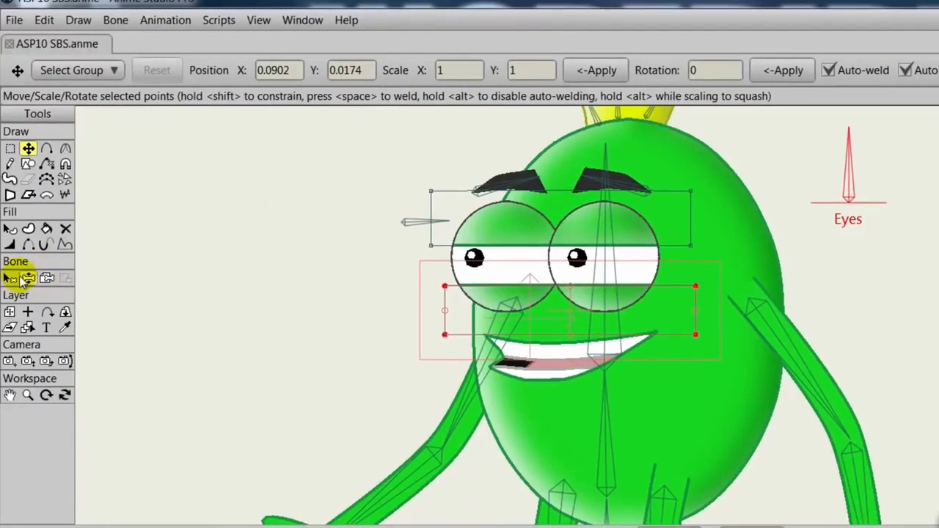
click(27, 279)
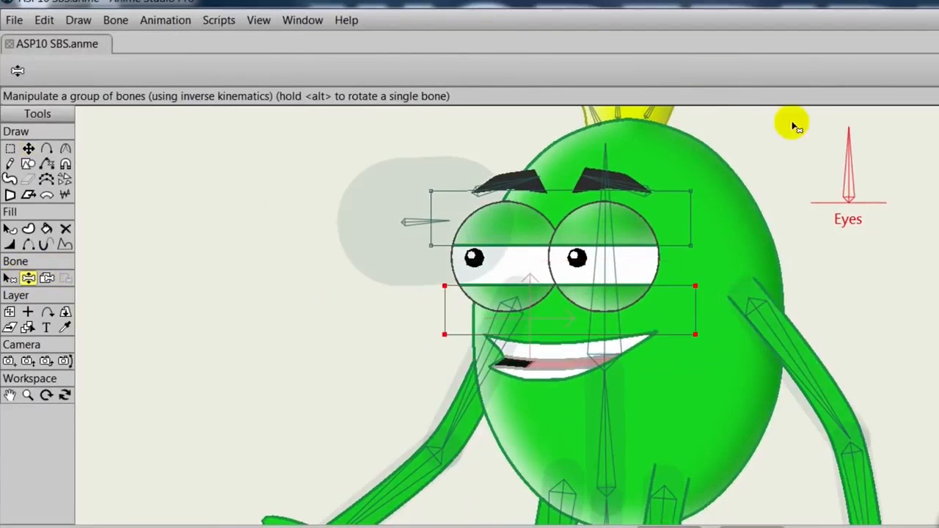
mouse_move(851, 158)
mouse_down()
mouse_move(782, 199)
mouse_move(776, 217)
mouse_move(813, 164)
mouse_move(883, 163)
mouse_move(922, 218)
mouse_move(916, 179)
mouse_move(800, 191)
mouse_move(782, 204)
mouse_move(859, 147)
mouse_move(757, 228)
mouse_move(748, 218)
mouse_move(803, 157)
mouse_move(912, 186)
mouse_move(803, 163)
mouse_move(834, 184)
mouse_move(853, 164)
mouse_move(903, 176)
mouse_up()
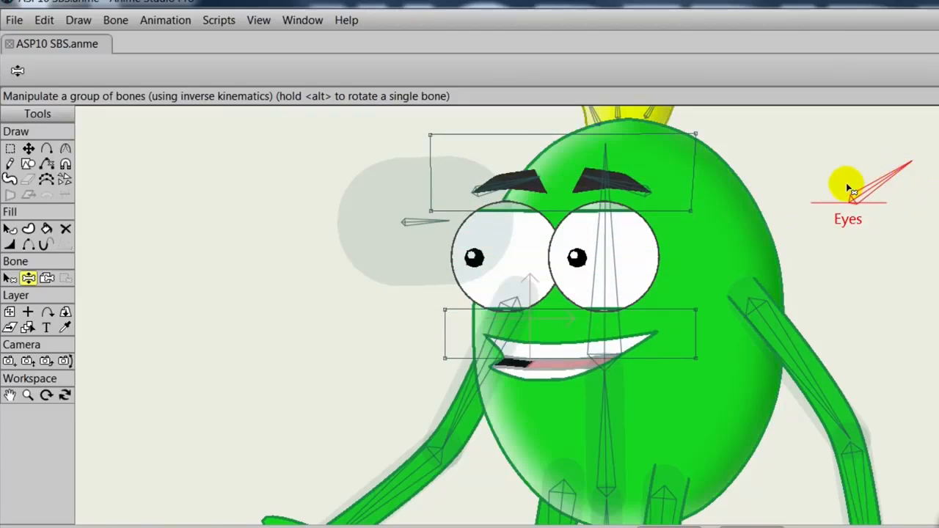
Step: On the Monster layer, select the Head bone as parent and add a short diagonal bone below the Eyes dial
click(10, 278)
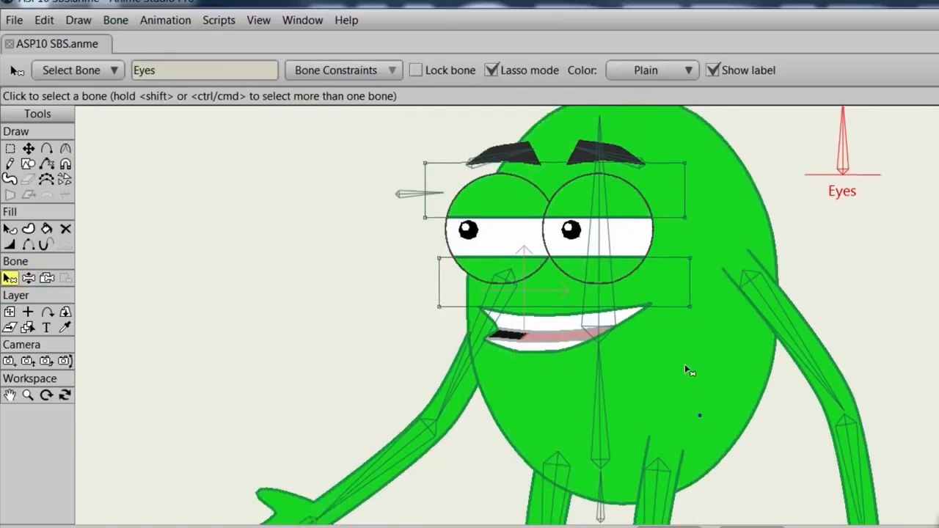
drag(937, 514, 934, 380)
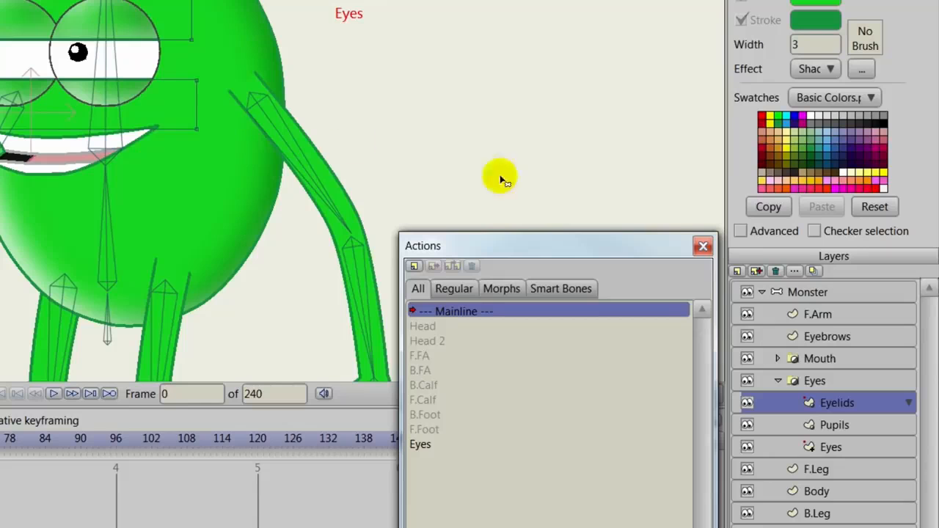
click(808, 292)
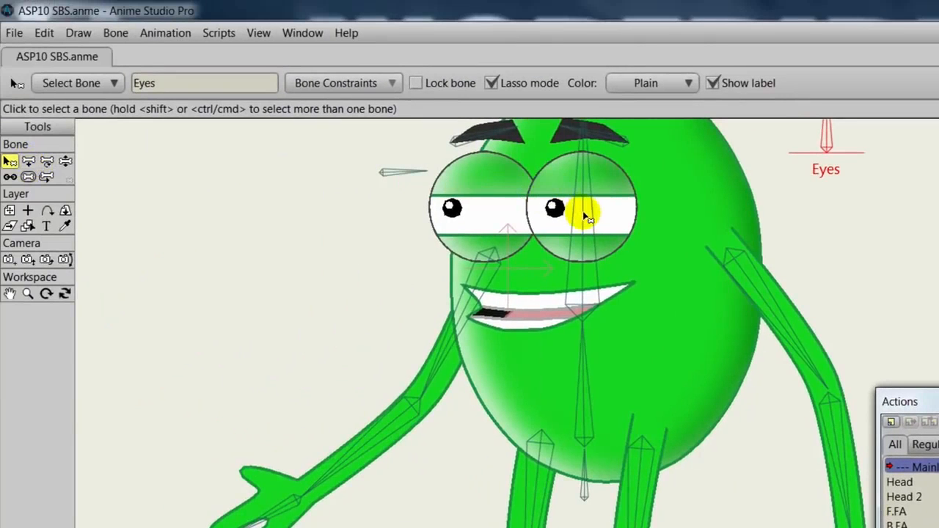
click(578, 210)
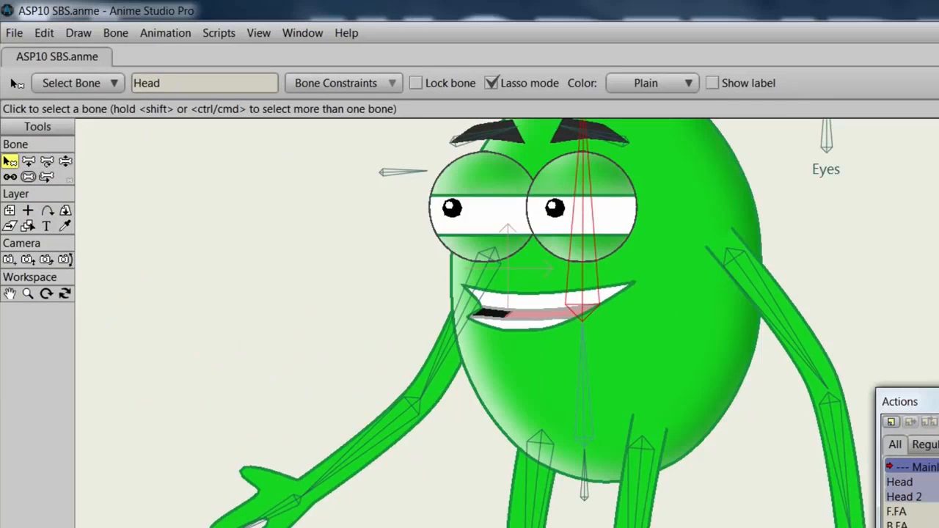
scroll(507, 323, up, 1)
drag(472, 315, 463, 406)
click(28, 161)
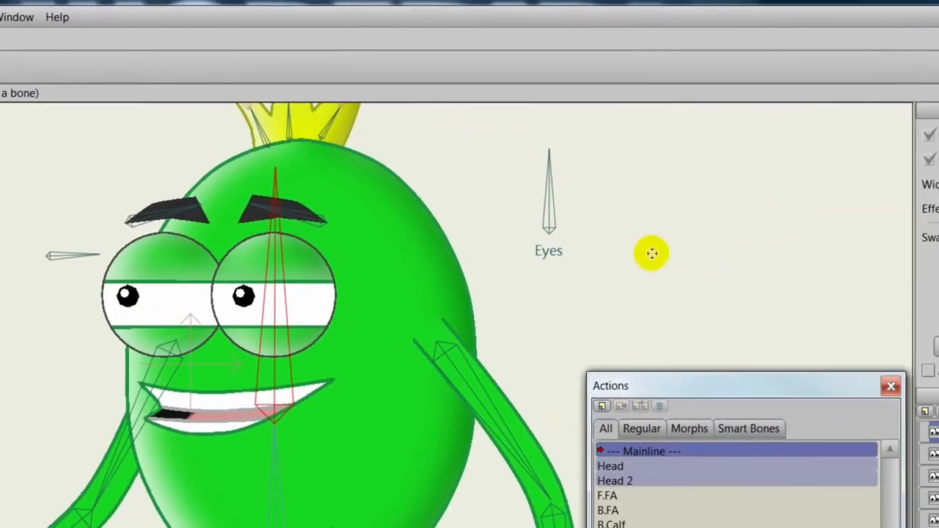
drag(645, 387, 712, 467)
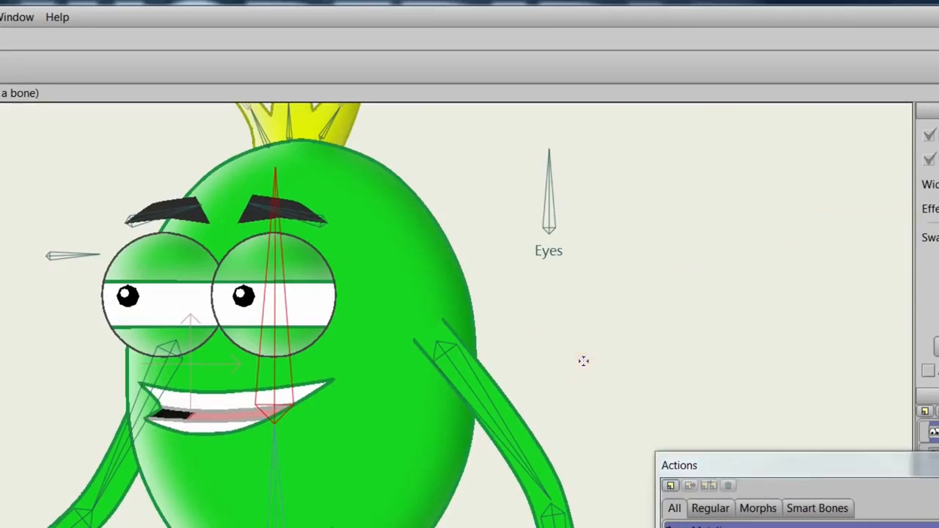
drag(584, 360, 645, 319)
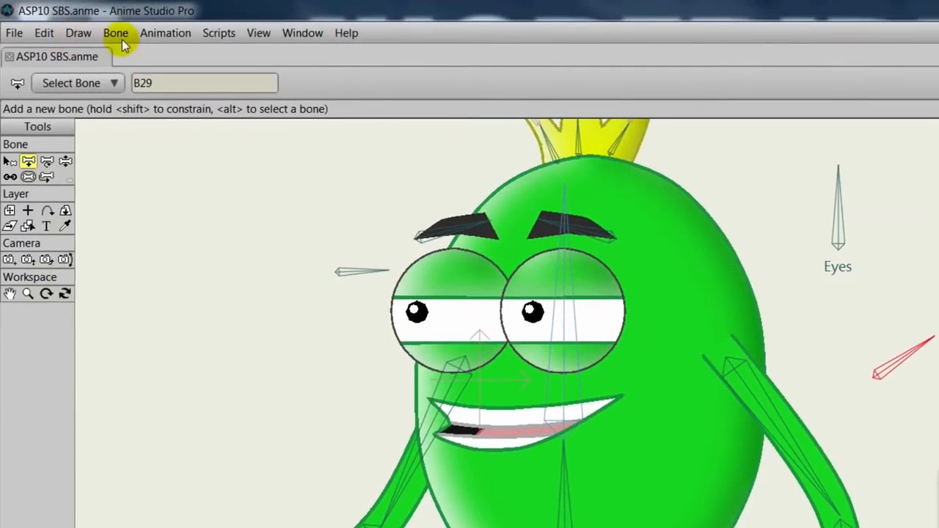
Step: Make the new bone a smart bone dial named Mouth, spanning -90 to 90 degrees over 100 frames
click(116, 33)
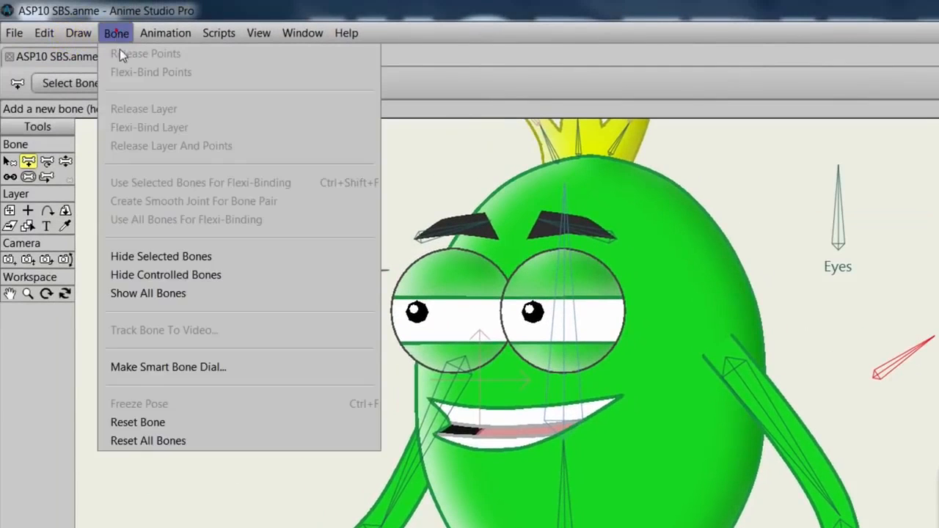
click(180, 367)
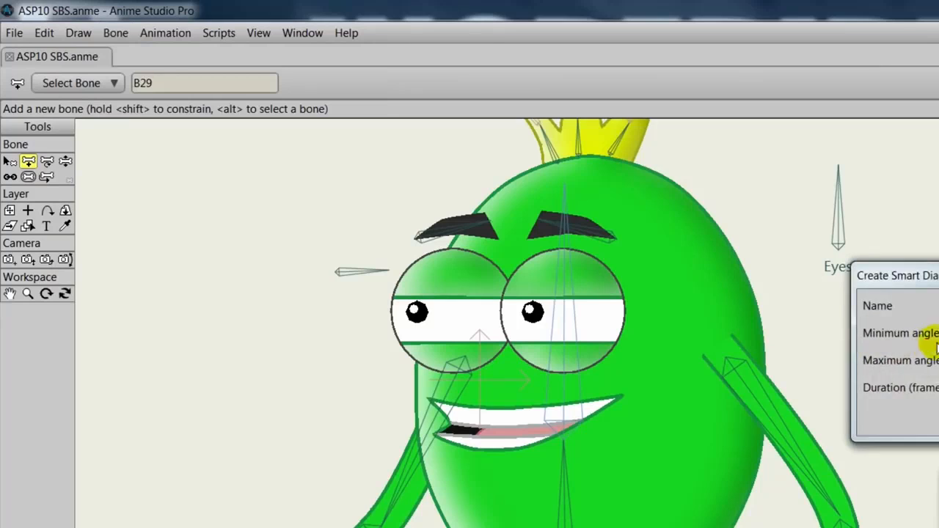
text(Mouth)
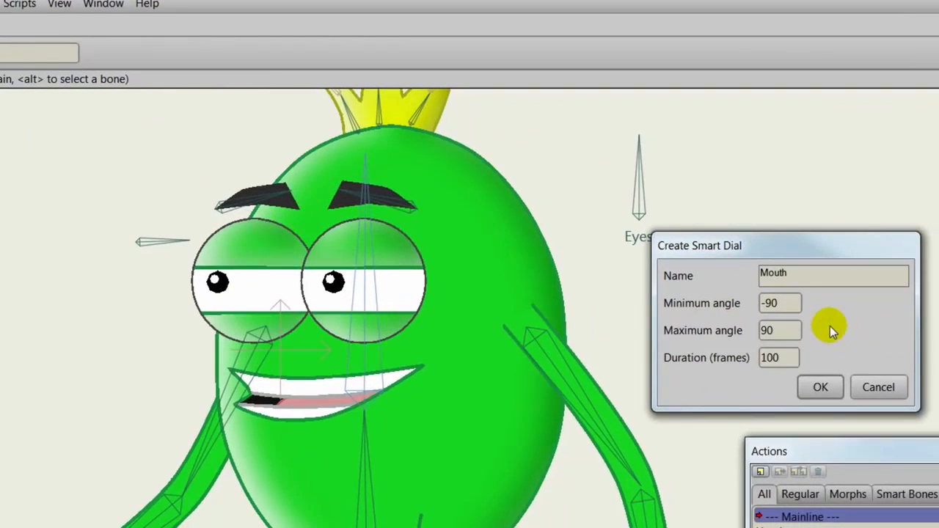
key(Return)
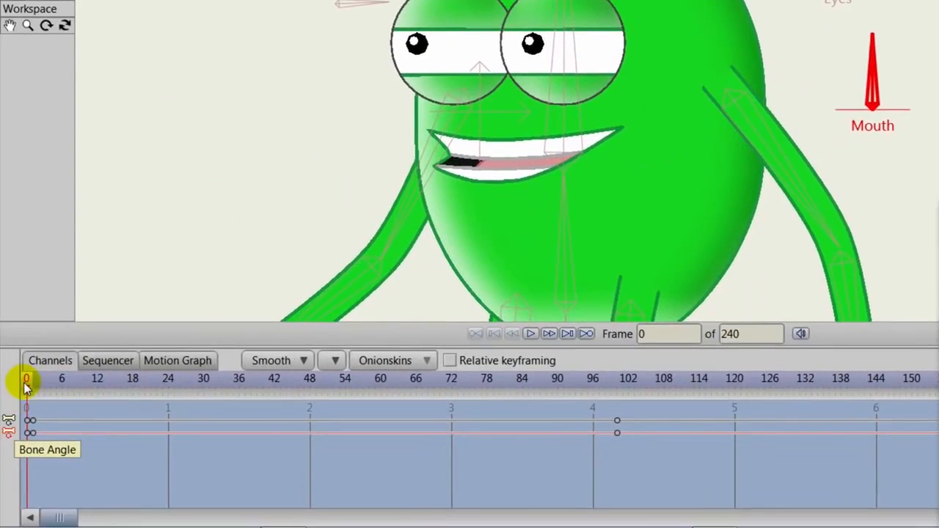
Step: At frame 1 of the Mouth action, lower the three middle points of the upper lip on the Mouth layer
click(32, 389)
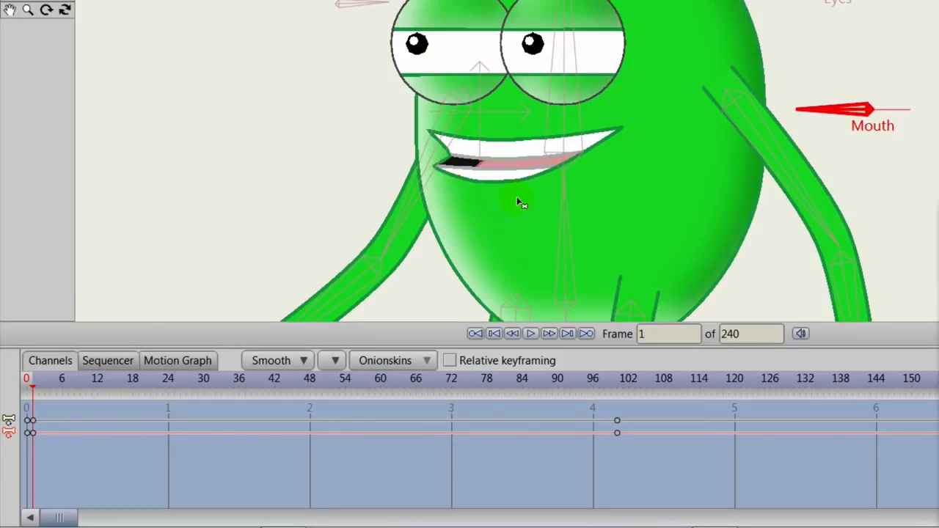
click(565, 161)
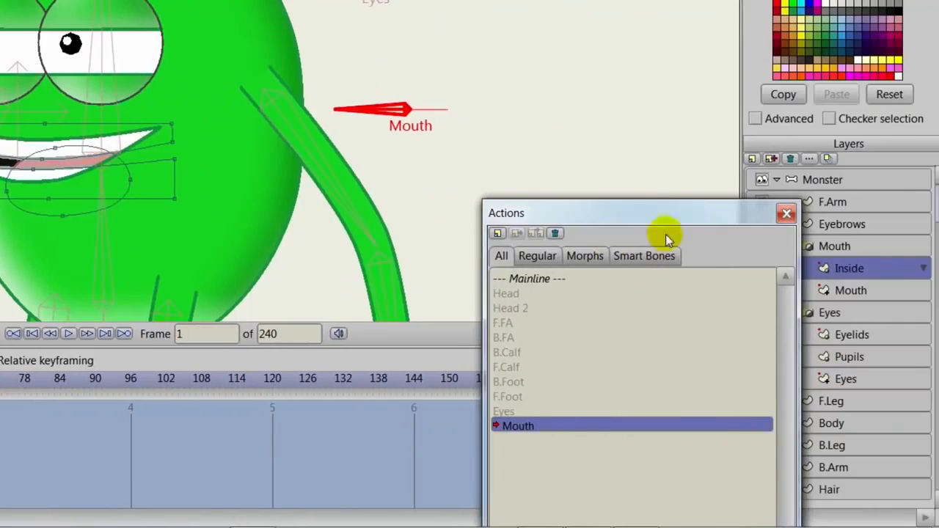
drag(629, 213, 534, 293)
click(790, 289)
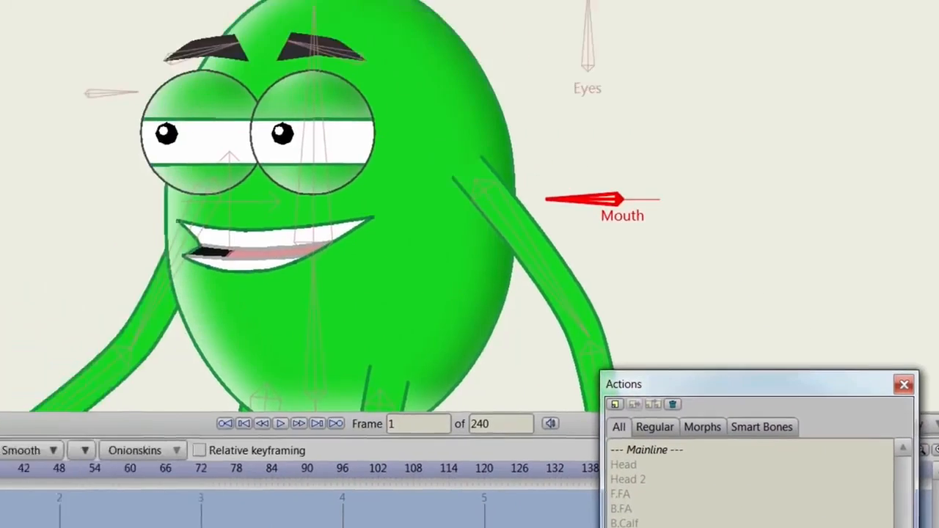
click(25, 89)
scroll(252, 231, up, 2)
drag(433, 377, 569, 255)
scroll(518, 303, up, 1)
scroll(517, 303, up, 1)
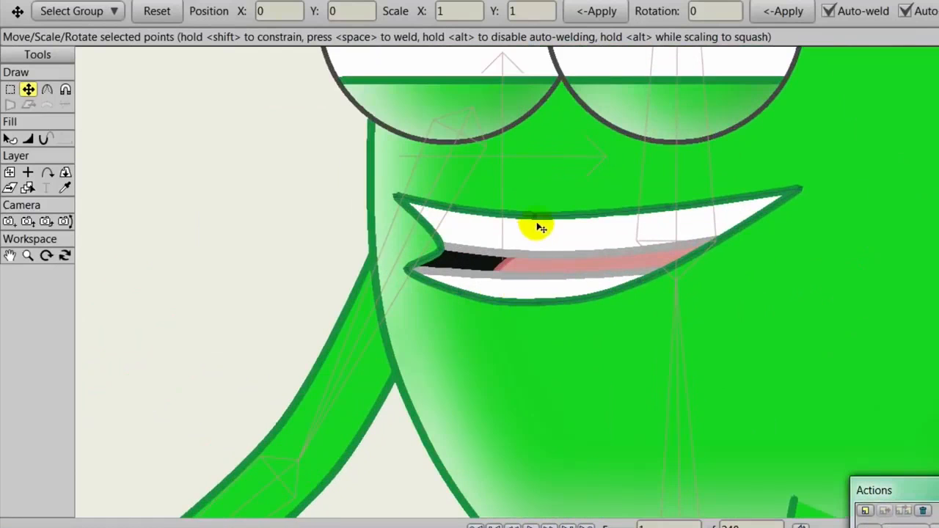
drag(533, 216, 531, 240)
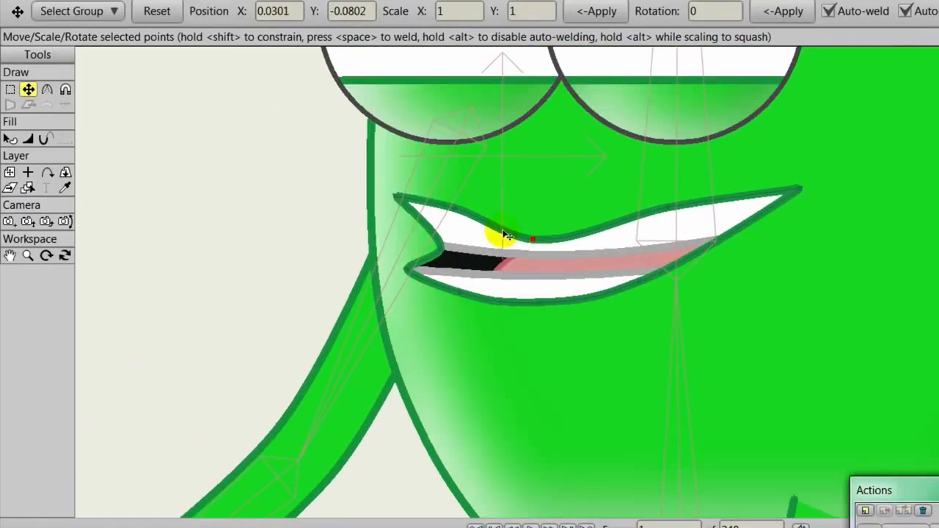
drag(455, 211, 451, 224)
drag(674, 210, 669, 221)
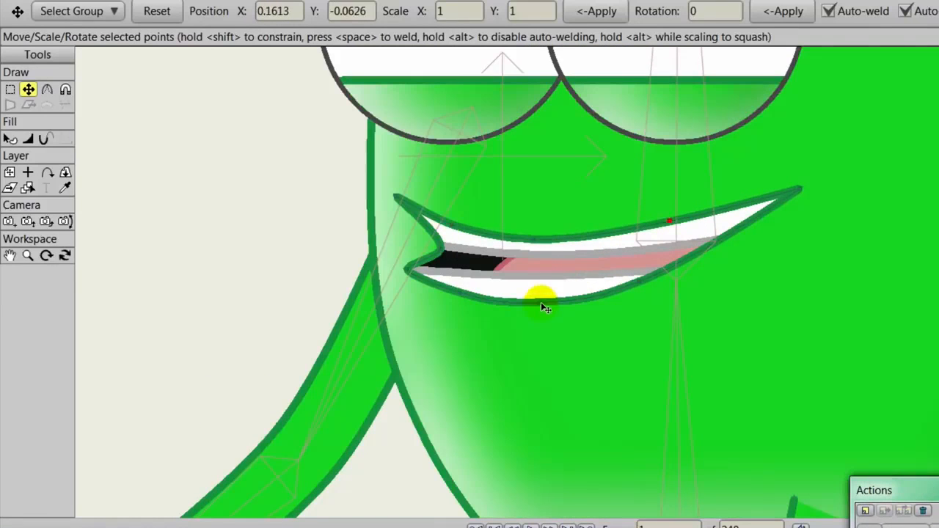
Step: Raise the lower lip's points and its left corner point up against the upper lip to close the mouth
drag(541, 303, 537, 243)
drag(644, 288, 643, 235)
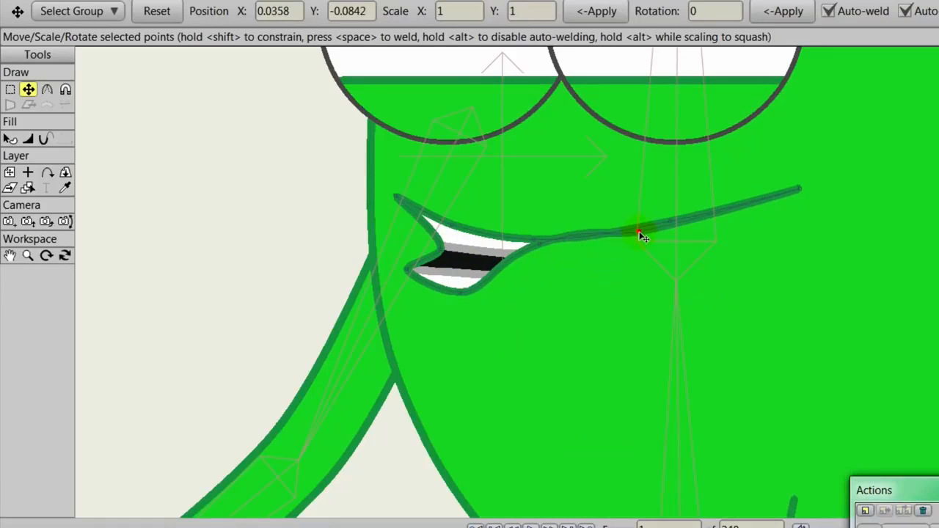
click(456, 287)
mouse_move(464, 300)
mouse_down()
mouse_move(469, 247)
mouse_move(443, 246)
mouse_move(460, 241)
mouse_up()
drag(408, 268, 408, 238)
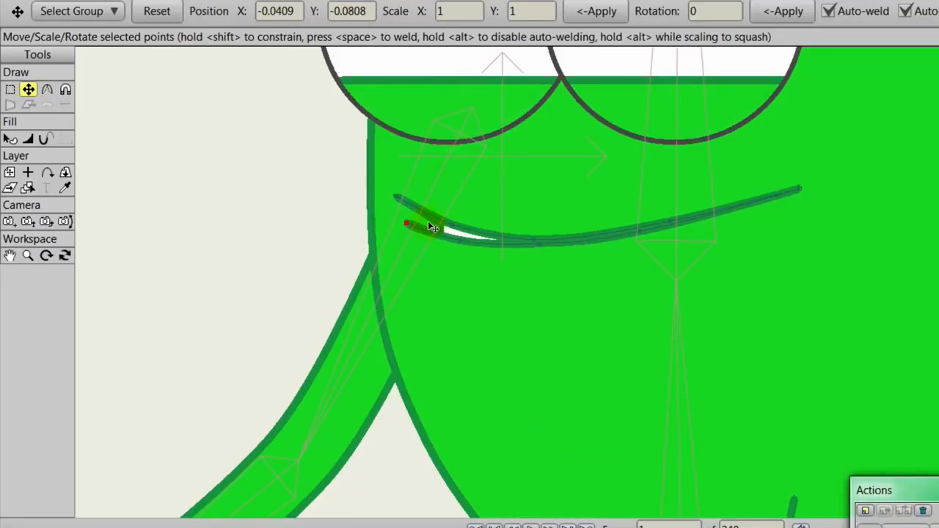
Step: Adjust the points near the mouth's left corner to close the remaining gap between the lips
click(440, 231)
click(406, 222)
drag(407, 221, 409, 215)
click(459, 240)
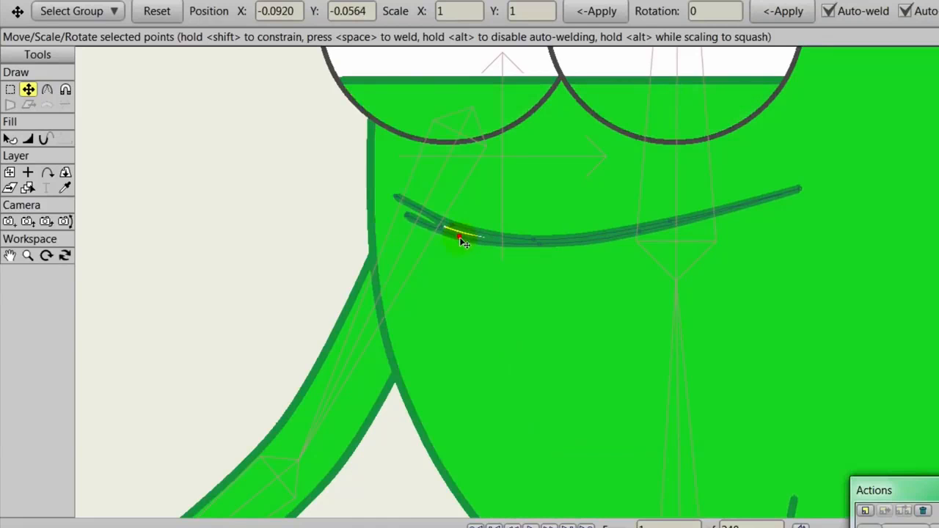
drag(460, 233, 450, 225)
click(453, 225)
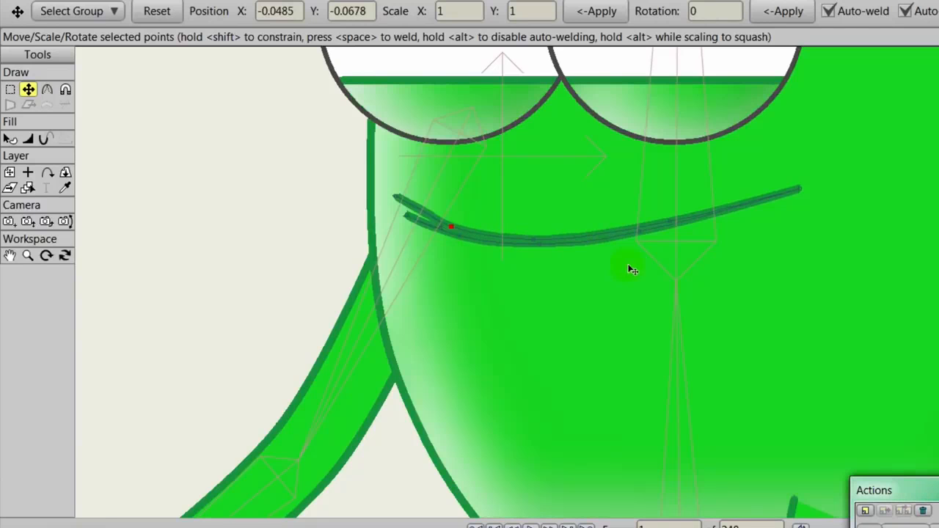
Step: Thin the outline at the closed mouth's right corner point with the Line Width tool
drag(738, 234, 745, 286)
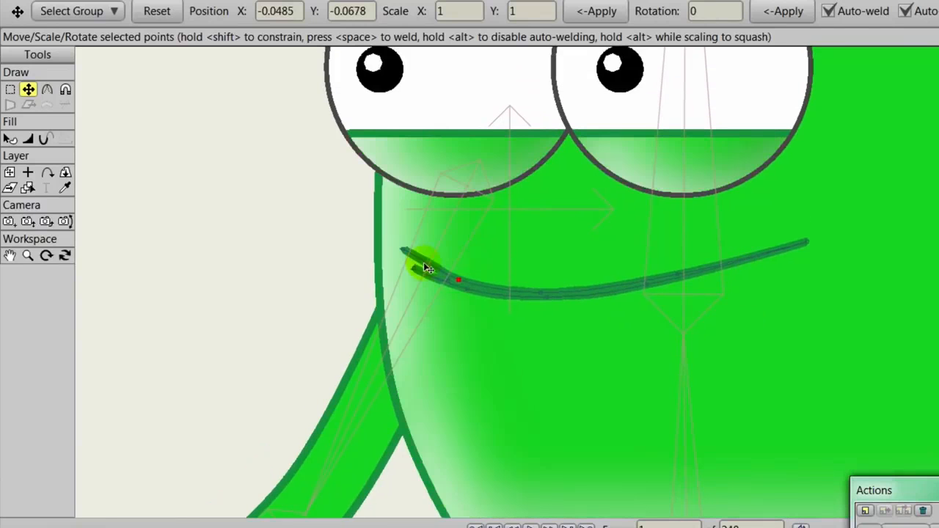
click(403, 249)
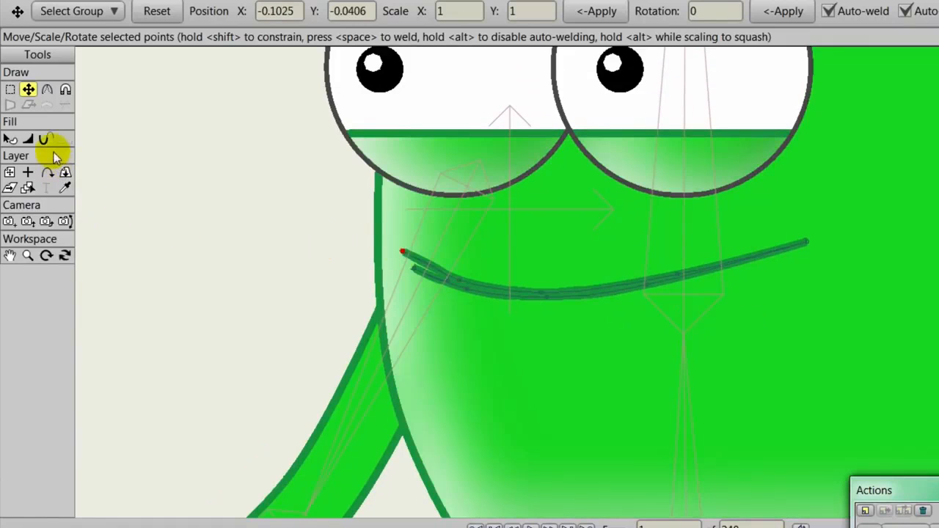
click(30, 140)
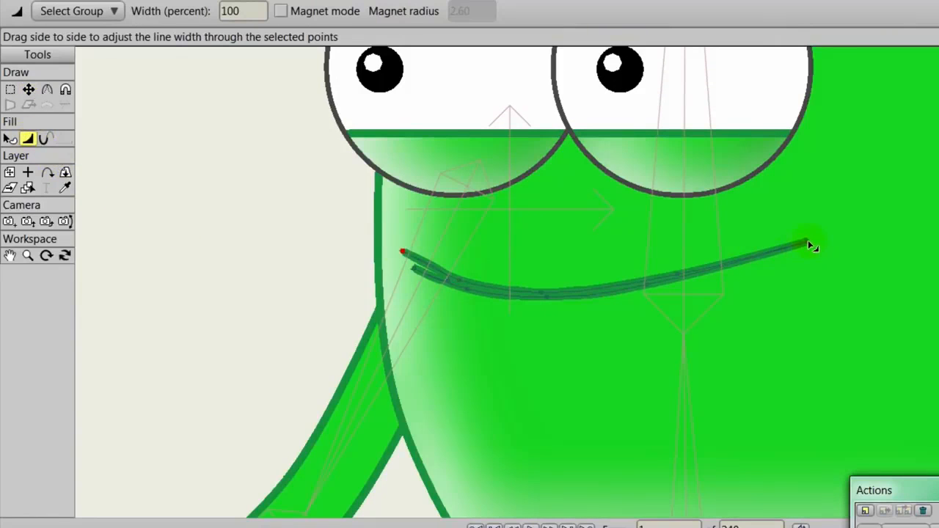
mouse_move(807, 241)
mouse_down()
mouse_move(770, 240)
mouse_move(802, 247)
mouse_up()
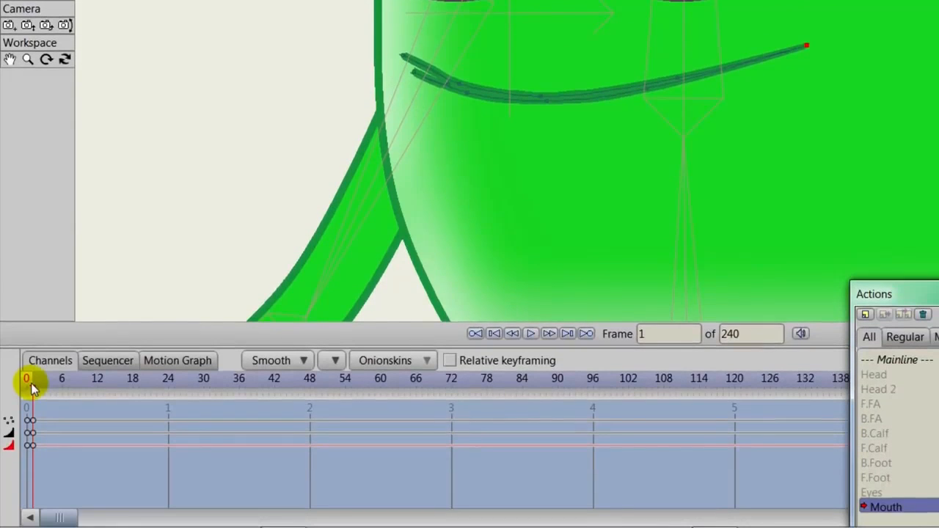
Step: Copy the Mouth layer's frame 0 keyframes to frame 100, restoring the original mouth shape there
mouse_move(32, 379)
mouse_down()
mouse_move(368, 432)
mouse_move(618, 456)
mouse_up()
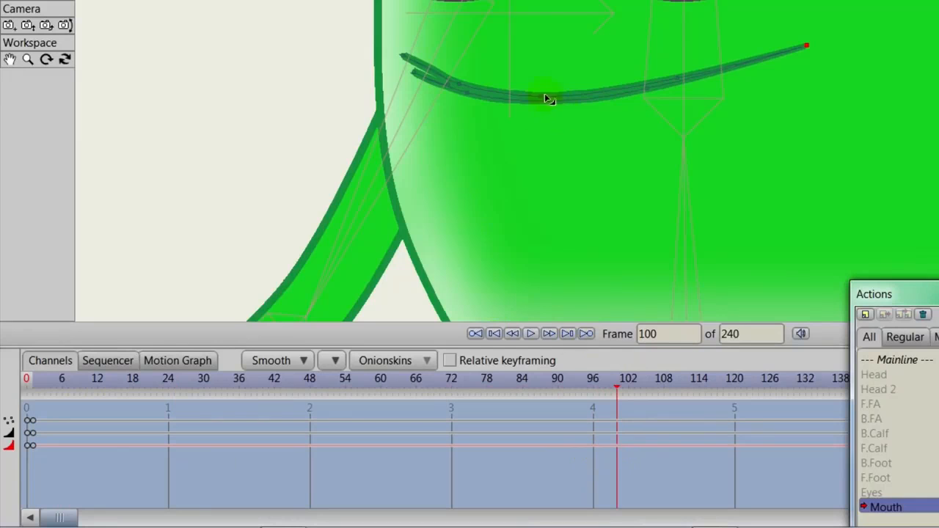
click(25, 418)
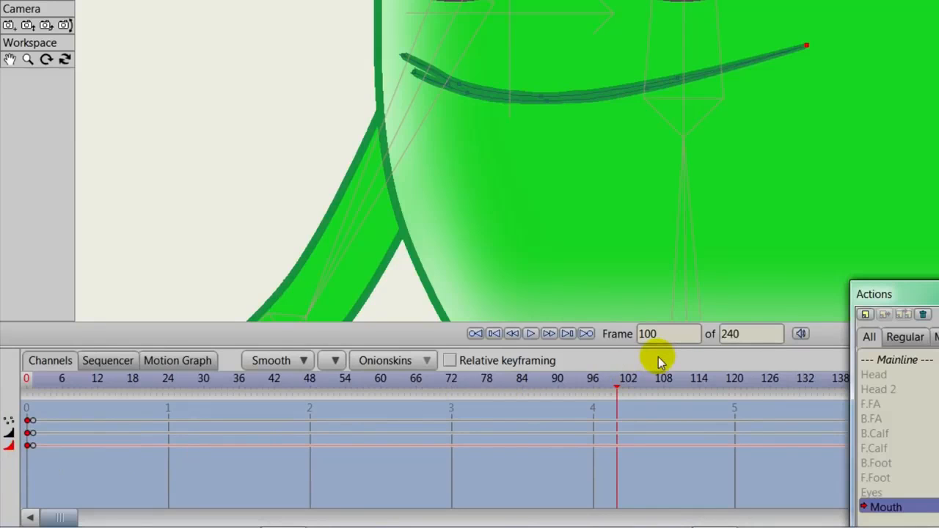
key(ctrl+v)
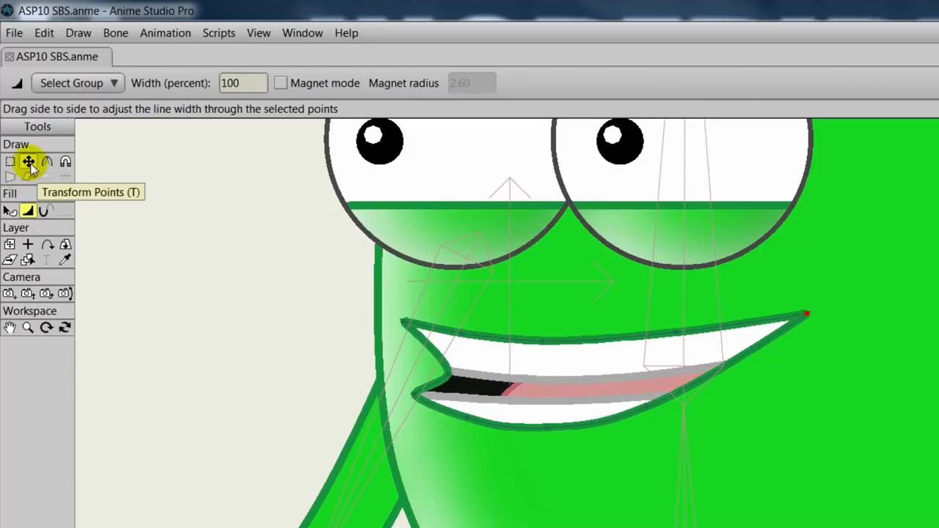
Step: At frame 100, raise the three middle points of the upper lip with Transform Points
click(29, 162)
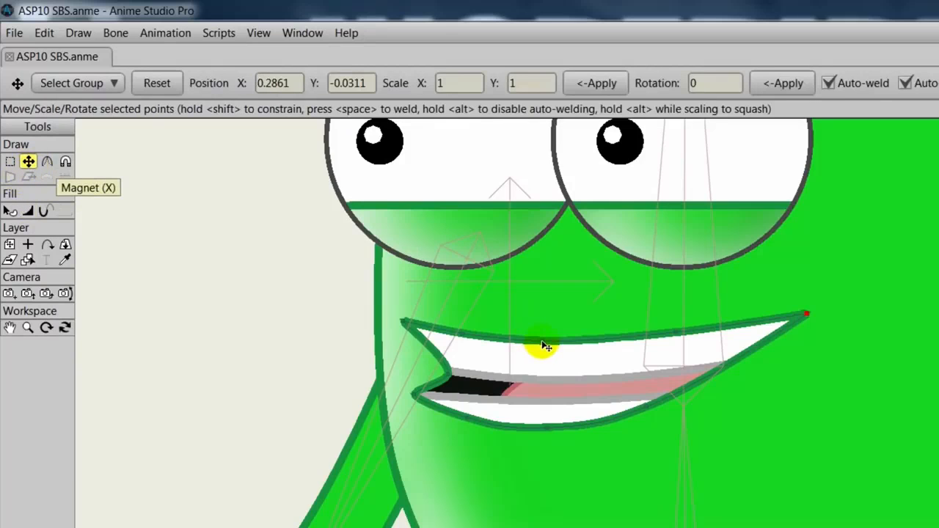
drag(543, 339, 542, 325)
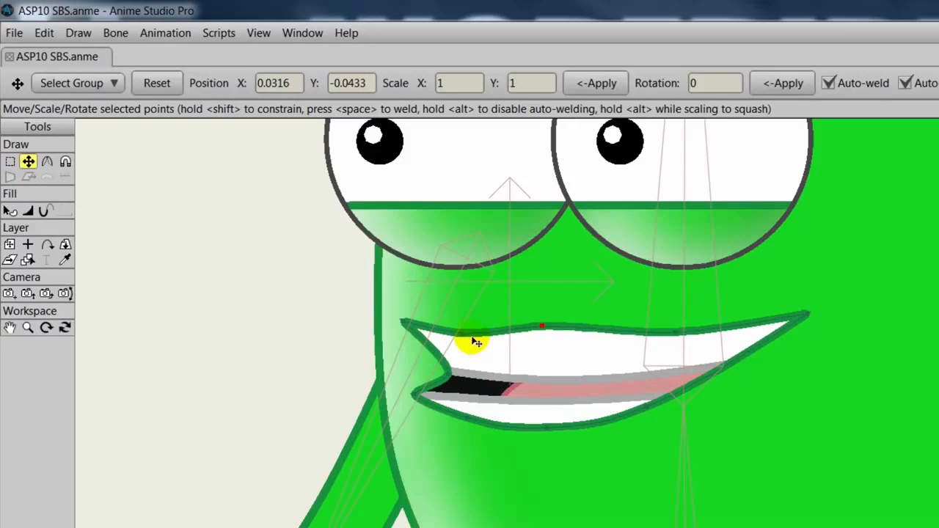
drag(463, 333, 465, 325)
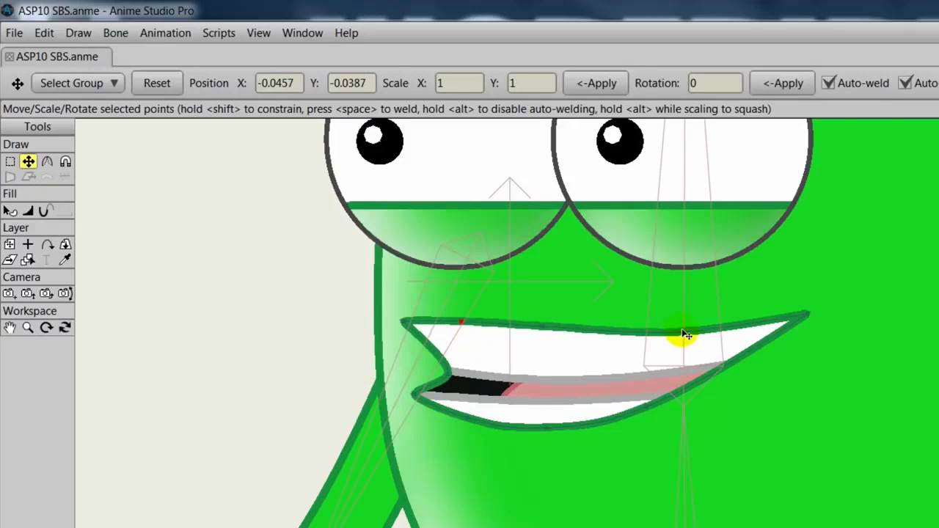
drag(679, 339, 670, 323)
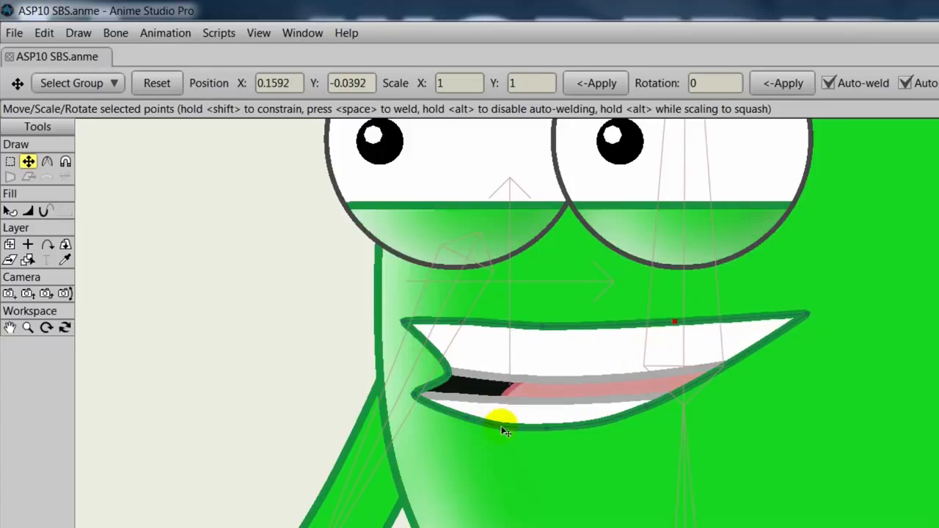
Step: Pull the lower lip's points and lower left corner downward to open the mouth wider, adjusting the inner corner point
drag(549, 430, 546, 459)
drag(469, 417, 466, 451)
drag(415, 396, 413, 419)
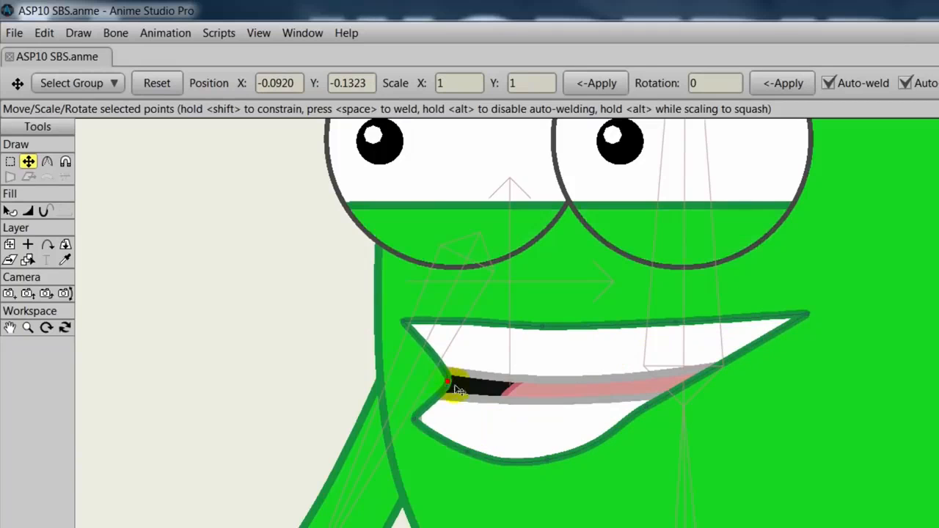
click(449, 382)
drag(649, 410, 649, 443)
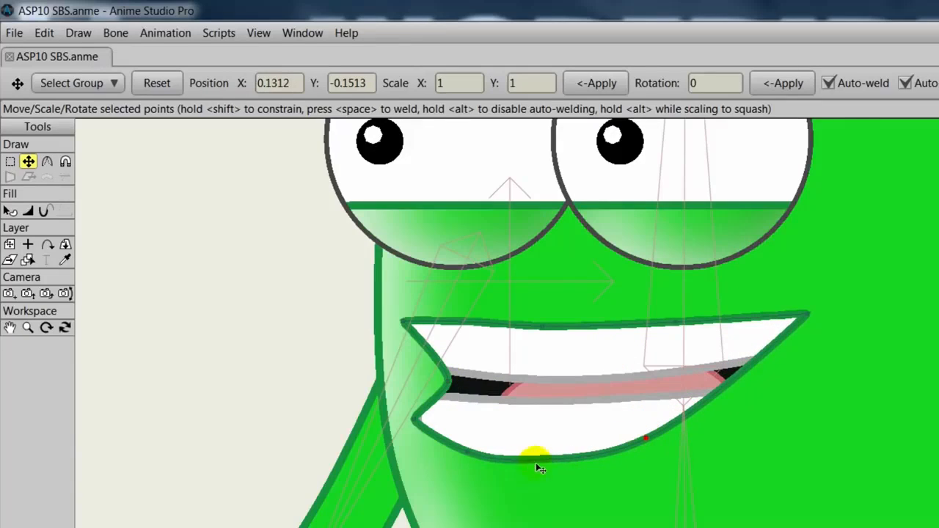
drag(549, 459, 552, 461)
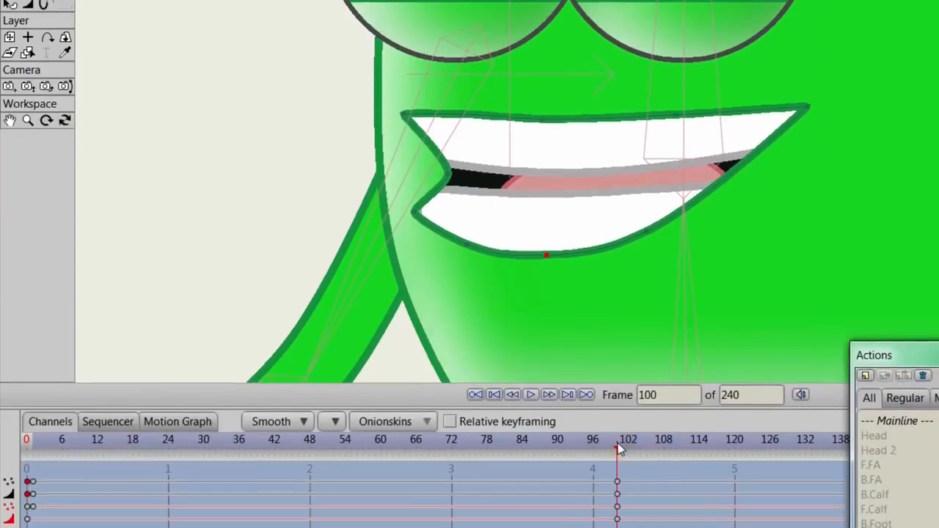
Step: At frame 1 on the Inside layer, raise the lower teeth to meet the upper teeth, and select the upper teeth shape
drag(616, 426, 32, 429)
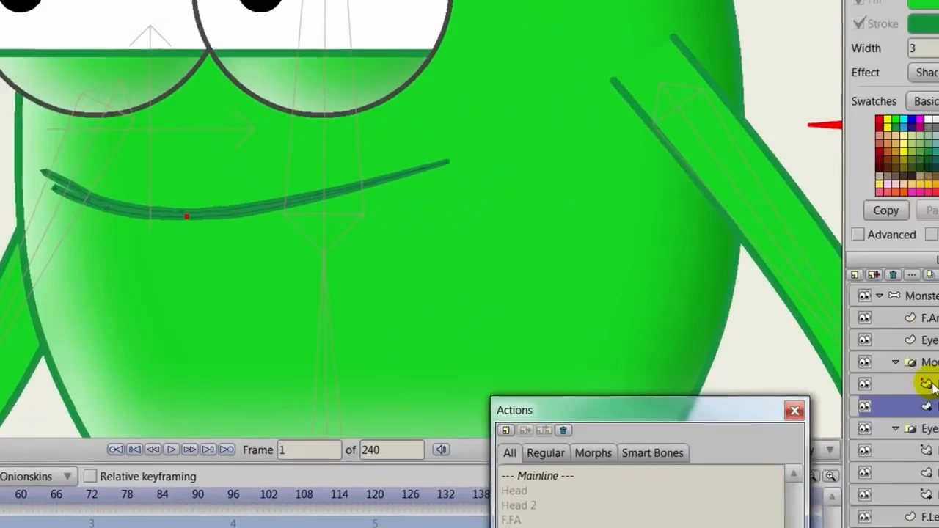
click(830, 401)
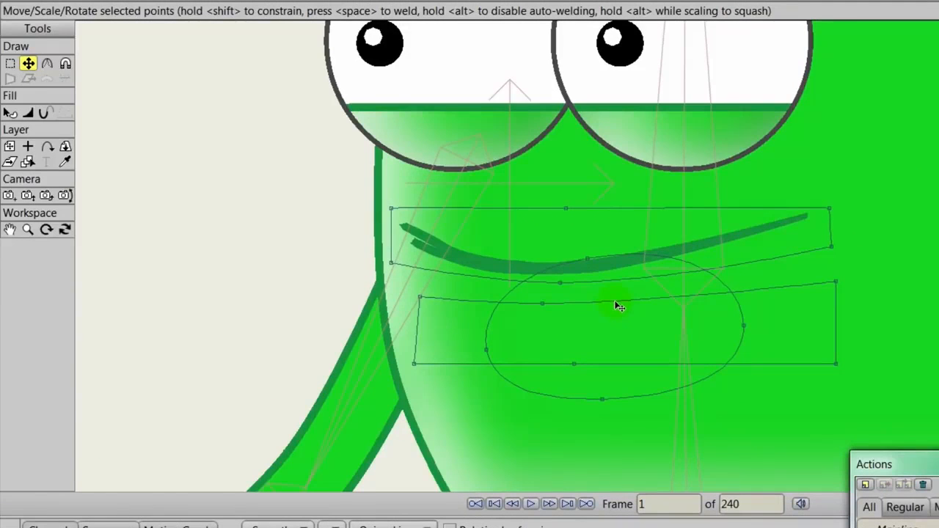
double_click(617, 301)
drag(618, 308, 607, 272)
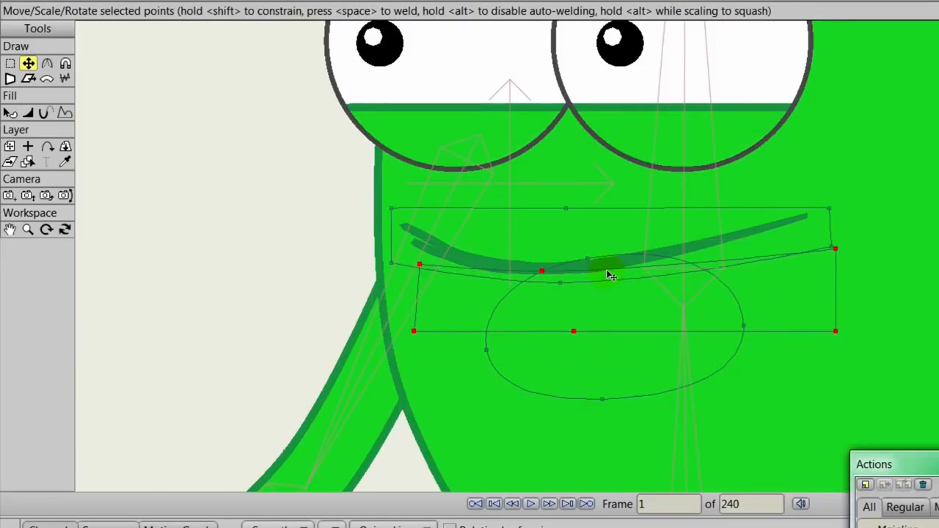
double_click(626, 279)
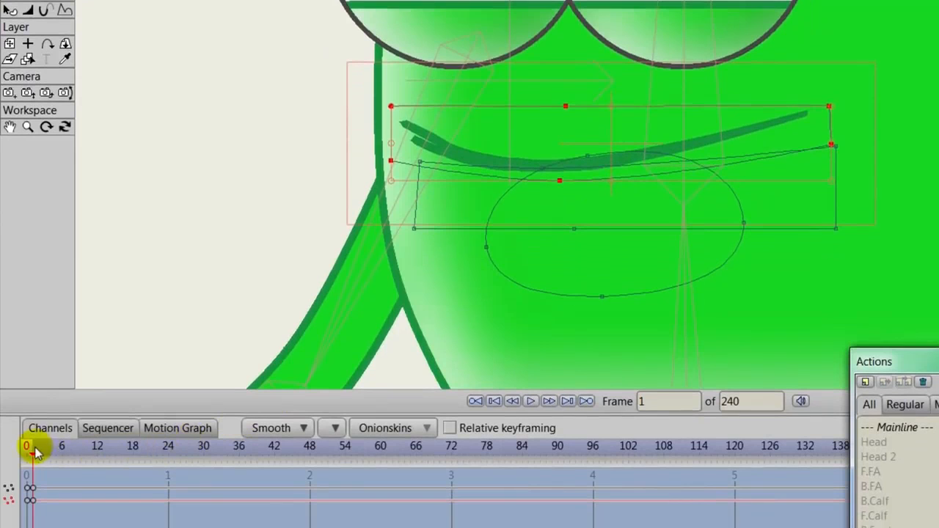
Step: At frame 90 on the Inside layer, spread the teeth apart by raising the upper teeth and lowering the lower teeth
drag(34, 452, 557, 462)
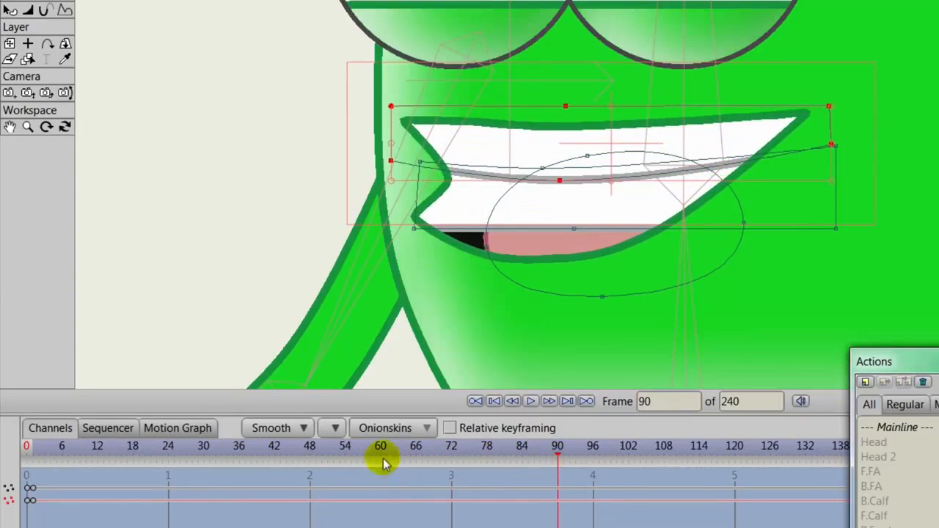
click(28, 502)
click(25, 502)
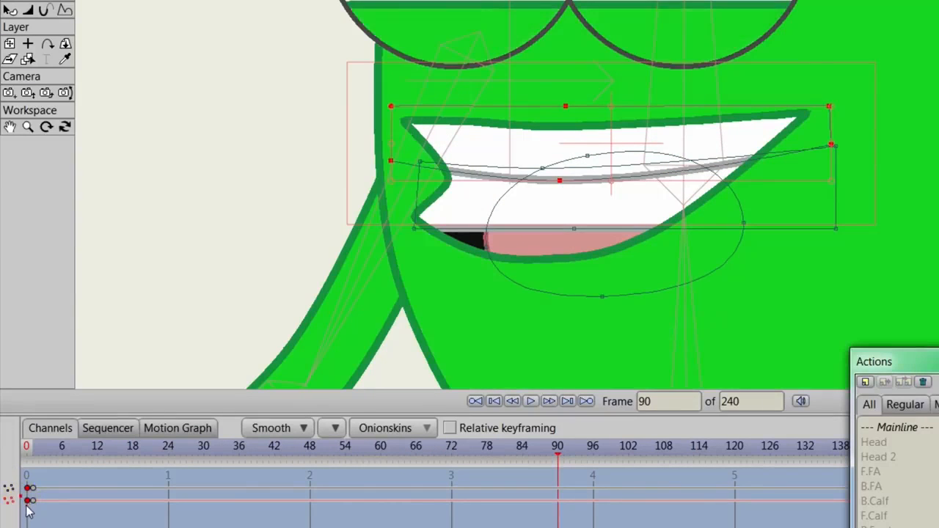
click(26, 502)
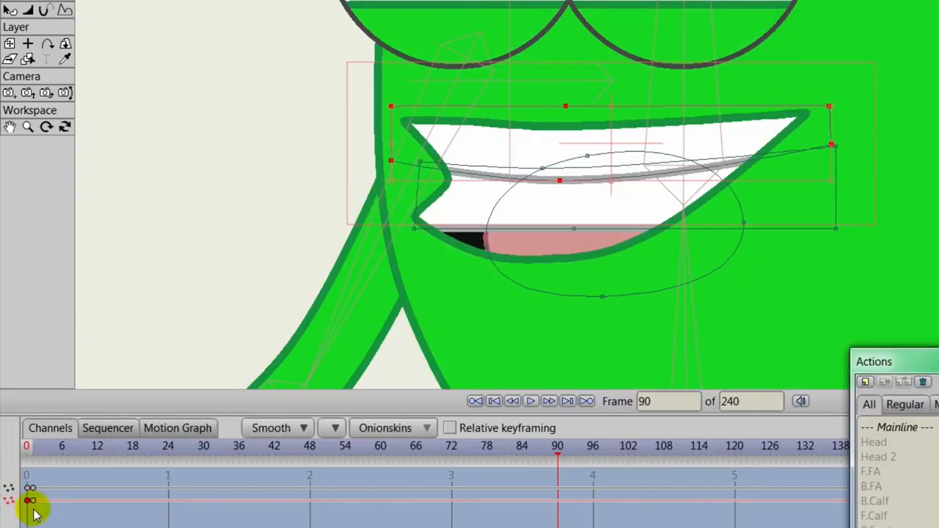
click(97, 506)
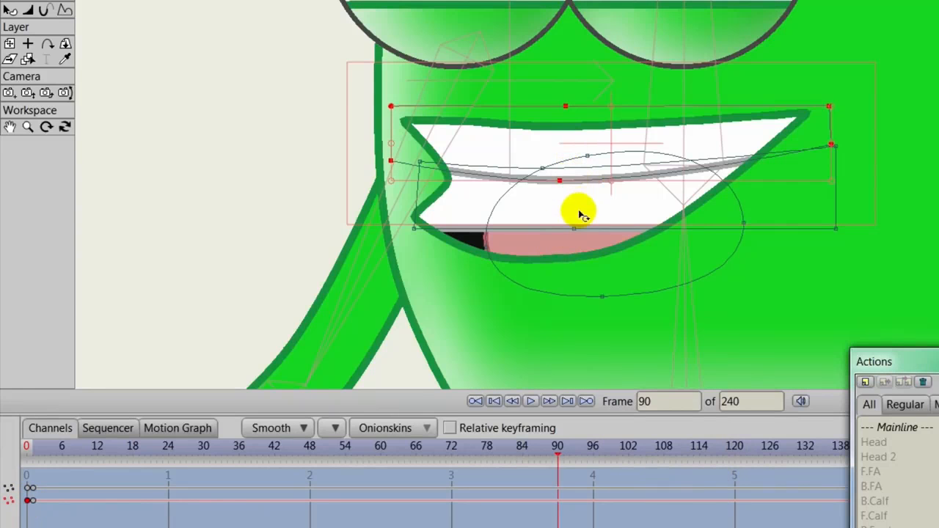
mouse_move(580, 215)
mouse_down()
mouse_move(576, 203)
mouse_move(576, 253)
mouse_move(566, 266)
mouse_move(547, 143)
mouse_up()
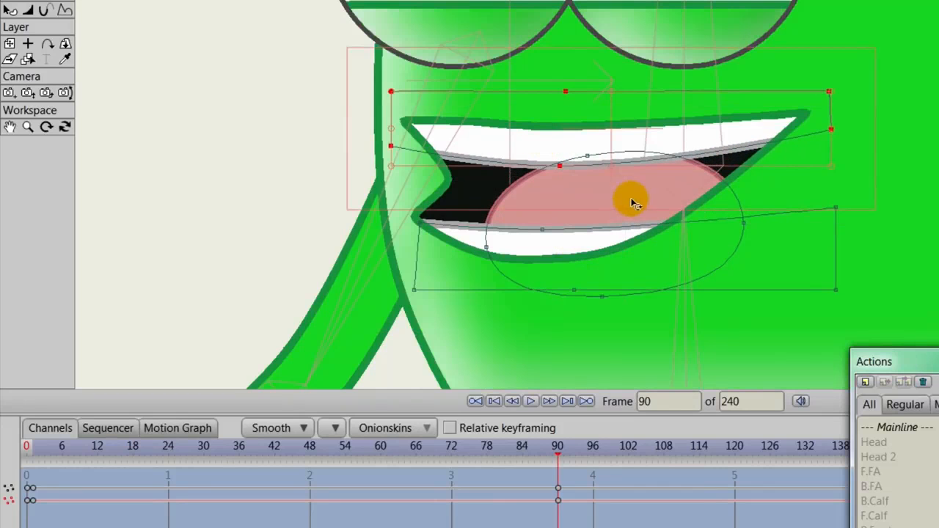
Step: Lower the tongue slightly inside the open mouth, and move the frame 90 keyframes to frame 100
drag(631, 195, 638, 218)
drag(635, 215, 635, 215)
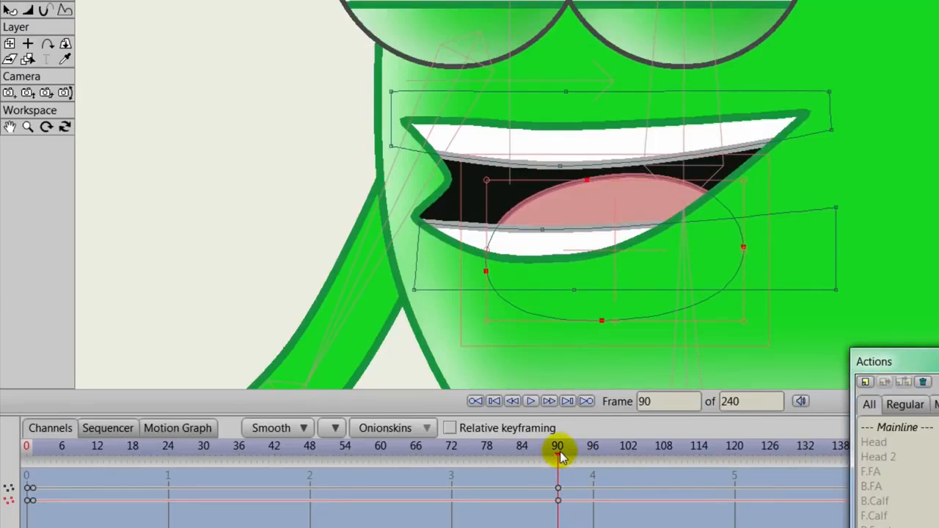
drag(558, 455, 615, 459)
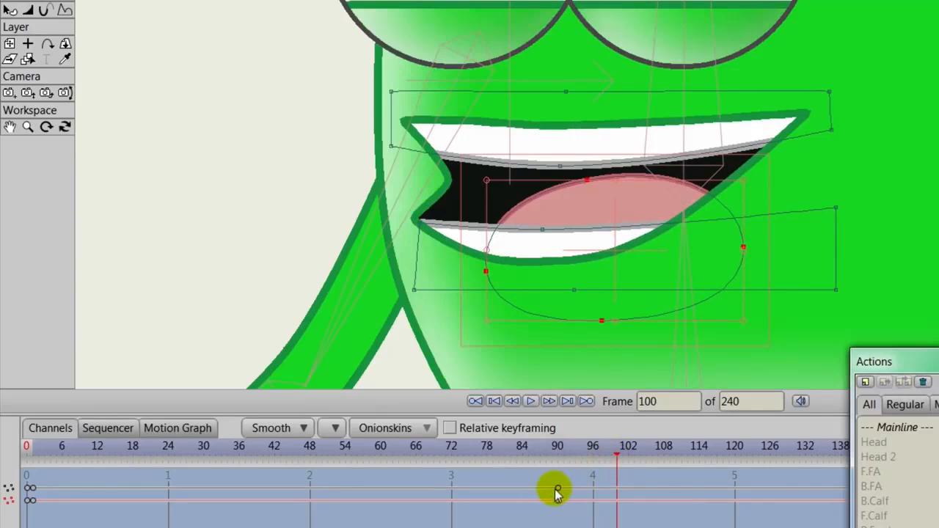
drag(546, 480, 615, 498)
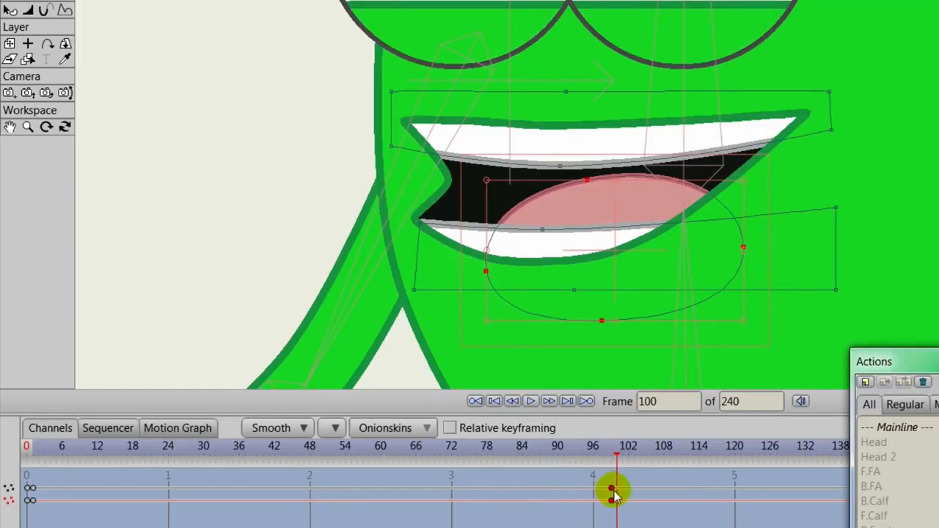
drag(621, 452, 25, 492)
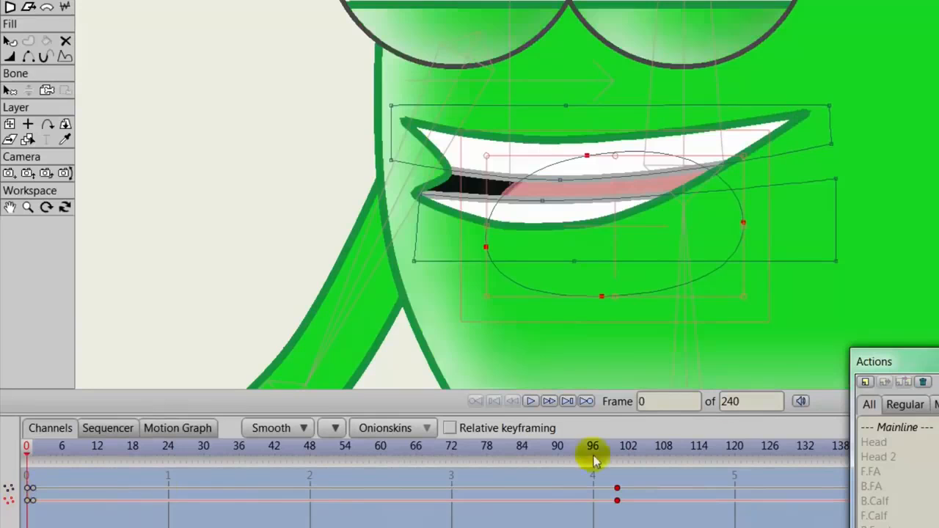
Step: Return to the Mainline and test the Mouth and Eyes dial bones on the Monster layer with Manipulate Bones
click(901, 431)
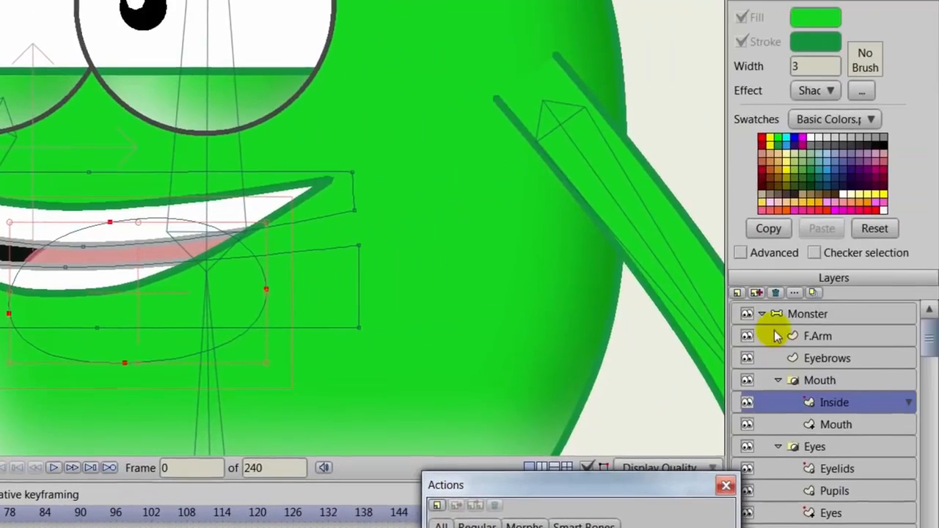
click(803, 319)
scroll(461, 301, down, 5)
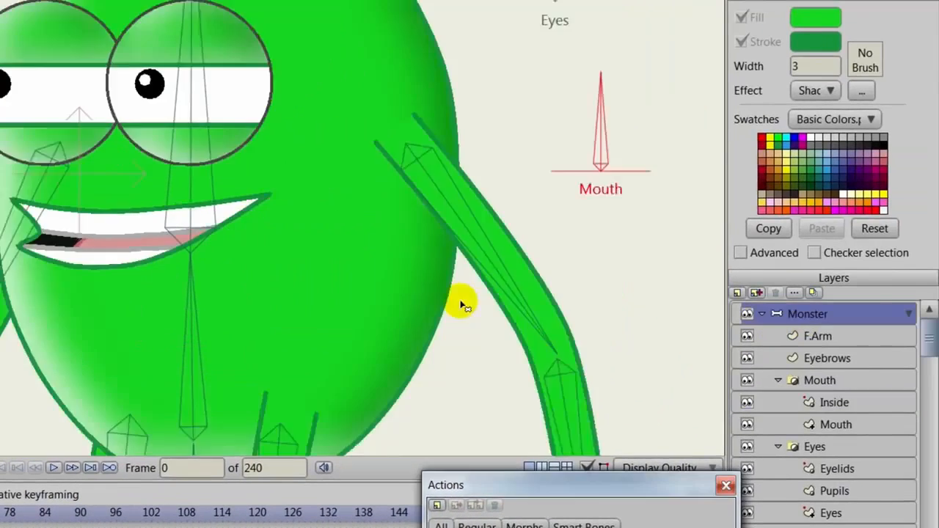
drag(460, 302, 252, 328)
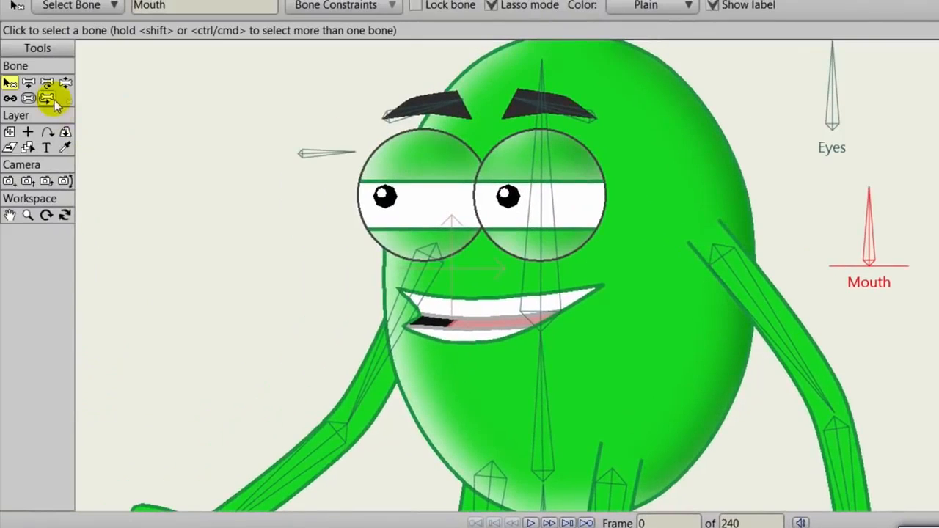
click(65, 82)
mouse_move(867, 207)
mouse_down()
mouse_move(788, 264)
mouse_move(932, 205)
mouse_move(938, 257)
mouse_move(787, 253)
mouse_move(938, 261)
mouse_move(905, 210)
mouse_move(776, 247)
mouse_move(938, 239)
mouse_move(692, 245)
mouse_move(937, 227)
mouse_move(891, 216)
mouse_move(869, 231)
mouse_move(913, 220)
mouse_up()
mouse_move(832, 98)
mouse_down()
mouse_move(917, 99)
mouse_move(839, 88)
mouse_move(888, 106)
mouse_move(830, 101)
mouse_move(809, 109)
mouse_move(862, 141)
mouse_up()
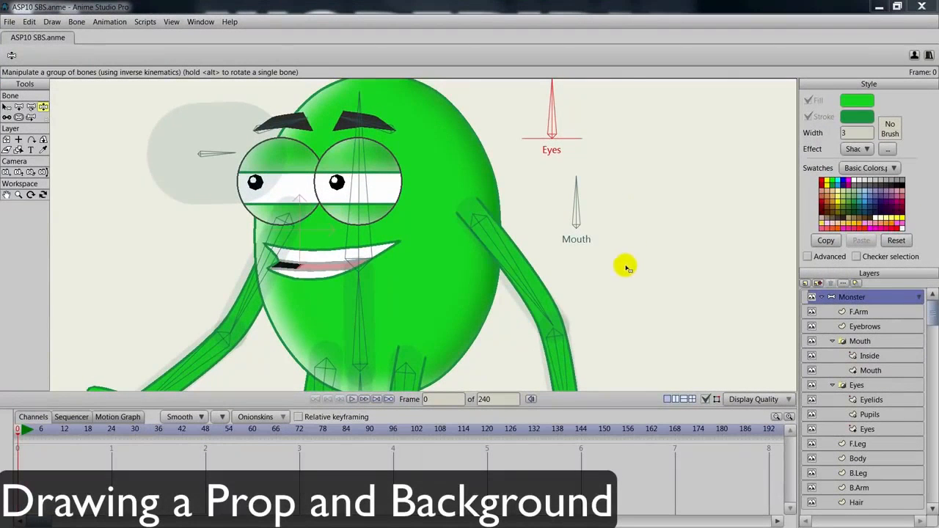
Step: Collapse the Monster layer group and add a vector layer named Ball above it
drag(599, 408, 581, 464)
scroll(569, 394, down, 6)
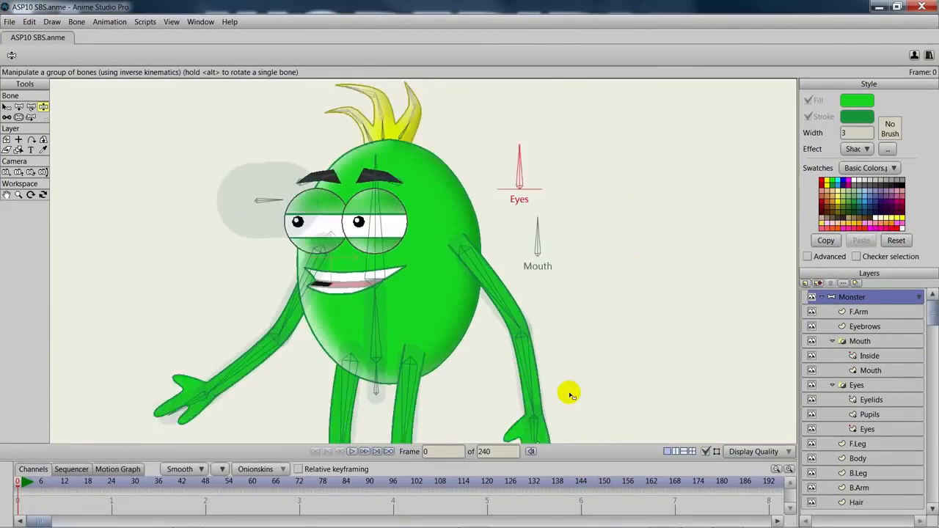
drag(569, 394, 606, 340)
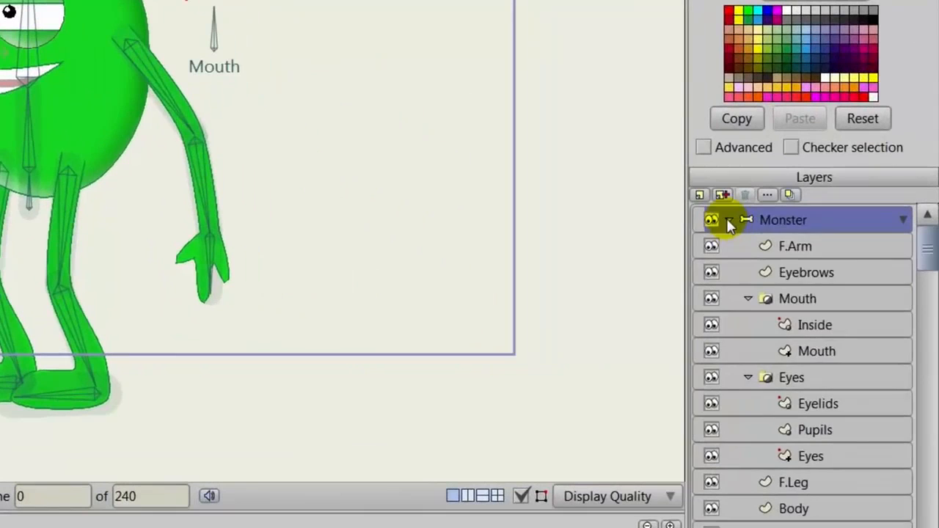
click(821, 297)
click(738, 218)
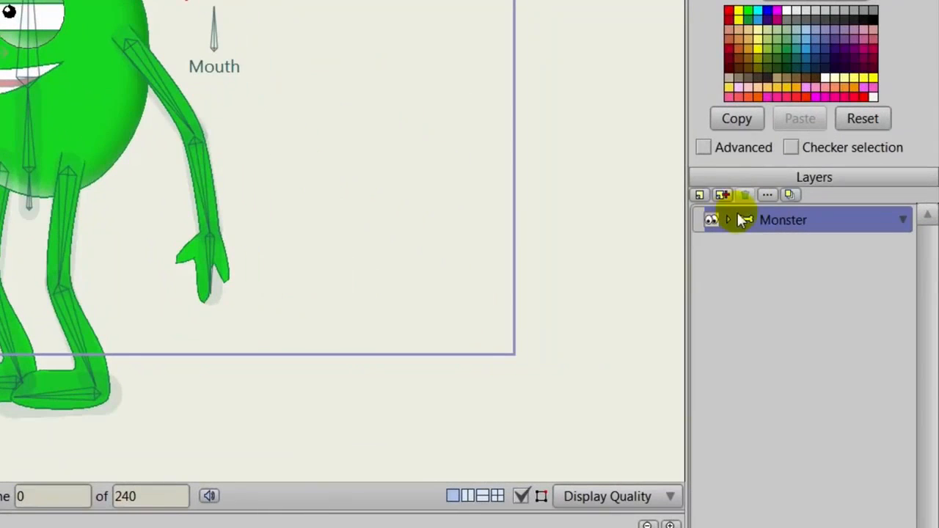
click(700, 194)
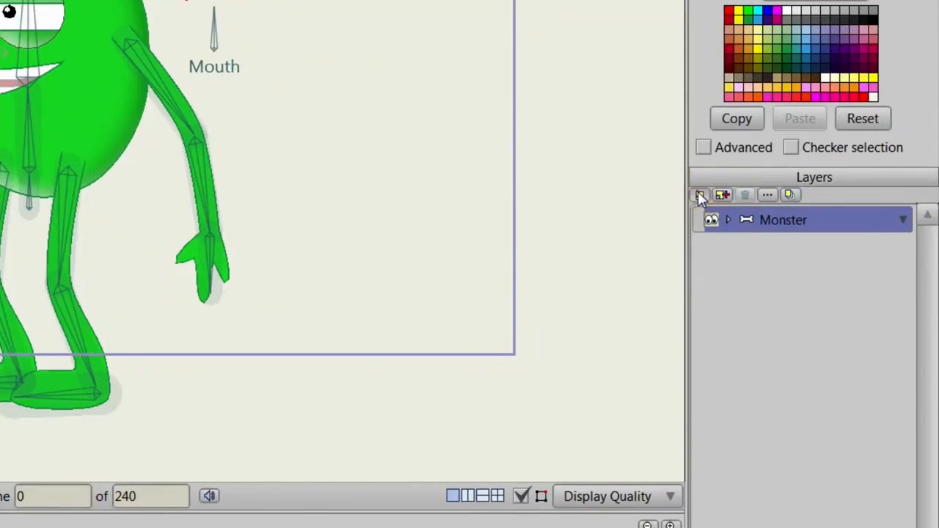
click(716, 216)
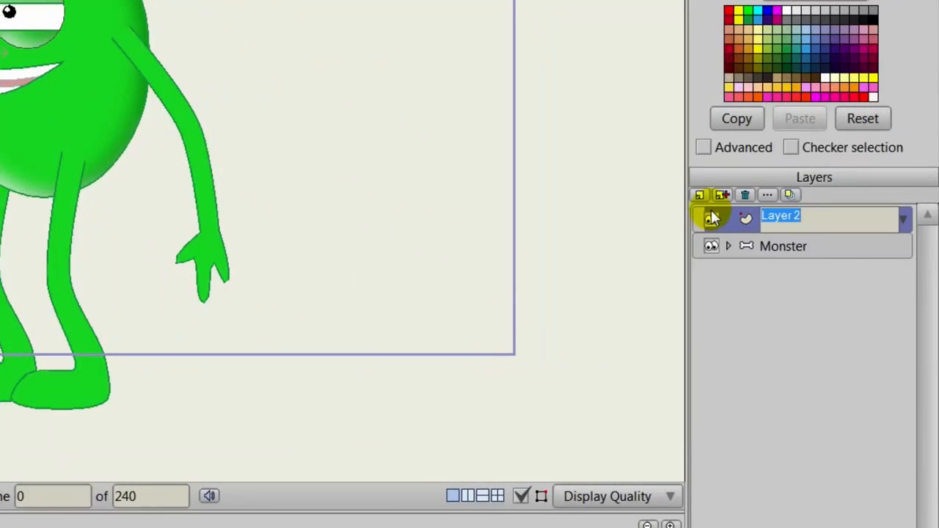
text(Ball)
key(Return)
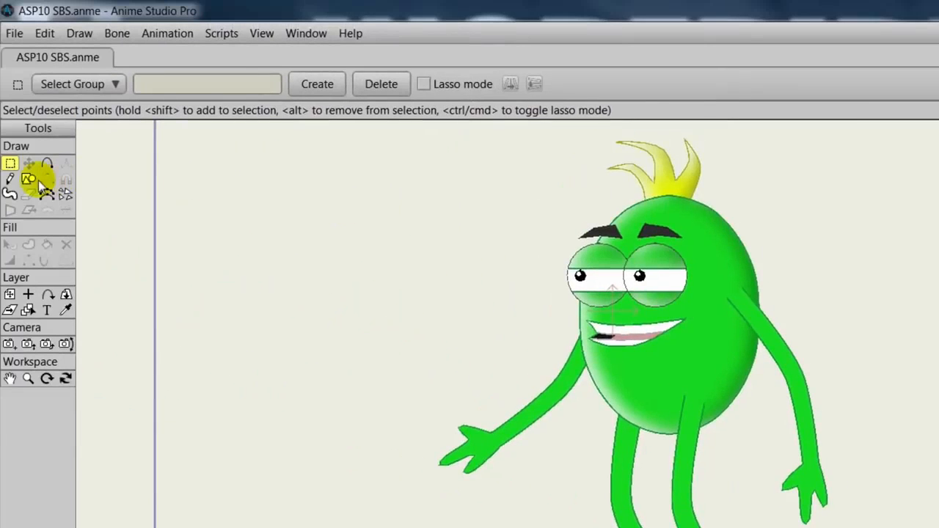
Step: Choose the oval shape and set the default fill to a white-to-black linear Gradient, with the second fill effect plain
click(34, 181)
click(209, 82)
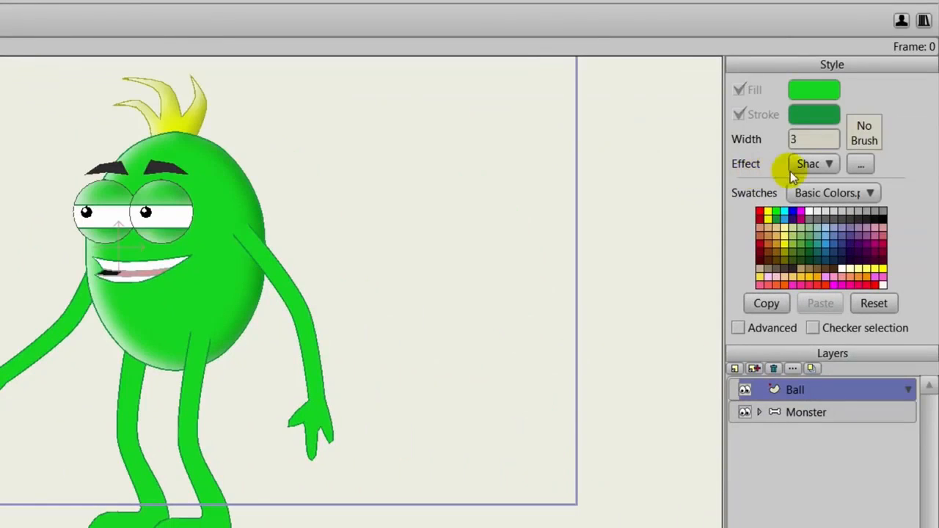
click(814, 164)
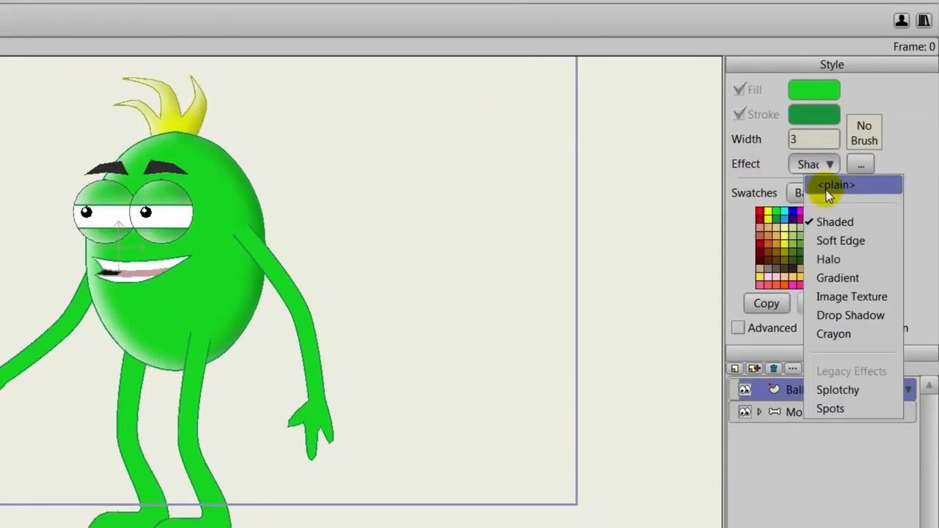
click(835, 284)
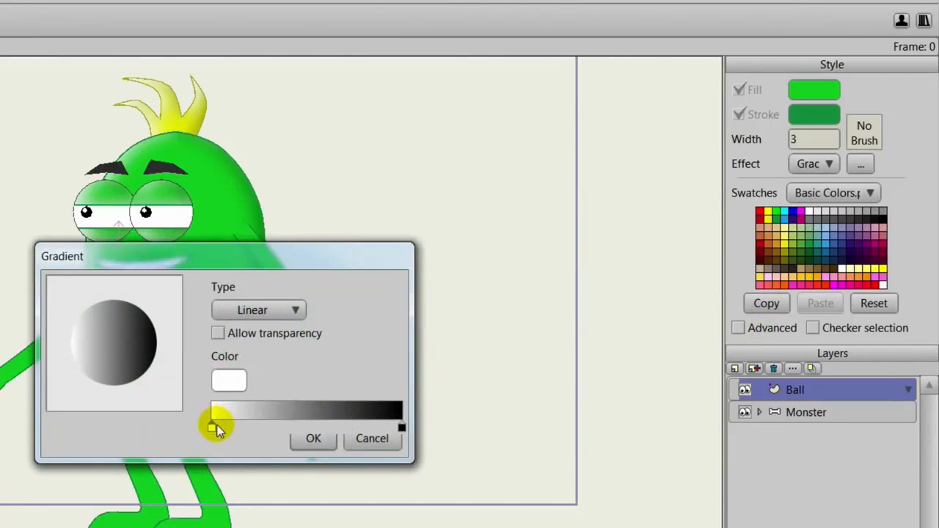
click(311, 440)
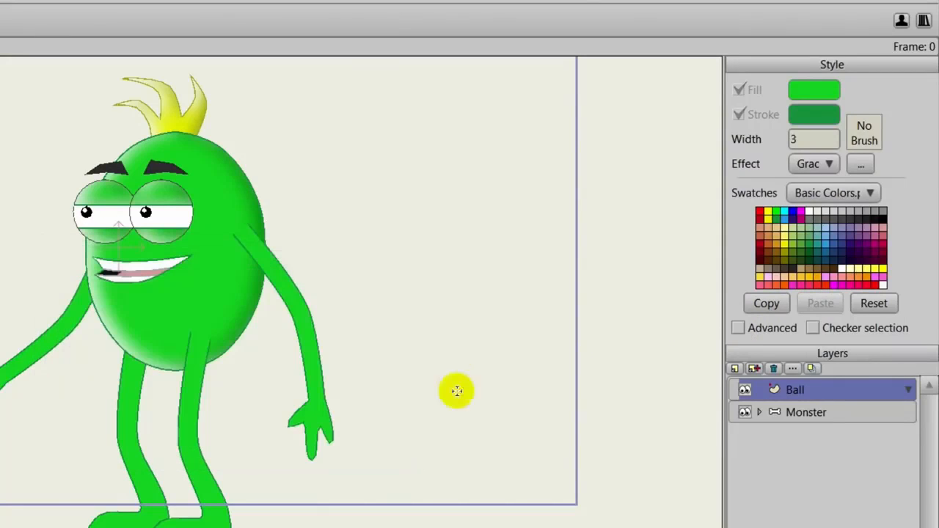
click(737, 329)
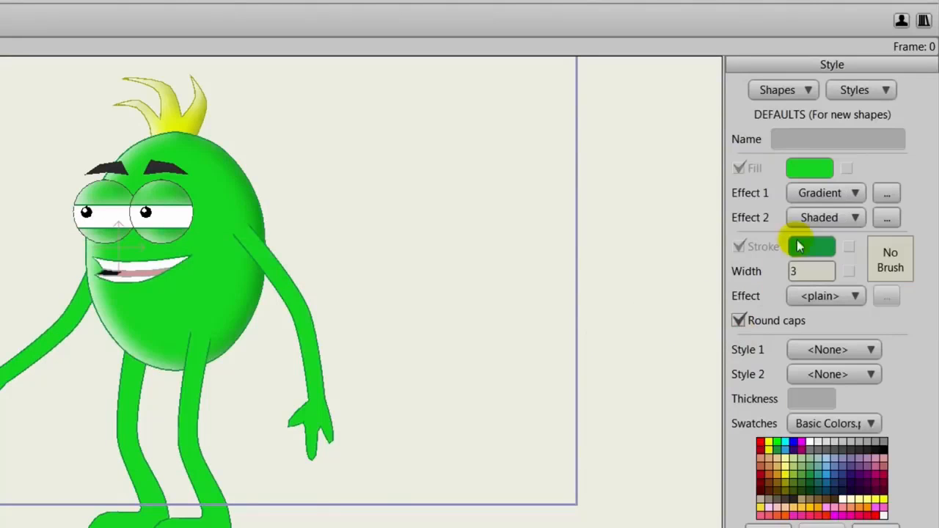
click(815, 220)
click(818, 240)
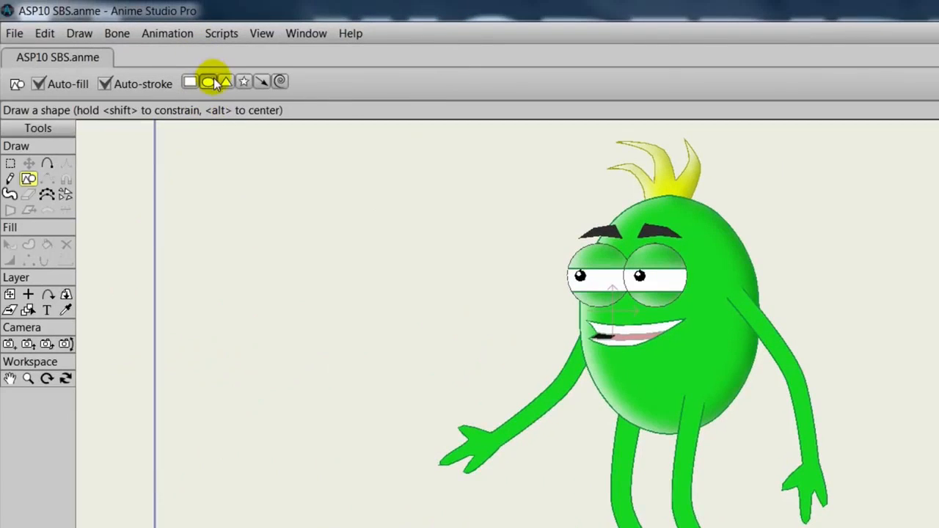
Step: Draw a large circle beside the monster on the Ball layer and move it to the ground by the monster's feet
click(209, 83)
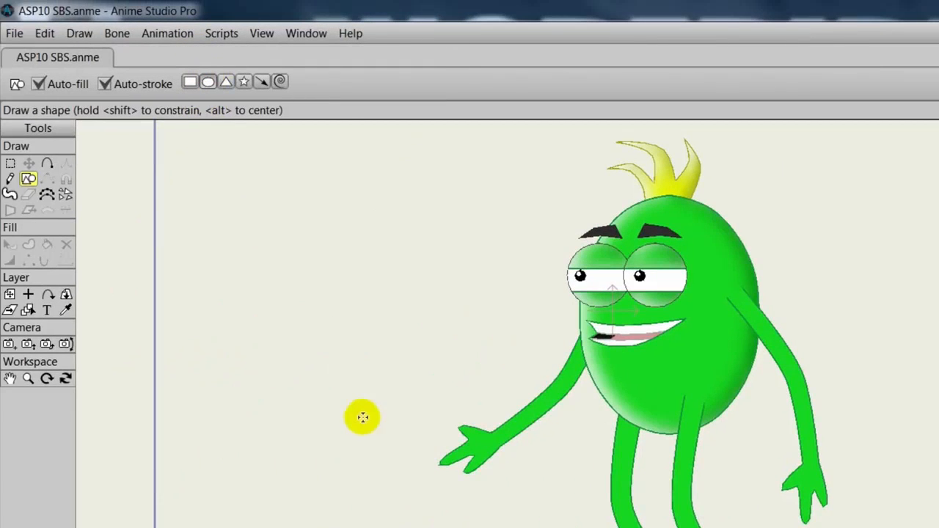
drag(389, 433, 490, 527)
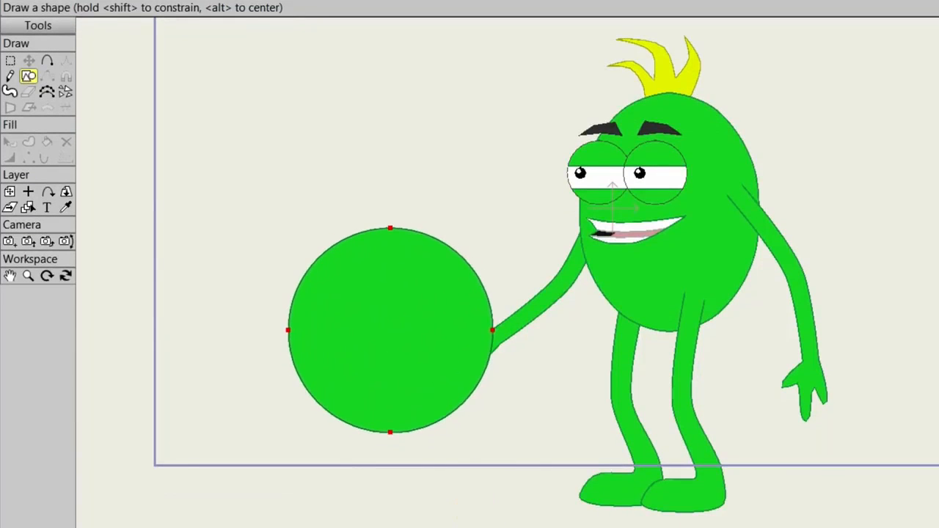
drag(492, 432, 522, 463)
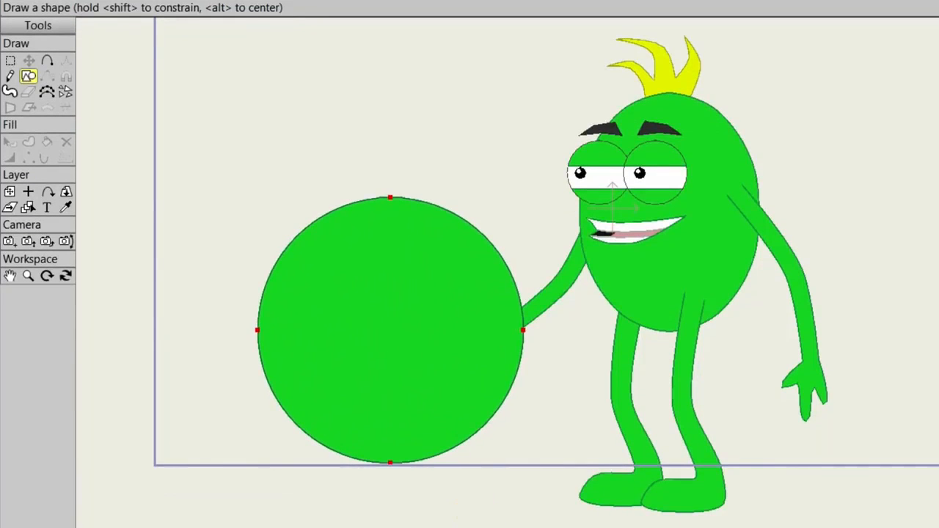
drag(523, 463, 517, 456)
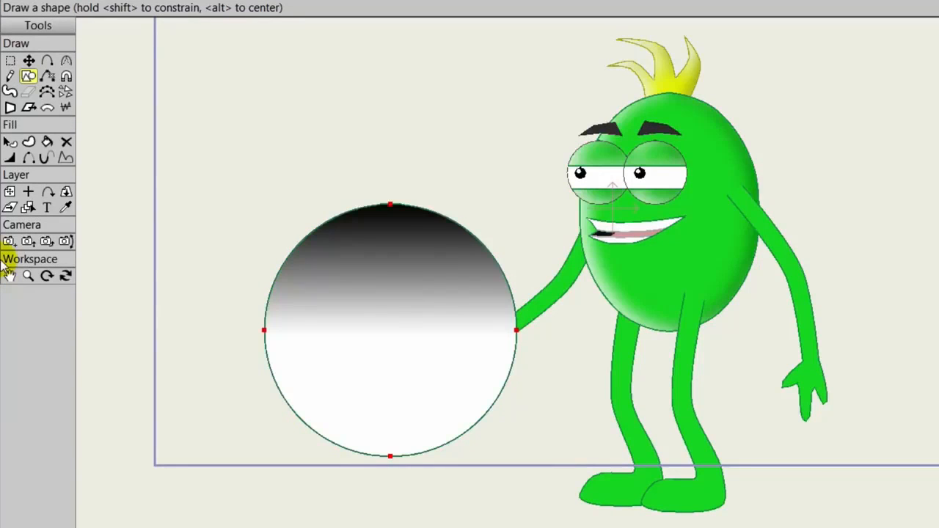
click(29, 60)
drag(391, 336, 463, 392)
click(463, 392)
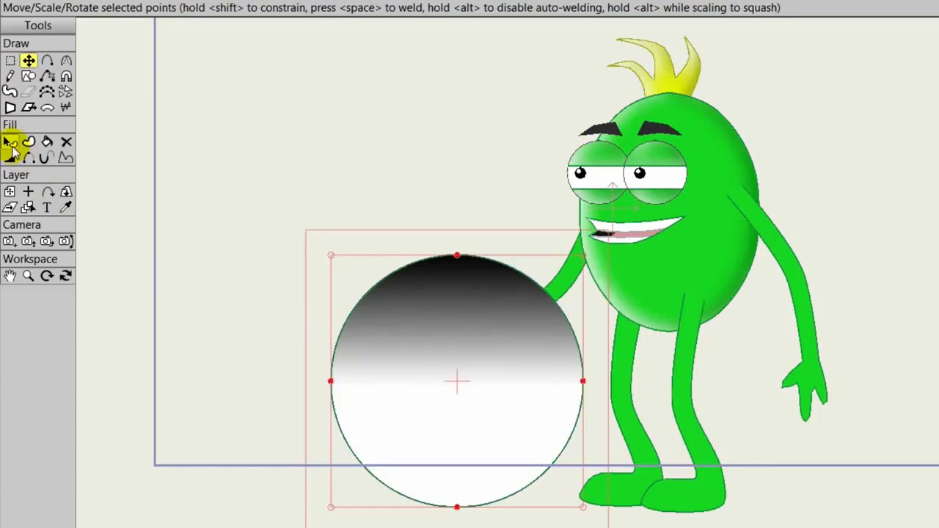
Step: Select the ball shape, turn off its stroke and change its gradient type to Radial
click(11, 143)
click(474, 321)
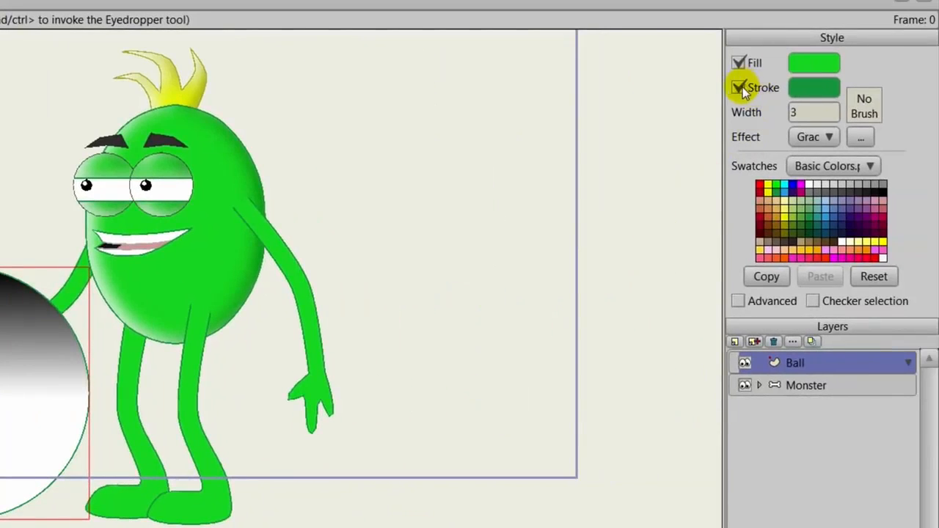
click(739, 87)
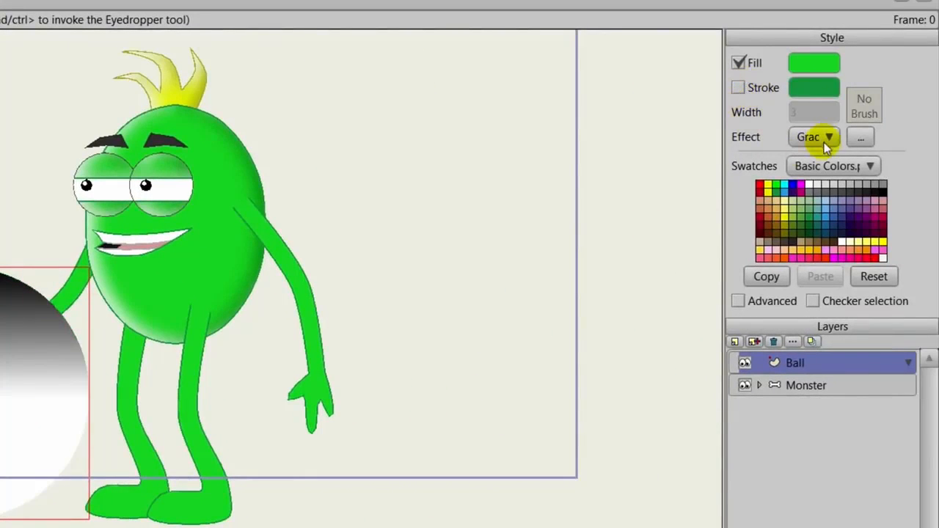
click(859, 140)
drag(222, 224, 407, 156)
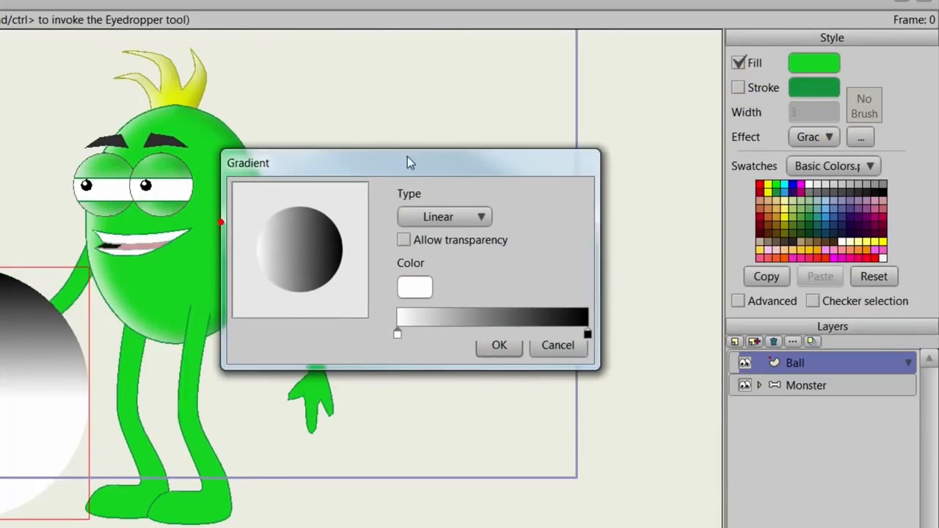
click(445, 217)
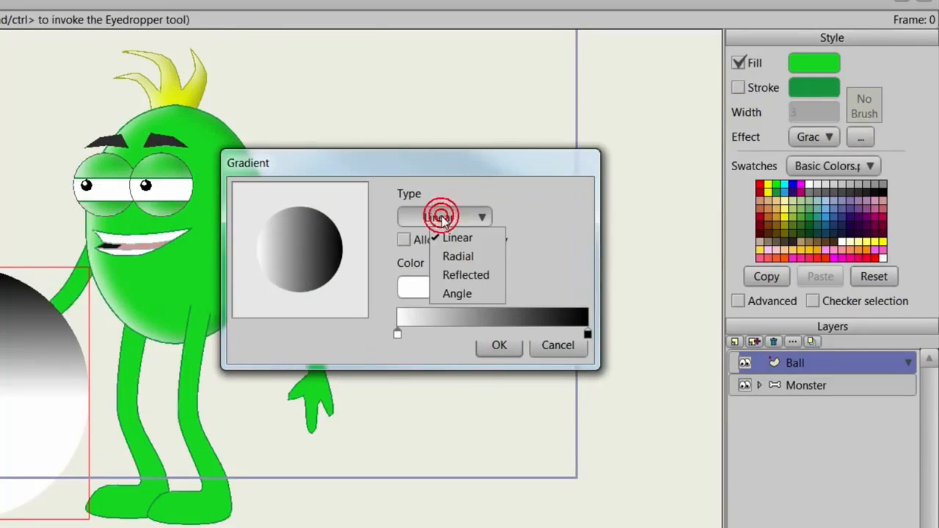
click(451, 257)
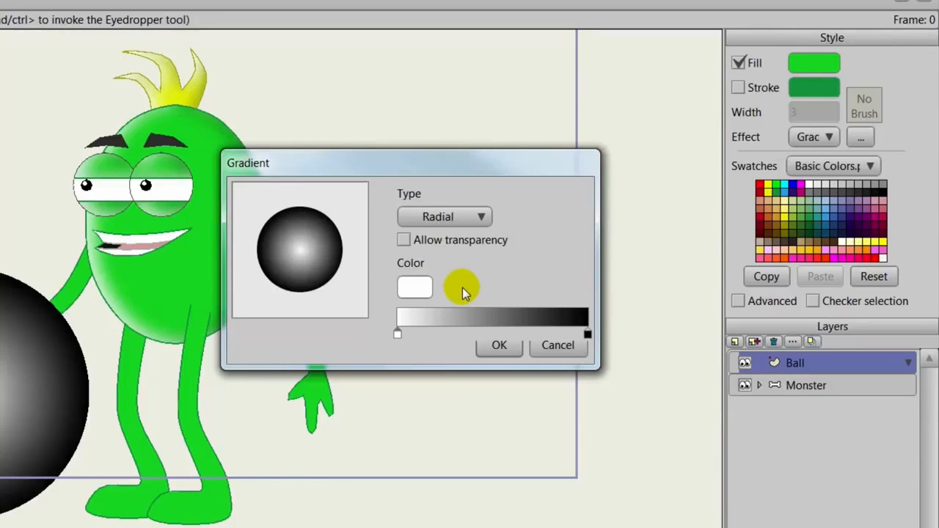
Step: Add light and dark grey middle stops to the ball's gradient and shift its highlight toward the ball's upper left
click(454, 336)
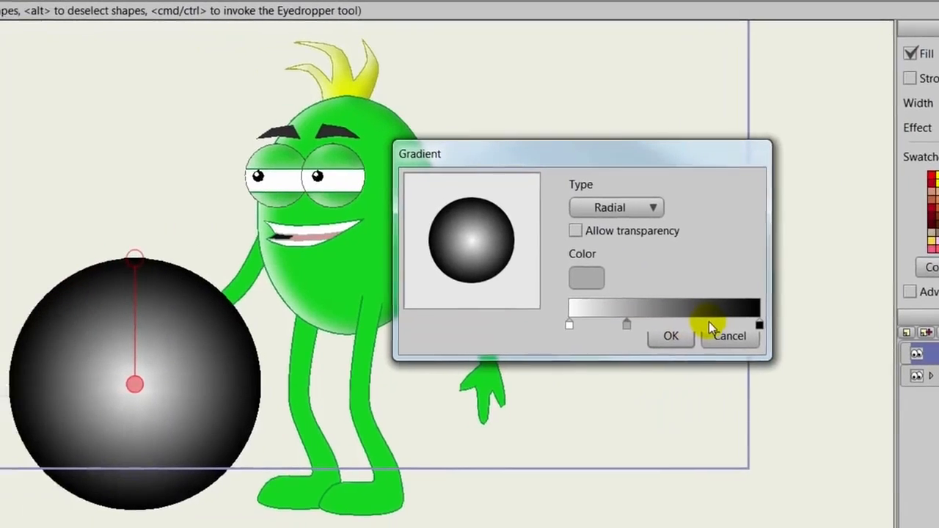
click(703, 324)
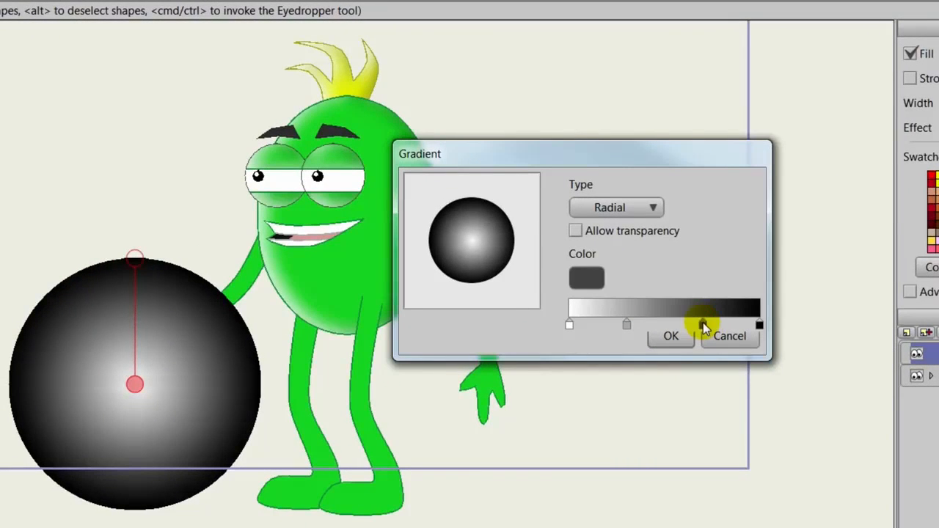
click(664, 336)
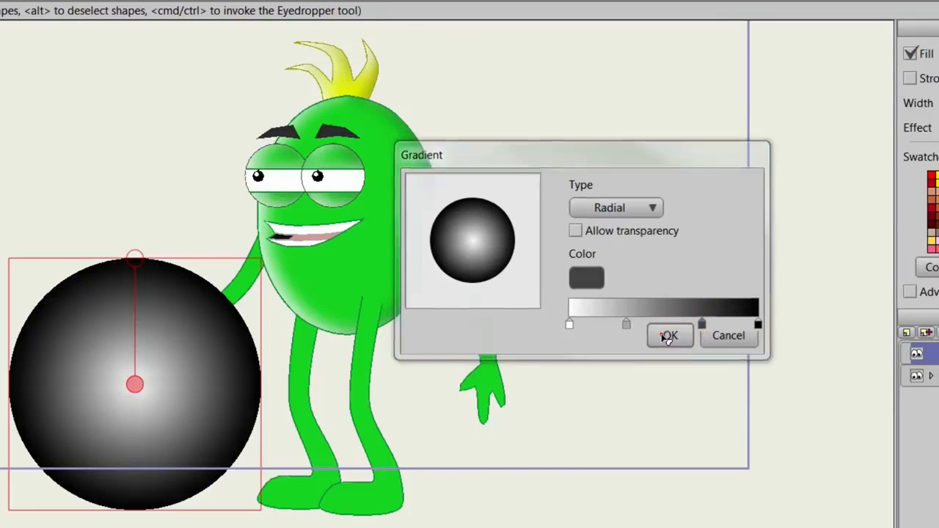
click(135, 383)
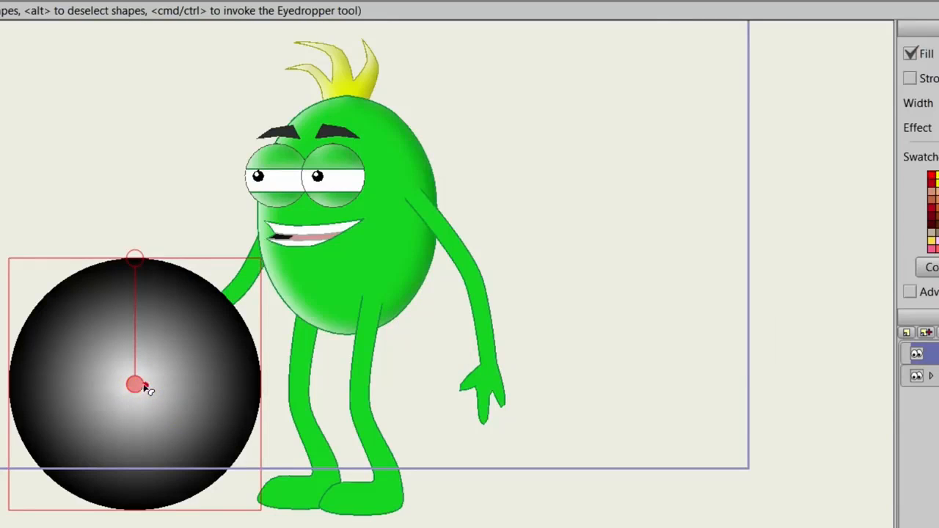
drag(136, 386, 89, 319)
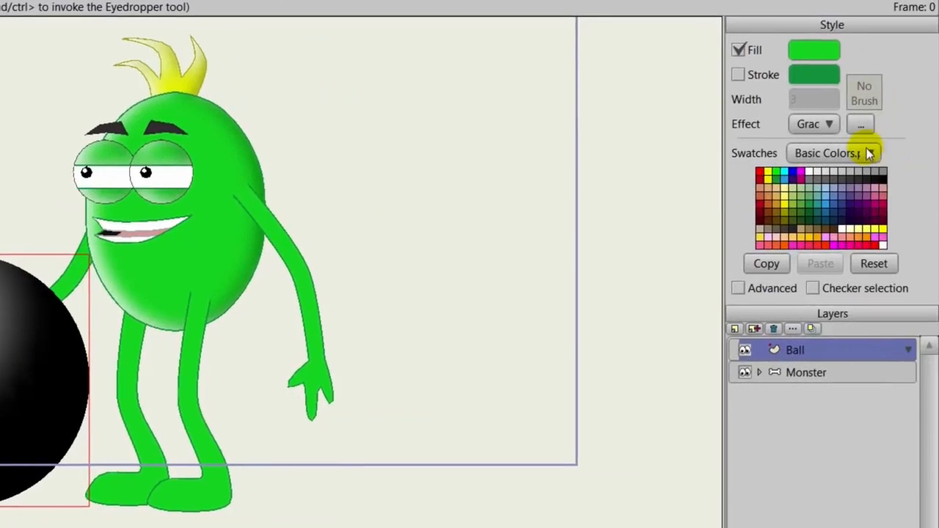
Step: Reopen the ball's gradient settings and set the black end stop to dark grey 373737
click(860, 124)
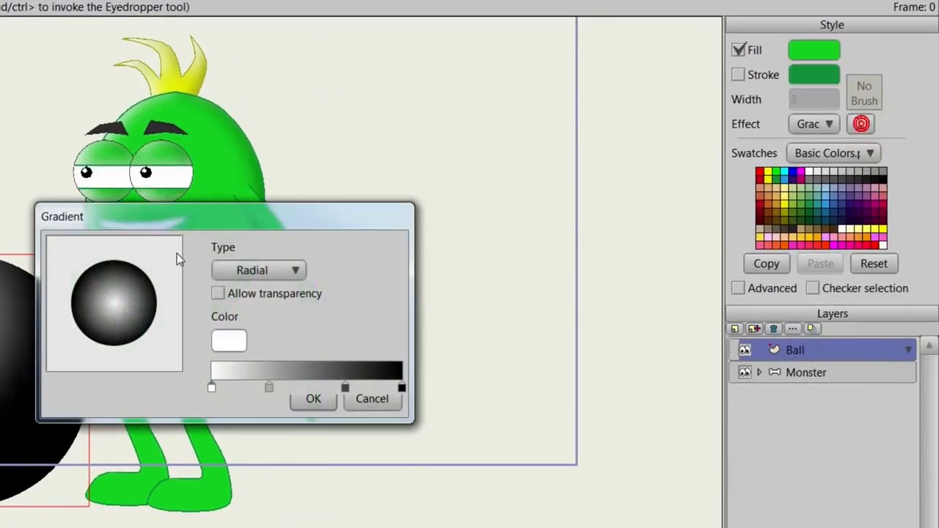
drag(169, 216, 345, 164)
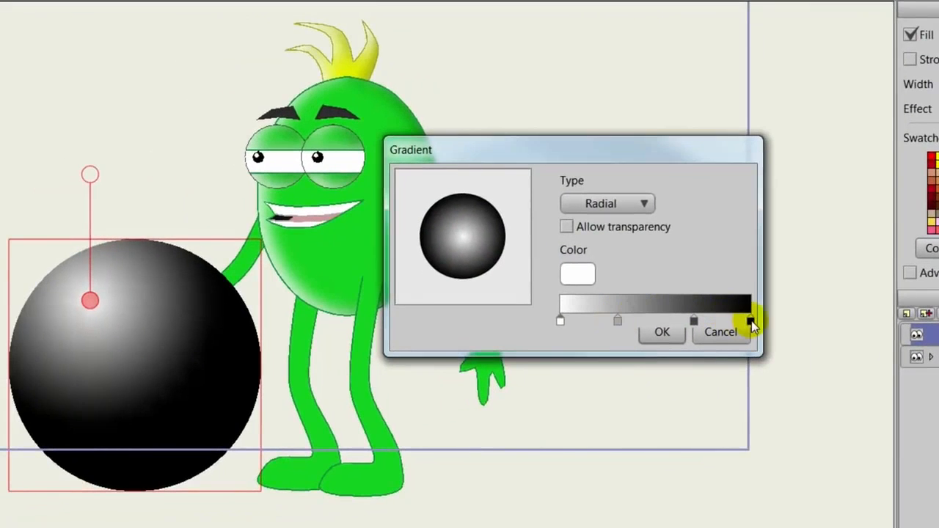
double_click(752, 321)
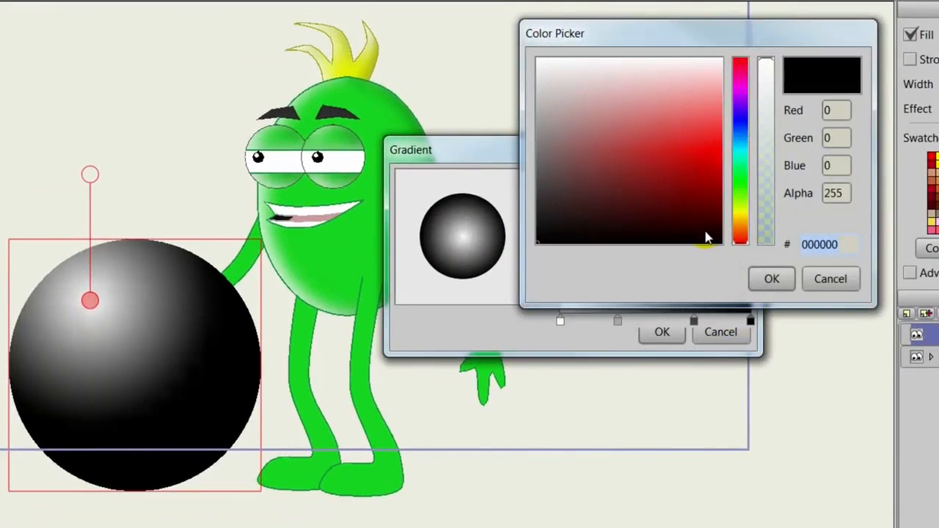
drag(539, 248, 538, 205)
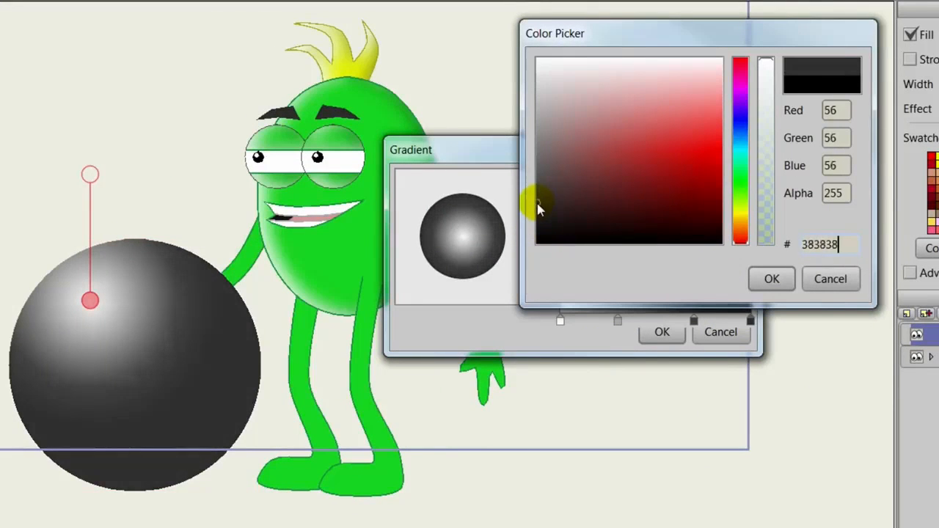
click(771, 277)
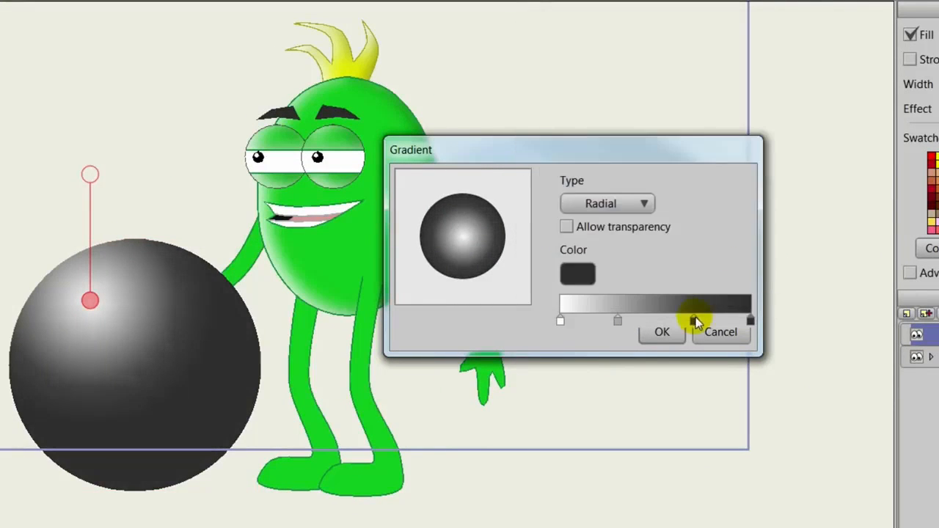
Step: Set the gradient's dark middle stop to grey 585858 and its light middle stop to grey ADADAD
double_click(694, 319)
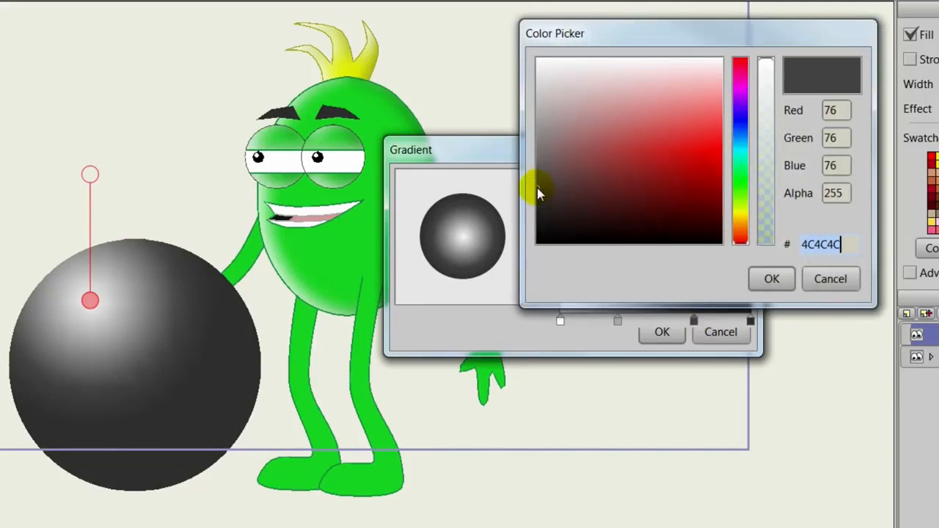
mouse_move(539, 187)
mouse_down()
mouse_move(532, 171)
mouse_move(533, 180)
mouse_up()
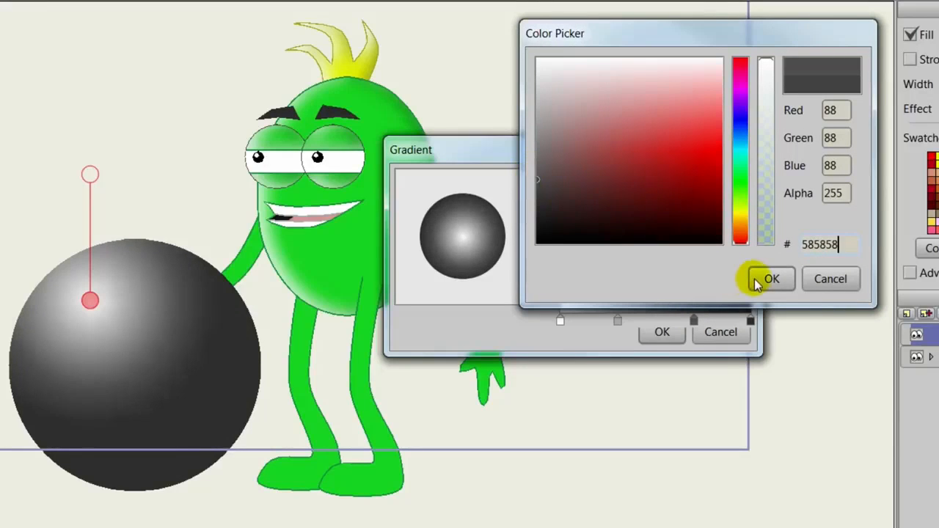
click(754, 278)
click(618, 320)
double_click(618, 320)
click(562, 177)
mouse_move(538, 118)
mouse_down()
mouse_move(535, 100)
mouse_move(529, 119)
mouse_up()
click(771, 280)
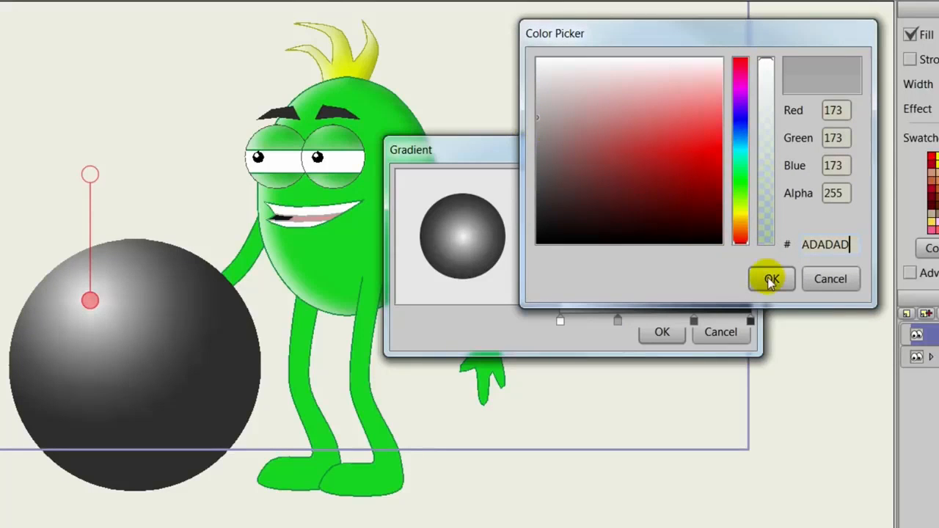
Step: Lighten the dark middle stop of the ball's gradient to grey 626262
click(694, 323)
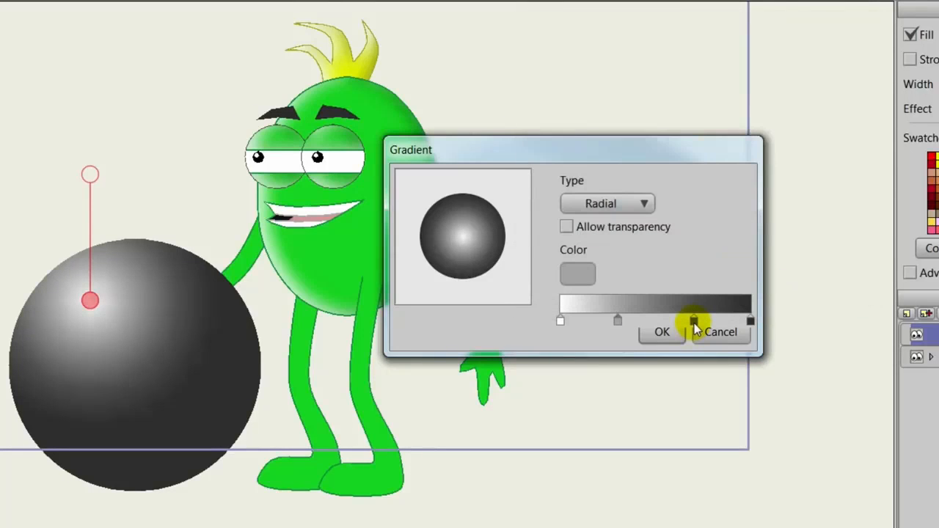
double_click(694, 323)
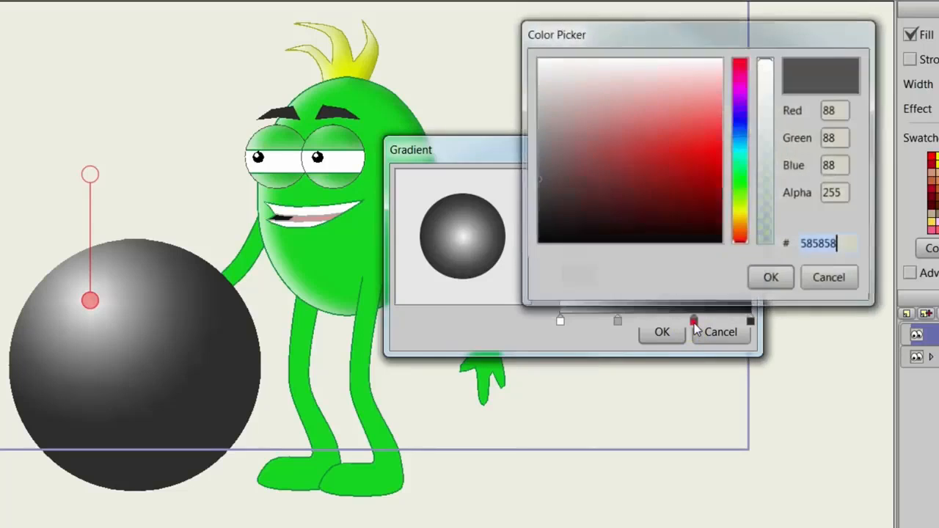
mouse_move(538, 179)
mouse_down()
mouse_move(532, 163)
mouse_move(532, 176)
mouse_up()
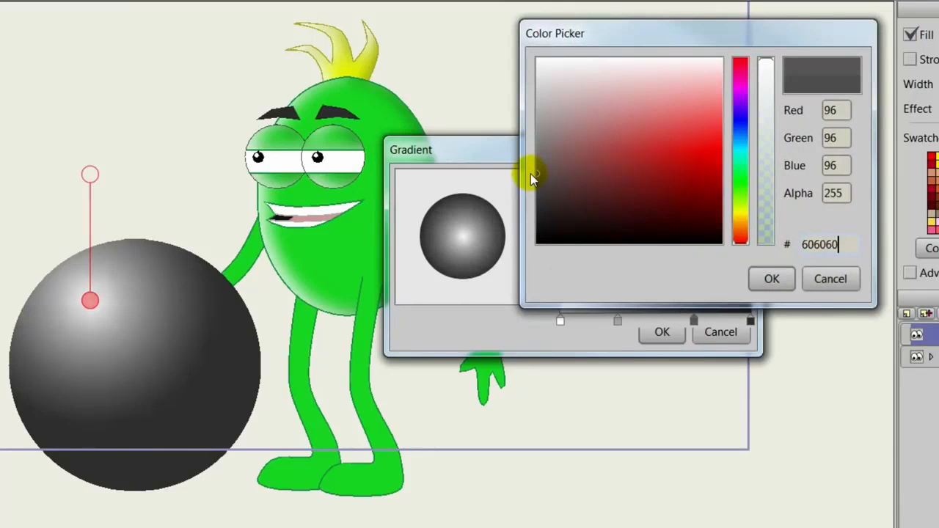
click(774, 279)
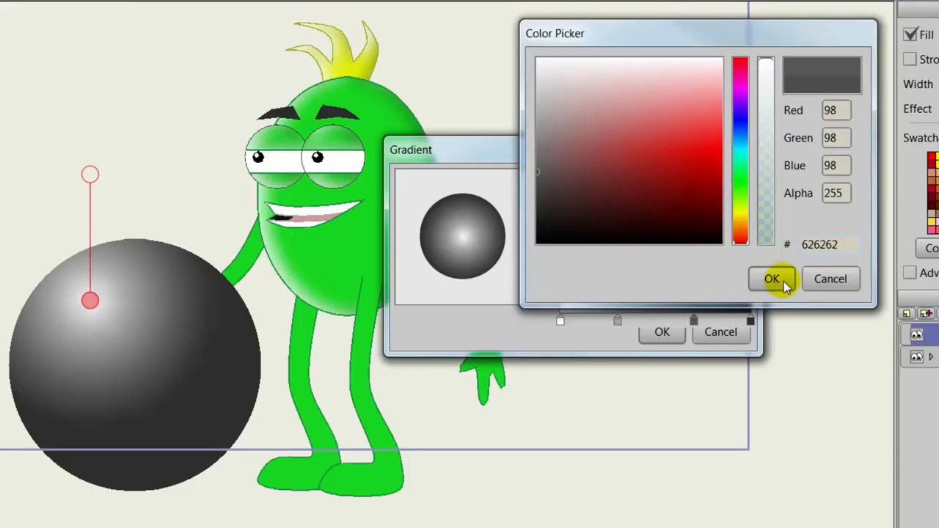
Step: Lighten the end stop of the ball's gradient to grey 464646 and apply the gradient
double_click(750, 322)
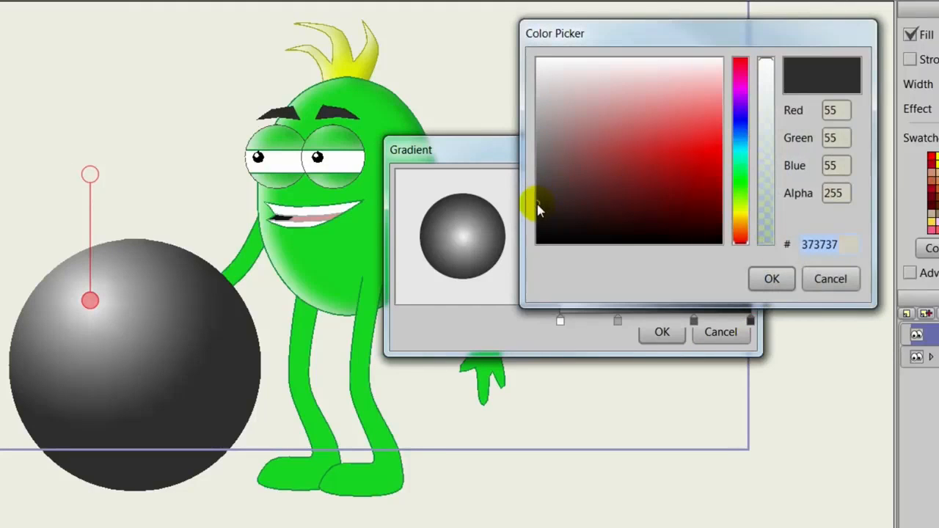
drag(532, 198, 529, 193)
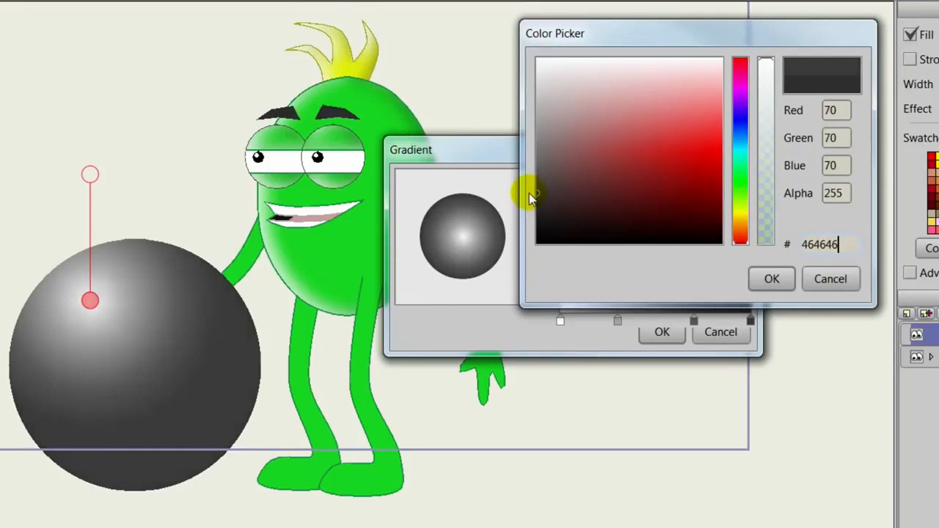
click(760, 278)
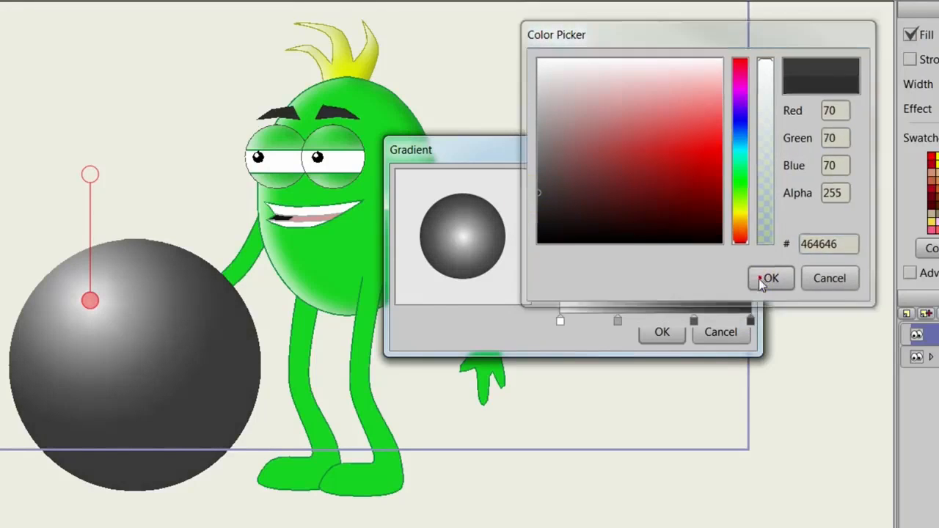
click(663, 335)
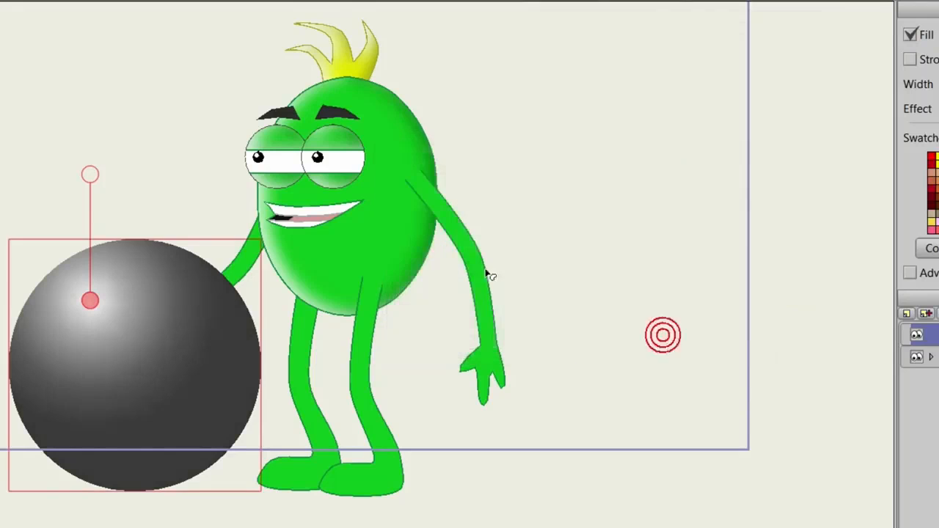
Step: Extend the ball's radial gradient by pulling its outer handle slightly farther above the ball
mouse_move(91, 175)
mouse_down()
mouse_move(92, 209)
mouse_move(94, 139)
mouse_move(96, 152)
mouse_up()
click(305, 286)
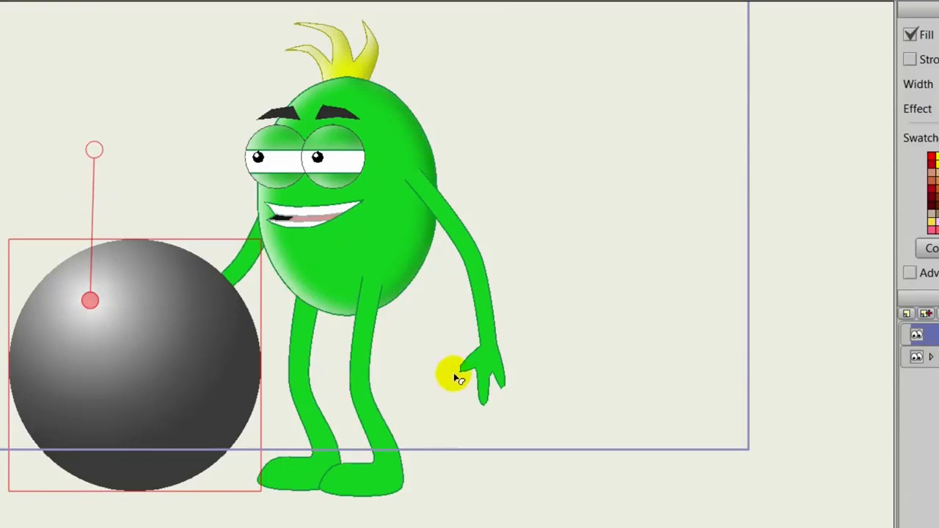
drag(430, 367, 452, 348)
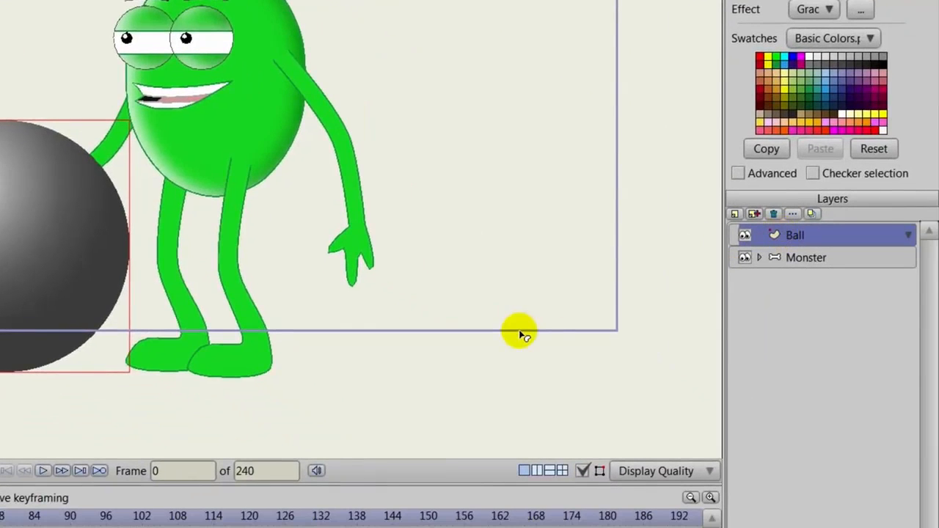
Step: Add a vector layer named BG and place it below the Monster layer
click(752, 214)
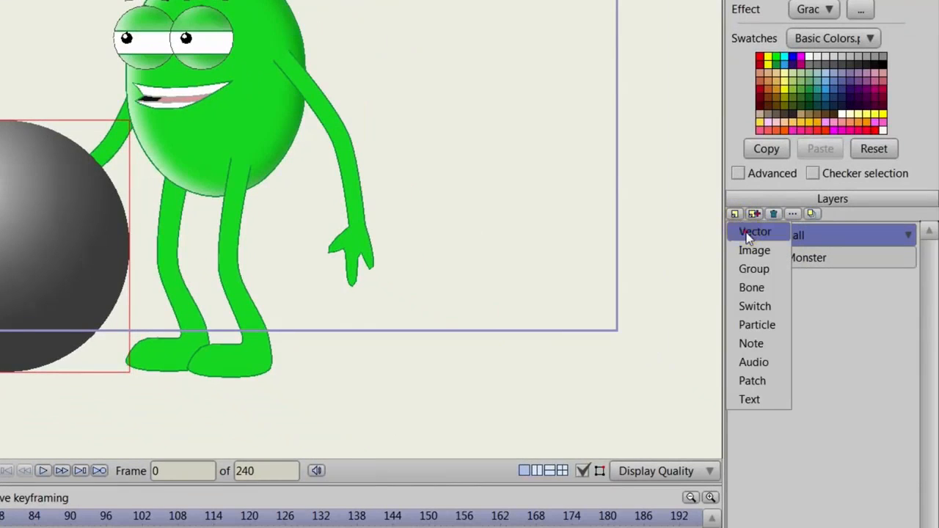
click(754, 232)
text(BG)
click(744, 233)
drag(790, 225, 803, 291)
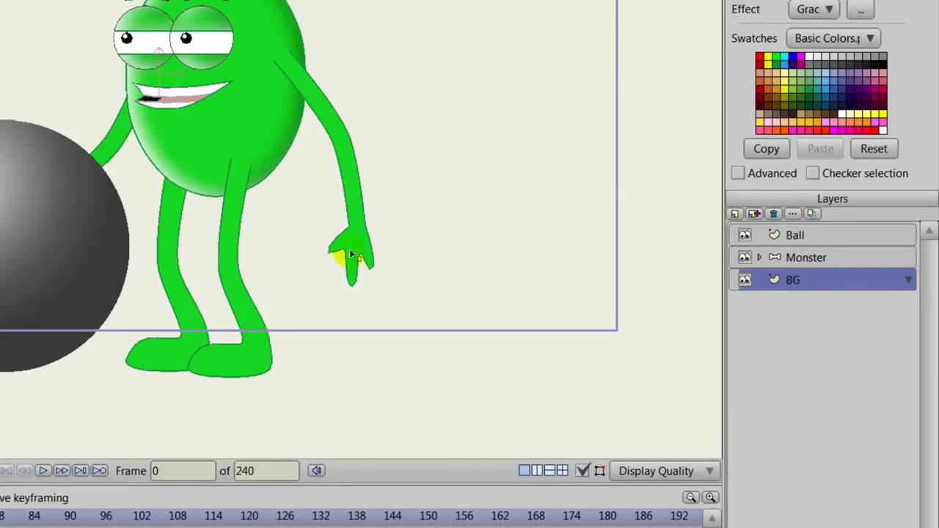
Step: With the shape tool active on the BG layer, make the default gradient Linear and move its light grey stop onto the dark middle stop
scroll(349, 249, down, 3)
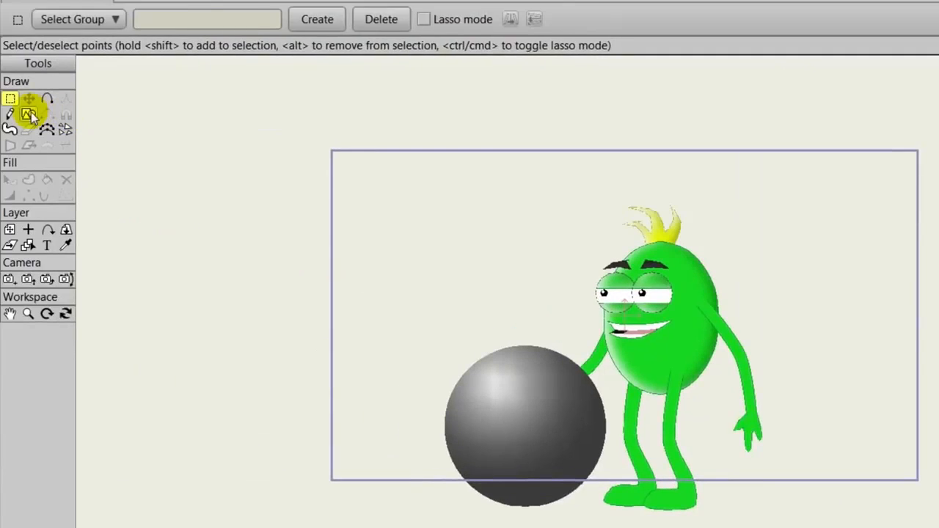
click(27, 114)
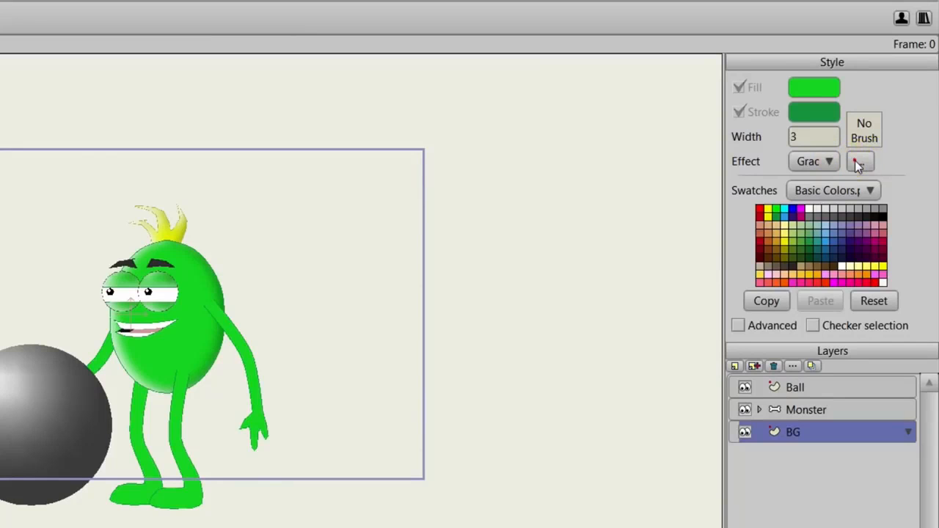
click(857, 163)
drag(260, 256, 522, 218)
click(526, 251)
click(537, 271)
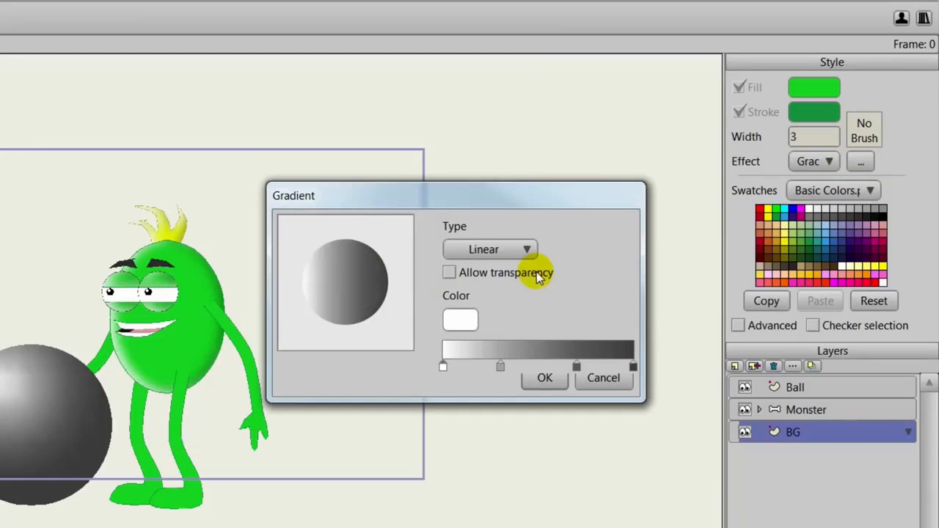
click(499, 367)
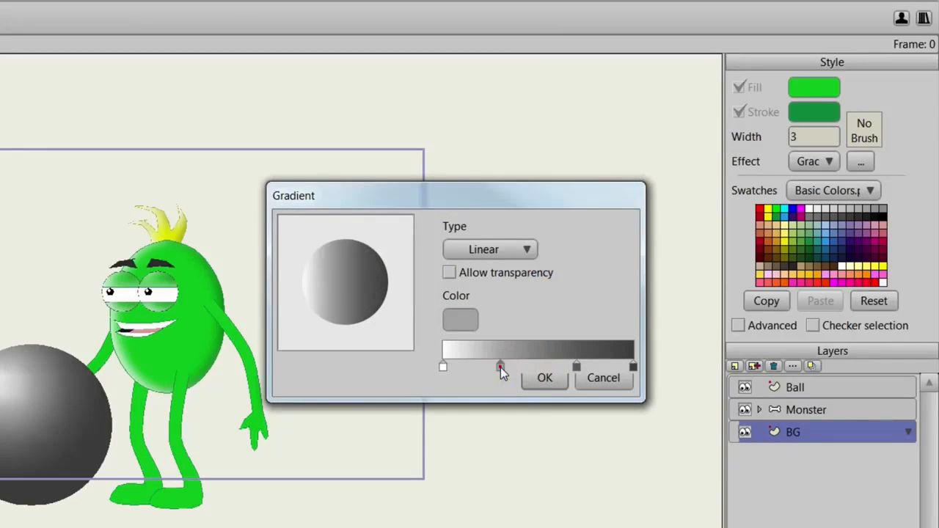
drag(501, 373, 577, 369)
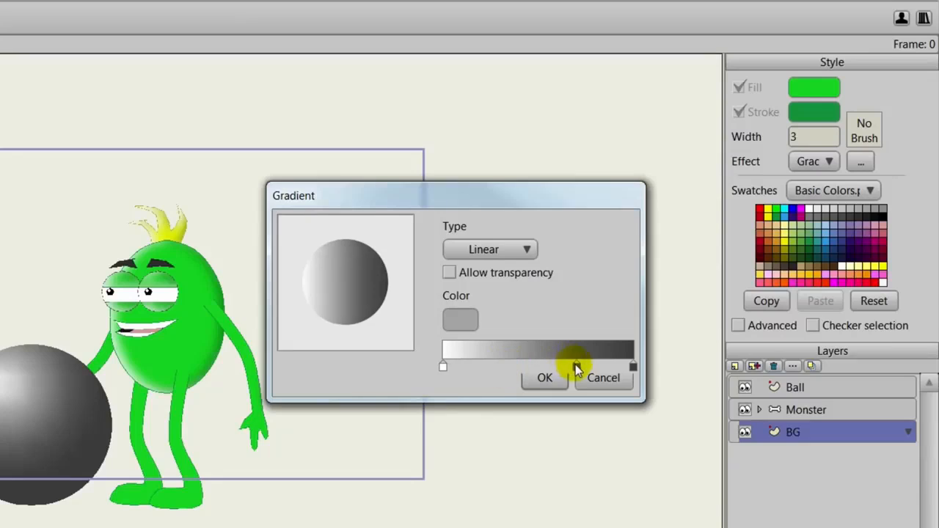